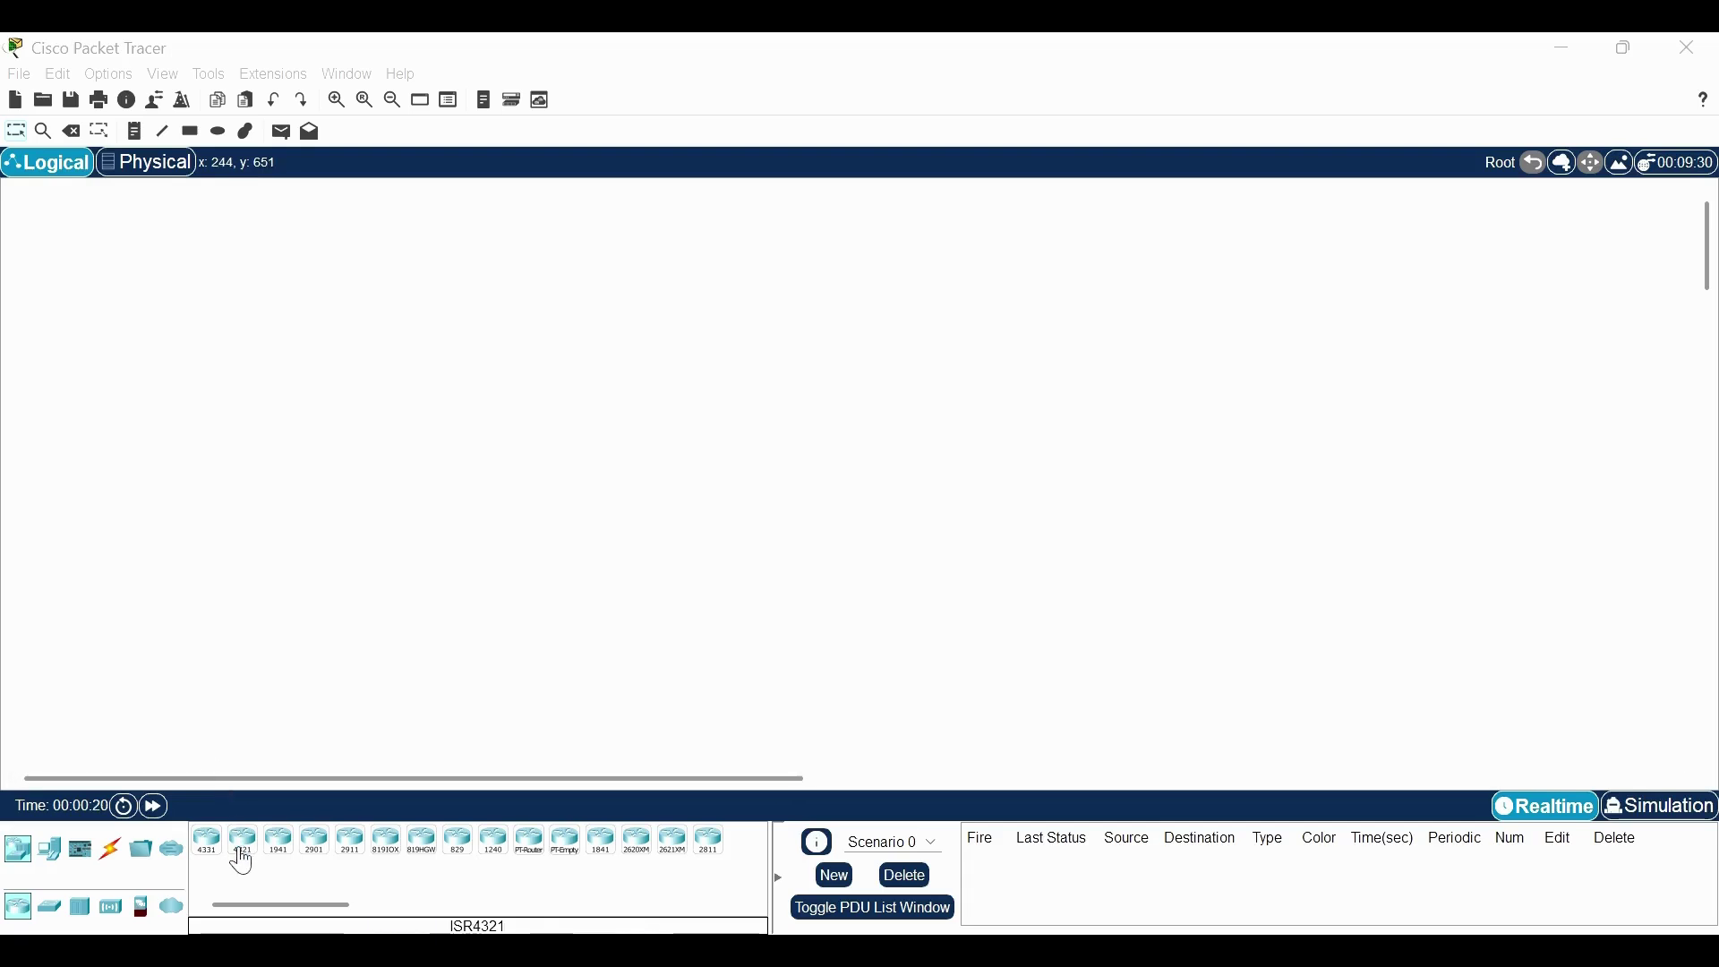
Place three ISR4321 routers in a row with three 2960 switches beneath them
{"action": "left_click", "coordinate": [241, 846]}
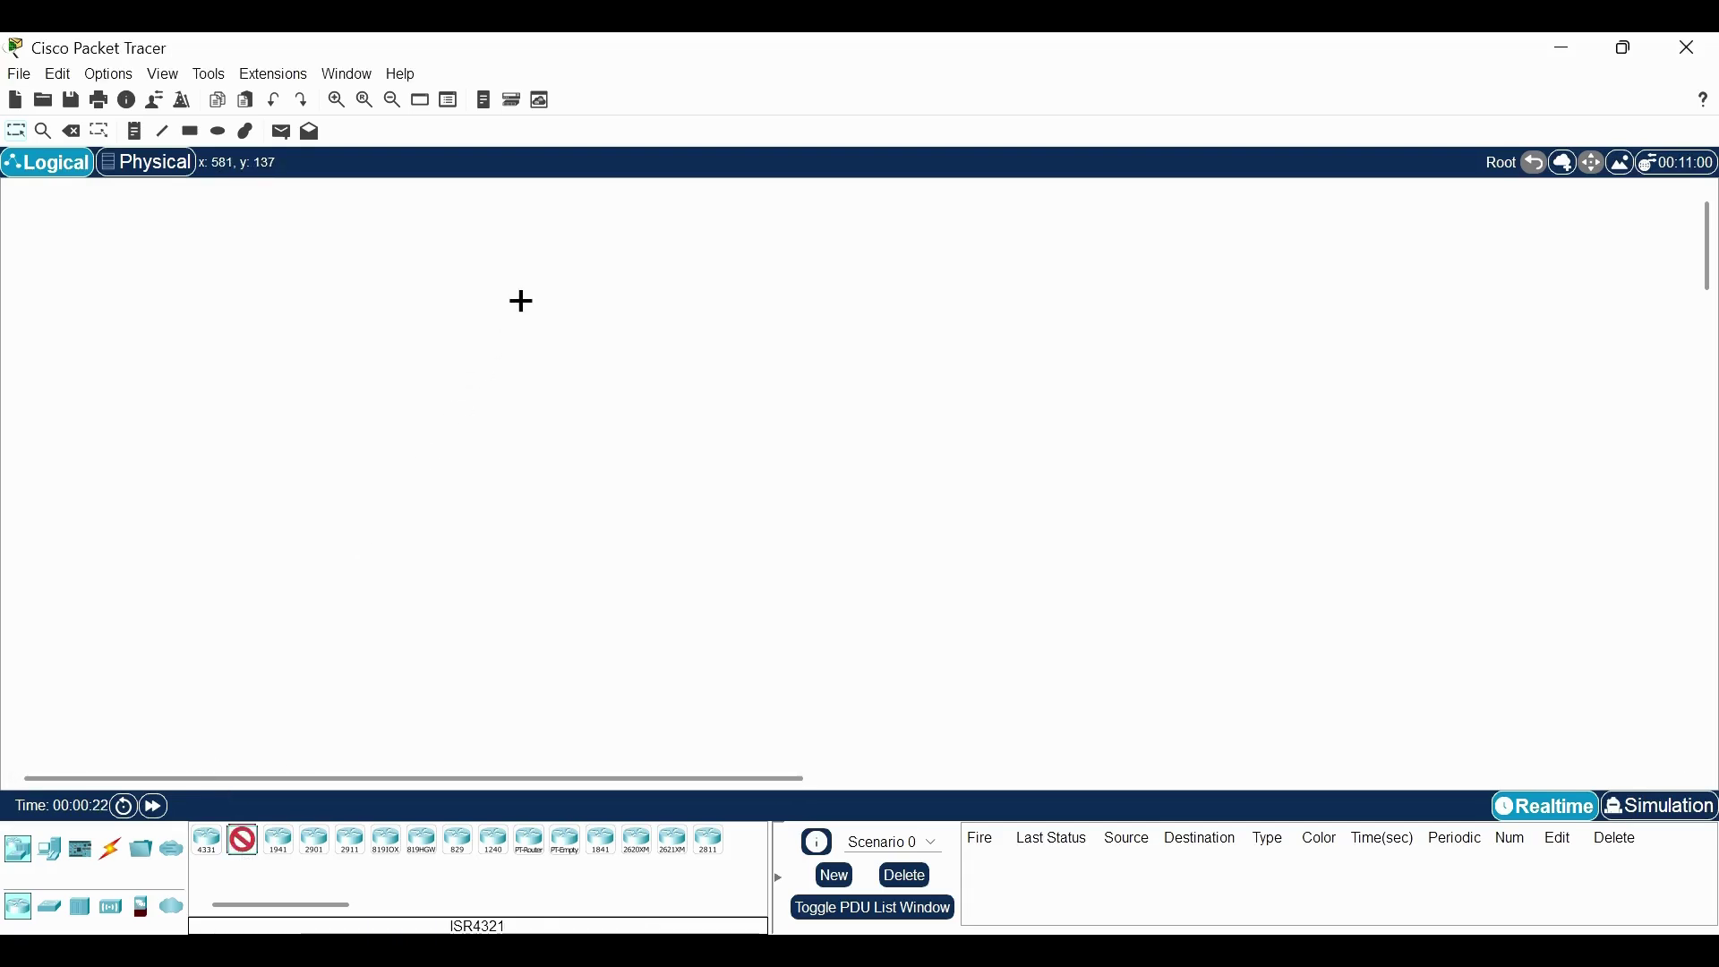
{"action": "left_click", "coordinate": [521, 300]}
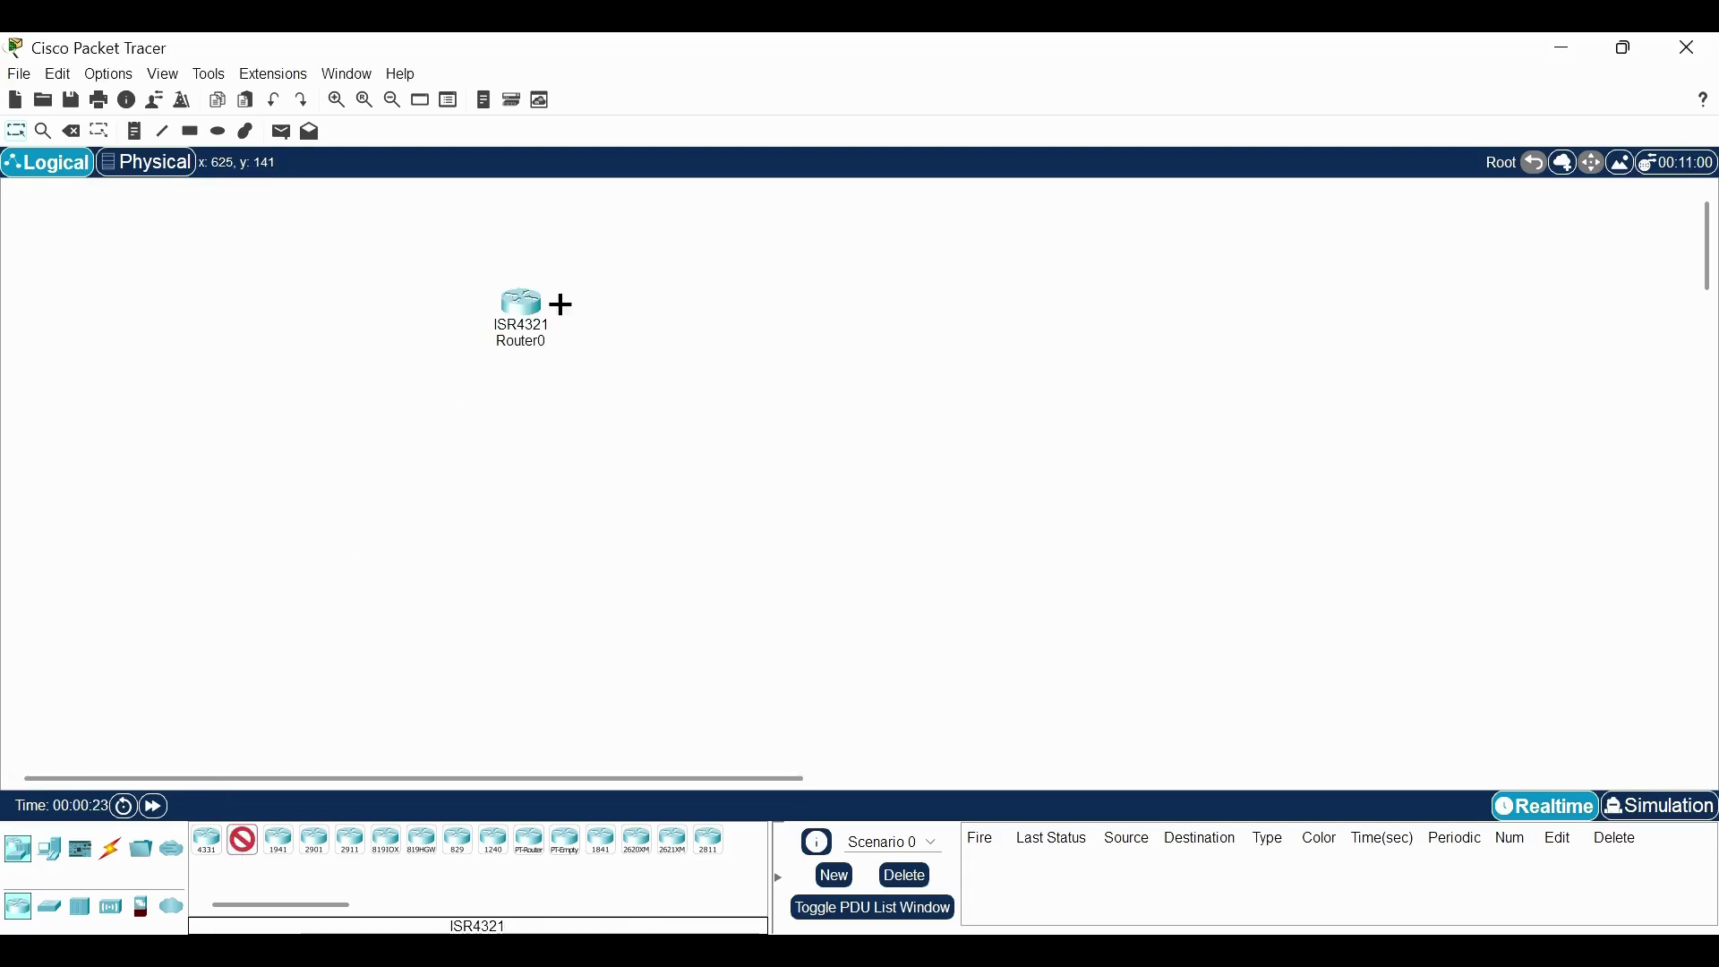
{"action": "left_click", "coordinate": [757, 300]}
{"action": "left_click", "coordinate": [998, 300]}
{"action": "left_click", "coordinate": [49, 906]}
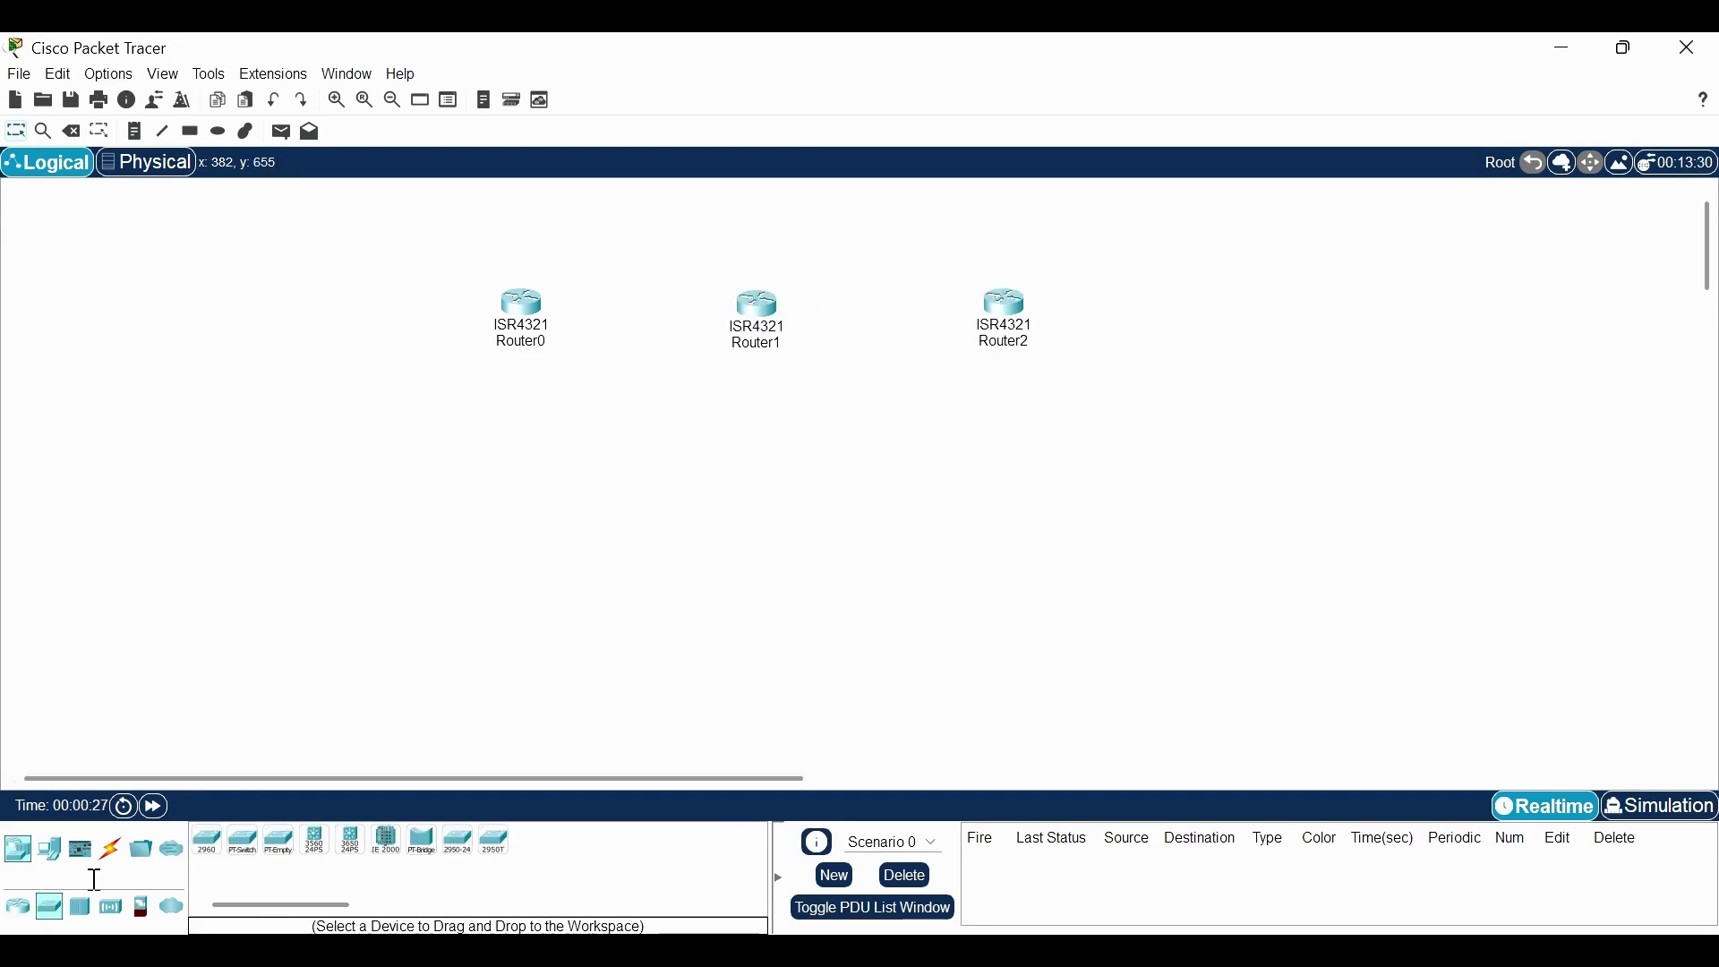
{"action": "left_click", "coordinate": [498, 529]}
{"action": "left_click", "coordinate": [768, 531]}
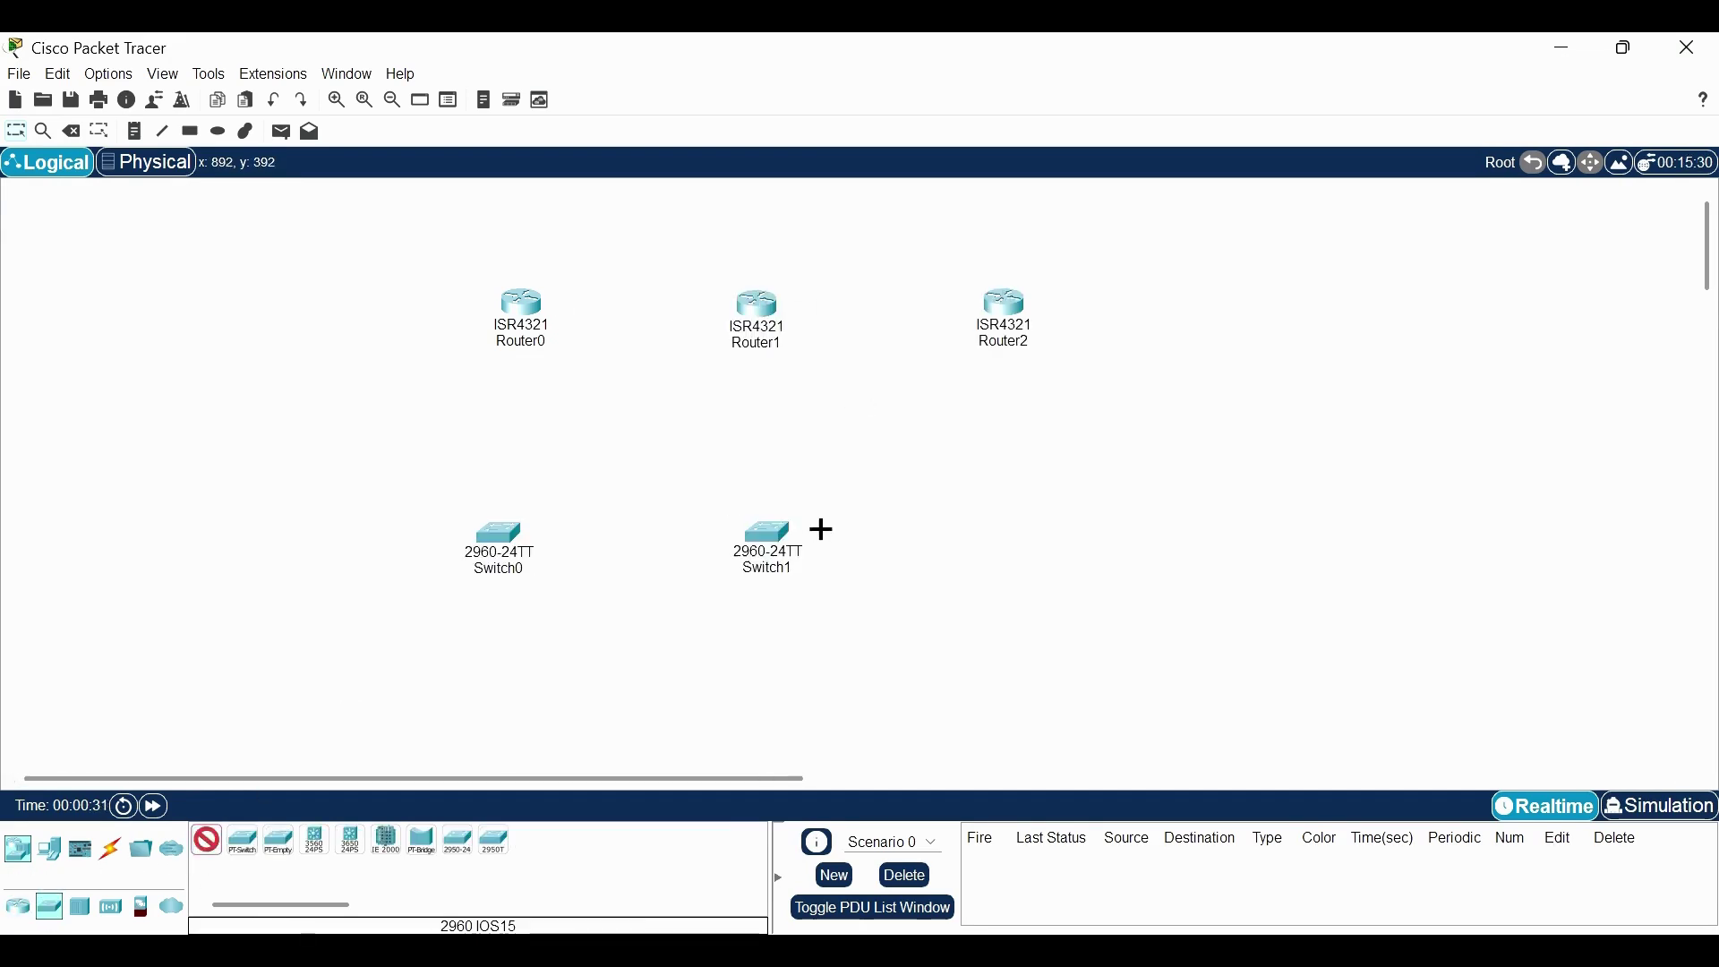
{"action": "left_click", "coordinate": [1017, 519]}
Add three PCs below the switches and select the Copper Straight-Through cable
{"action": "left_click", "coordinate": [49, 849]}
{"action": "left_click", "coordinate": [209, 843]}
{"action": "left_click", "coordinate": [505, 715]}
{"action": "left_click", "coordinate": [777, 723]}
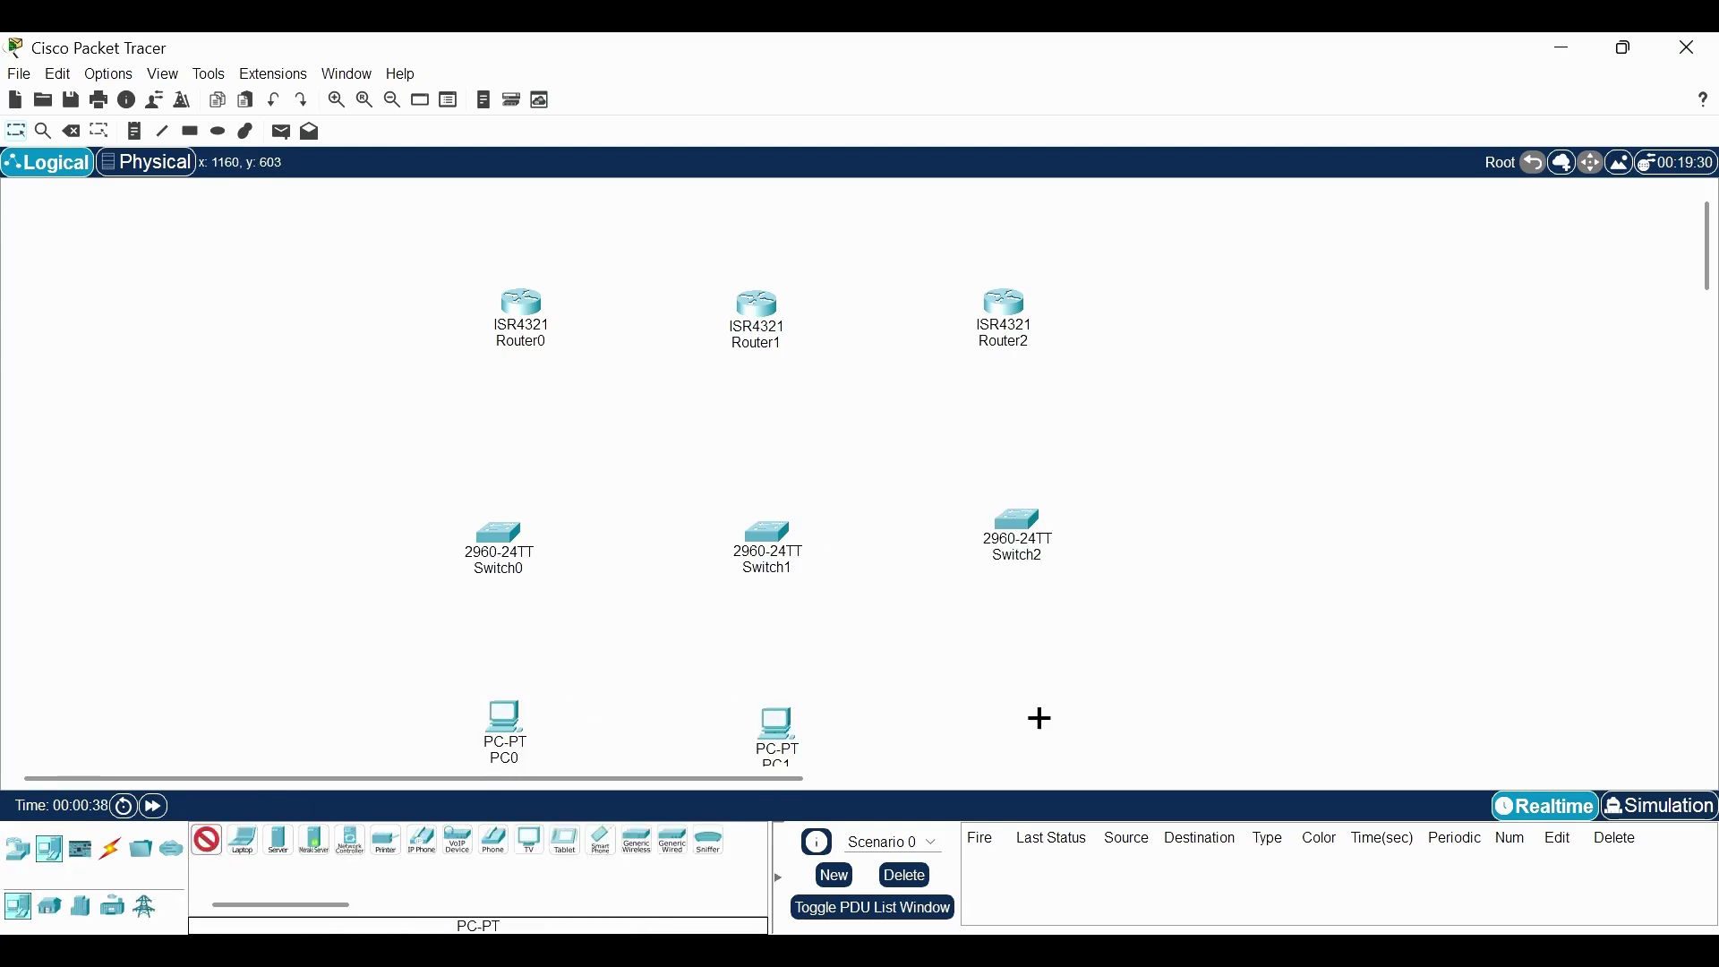
{"action": "left_click", "coordinate": [1040, 719]}
{"action": "left_click", "coordinate": [110, 850]}
{"action": "left_click", "coordinate": [279, 841]}
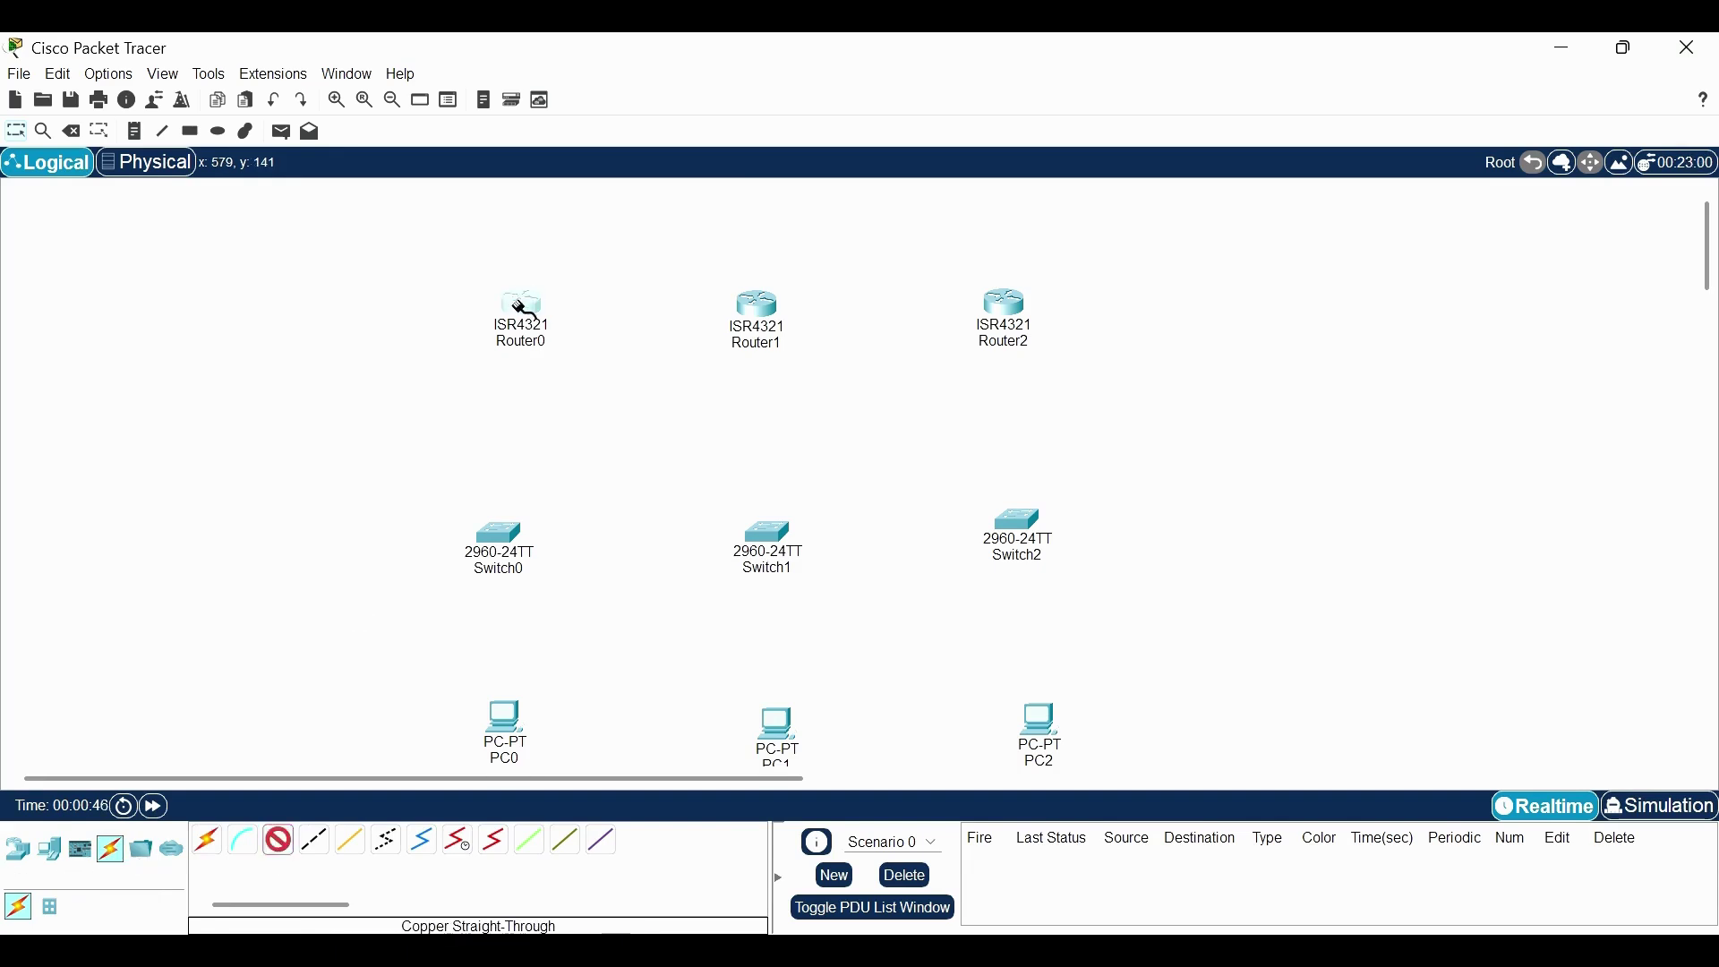
Cable Router0 Gig0/0/0 to Switch0 Gig0/1, and Switch0 Fa0/1 to PC0 FastEthernet0
{"action": "left_click", "coordinate": [524, 312]}
{"action": "left_click", "coordinate": [568, 406]}
{"action": "left_click", "coordinate": [501, 537]}
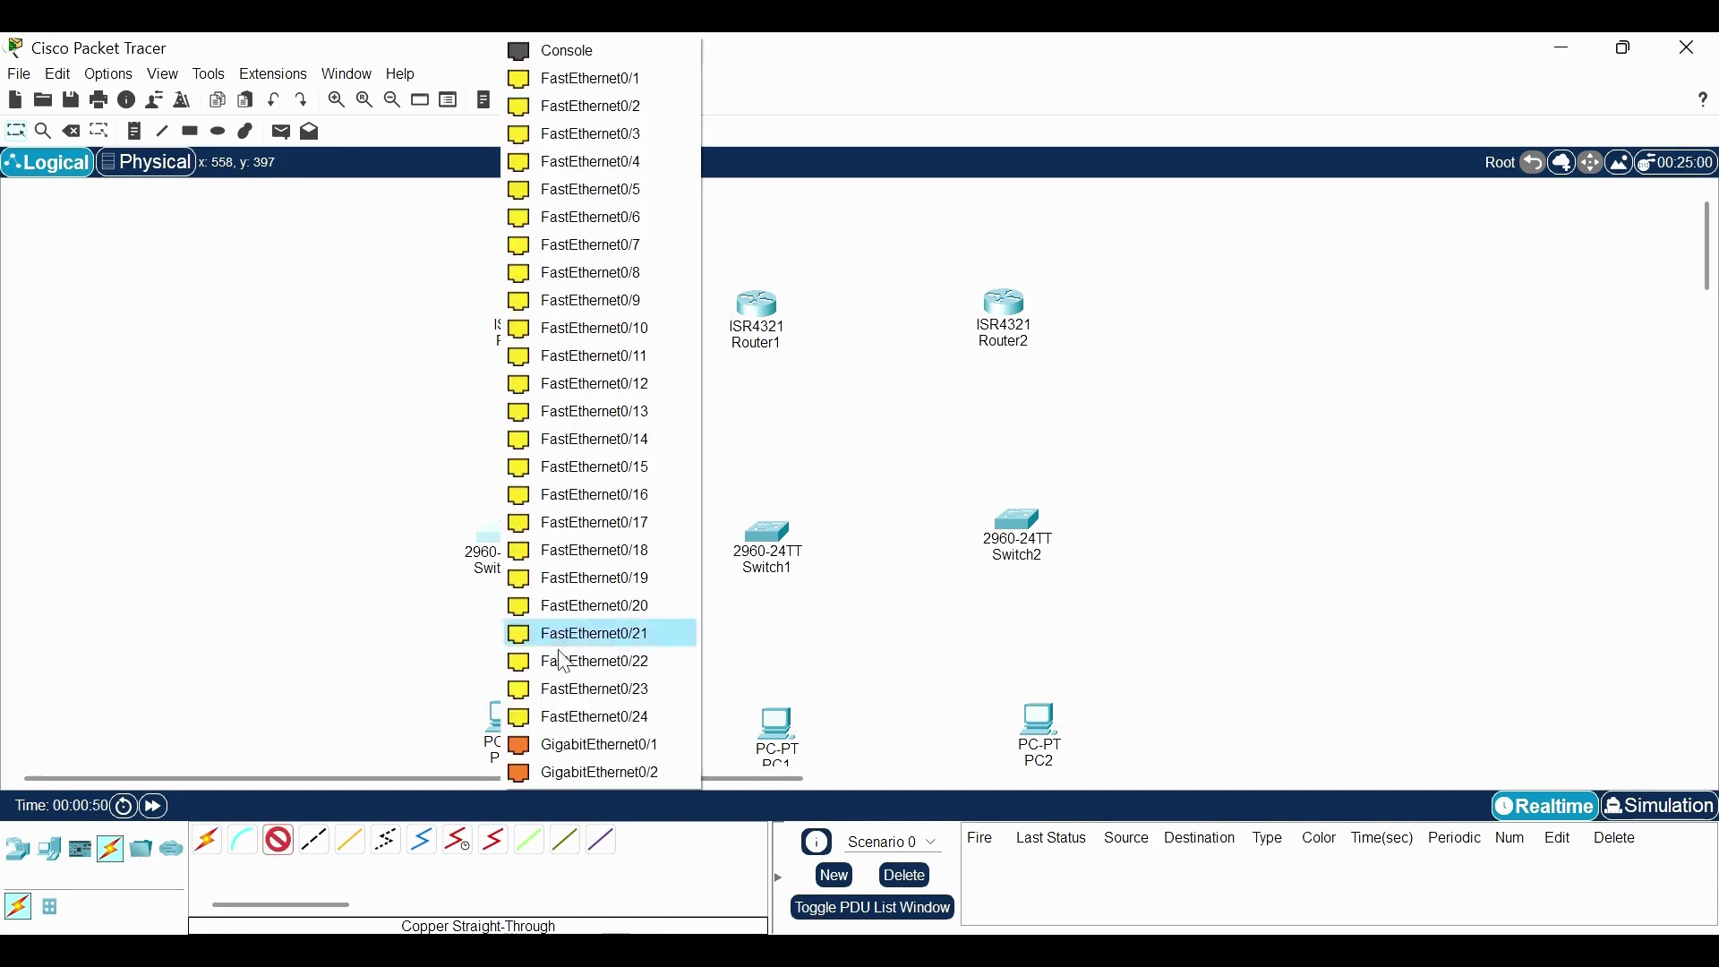
{"action": "left_click", "coordinate": [569, 748]}
{"action": "left_click", "coordinate": [496, 537]}
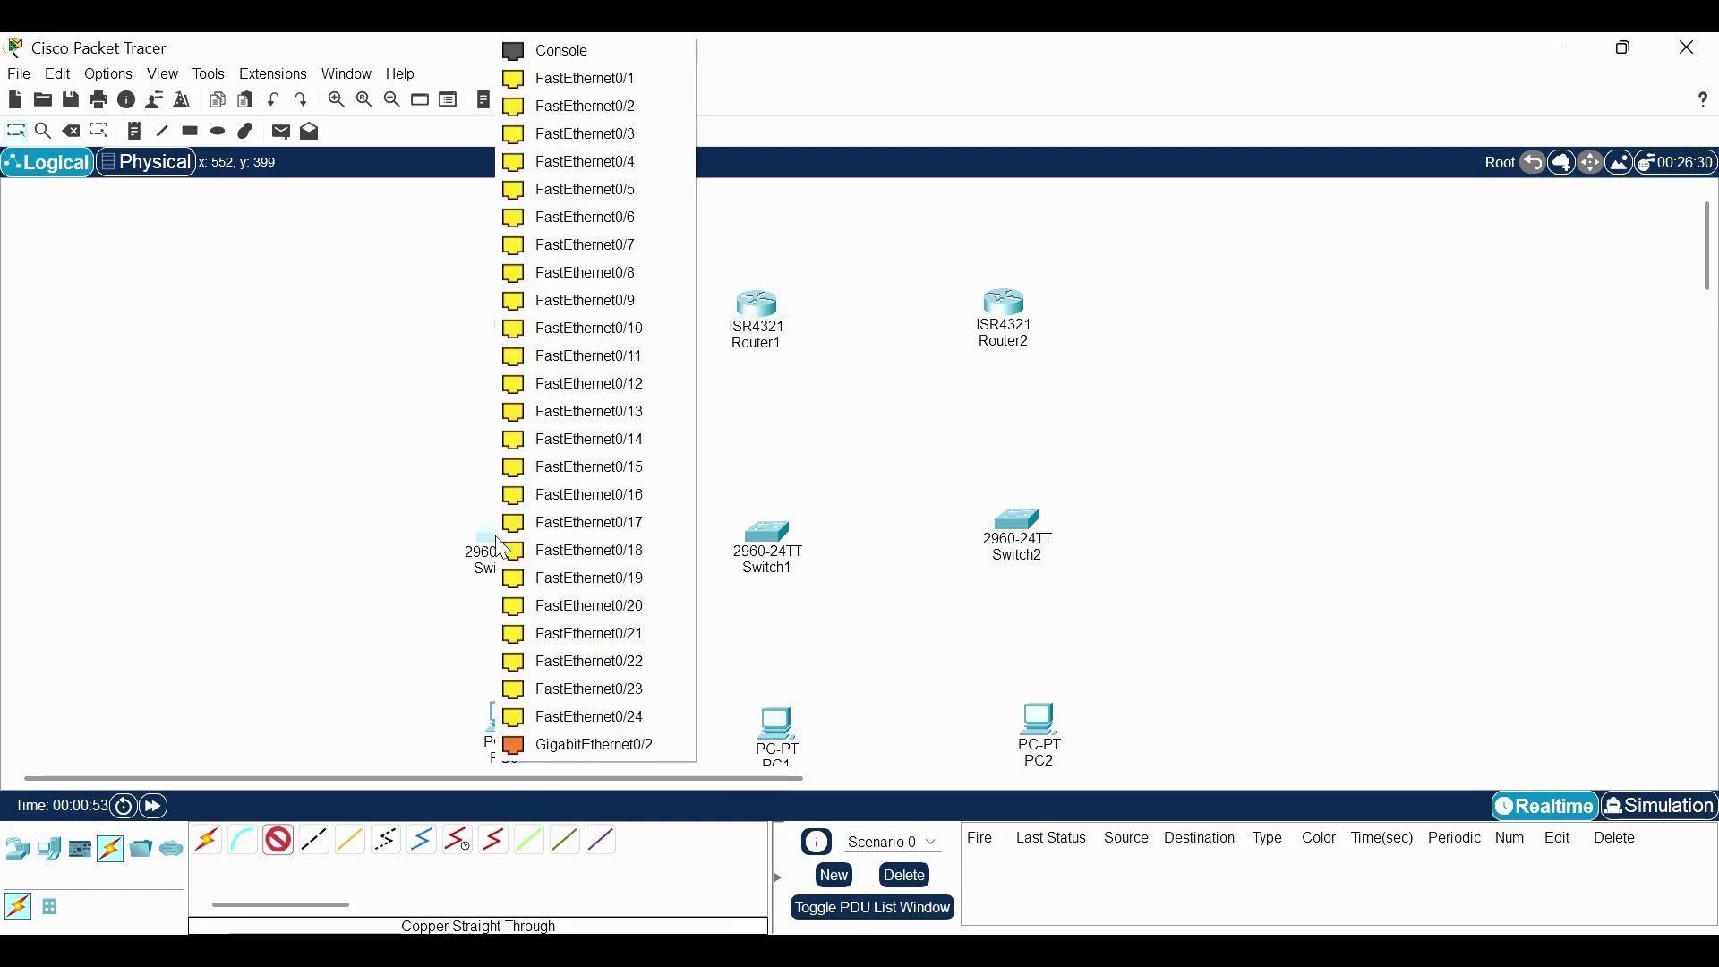
{"action": "left_click", "coordinate": [541, 88]}
{"action": "left_click", "coordinate": [506, 712]}
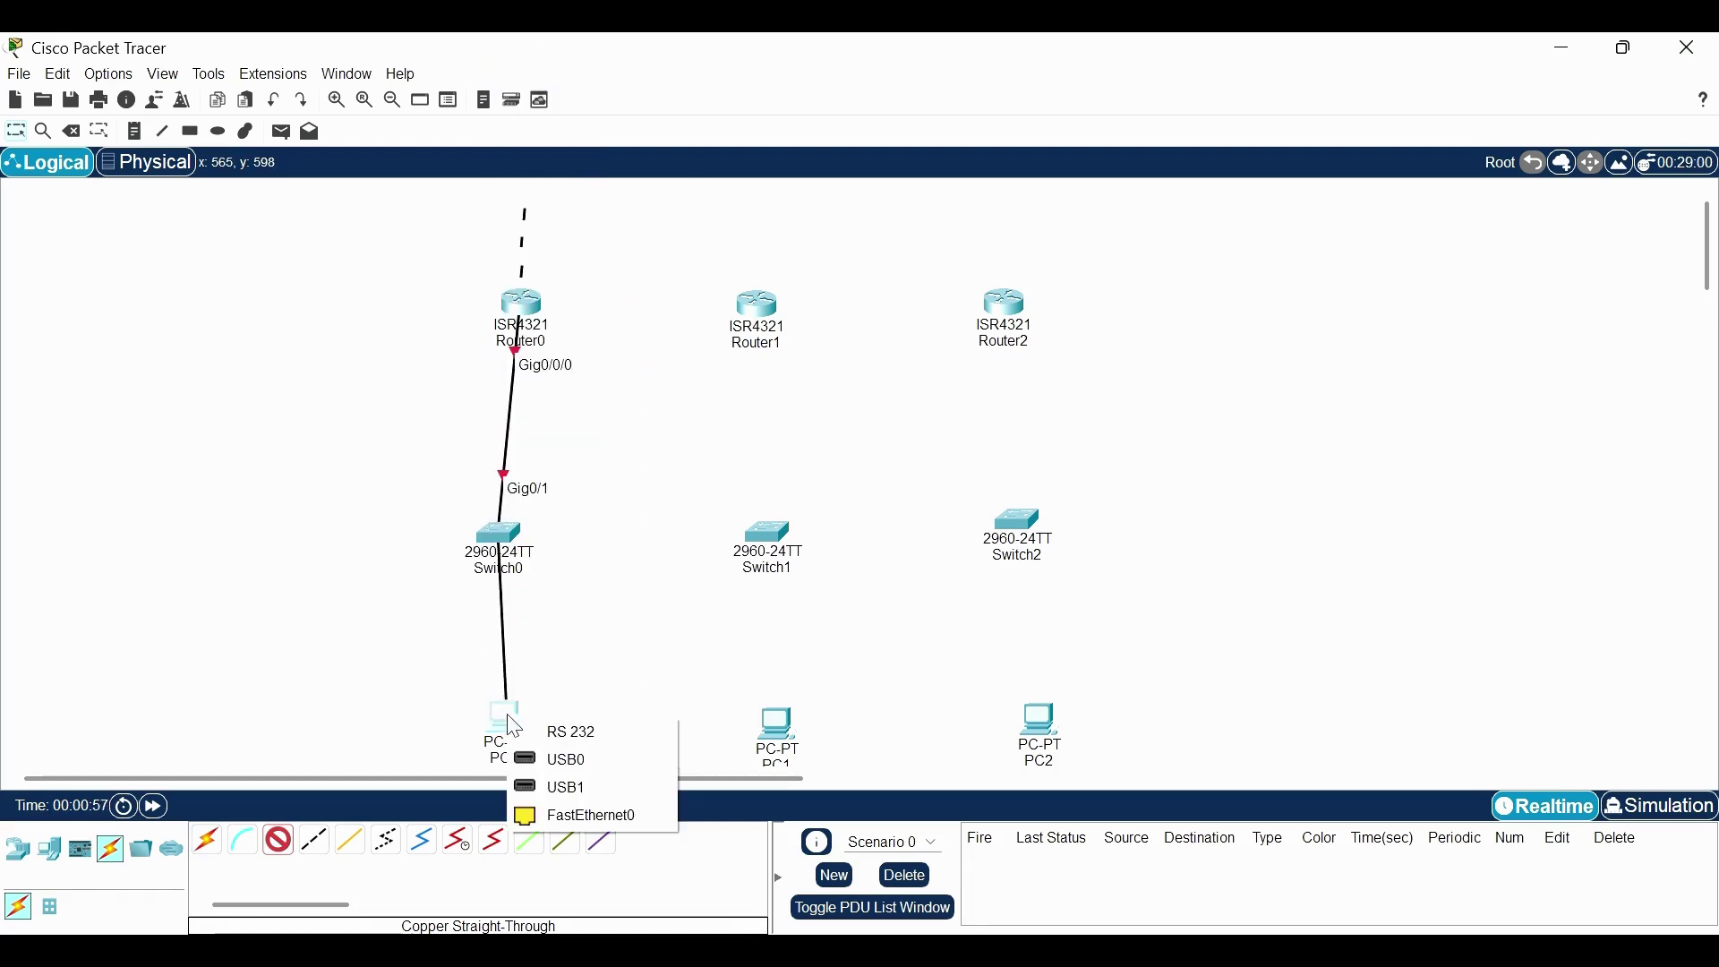
{"action": "left_click", "coordinate": [566, 817]}
Cable Router1 Gig0/0/0 to Switch1 Gig0/1, and Switch1 Fa0/1 to PC1 FastEthernet0
{"action": "left_click", "coordinate": [761, 312]}
{"action": "left_click", "coordinate": [810, 419]}
{"action": "left_click", "coordinate": [772, 534]}
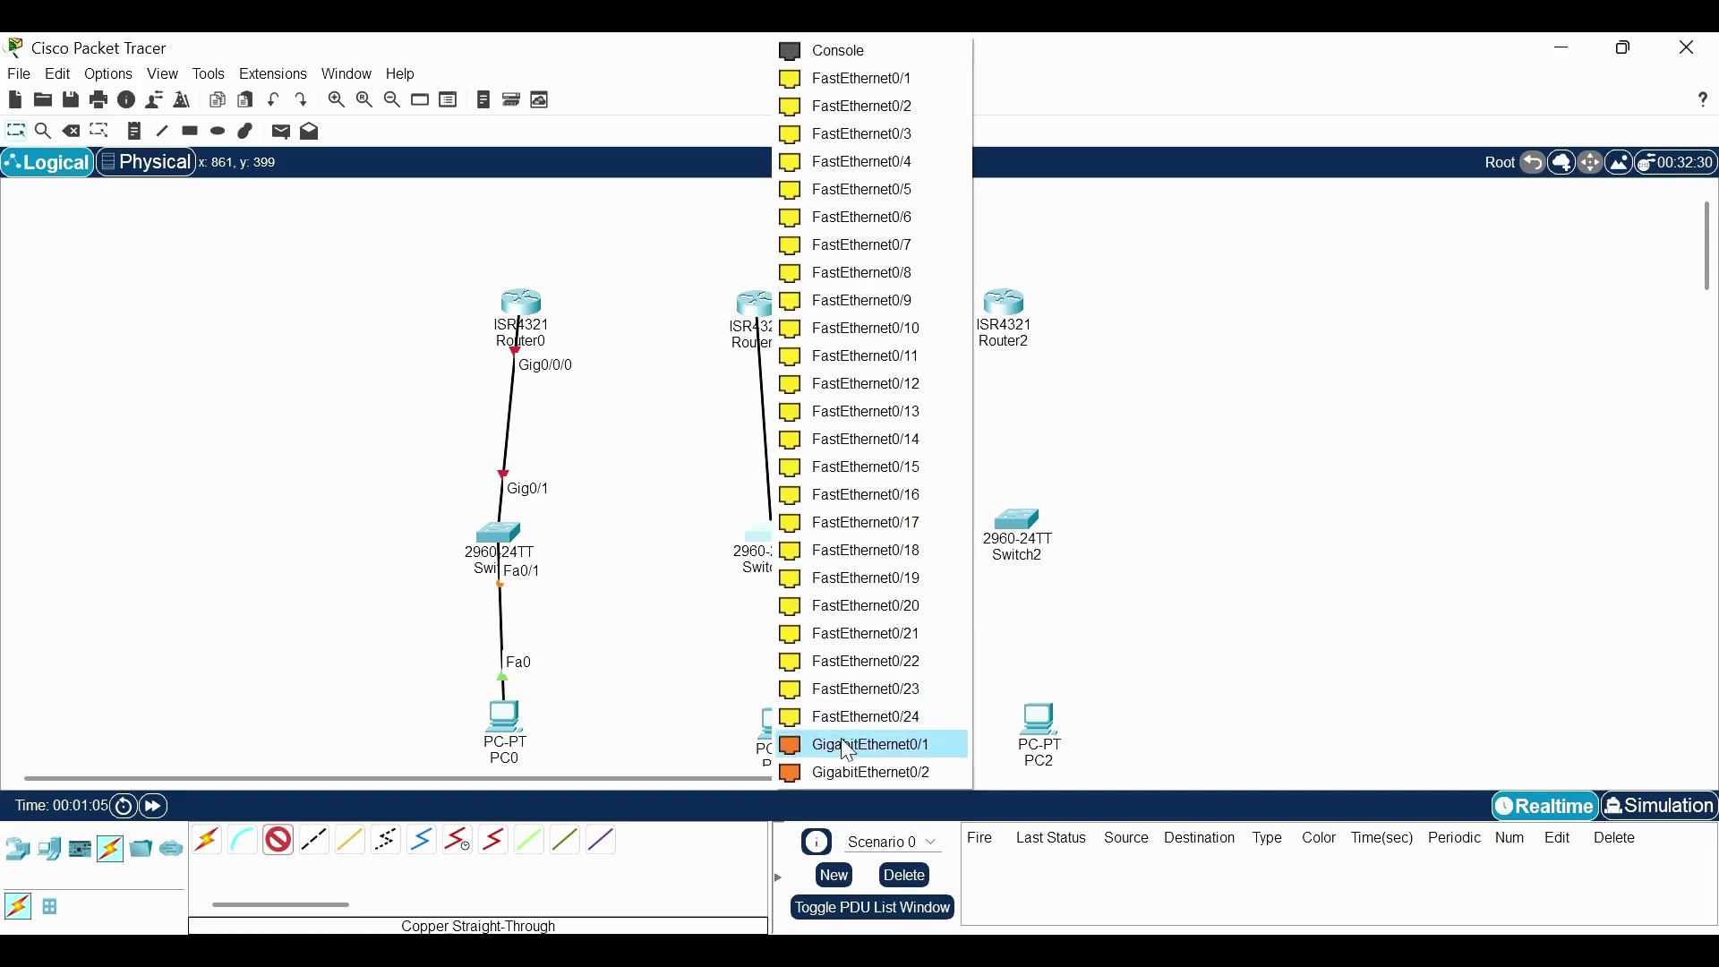
{"action": "left_click", "coordinate": [860, 745]}
{"action": "left_click", "coordinate": [777, 538]}
{"action": "left_click", "coordinate": [859, 85]}
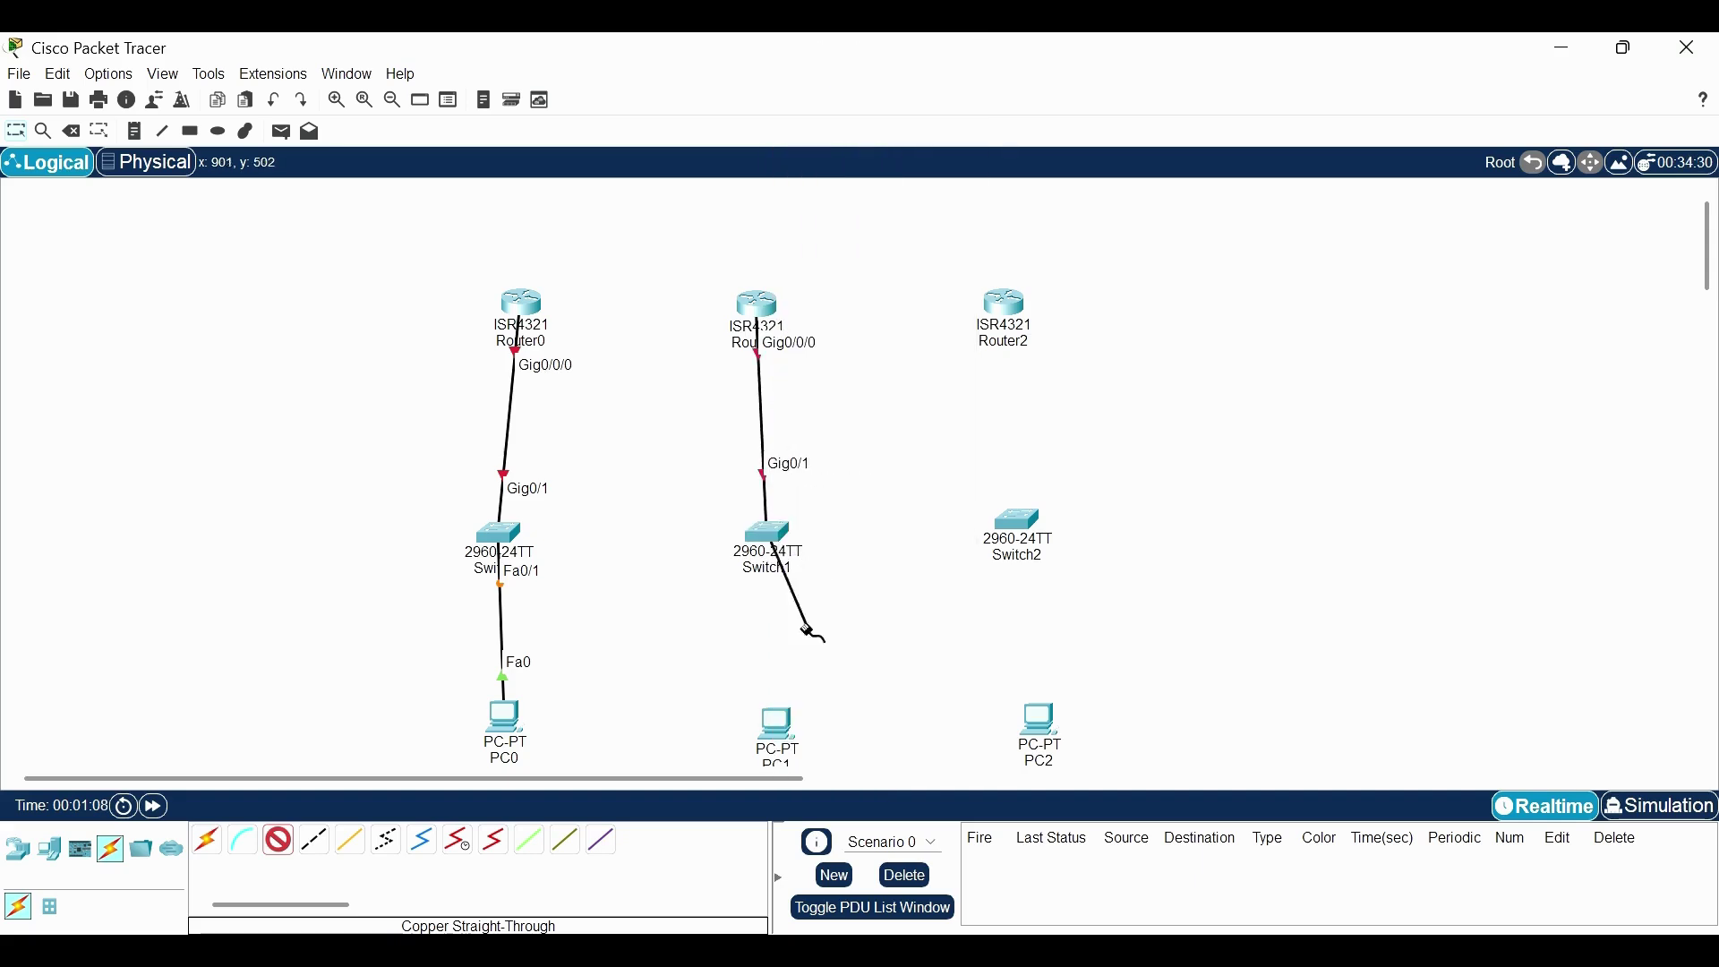
{"action": "left_click", "coordinate": [775, 732]}
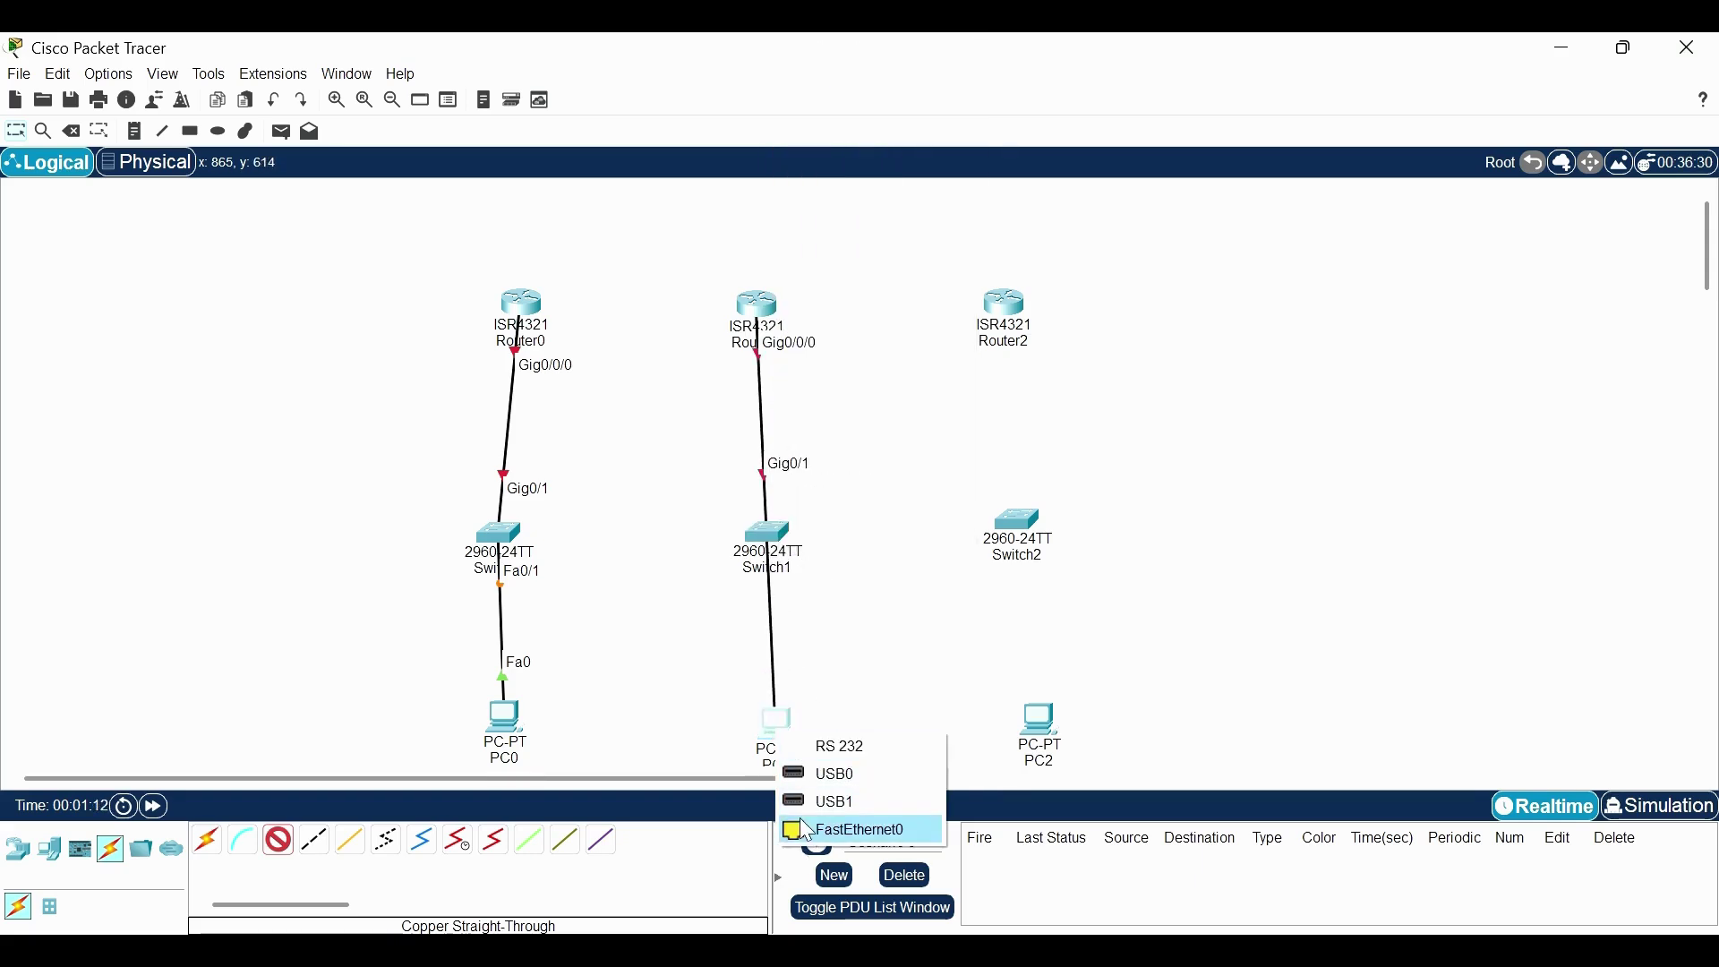
{"action": "left_click", "coordinate": [846, 825]}
Cable Router2 Gig0/0/0 to Switch2 Gig0/1 and run a cable from Switch2 Fa0/1 to PC2
{"action": "left_click", "coordinate": [1005, 307]}
{"action": "left_click", "coordinate": [1041, 420]}
{"action": "left_click", "coordinate": [1016, 521]}
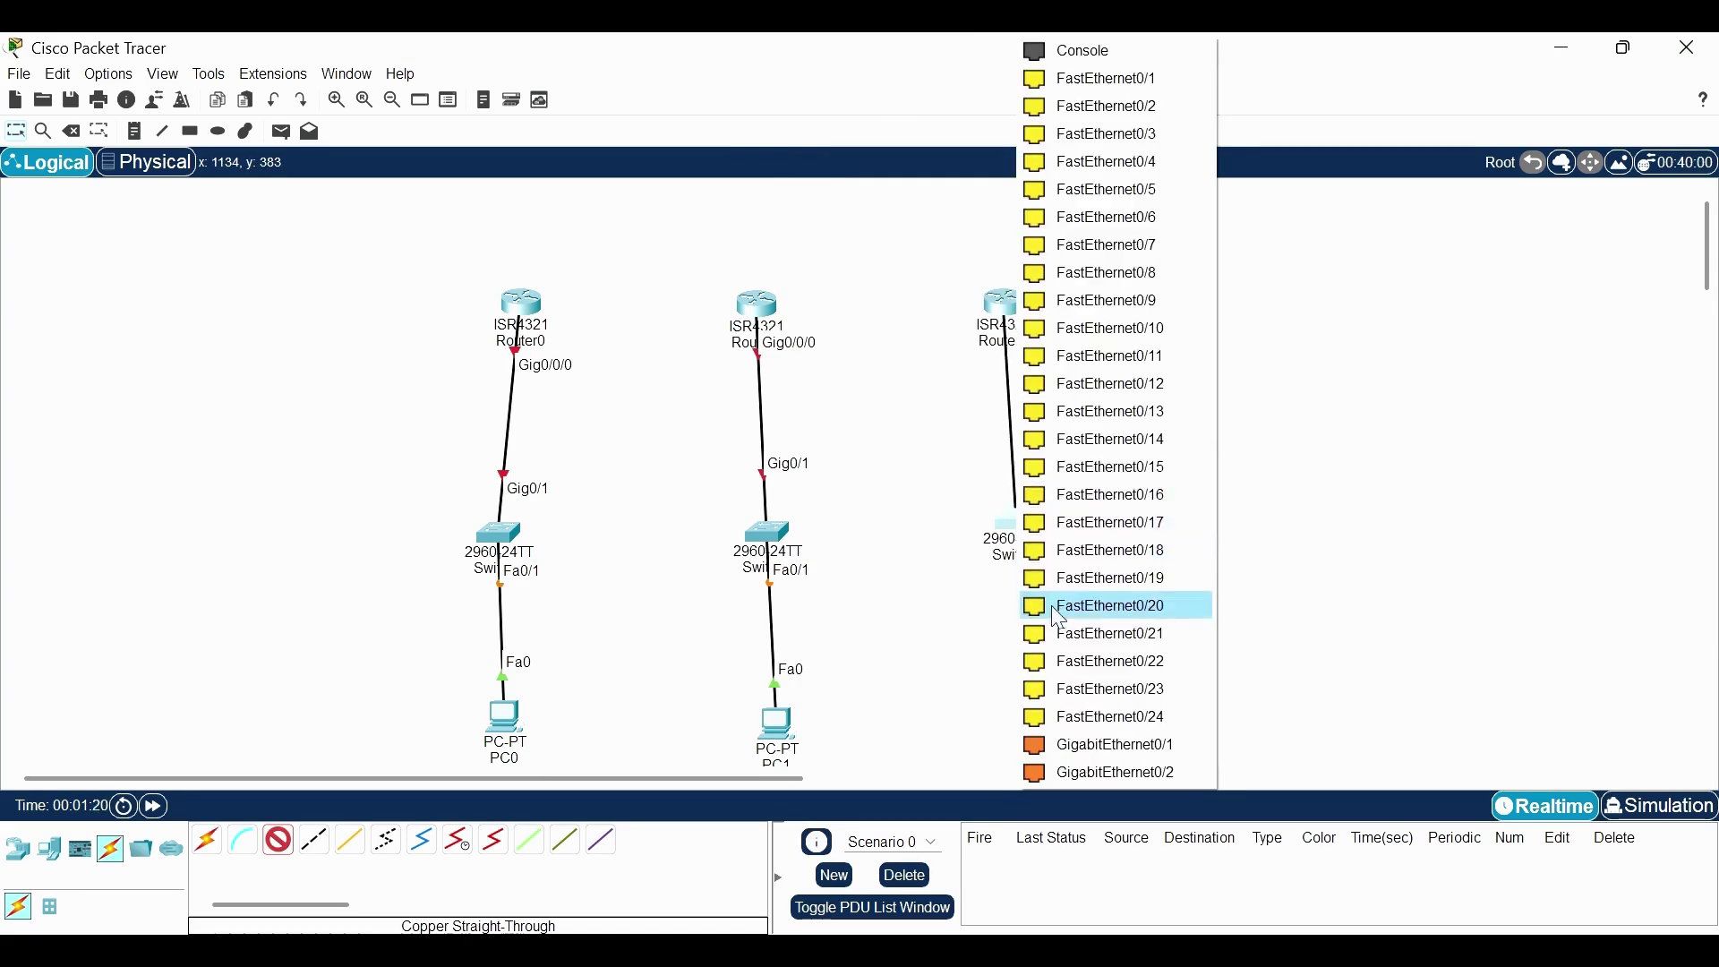
{"action": "left_click", "coordinate": [1115, 745]}
{"action": "left_click", "coordinate": [1022, 521]}
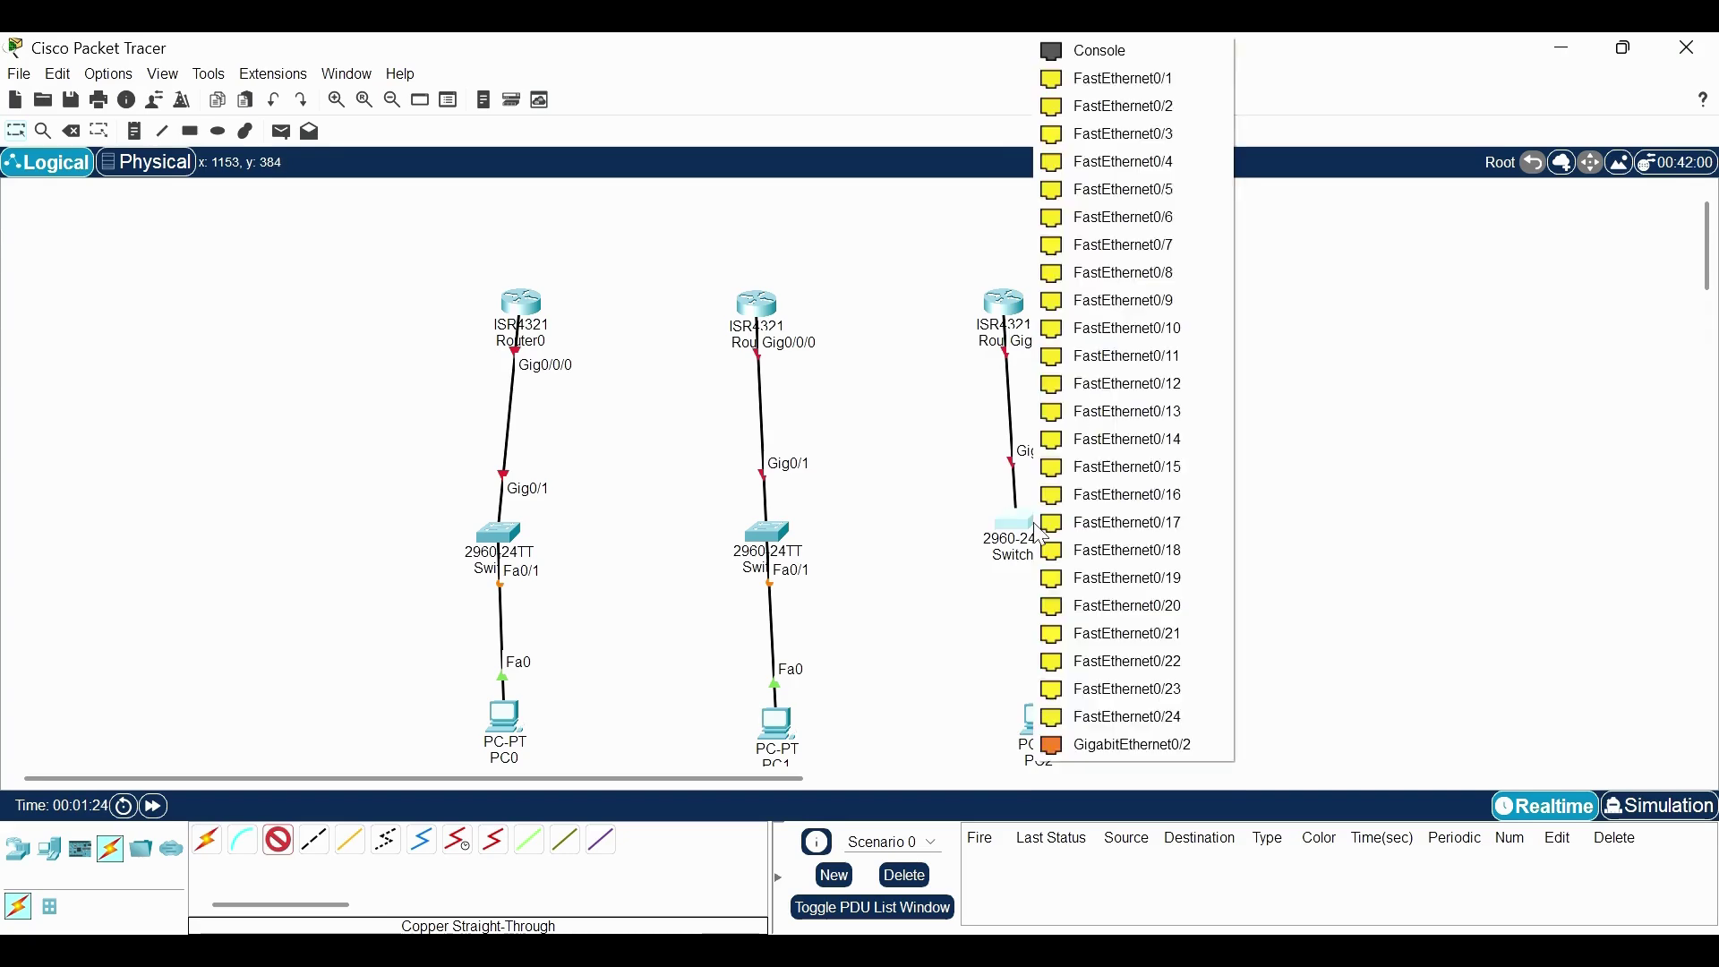
{"action": "left_click", "coordinate": [1075, 82]}
{"action": "left_click", "coordinate": [1037, 719]}
Finish the PC2 FastEthernet0 cable and install a NIM-2T module in Router0
{"action": "left_click", "coordinate": [1091, 814]}
{"action": "left_click", "coordinate": [525, 306]}
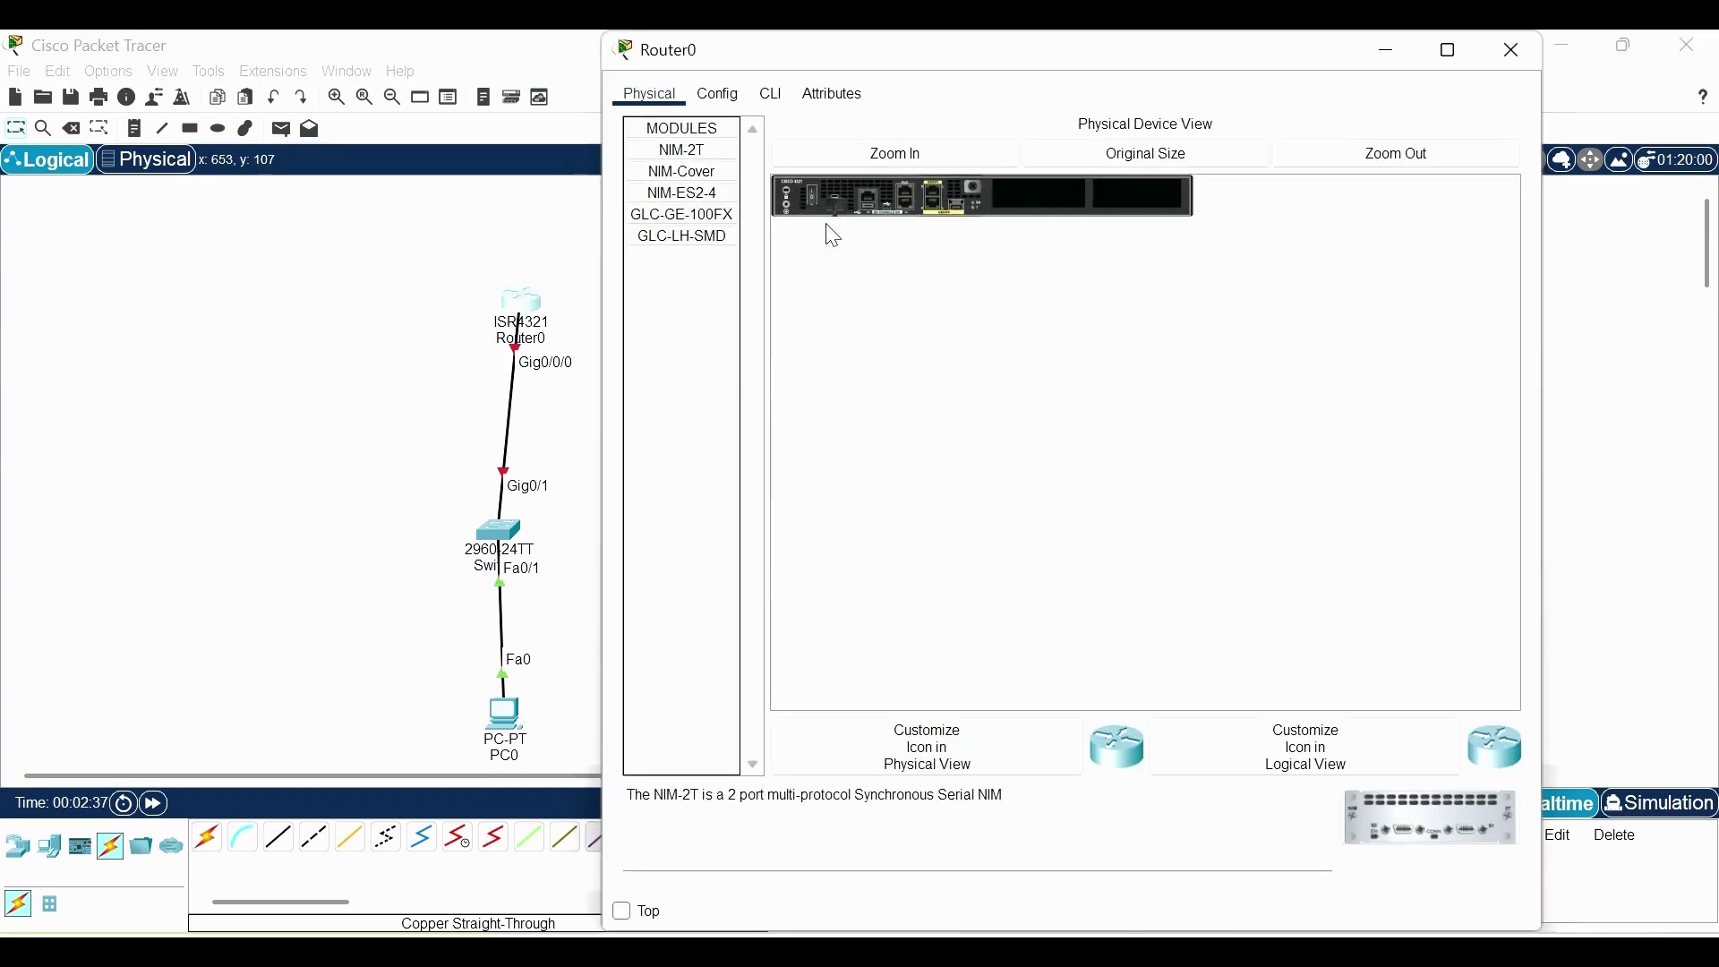
{"action": "left_click_drag", "start_coordinate": [680, 149], "coordinate": [1035, 202]}
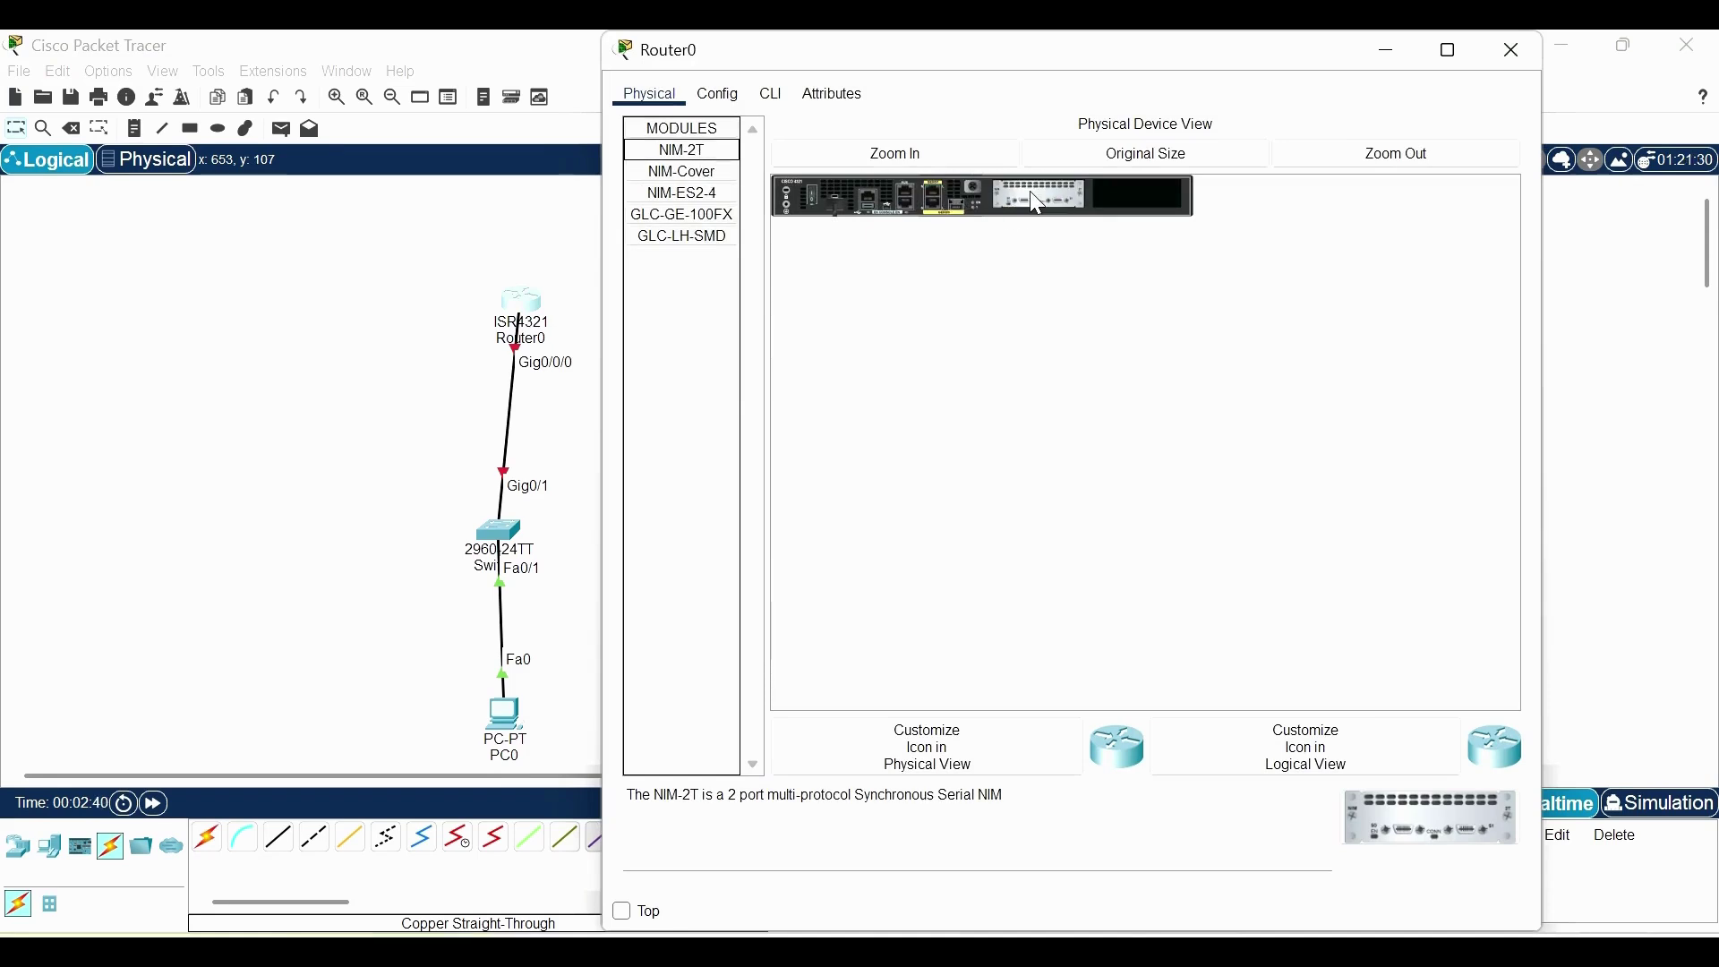
{"action": "key", "text": "alt+F4"}
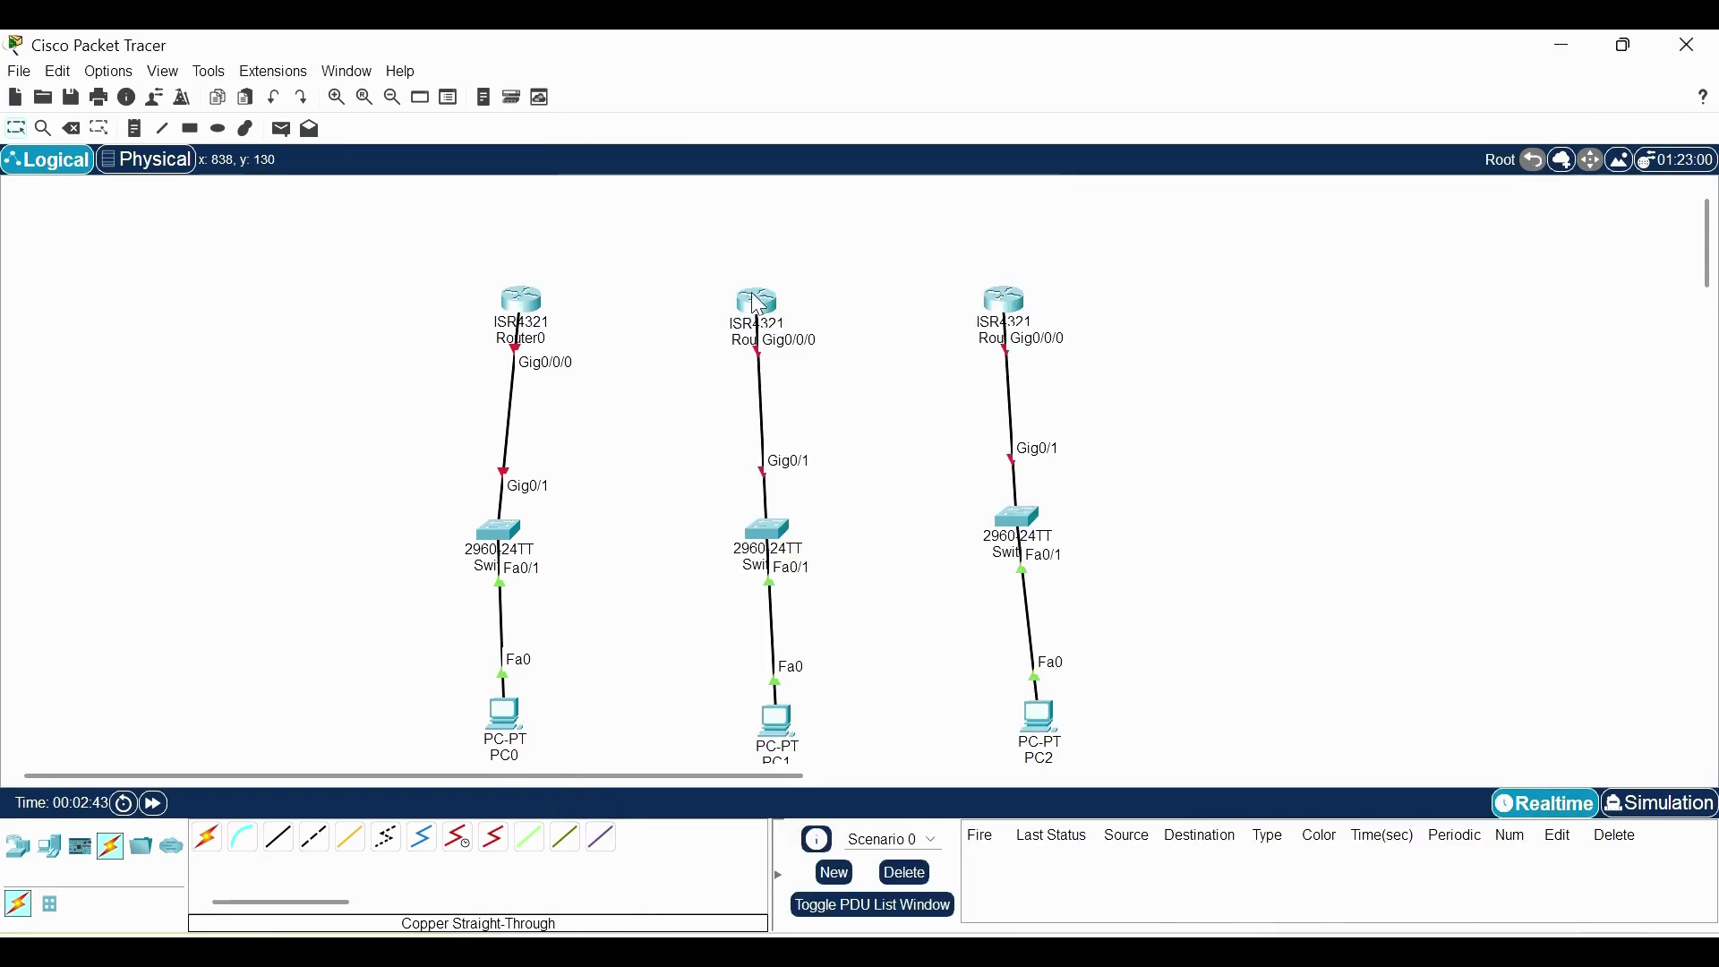
Install NIM-2T serial modules in Router1 and Router2
{"action": "left_click", "coordinate": [755, 306]}
{"action": "left_click_drag", "start_coordinate": [680, 150], "coordinate": [1055, 205]}
{"action": "key", "text": "alt+F4"}
{"action": "left_click", "coordinate": [1005, 313]}
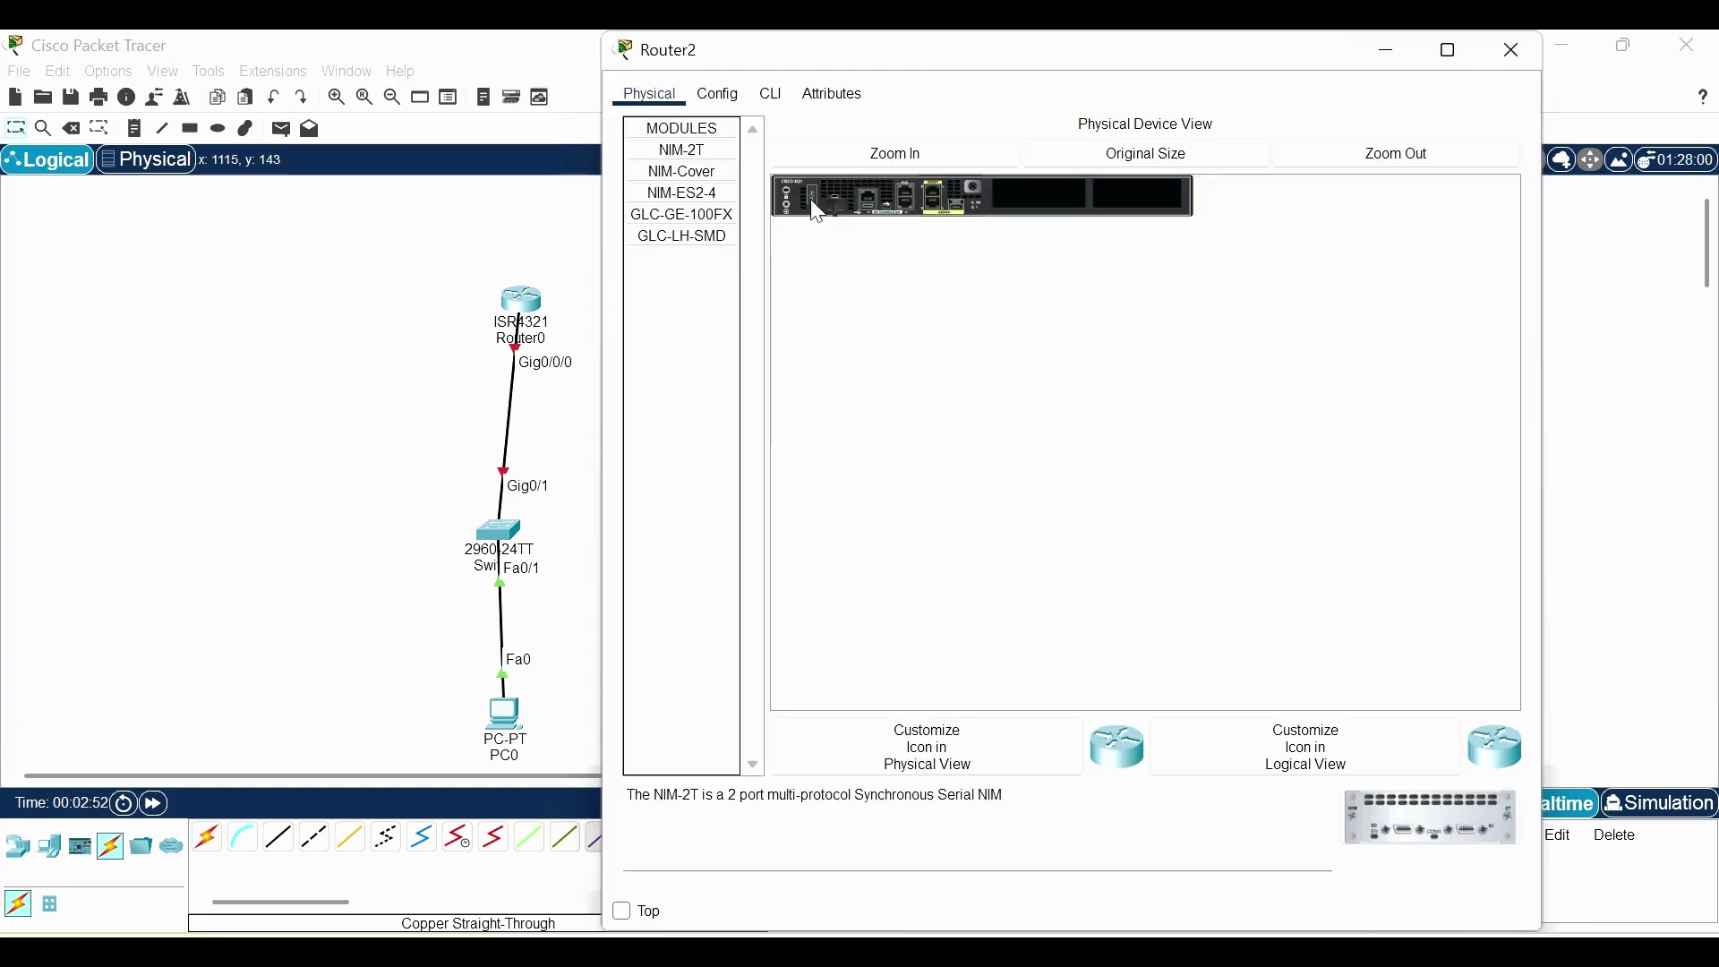
{"action": "left_click_drag", "start_coordinate": [681, 149], "coordinate": [1054, 195]}
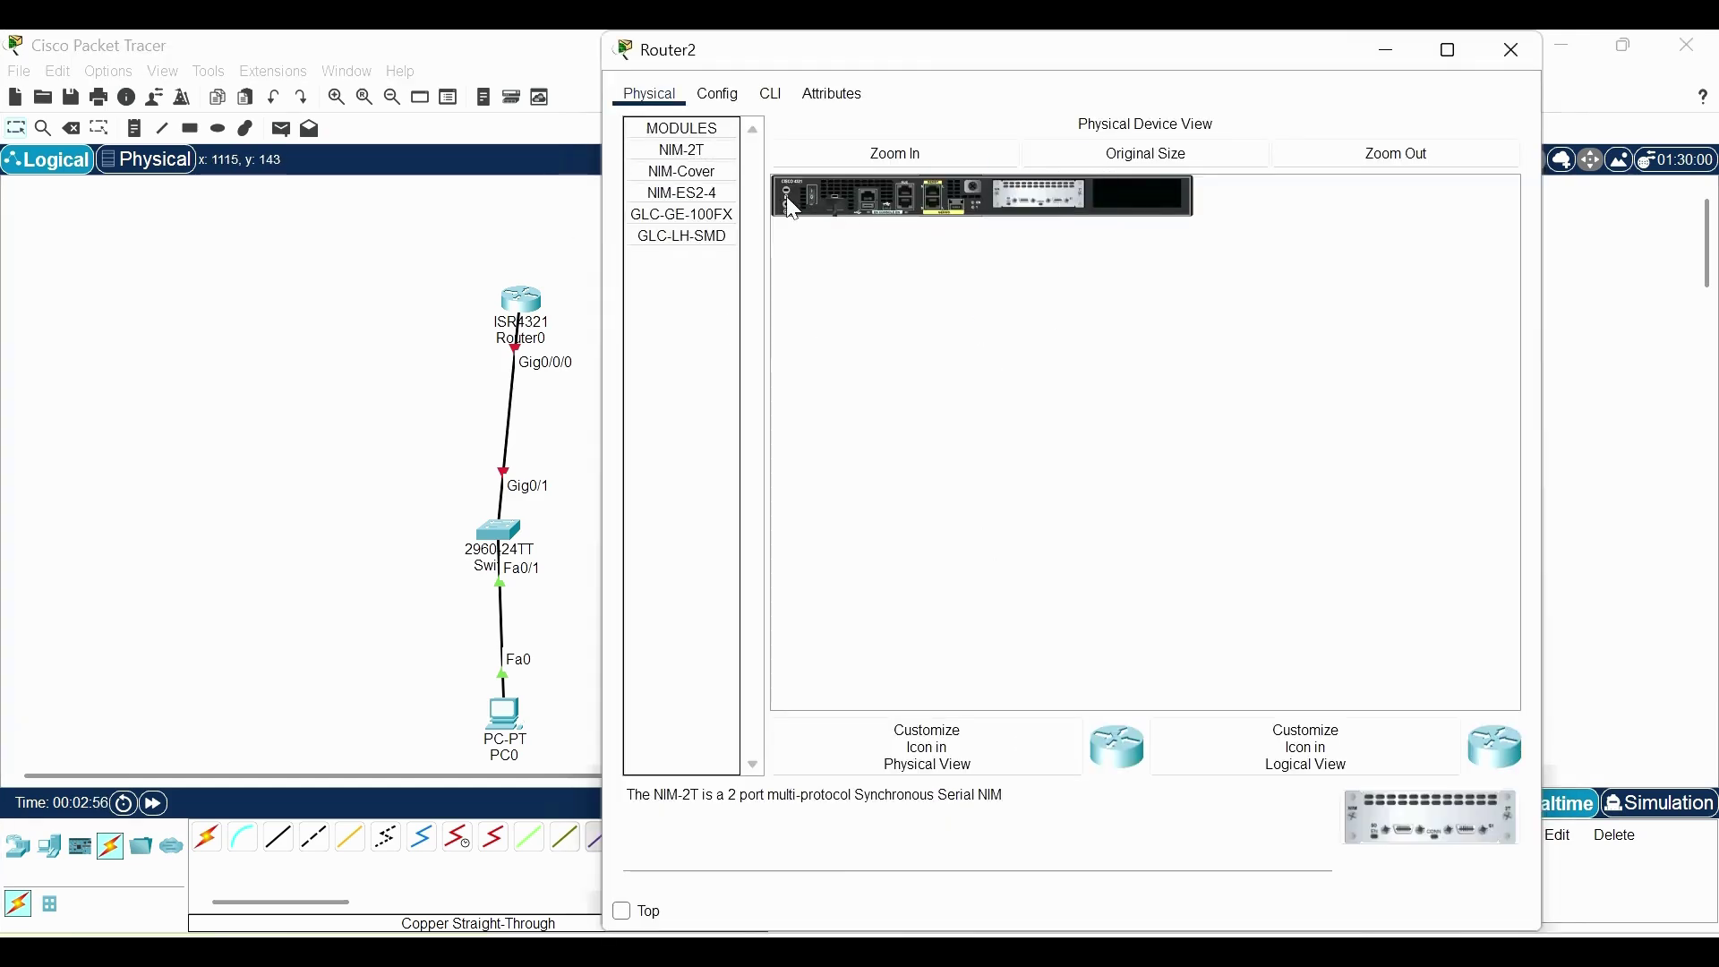
Connect Router0 Se0/1/0 to Router1 Se0/1/0 with a Serial DCE cable
{"action": "key", "text": "alt+F4"}
{"action": "left_click", "coordinate": [457, 837]}
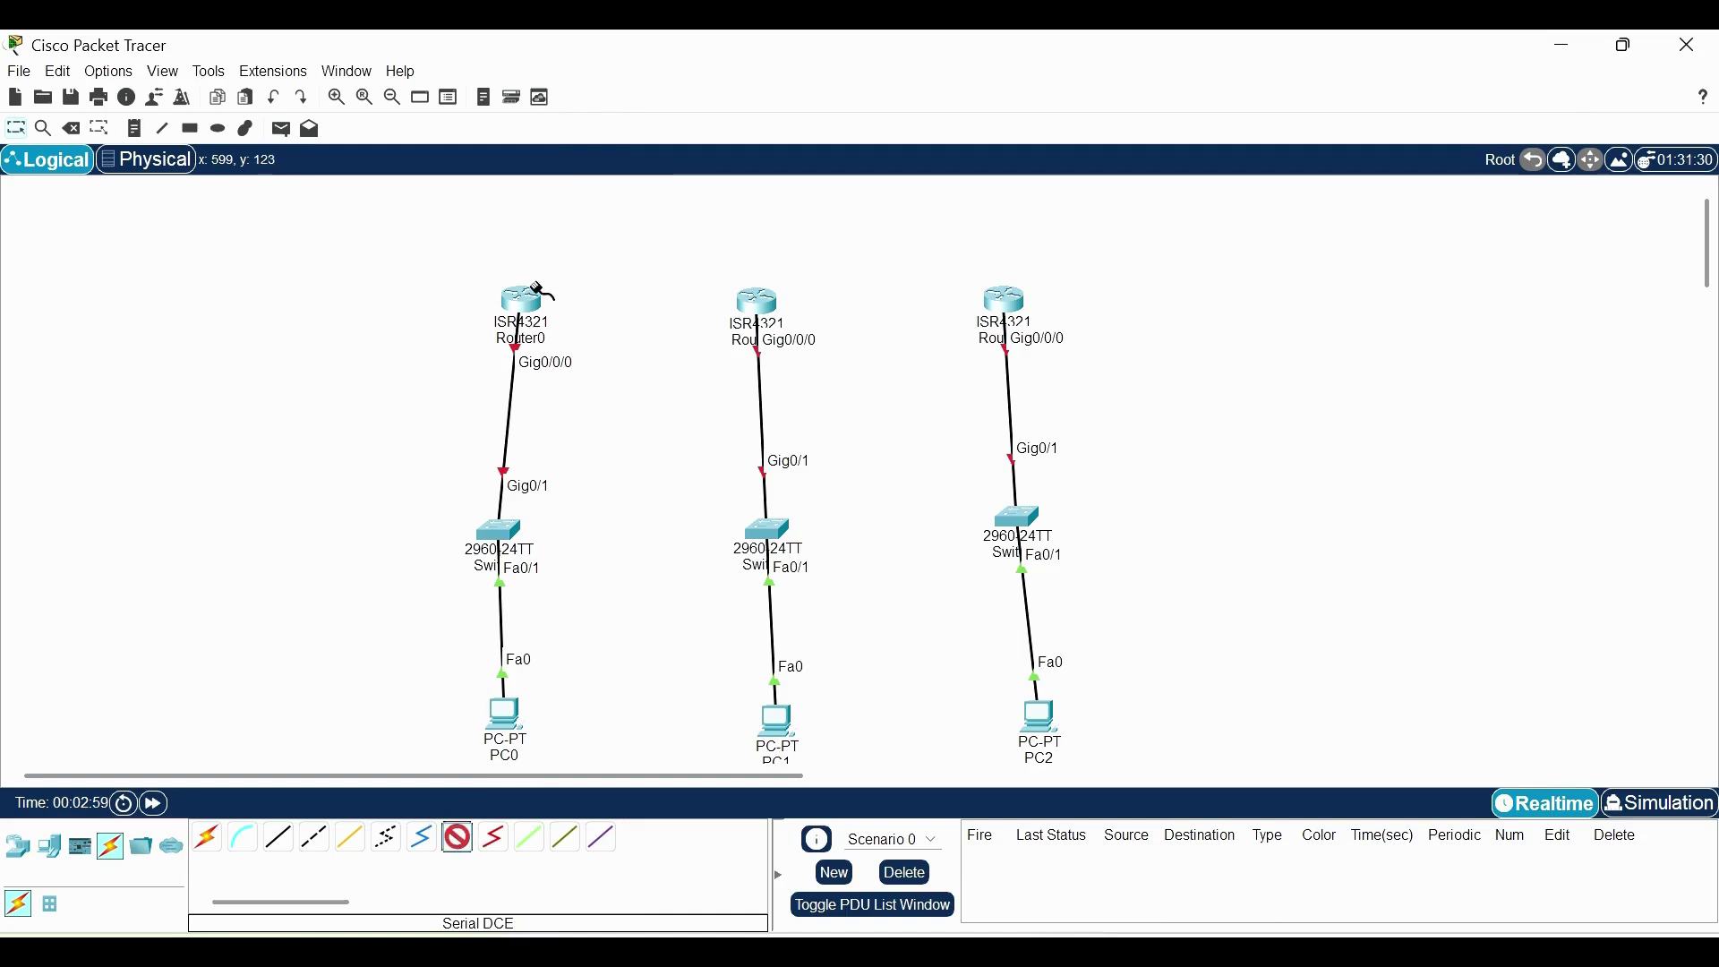
{"action": "left_click", "coordinate": [538, 293]}
{"action": "left_click", "coordinate": [591, 420]}
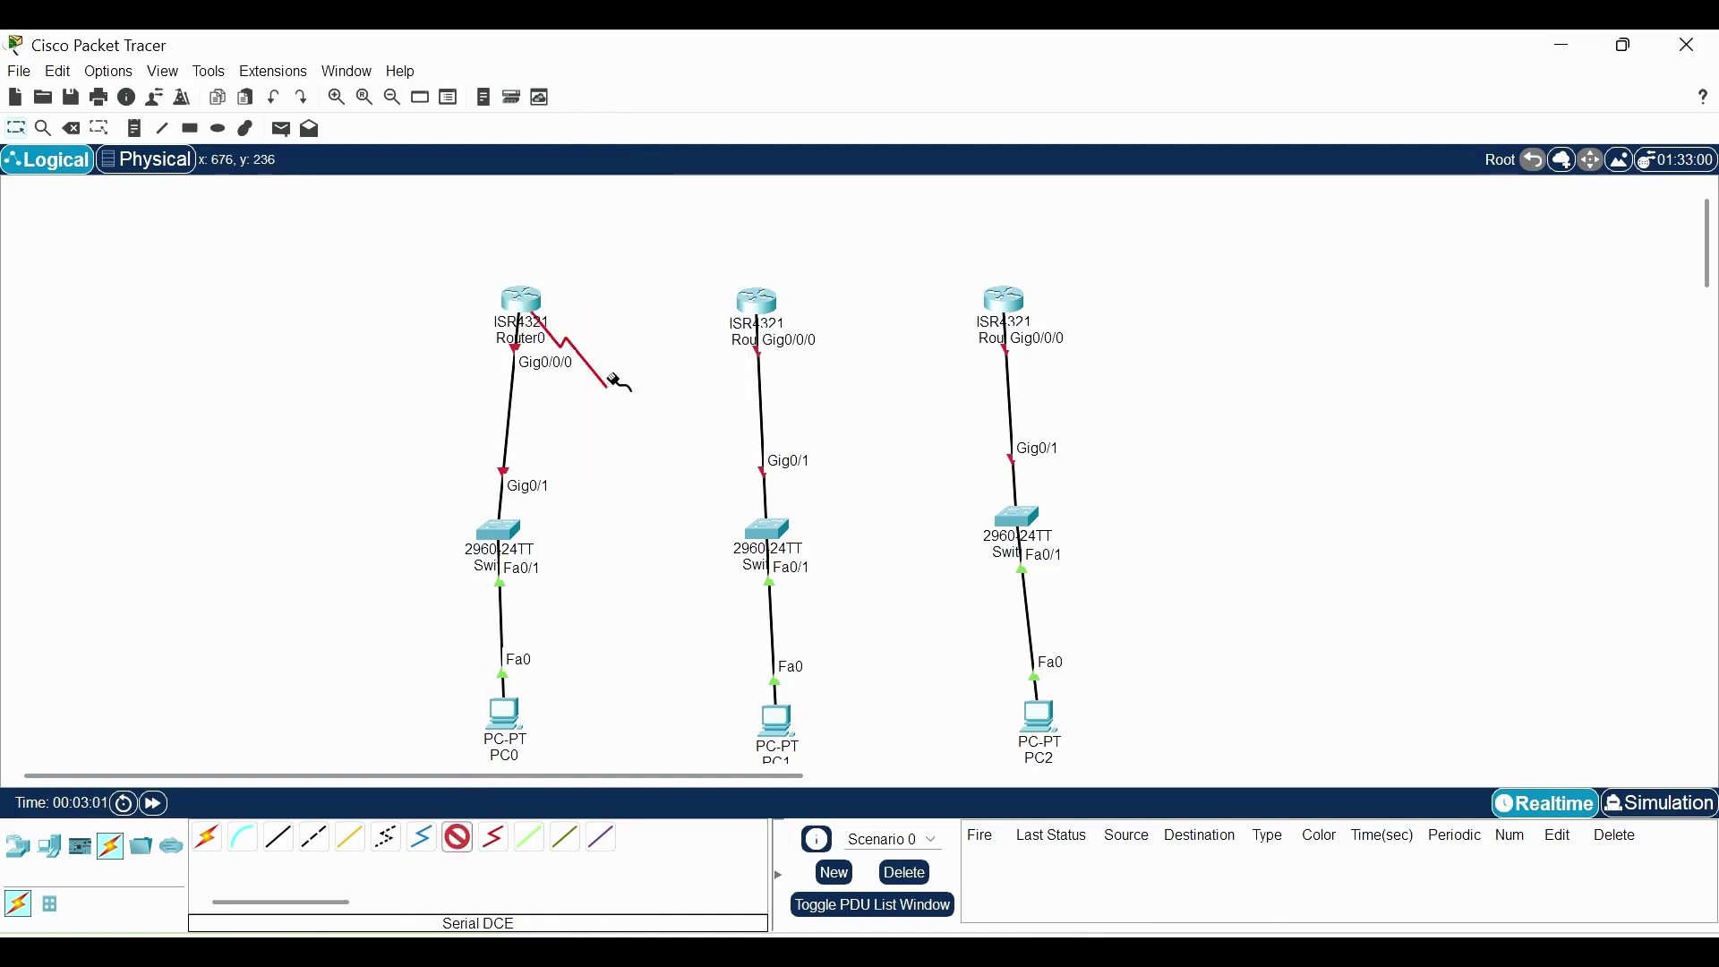
{"action": "left_click", "coordinate": [737, 299]}
{"action": "left_click", "coordinate": [806, 427]}
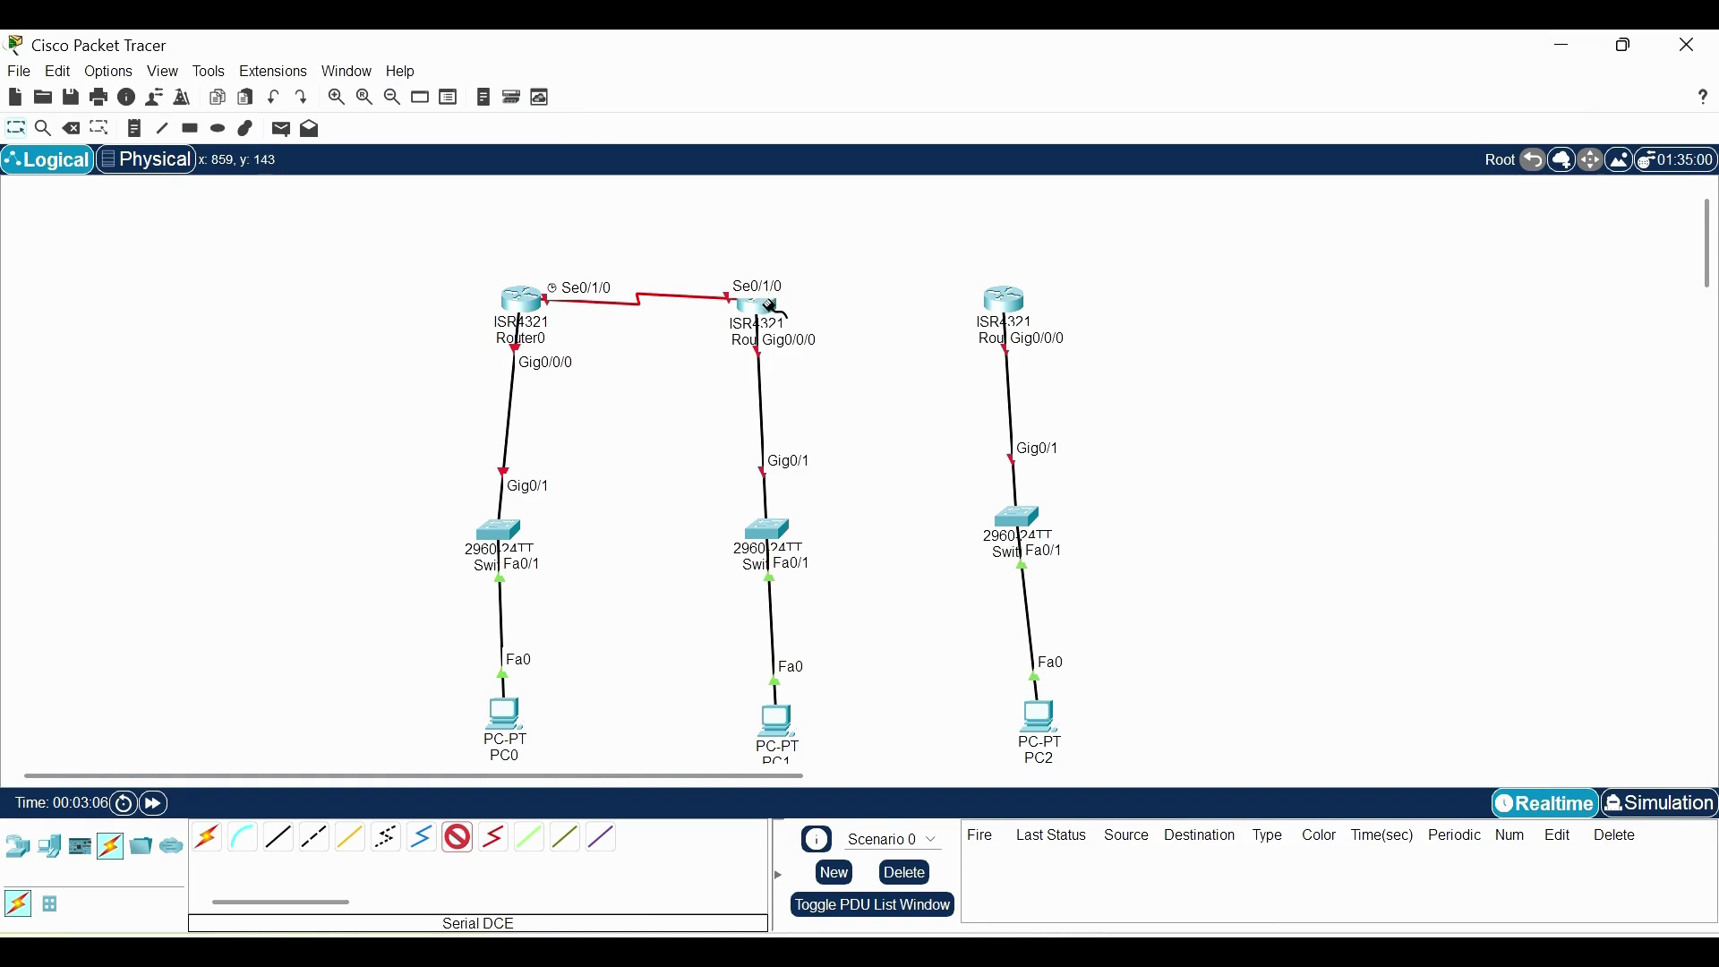
Connect Router1 Se0/1/1 to Router2 Se0/1/0 with a Serial DCE cable
{"action": "left_click", "coordinate": [773, 308]}
{"action": "left_click", "coordinate": [832, 437]}
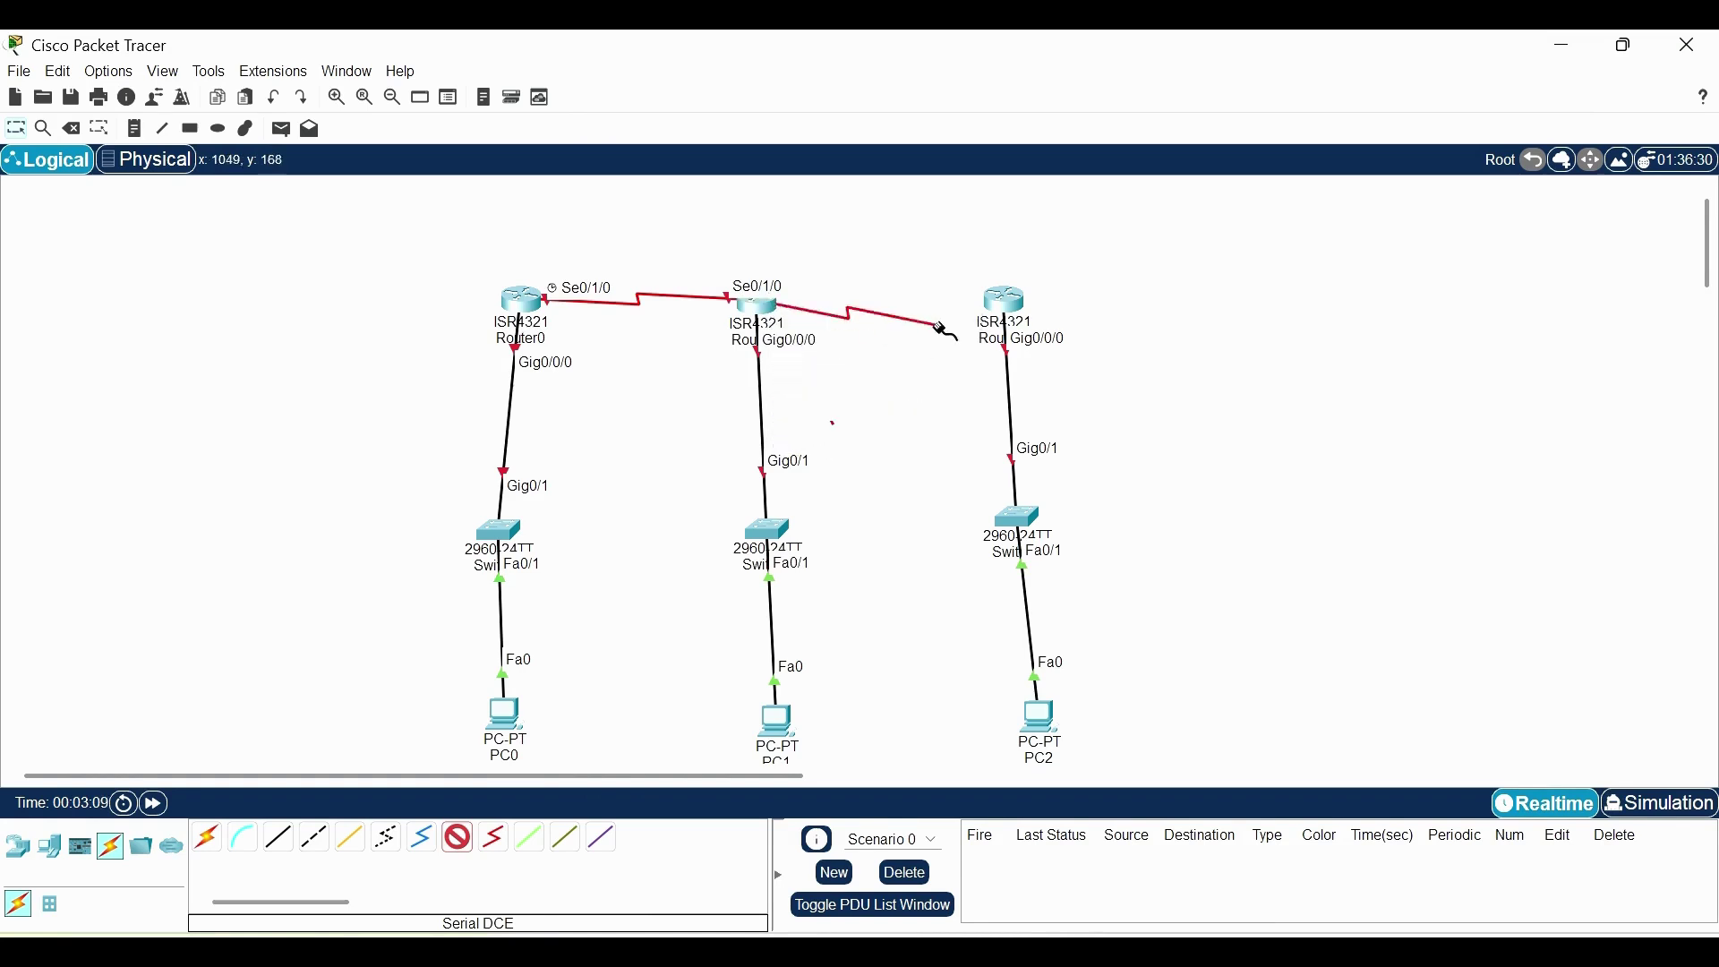
{"action": "left_click", "coordinate": [1006, 306]}
{"action": "left_click", "coordinate": [1045, 427]}
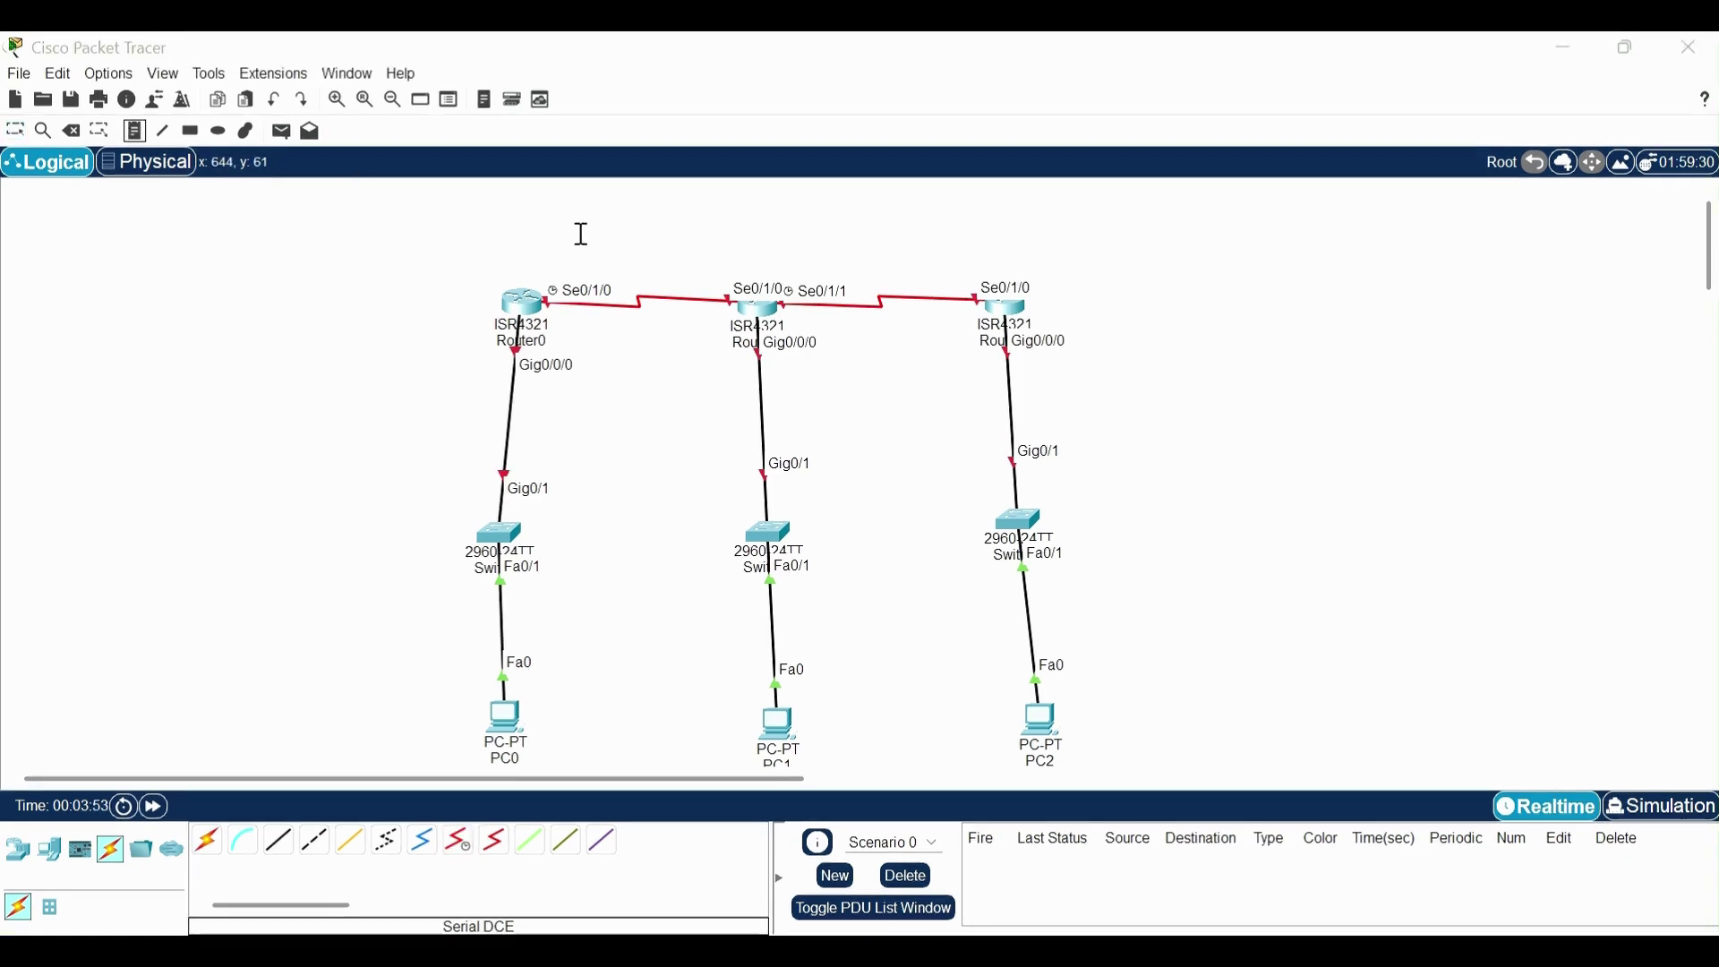
Add subnet notes beside the links, including 10.0.0.0/30, 192.168.3.0/24 and 192.168.1.0/24
{"action": "left_click", "coordinate": [581, 235]}
{"action": "type", "text": "10.0.0."}
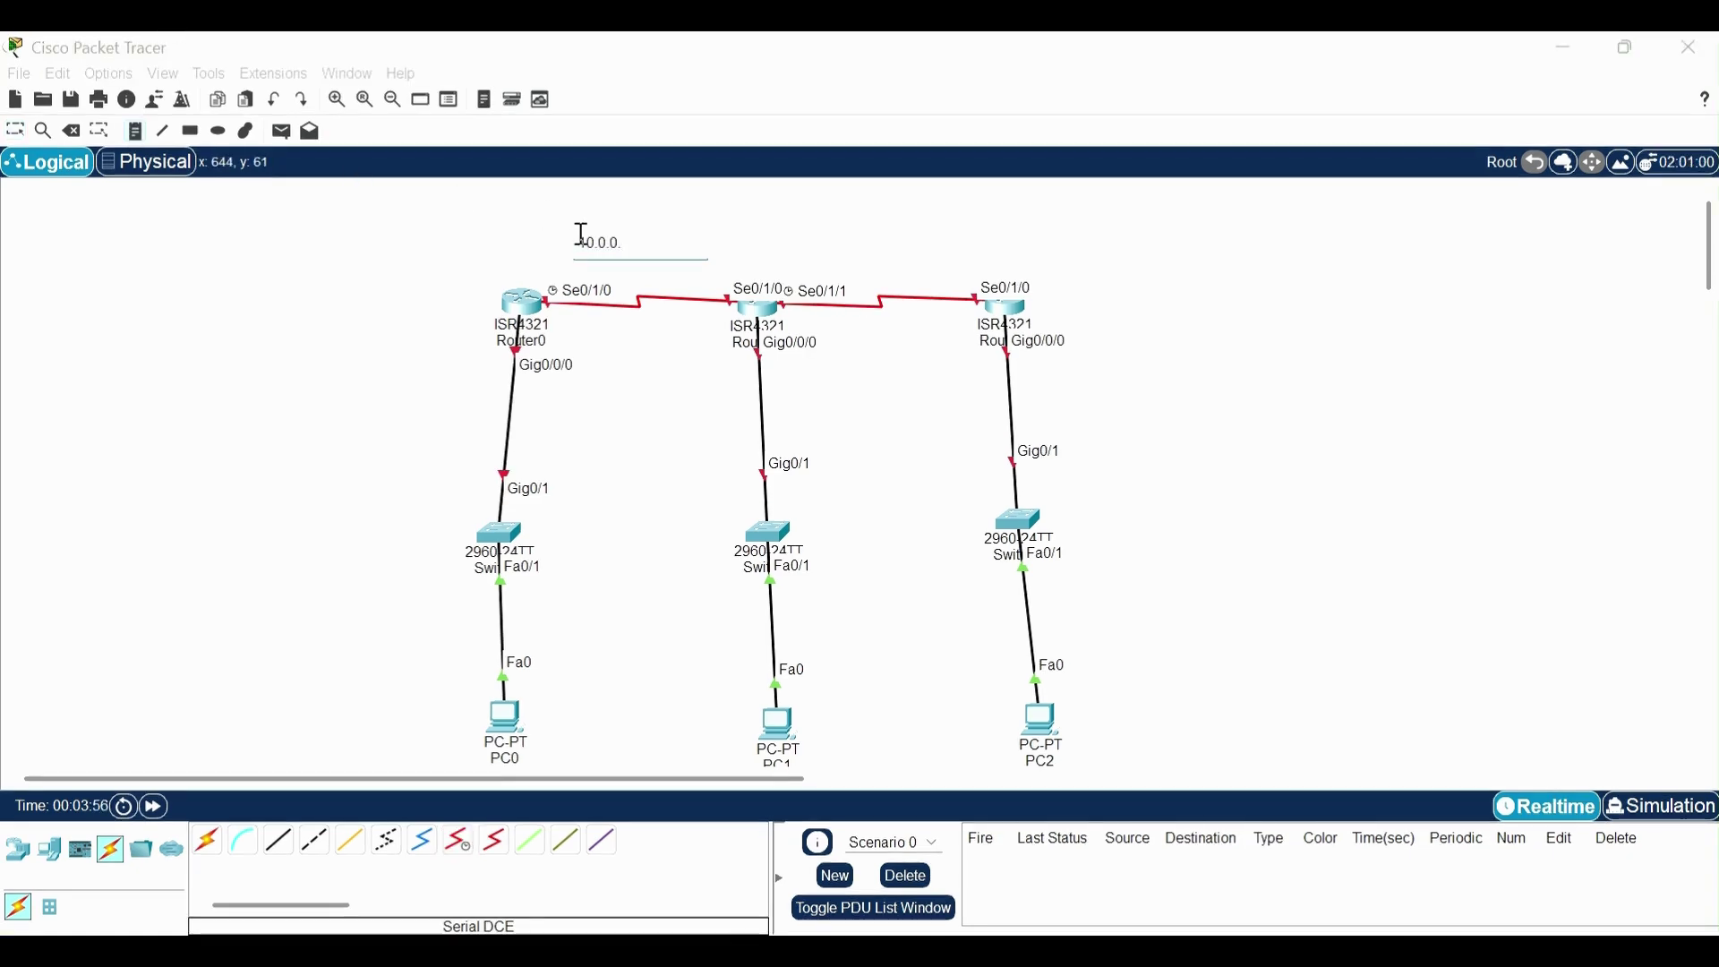
{"action": "type", "text": "/30"}
{"action": "type", "text": "10.0.0.0/"}
{"action": "left_click", "coordinate": [861, 249]}
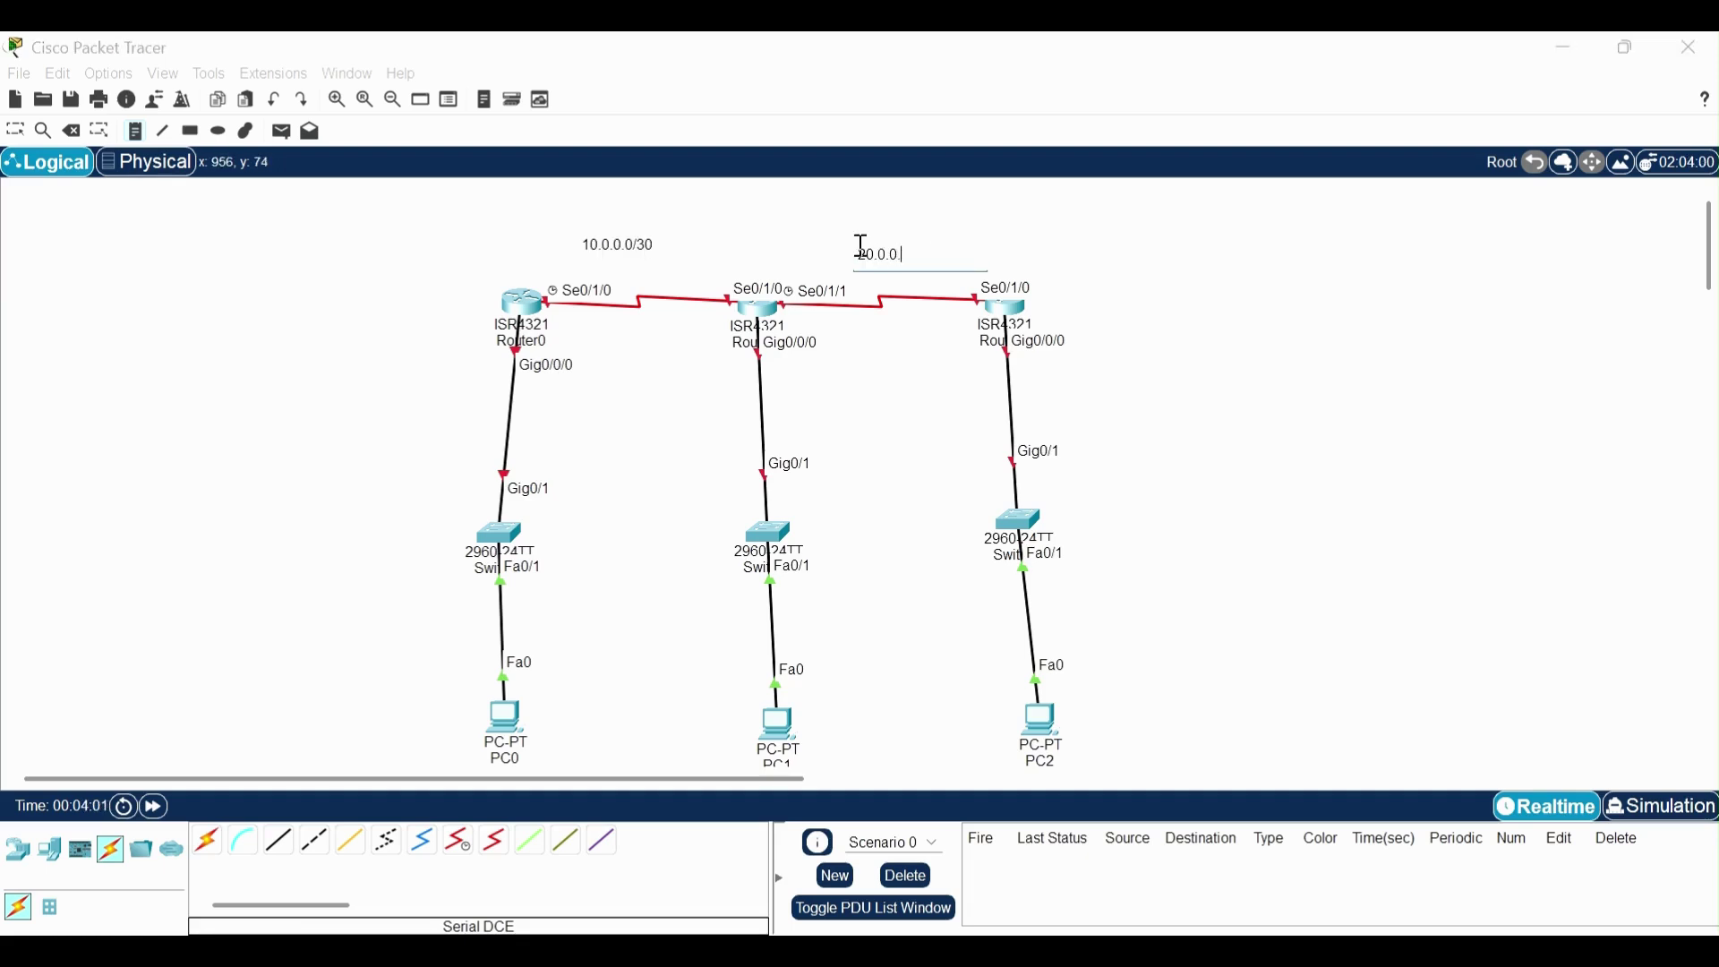
{"action": "type", "text": "30"}
{"action": "left_click", "coordinate": [1079, 419]}
{"action": "type", "text": "192.168.3.0/24"}
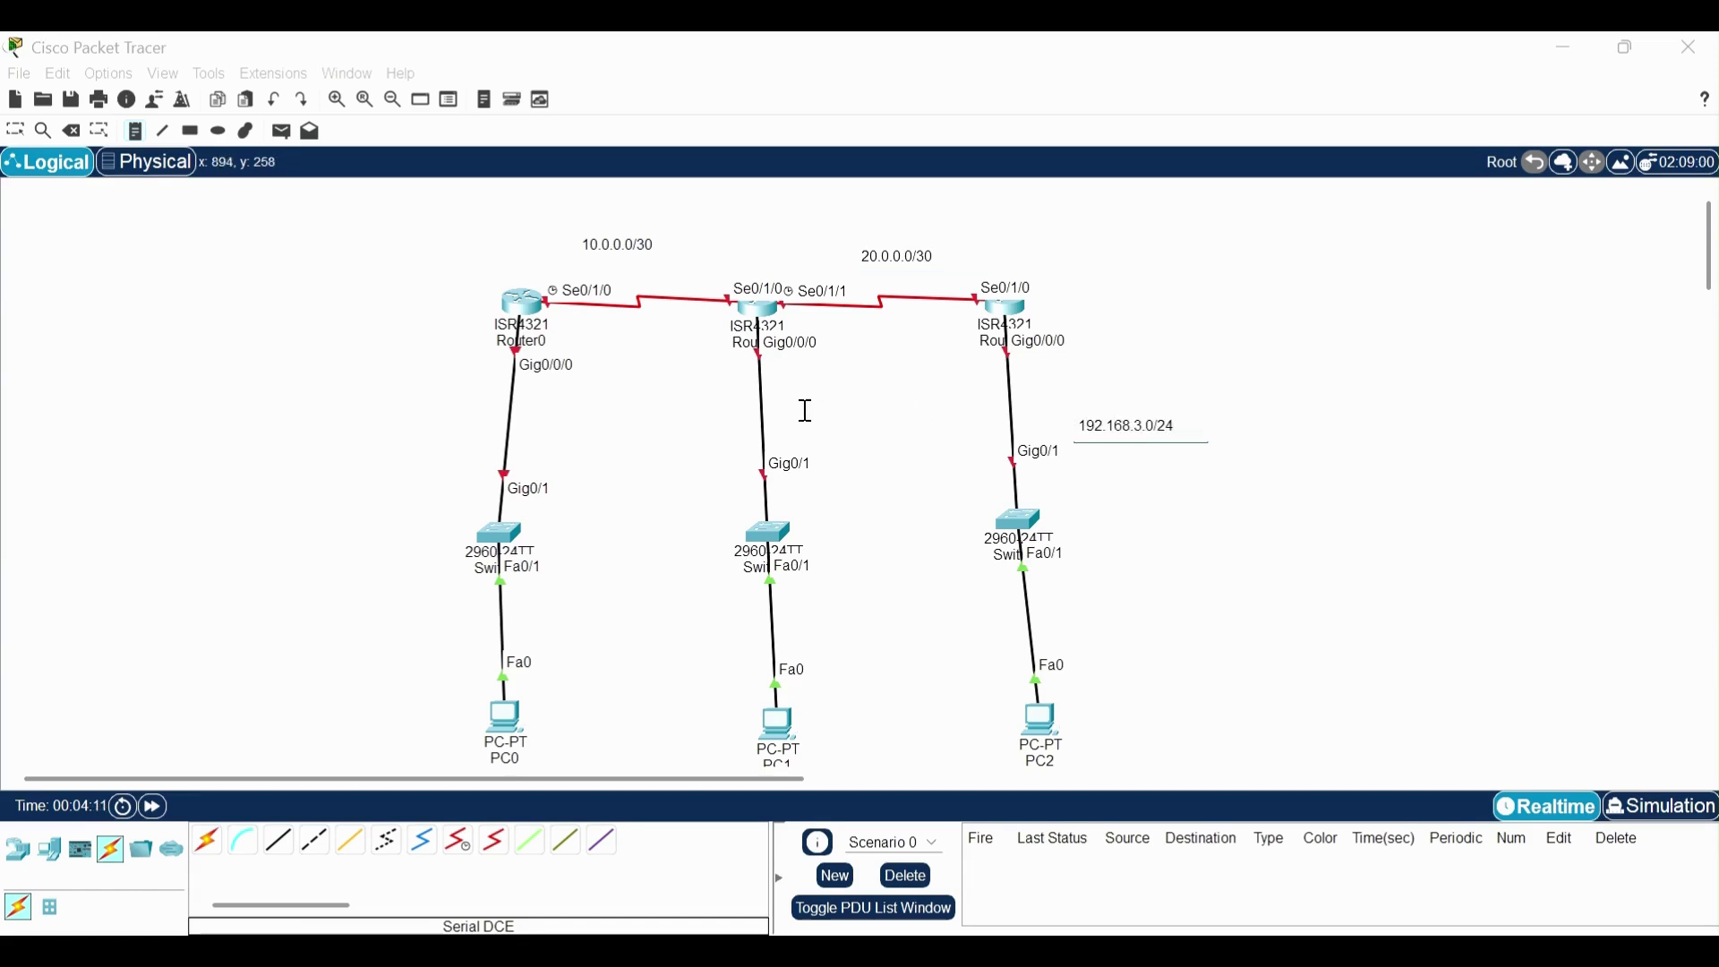
{"action": "left_click", "coordinate": [788, 417]}
{"action": "type", "text": "192.168."}
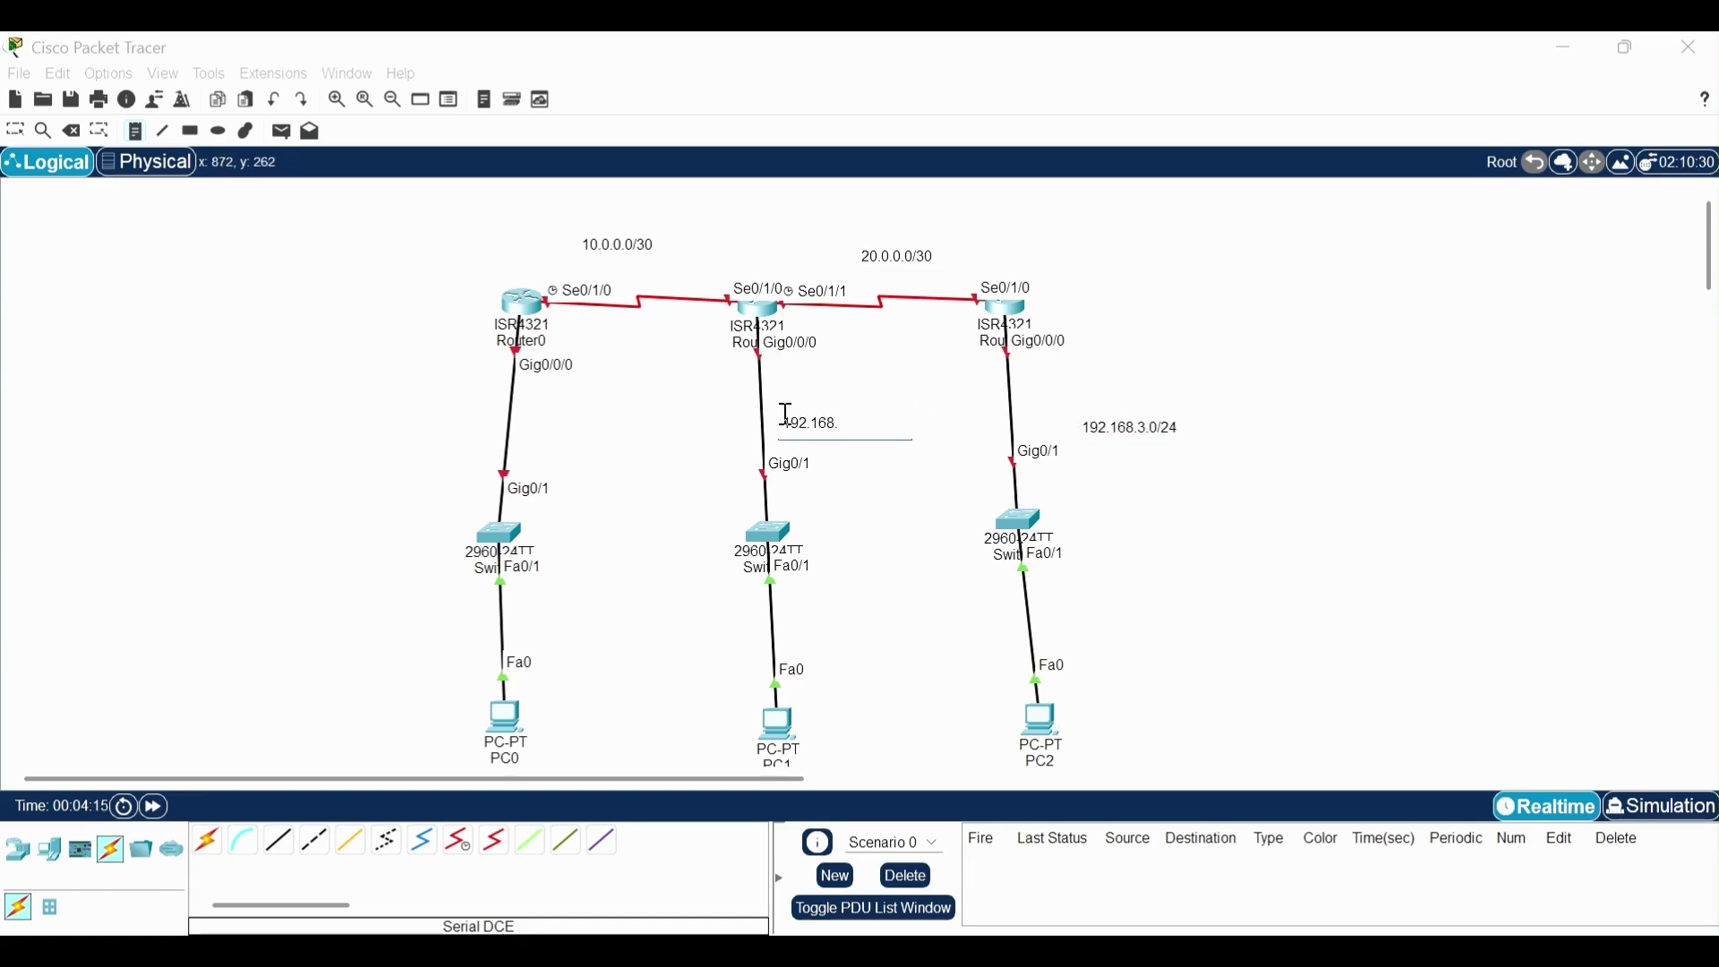
{"action": "type", "text": "20.0/24"}
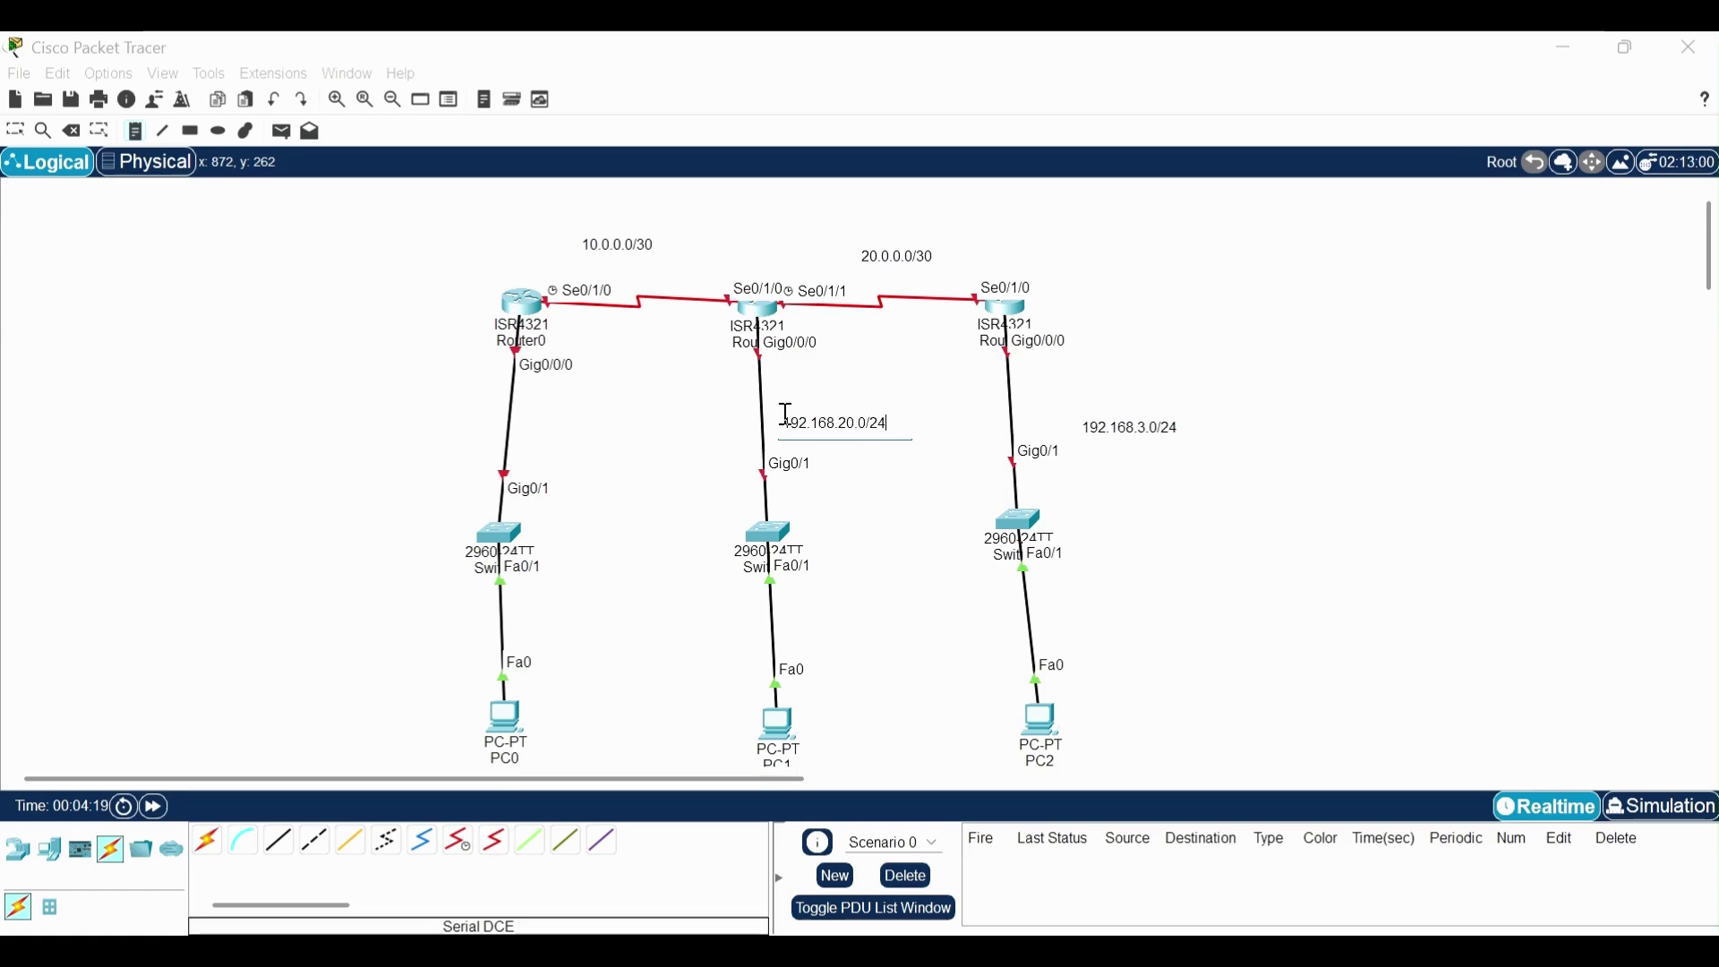
{"action": "left_click", "coordinate": [301, 410]}
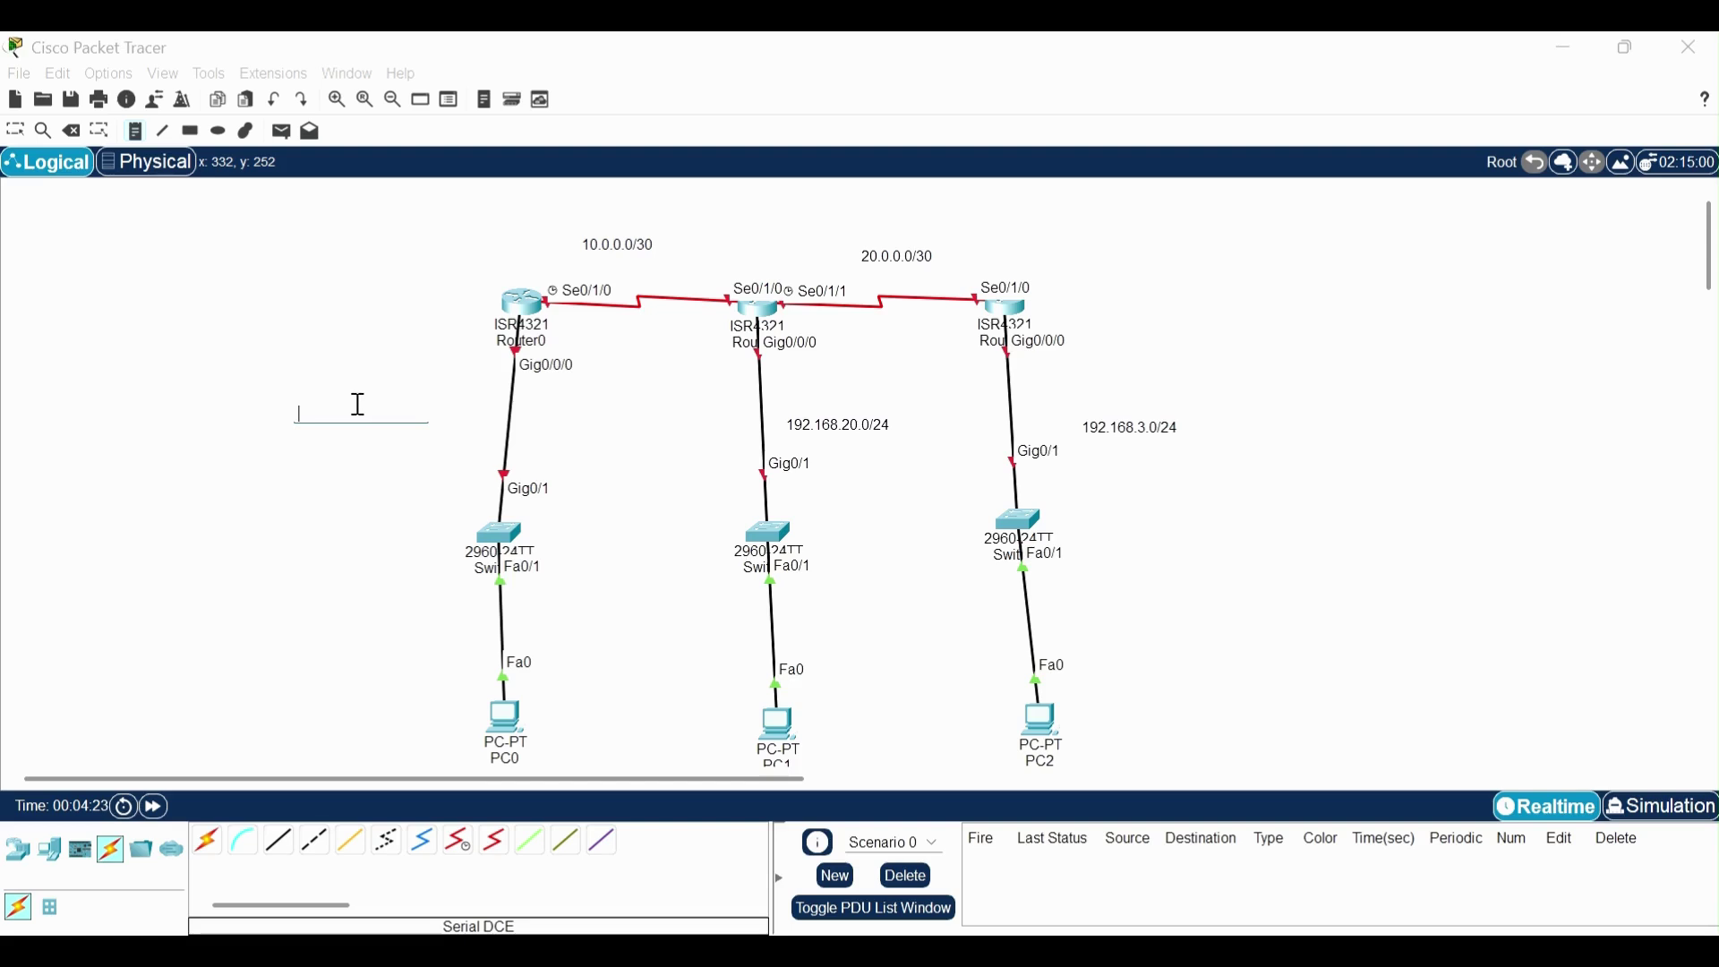
{"action": "type", "text": "192.168.1.0/2"}
{"action": "type", "text": "4"}
{"action": "left_click", "coordinate": [415, 370]}
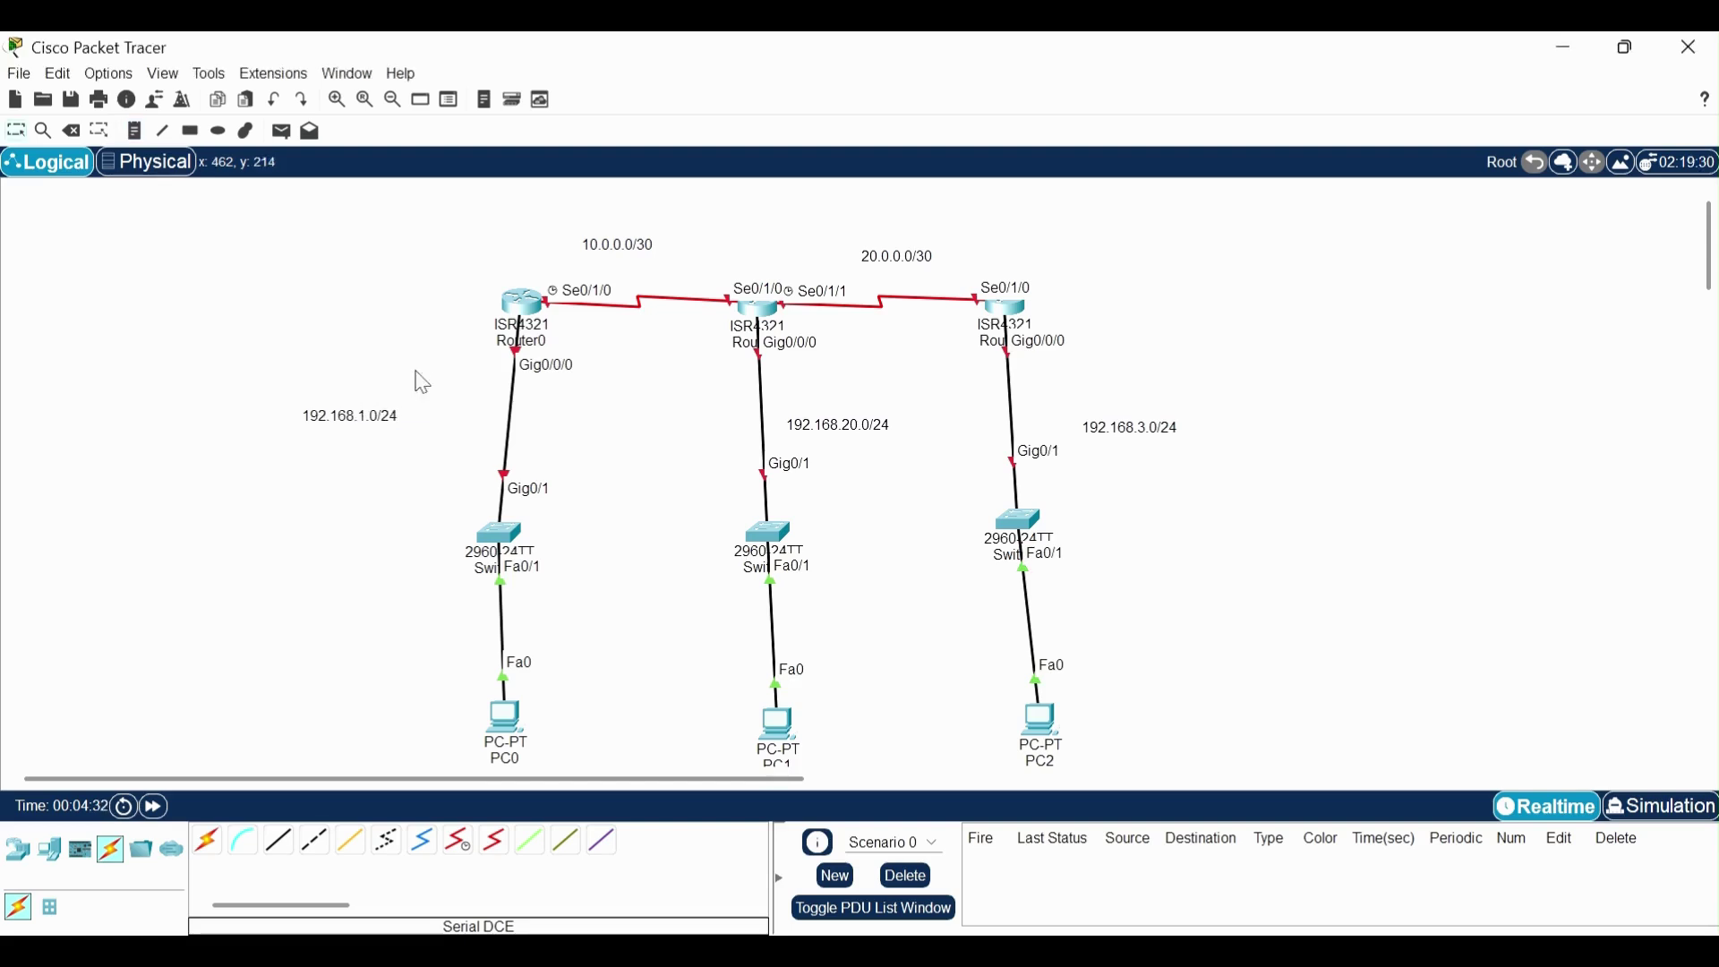
{"action": "left_click_drag", "start_coordinate": [369, 430], "coordinate": [432, 429]}
{"action": "scroll", "coordinate": [432, 428], "scroll_direction": "down", "scroll_amount": 1}
{"action": "scroll", "coordinate": [432, 428], "scroll_direction": "down", "scroll_amount": 5}
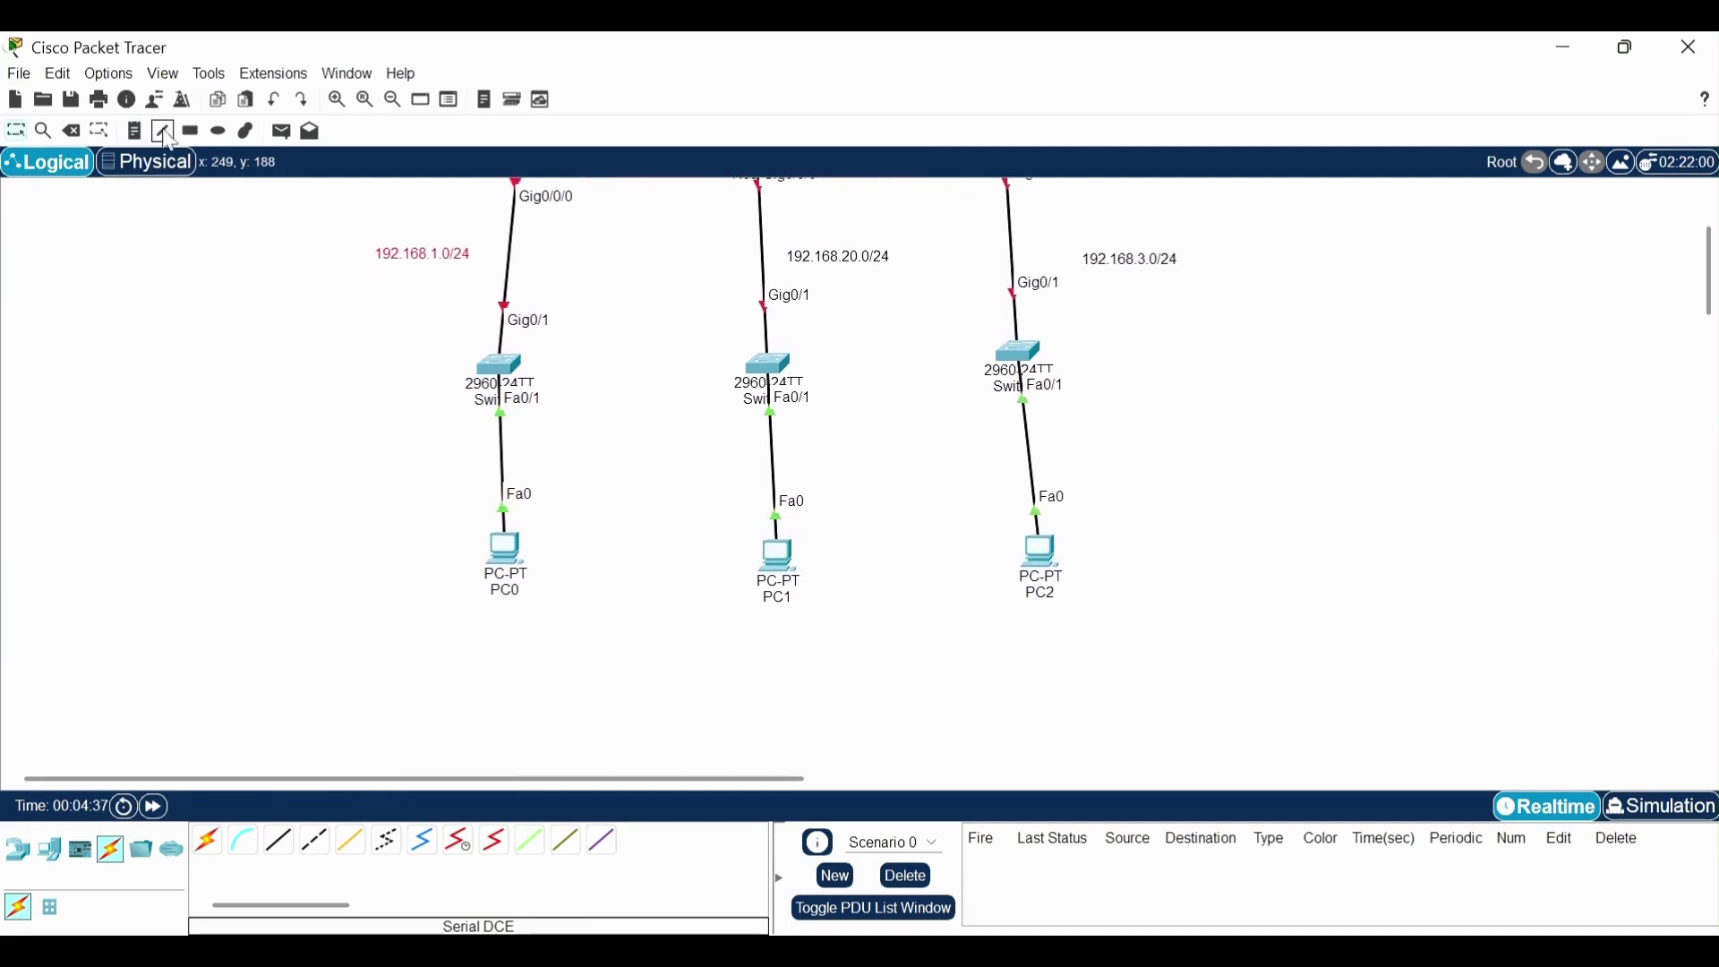
Add 192.168.x.2 address notes below PC0, PC1 and PC2
{"action": "left_click", "coordinate": [135, 130]}
{"action": "left_click", "coordinate": [420, 608]}
{"action": "type", "text": "192.168.1.2"}
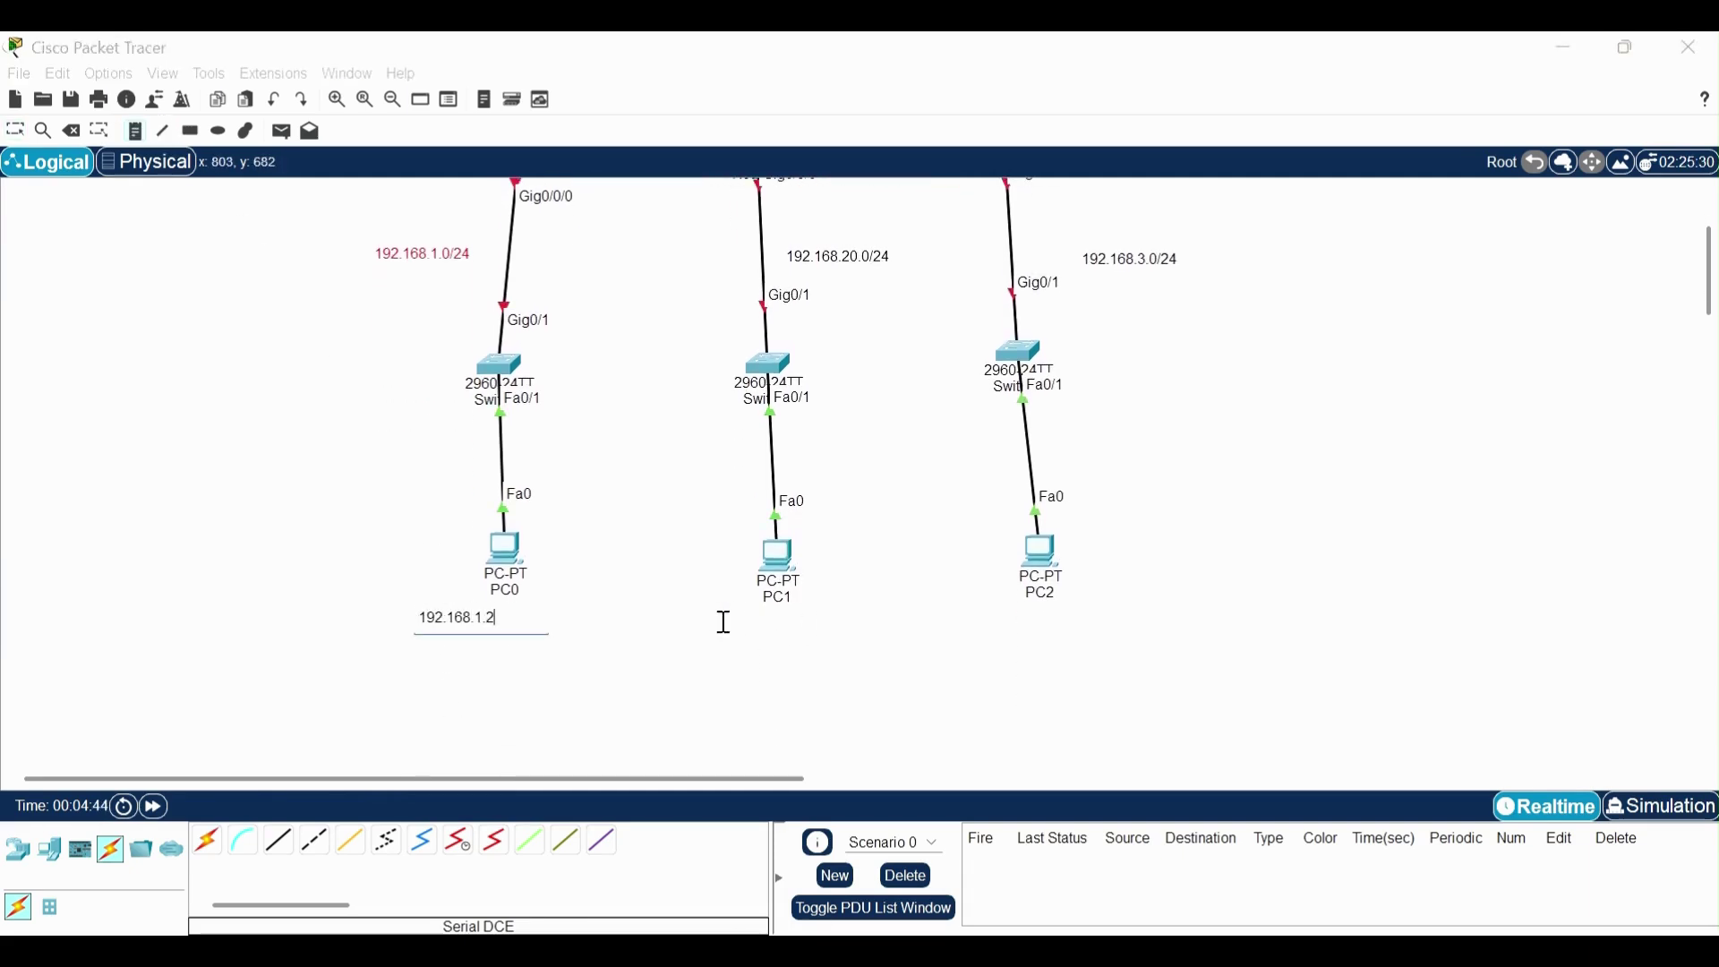
{"action": "left_click", "coordinate": [722, 622]}
{"action": "type", "text": "192.168"}
{"action": "left_click", "coordinate": [1002, 627]}
{"action": "type", "text": "192.168.3.2"}
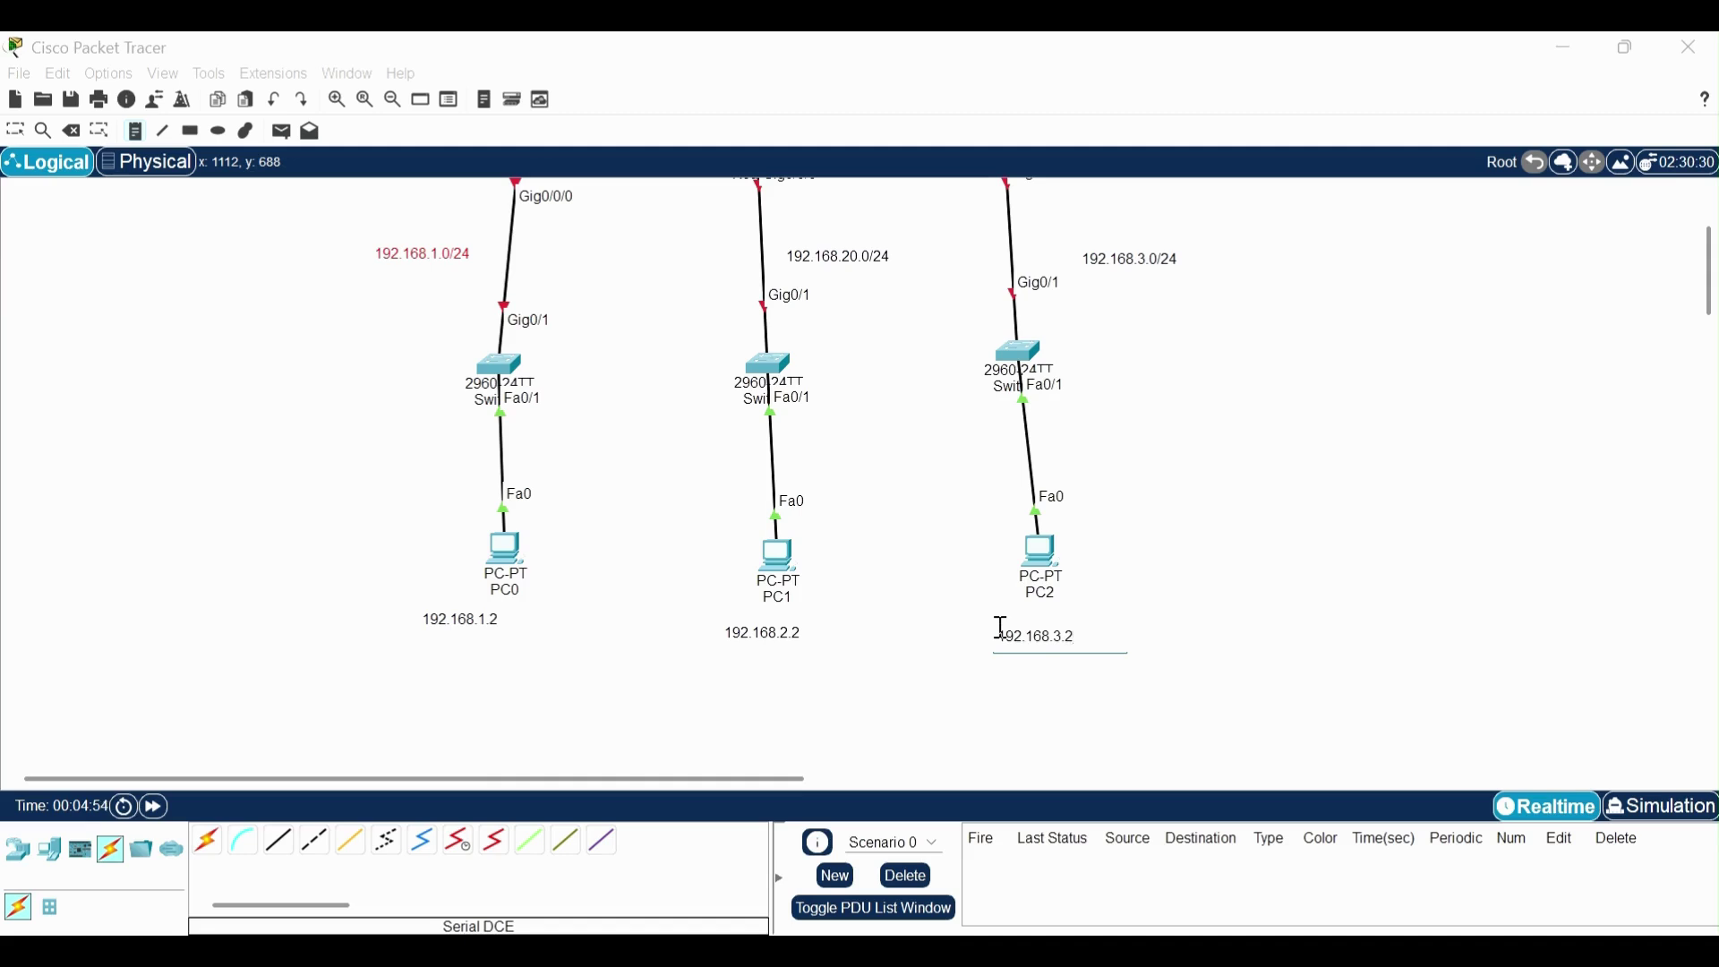
{"action": "scroll", "coordinate": [1248, 576], "scroll_direction": "up", "scroll_amount": 4}
{"action": "scroll", "coordinate": [1248, 577], "scroll_direction": "up", "scroll_amount": 1}
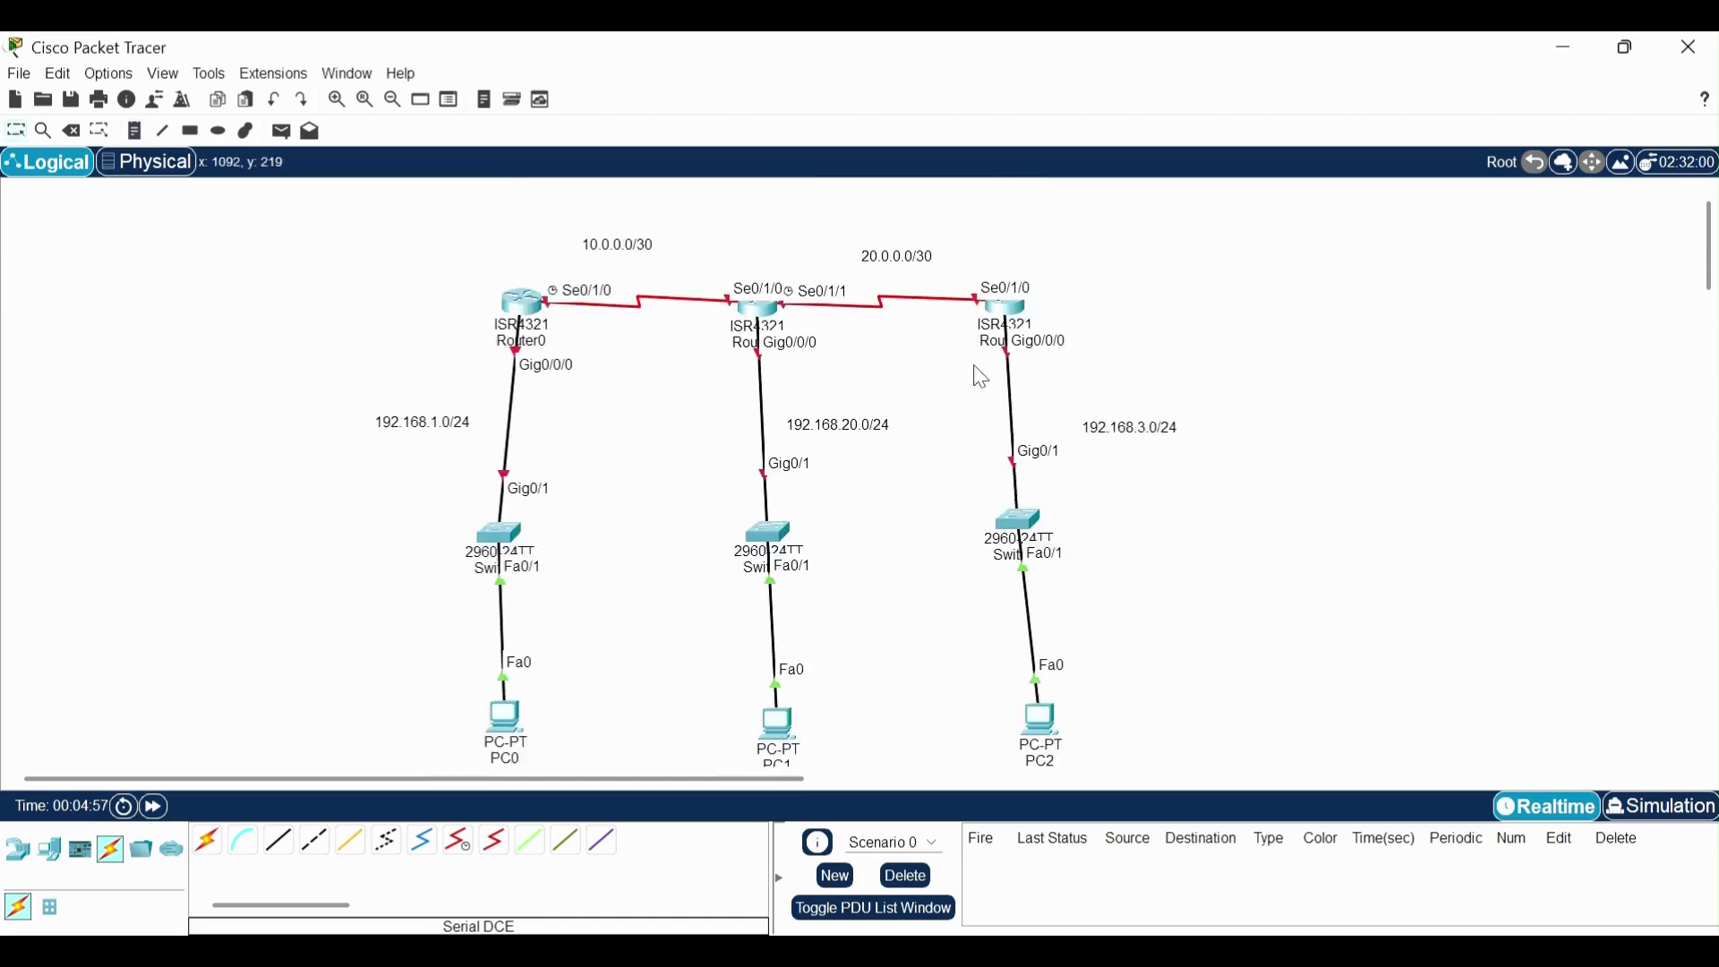
Add router interface notes 10.0.0.1, 10.0.0.2, 192.168.1.1 and 20.0.0.1 beside the routers
{"action": "left_click", "coordinate": [133, 134]}
{"action": "left_click", "coordinate": [558, 331]}
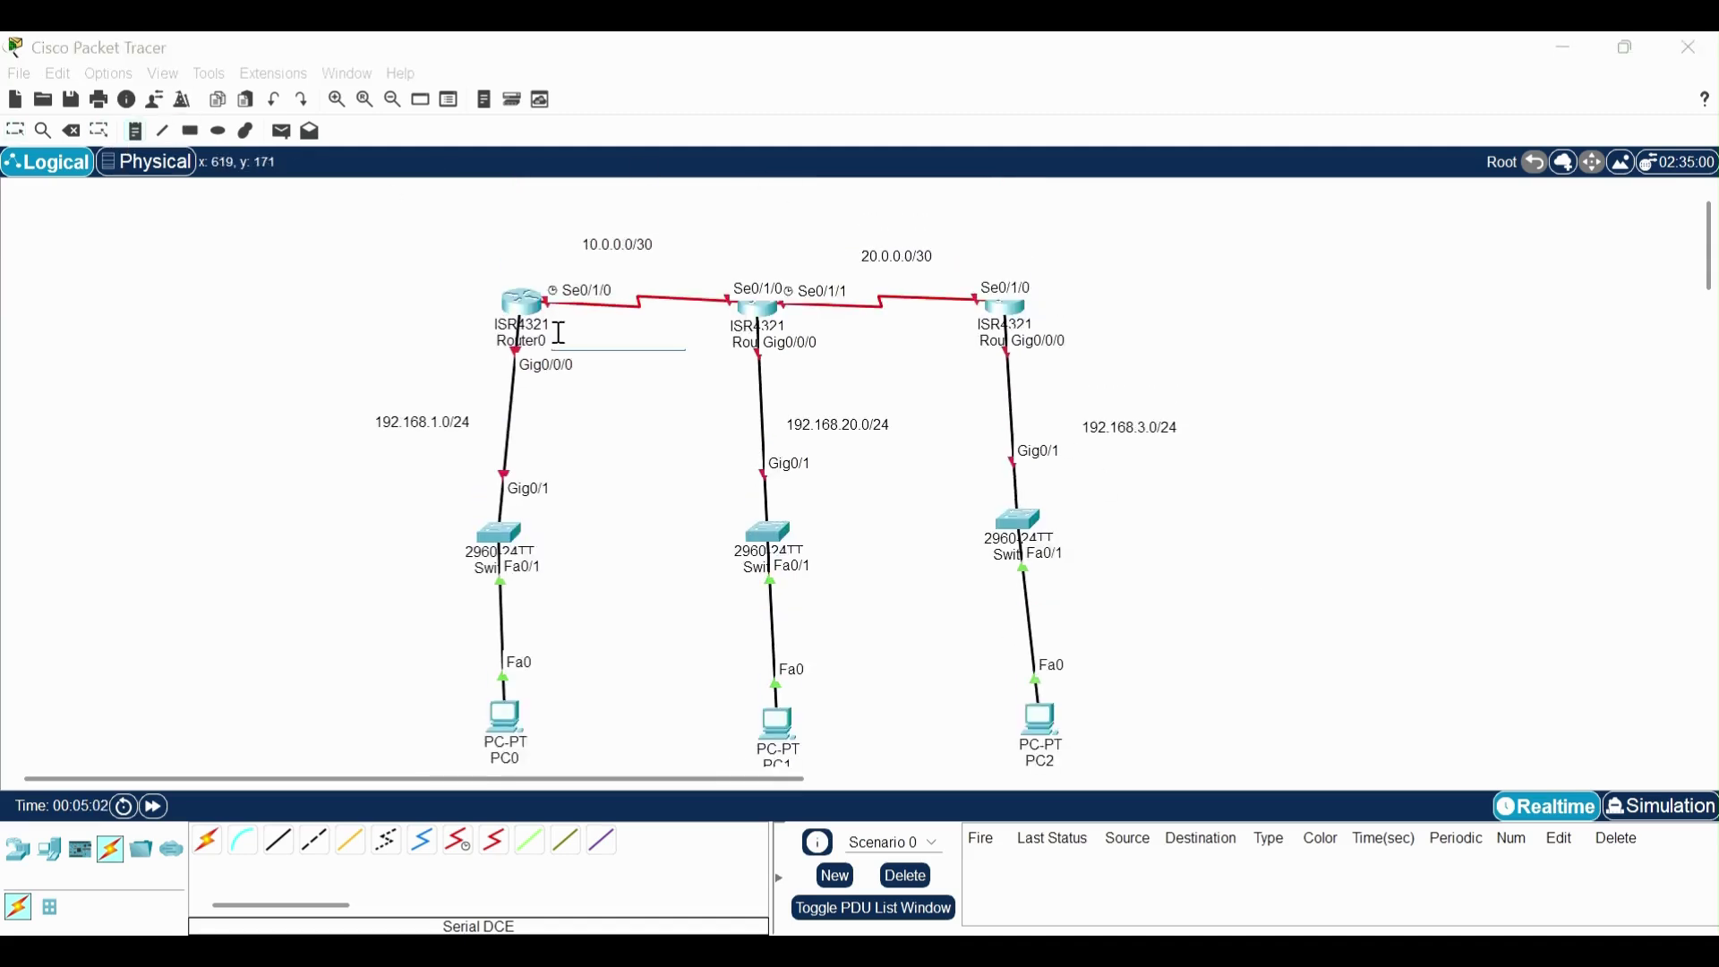
{"action": "type", "text": "10.0.0.1"}
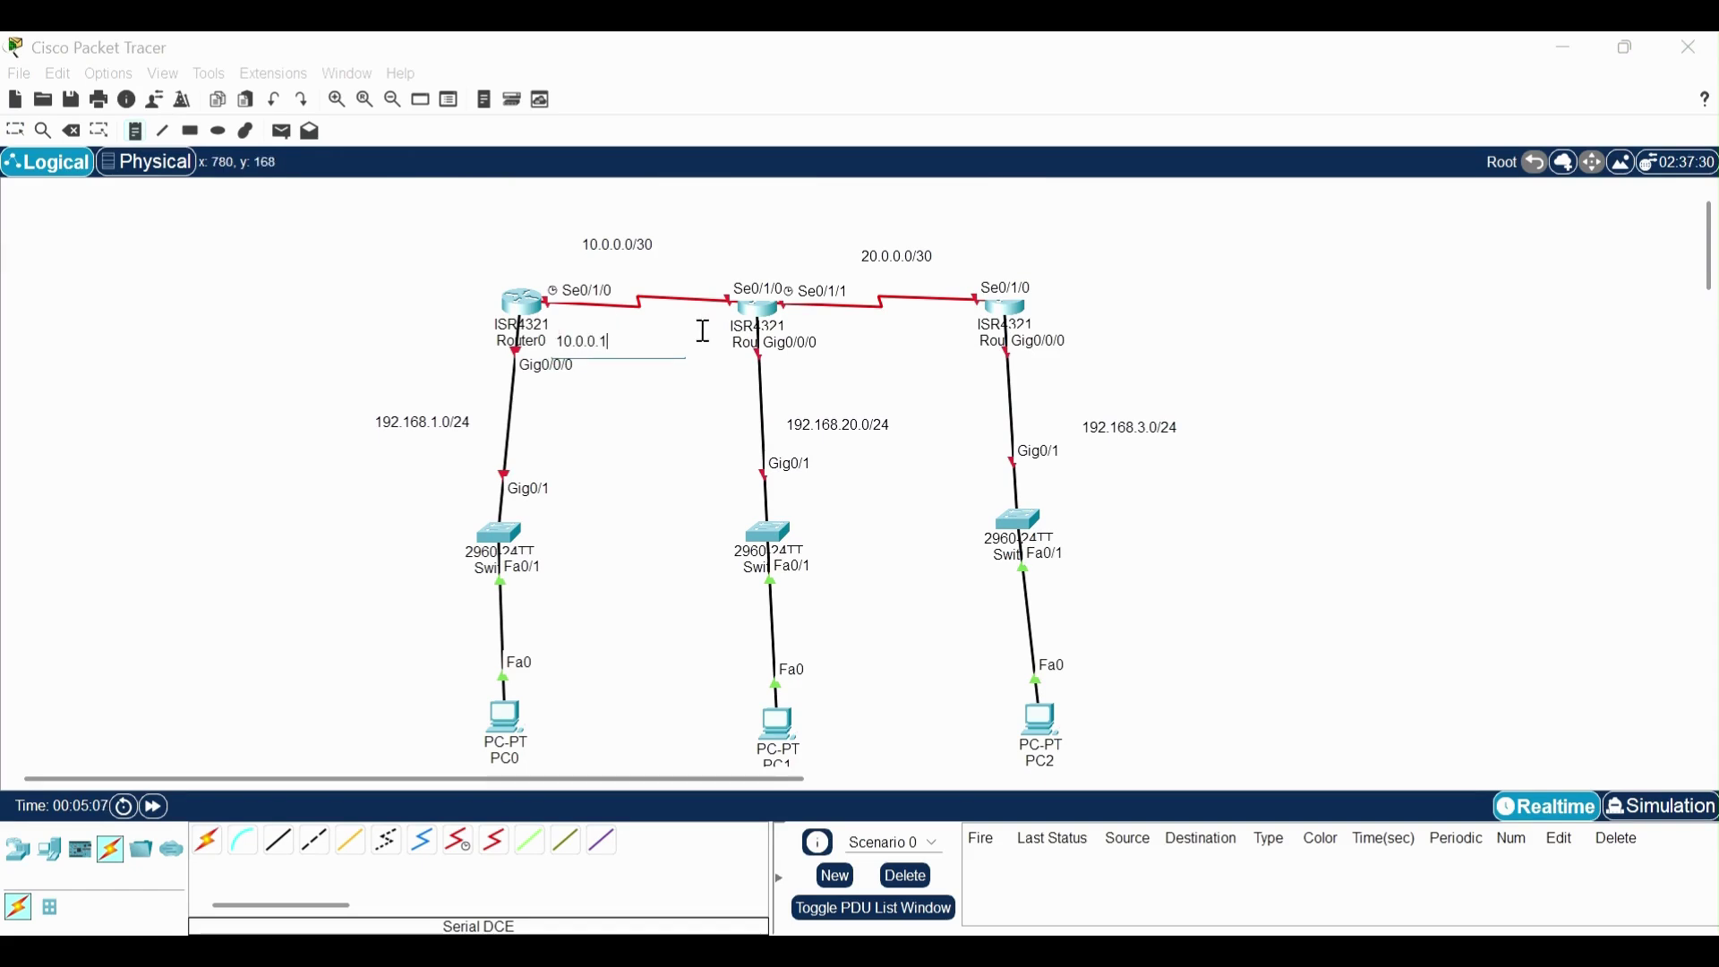
{"action": "left_click", "coordinate": [676, 337]}
{"action": "type", "text": "10.0.0.2"}
{"action": "left_click", "coordinate": [606, 403]}
{"action": "left_click", "coordinate": [411, 339]}
{"action": "type", "text": "192.1"}
{"action": "left_click", "coordinate": [812, 336]}
{"action": "type", "text": "20.0.0.1"}
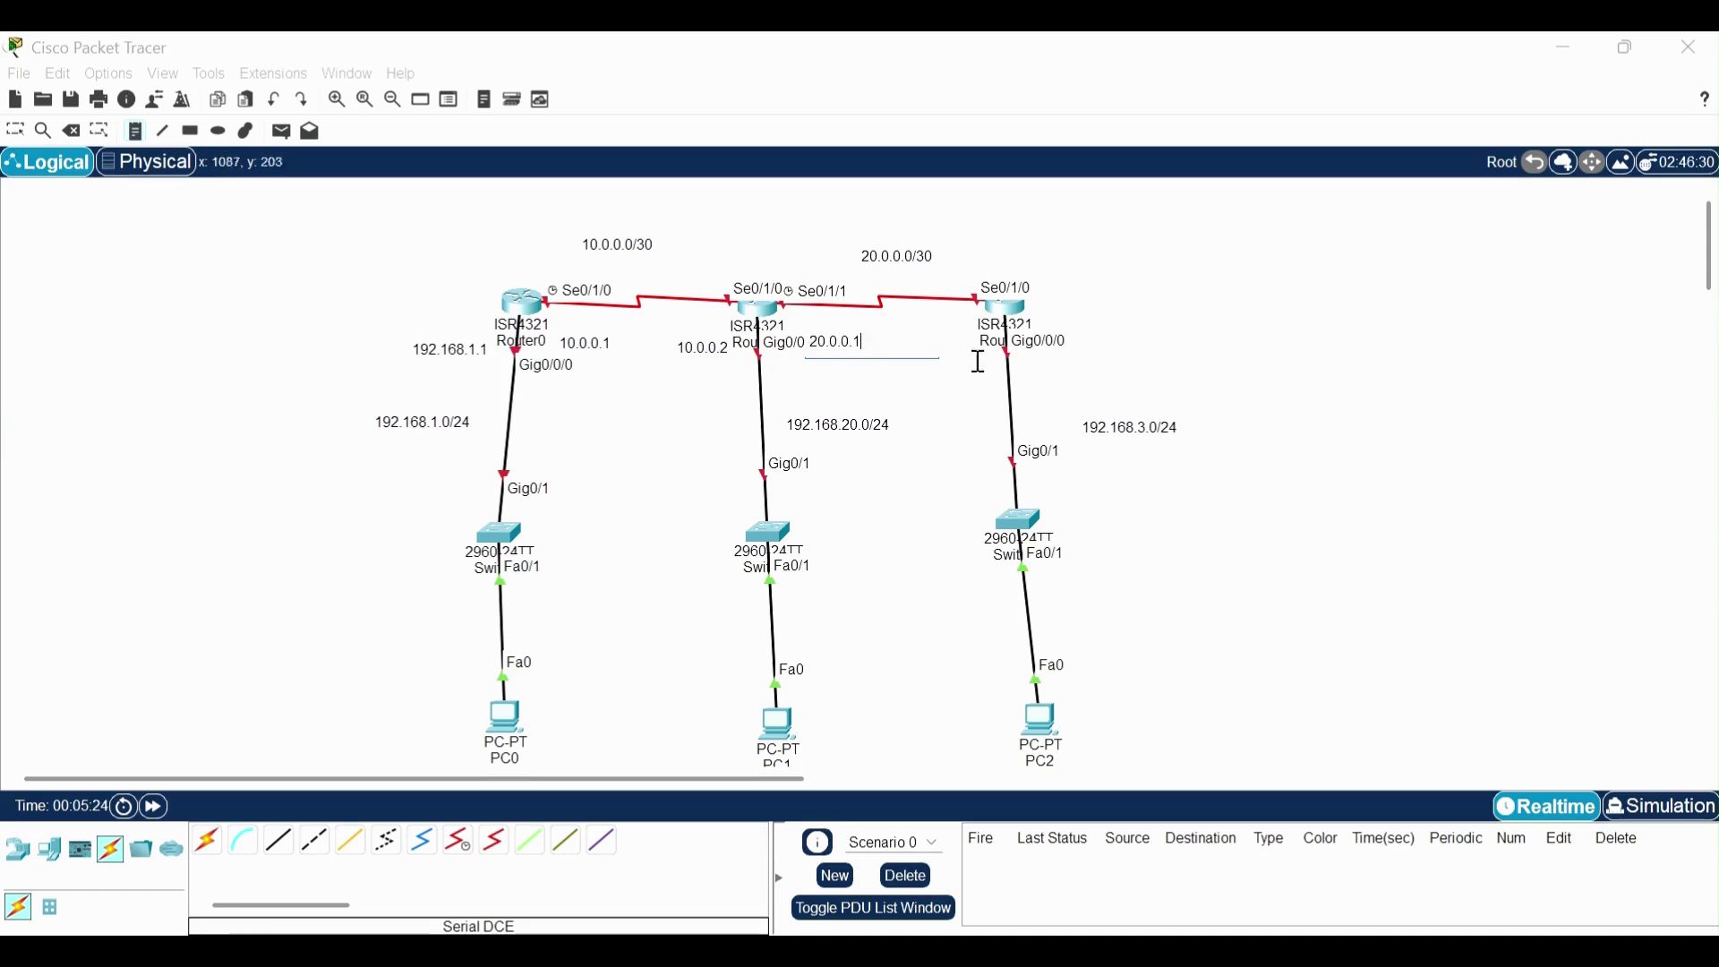
{"action": "type", "text": "20.0.0.2"}
{"action": "left_click", "coordinate": [954, 356]}
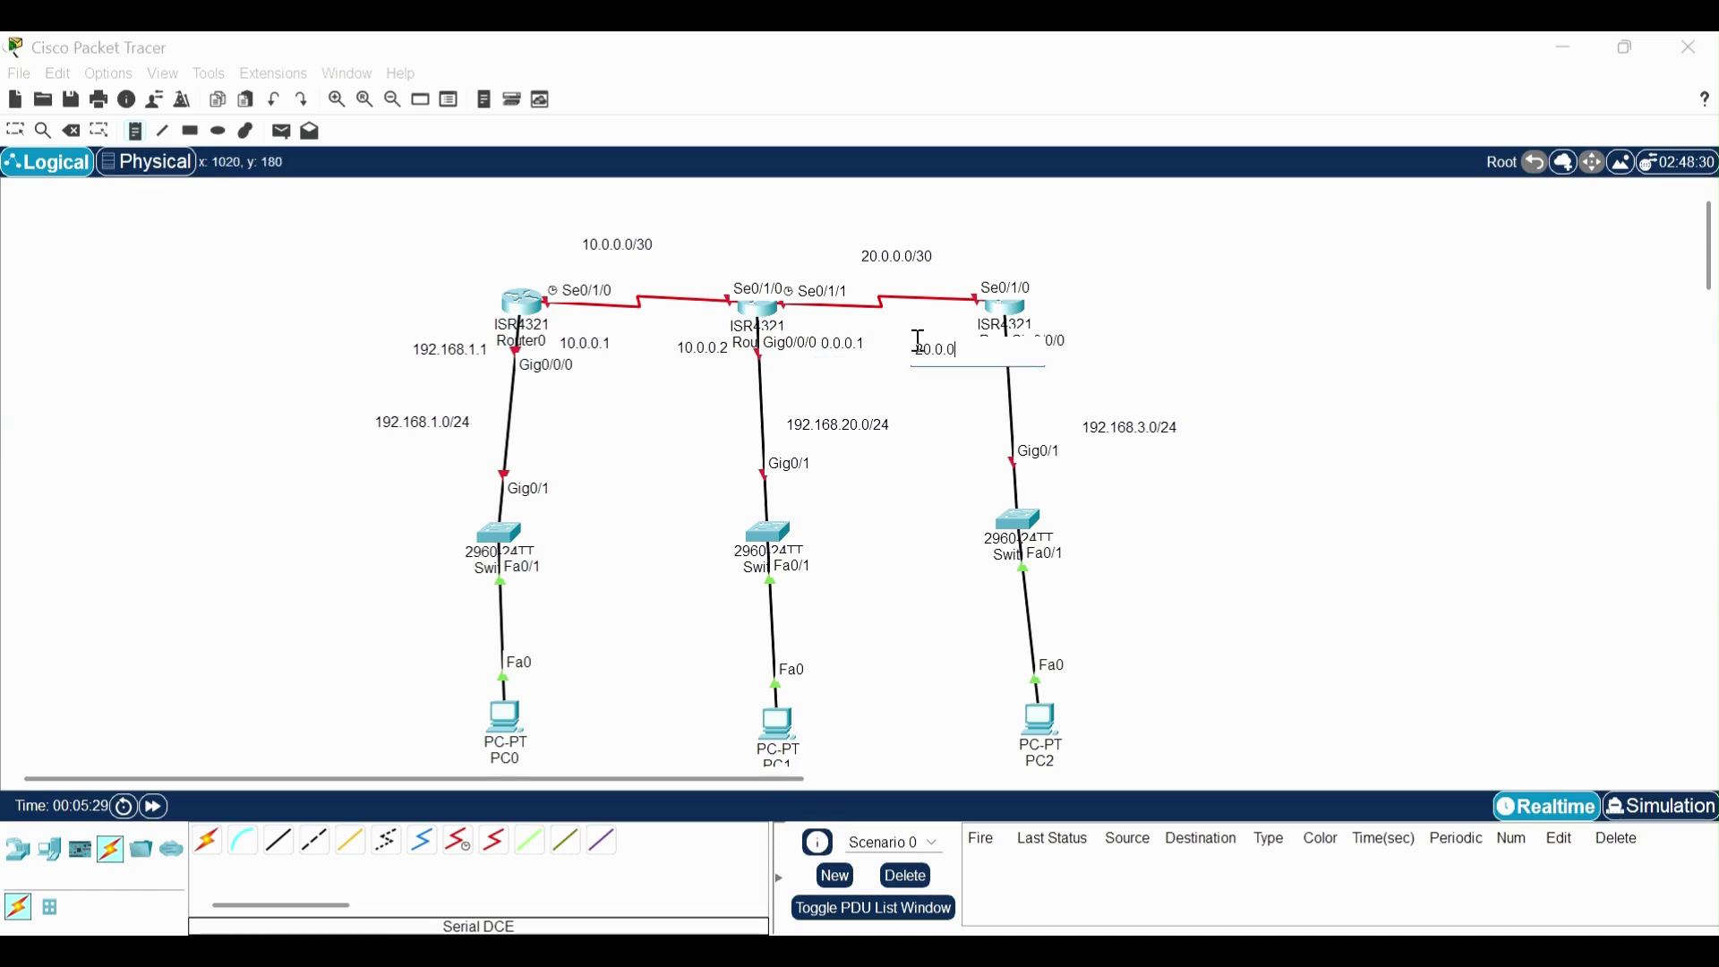
Add a note by Router2's LAN, then give Router0 192.168.1.1/24 and 10.0.0.1/30, both enabled
{"action": "left_click", "coordinate": [1068, 356]}
{"action": "type", "text": "192.168.1.1 255.255.255.0"}
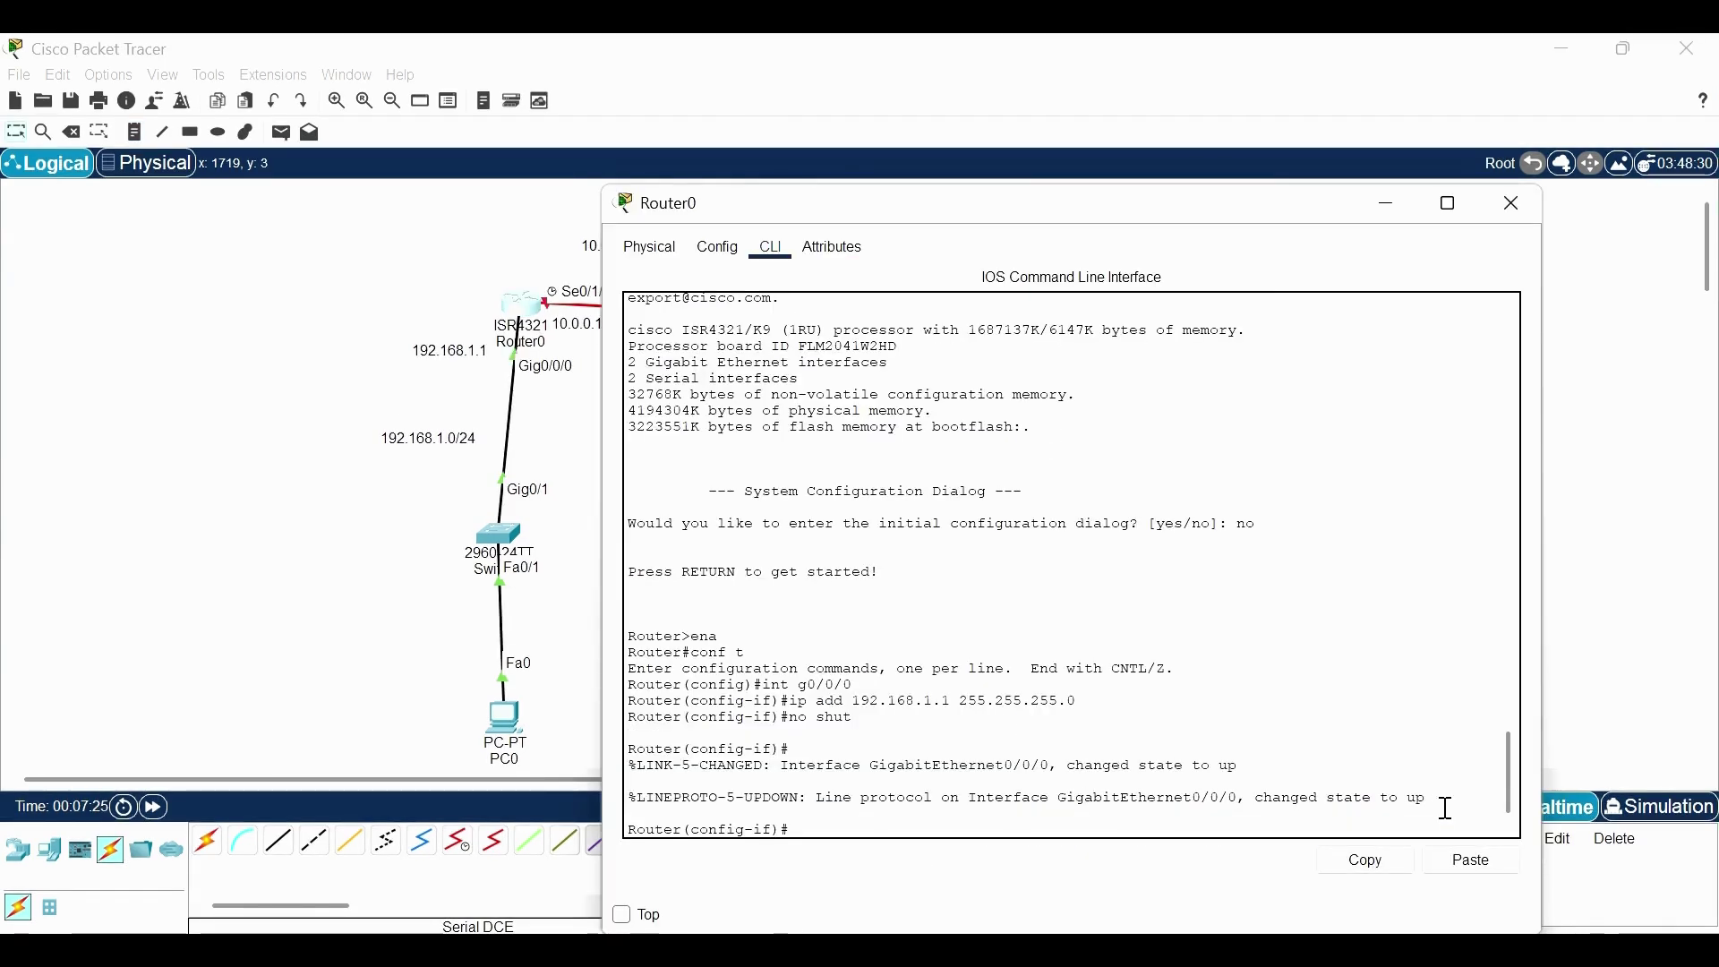
{"action": "type", "text": "ex"}
{"action": "key", "text": "Return"}
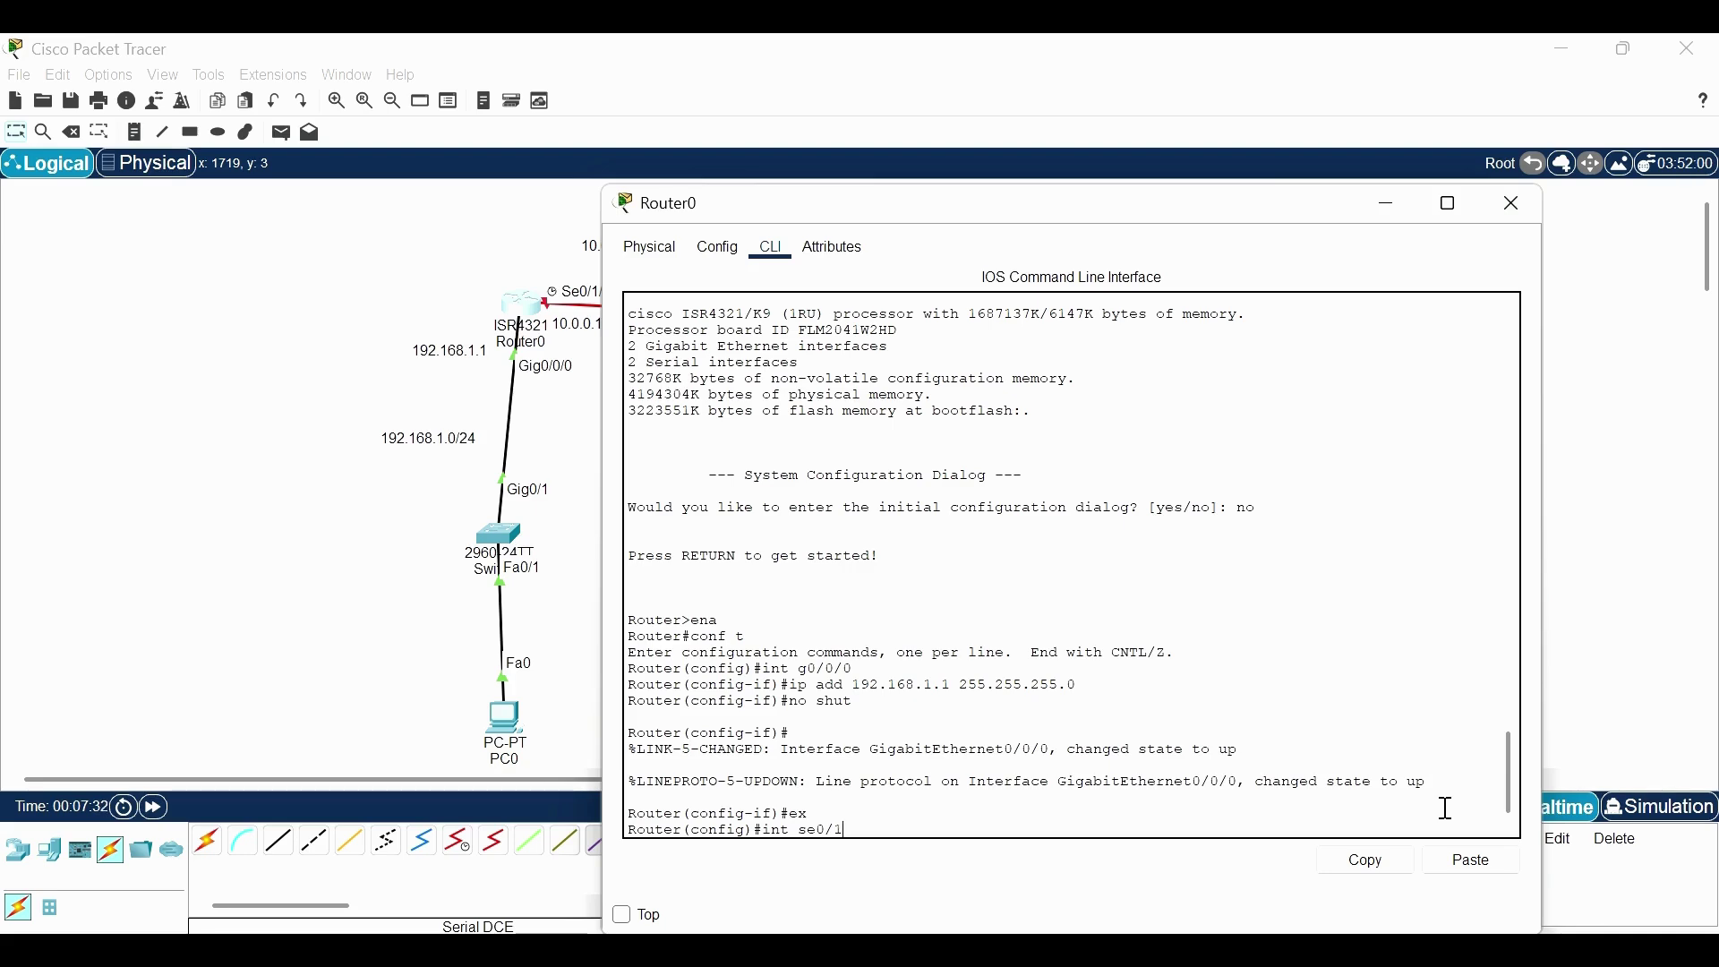
{"action": "scroll", "coordinate": [565, 576], "scroll_direction": "right", "scroll_amount": 2}
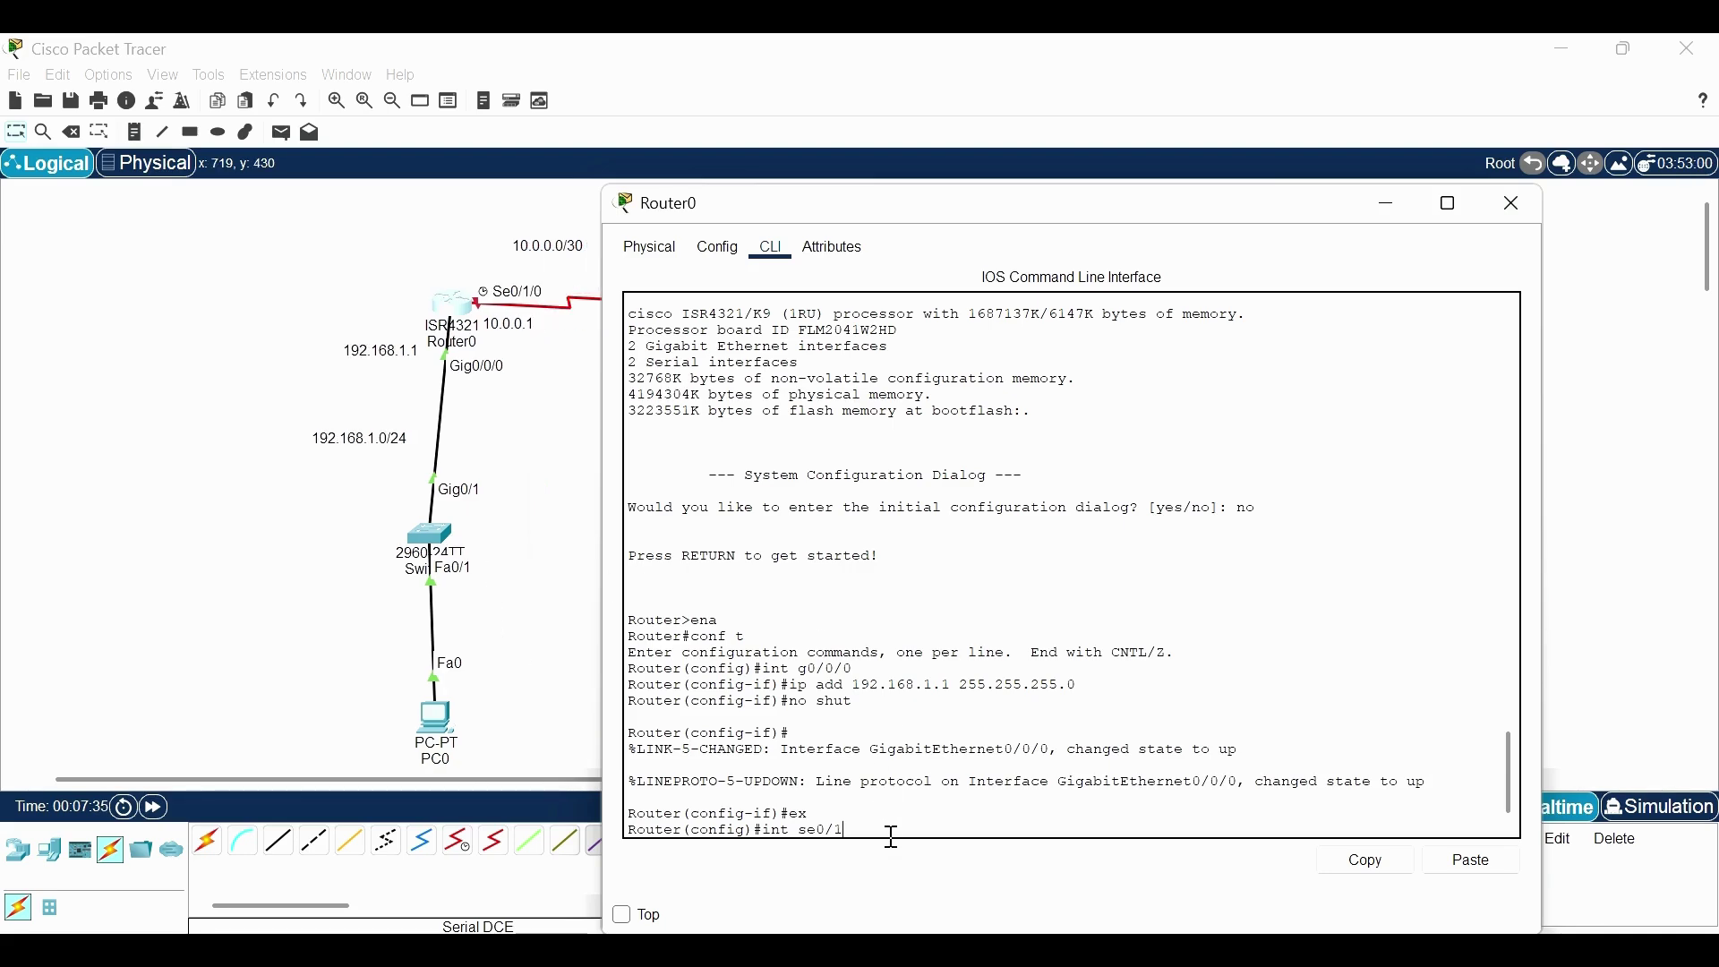
{"action": "type", "text": "/0"}
{"action": "key", "text": "Return"}
{"action": "type", "text": "ip add 10.0.0.1 255.255"}
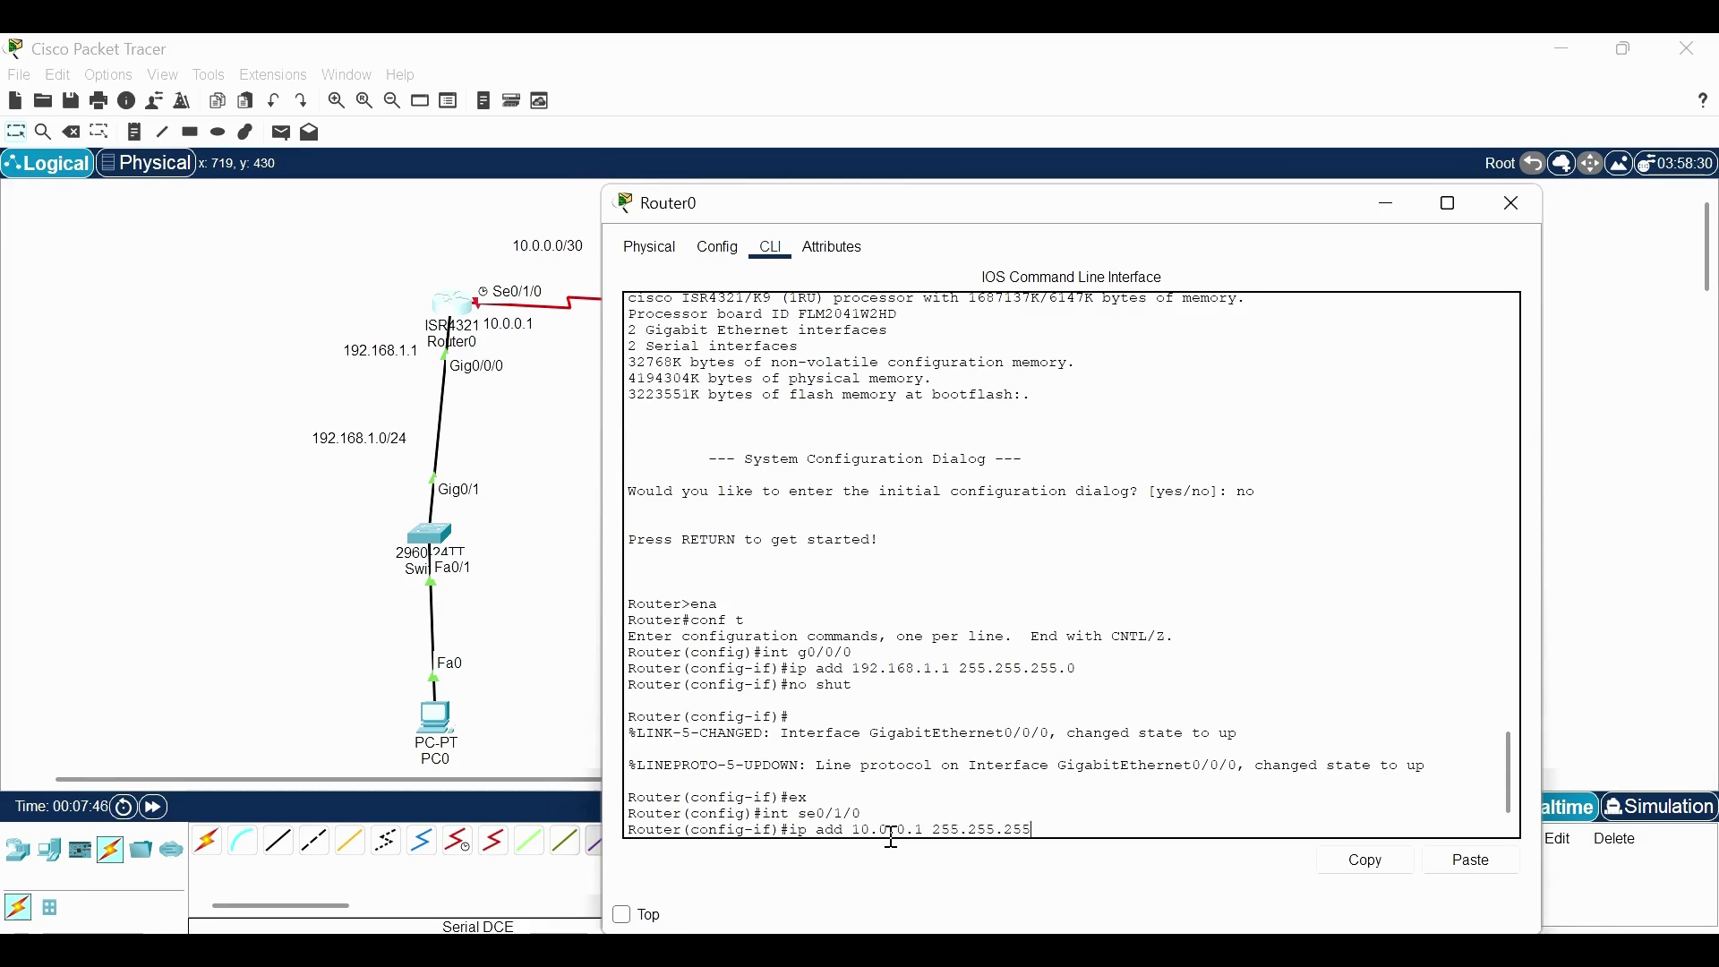
{"action": "type", "text": ".255.252"}
{"action": "key", "text": "Return"}
{"action": "type", "text": "no shut"}
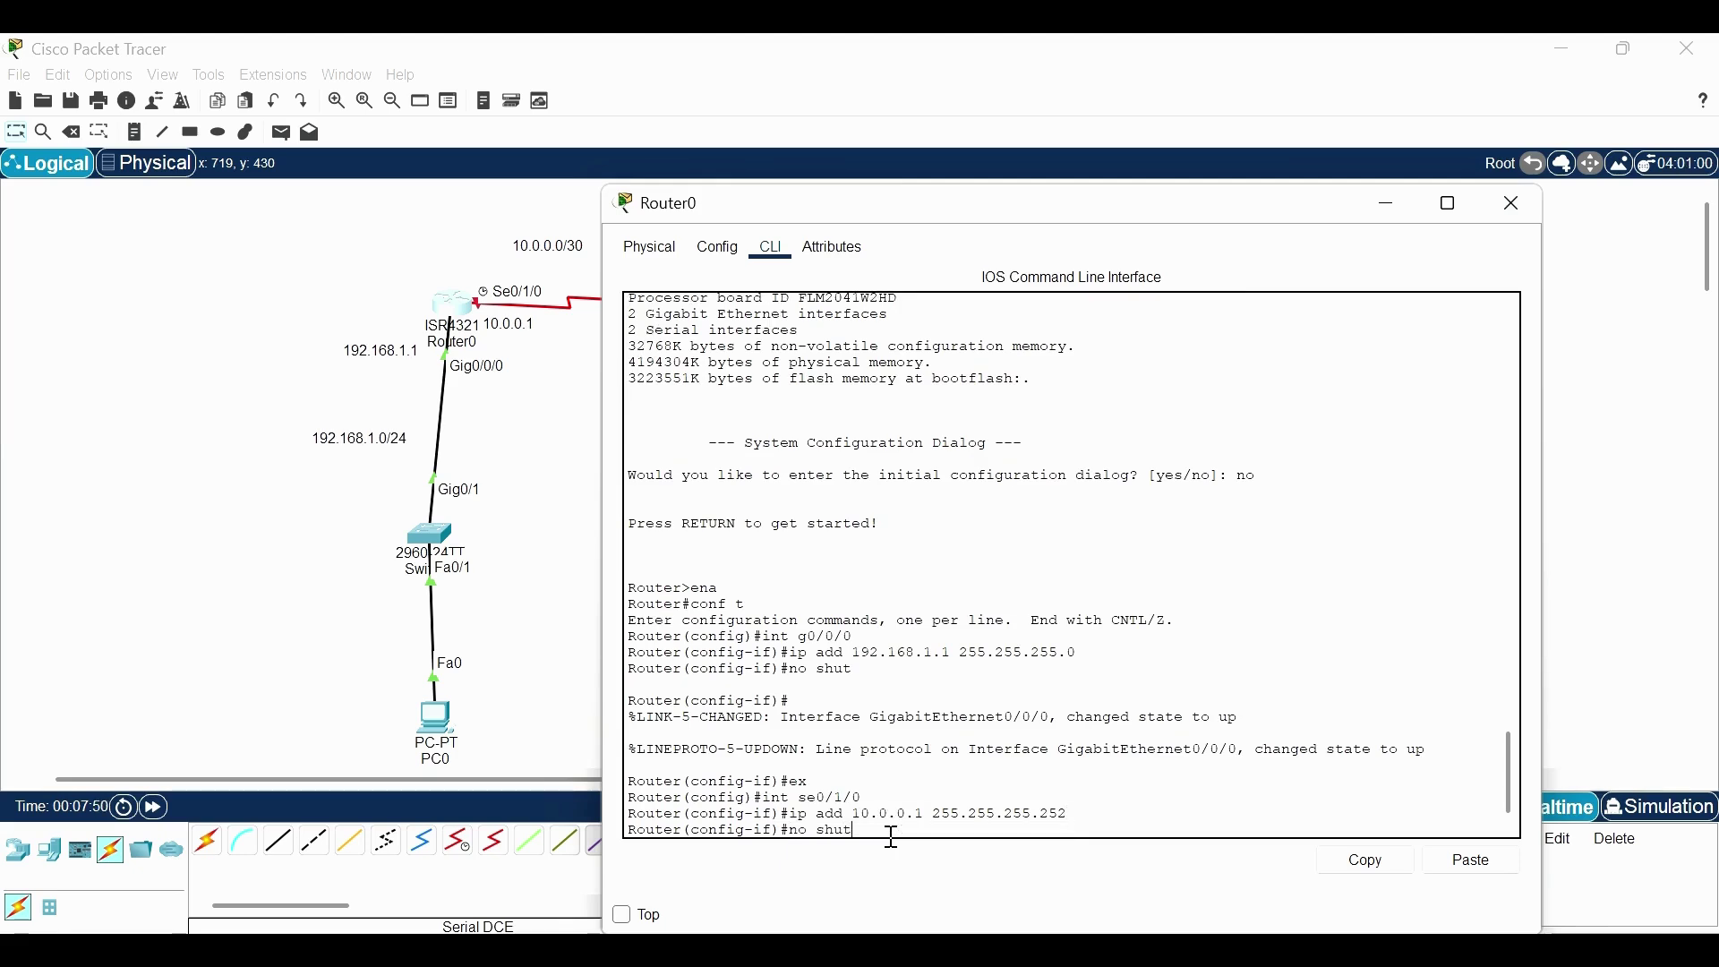
{"action": "key", "text": "Return"}
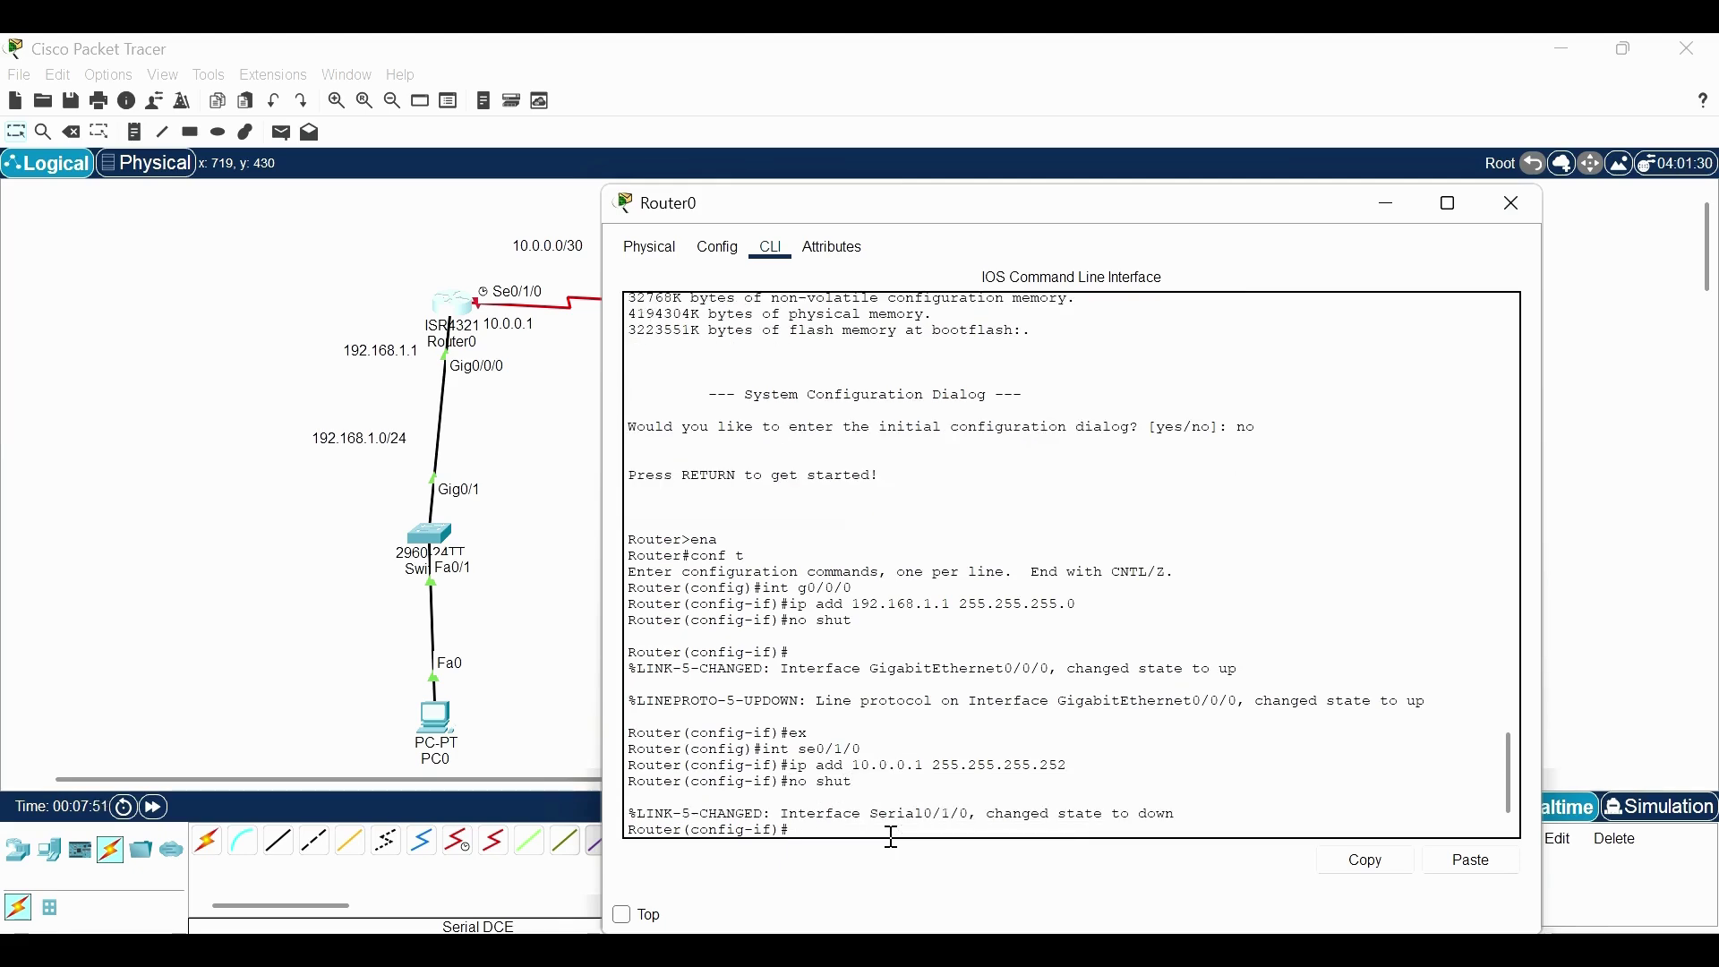
{"action": "left_click", "coordinate": [502, 597]}
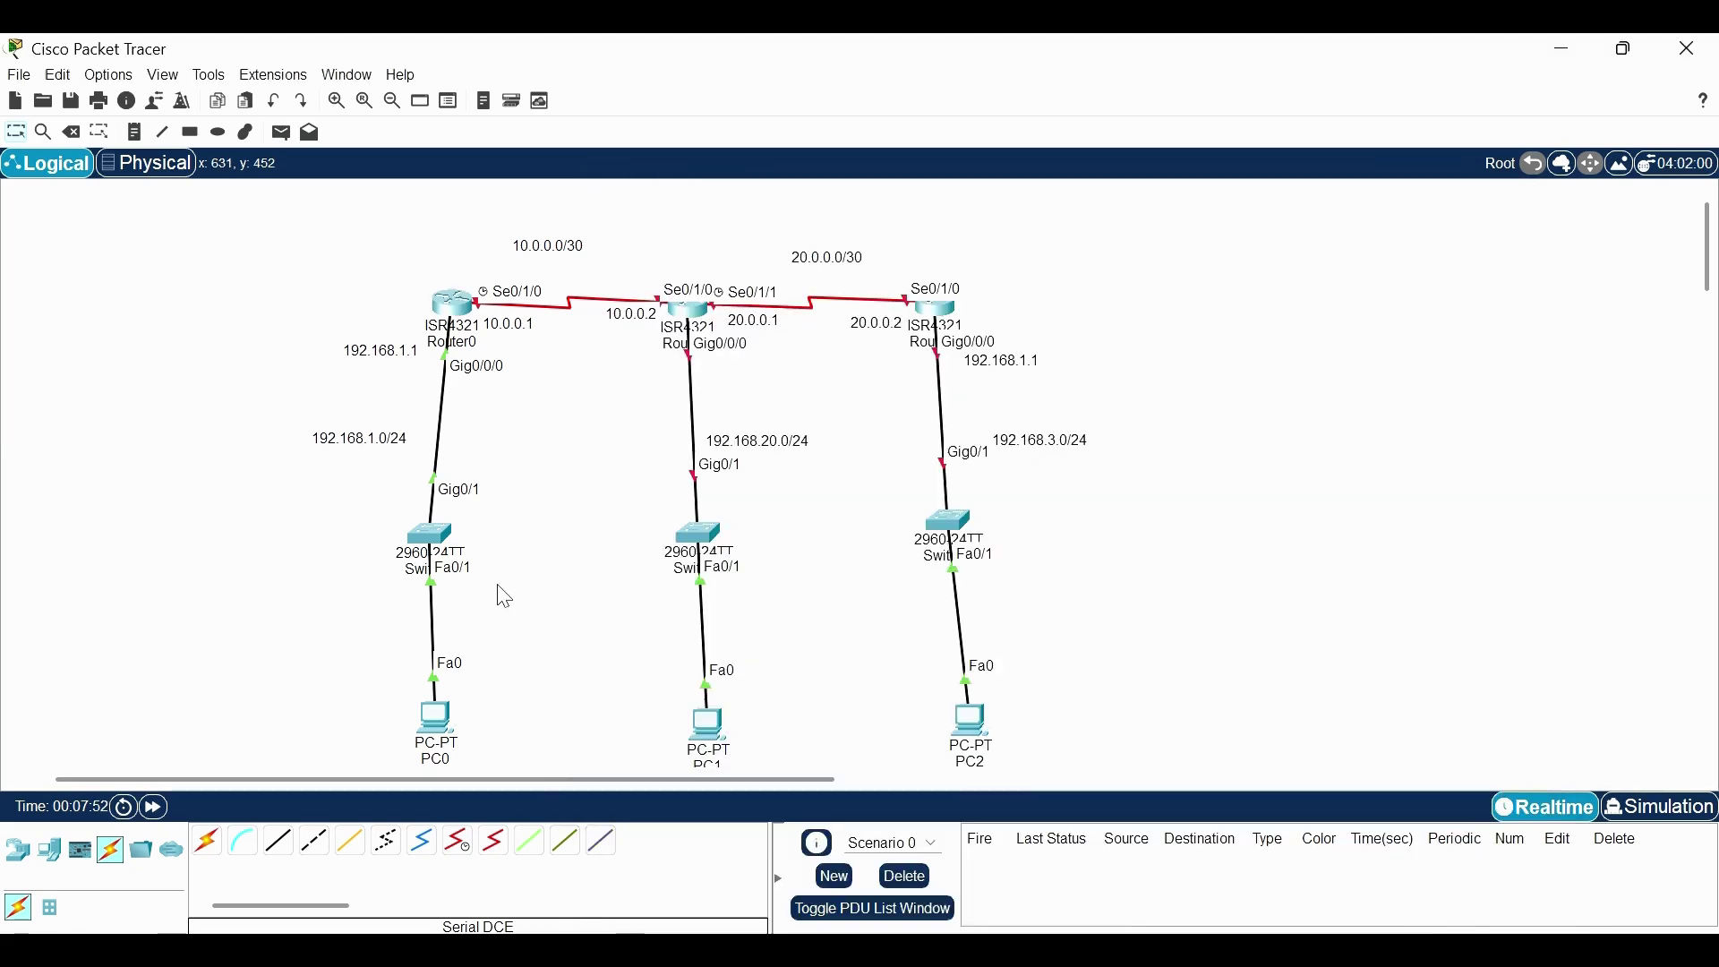
Give Router1 Gig0/0/0 the address 192.168.2.1/24 and enable it
{"action": "left_click", "coordinate": [688, 308]}
{"action": "left_click_drag", "start_coordinate": [1147, 41], "coordinate": [1148, 261]}
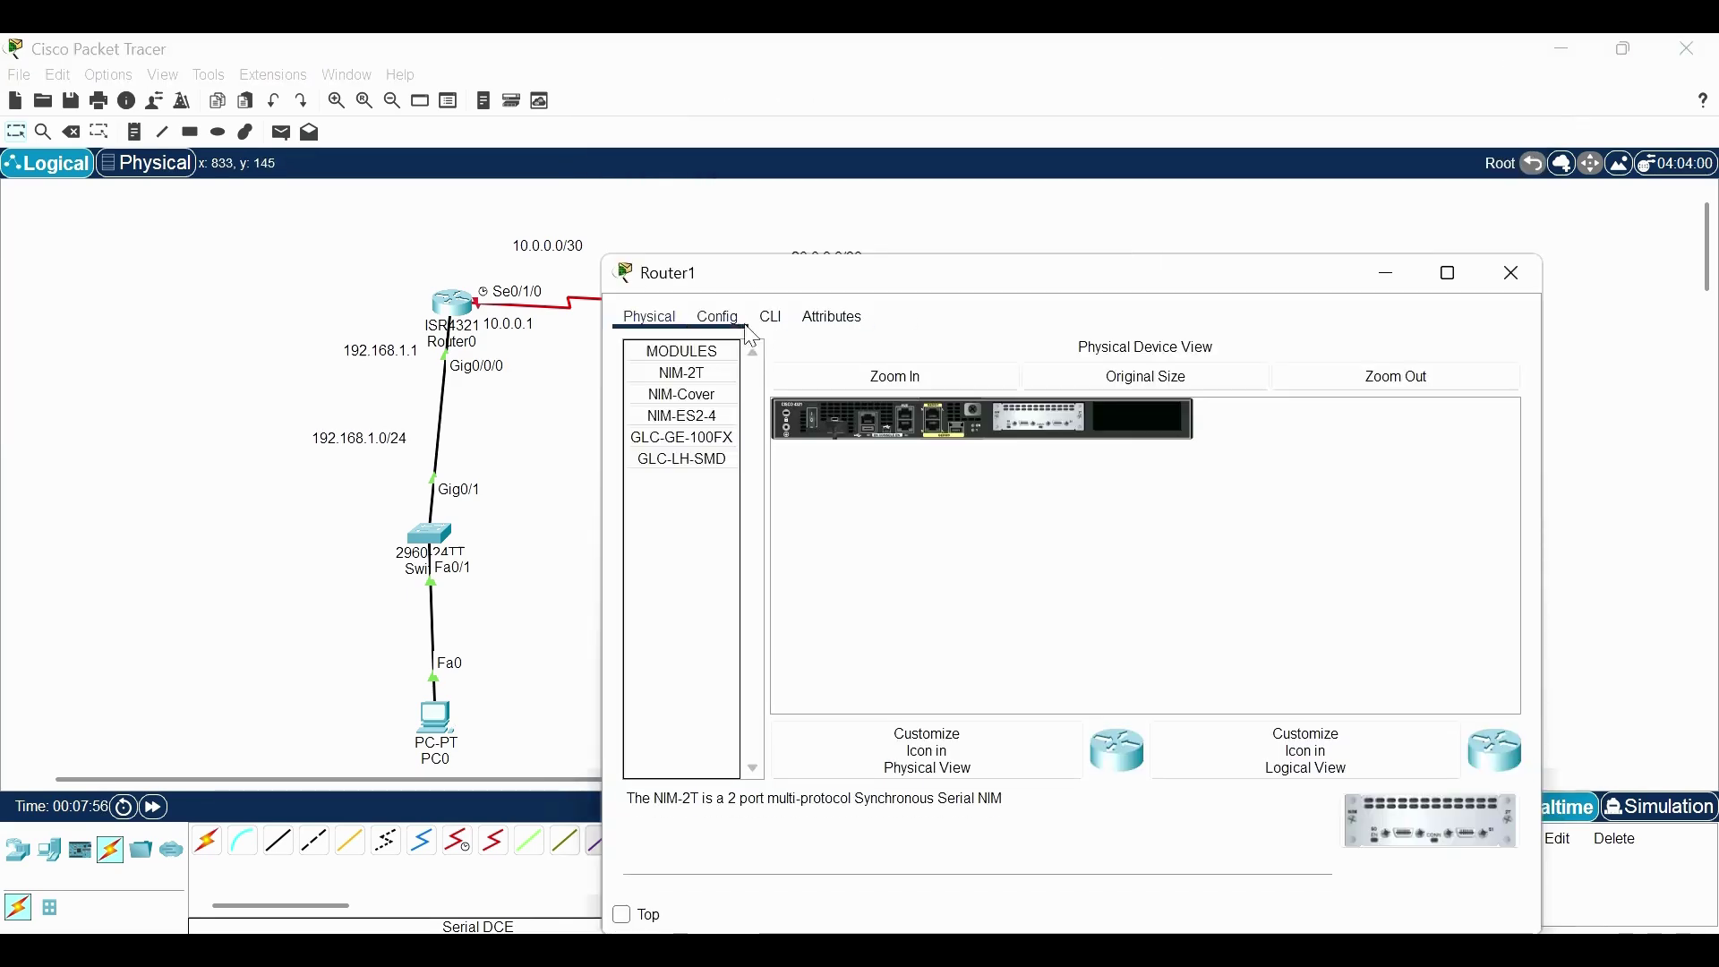
{"action": "left_click", "coordinate": [770, 317]}
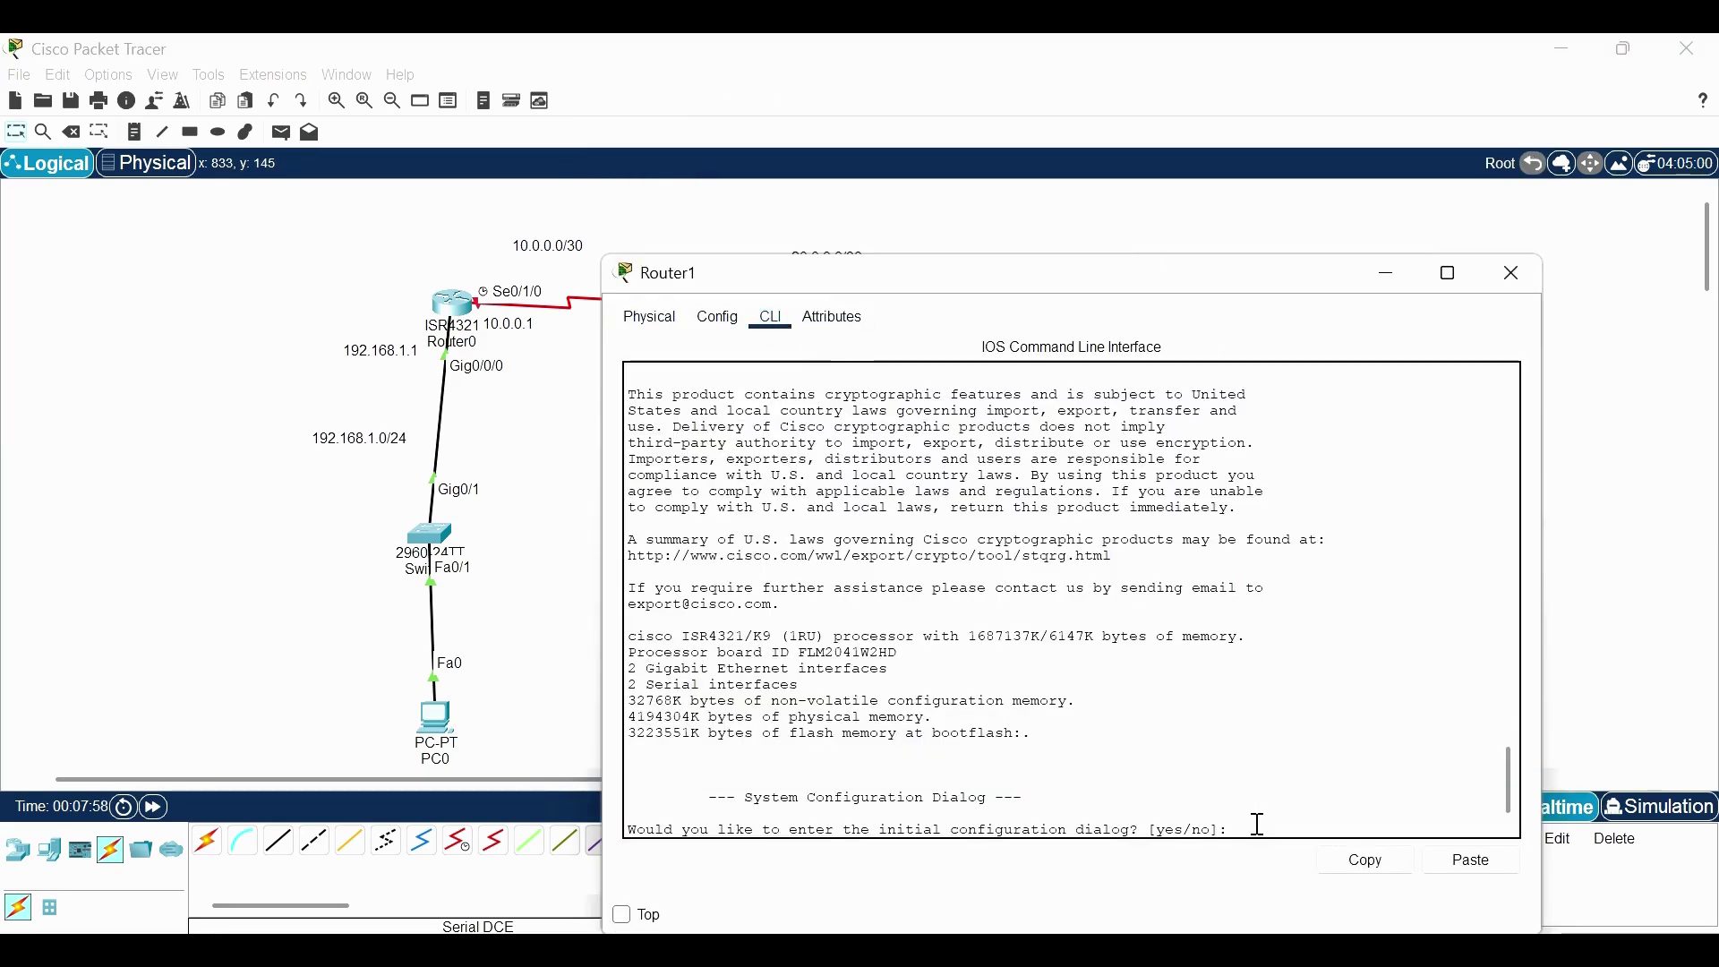
{"action": "type", "text": "no"}
{"action": "key", "text": "Return"}
{"action": "key", "text": "Return"}
{"action": "type", "text": "ena"}
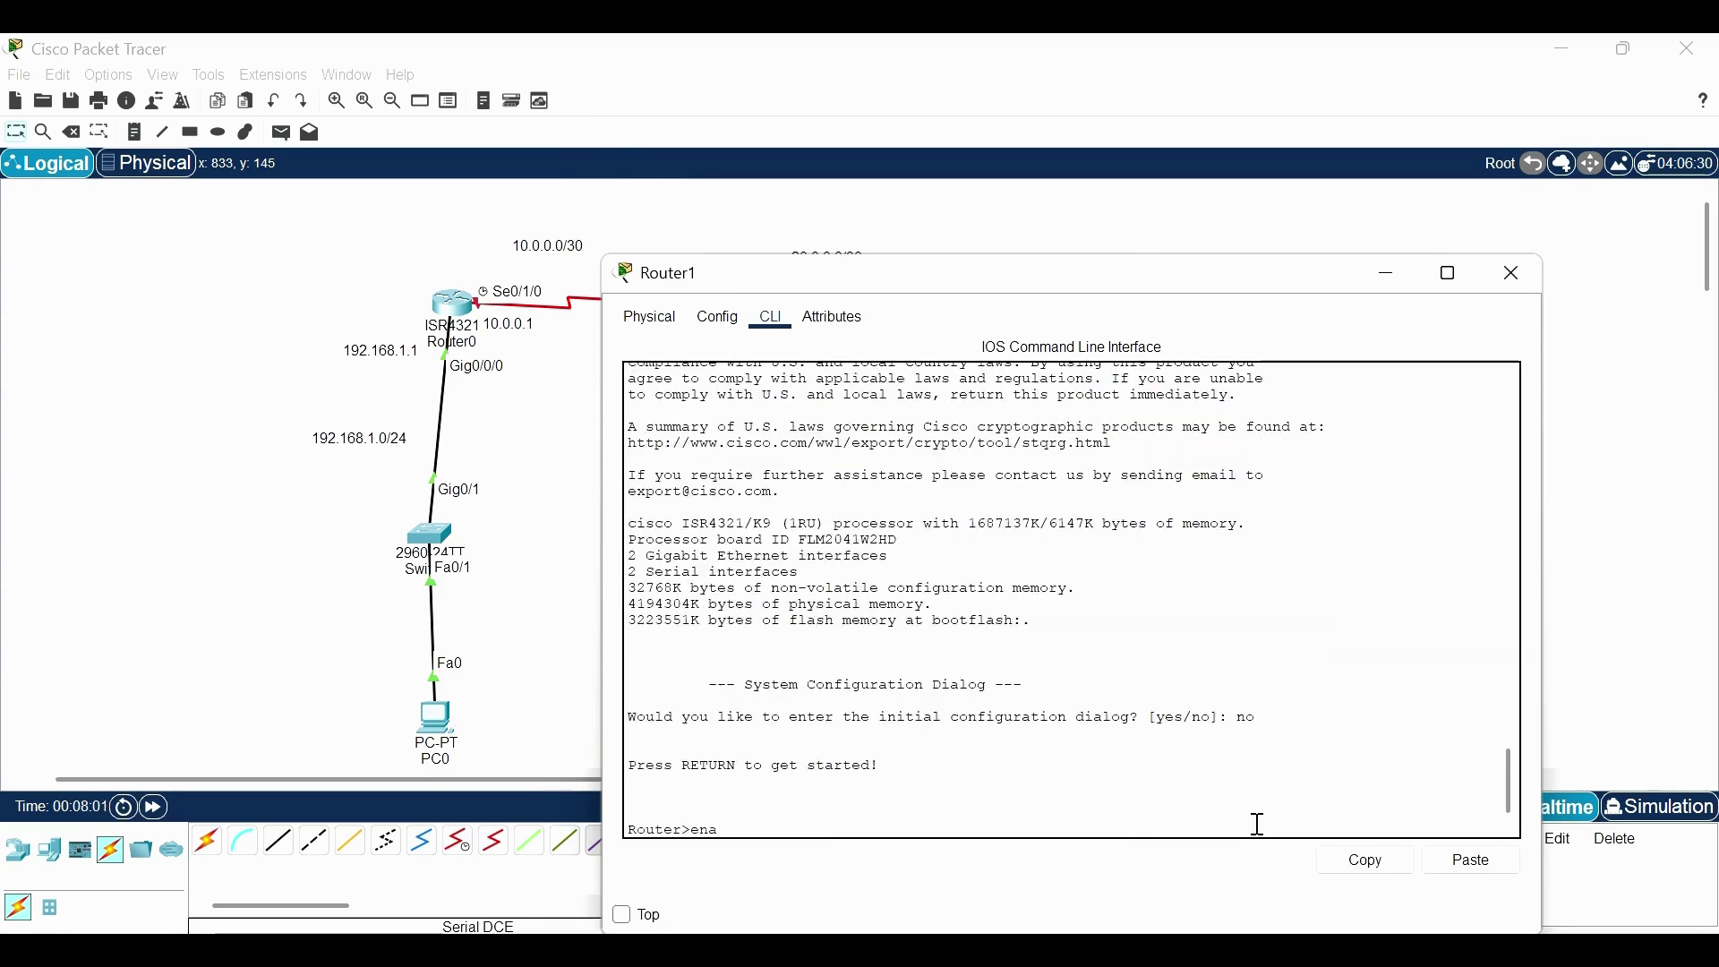
{"action": "key", "text": "Return"}
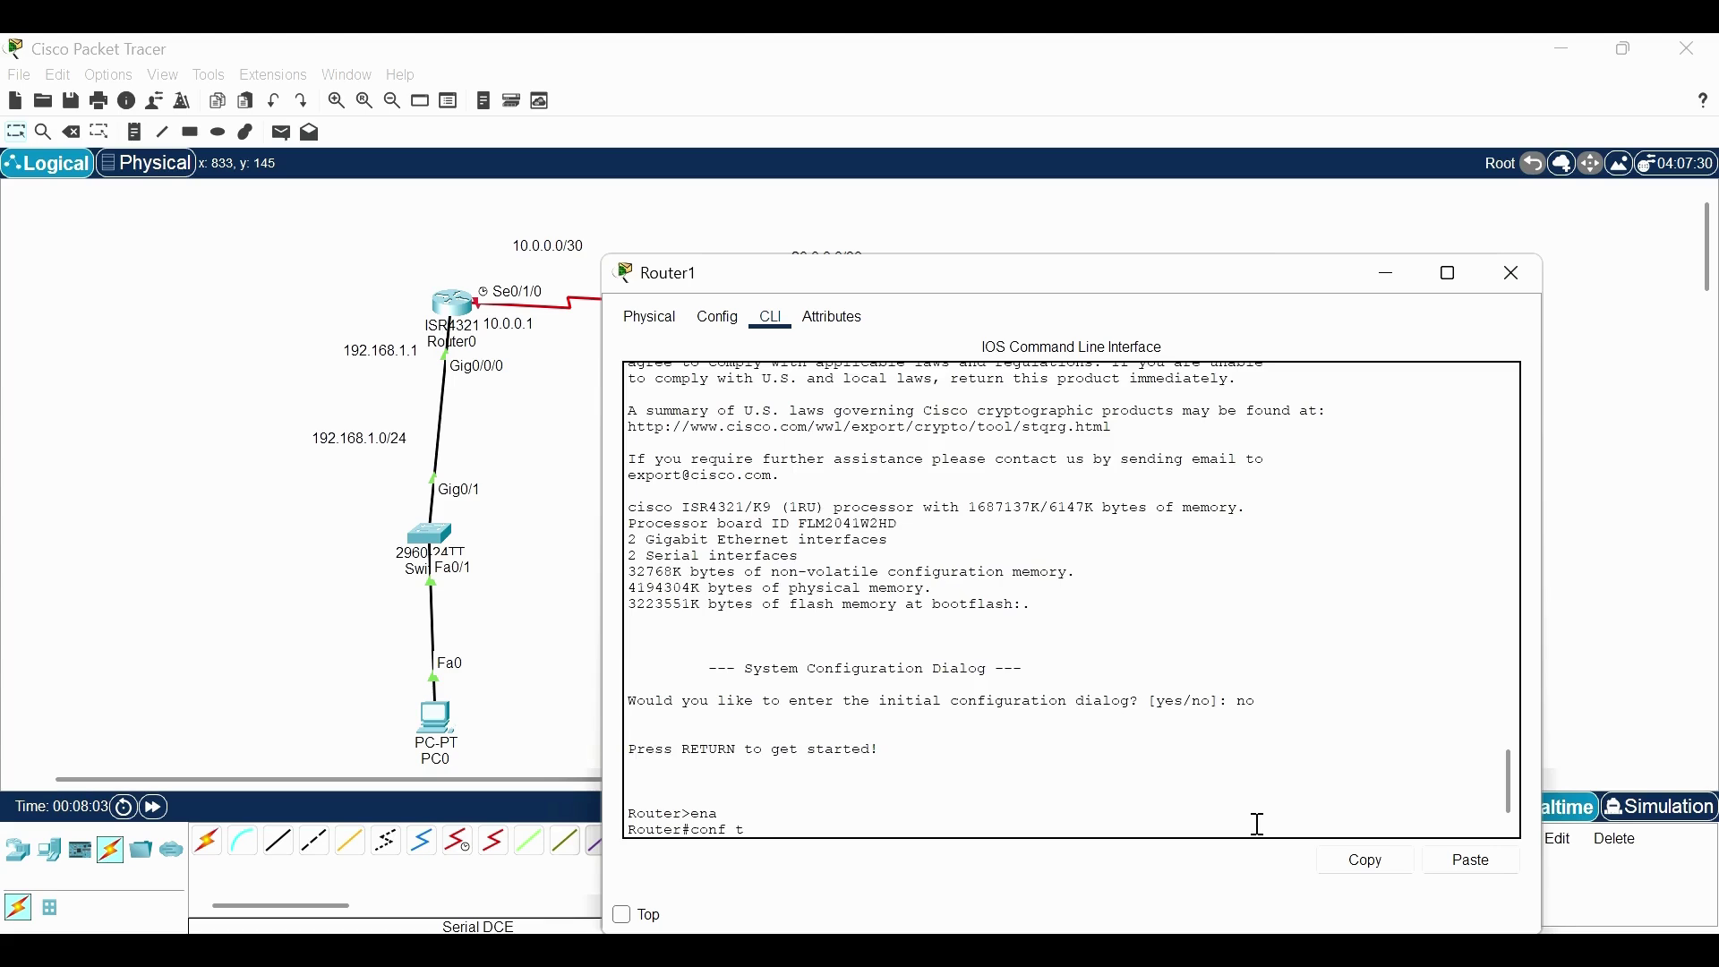
{"action": "type", "text": "t"}
{"action": "key", "text": "Return"}
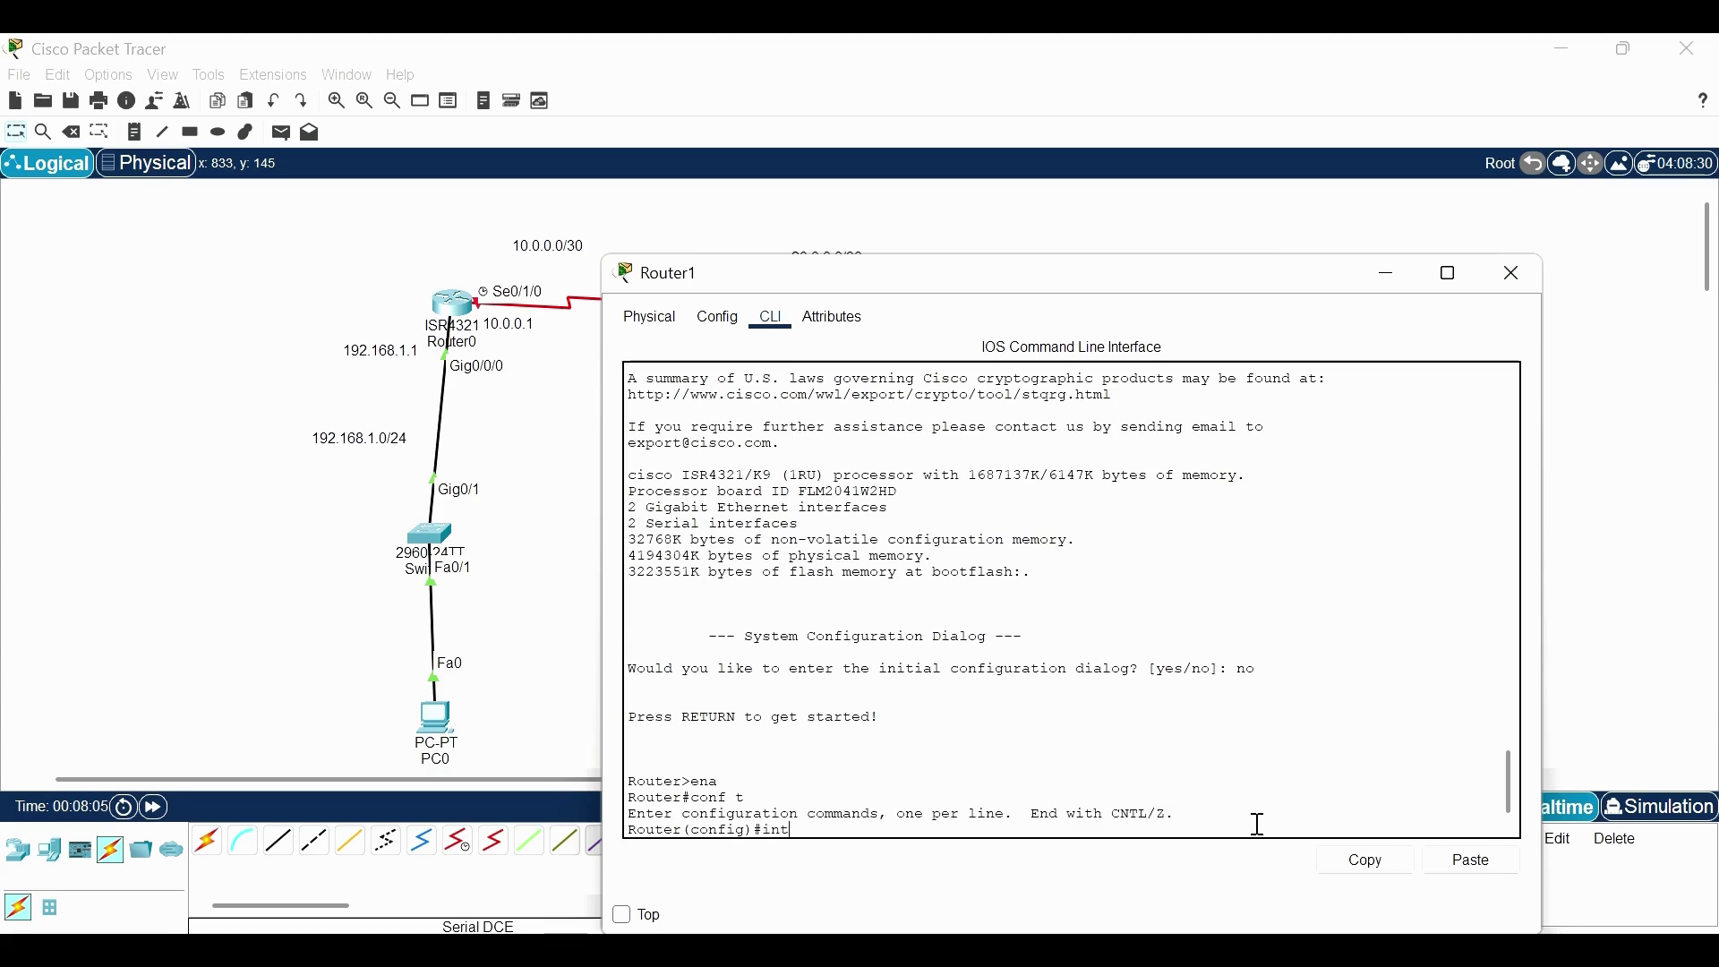
{"action": "type", "text": "int g0/0/0"}
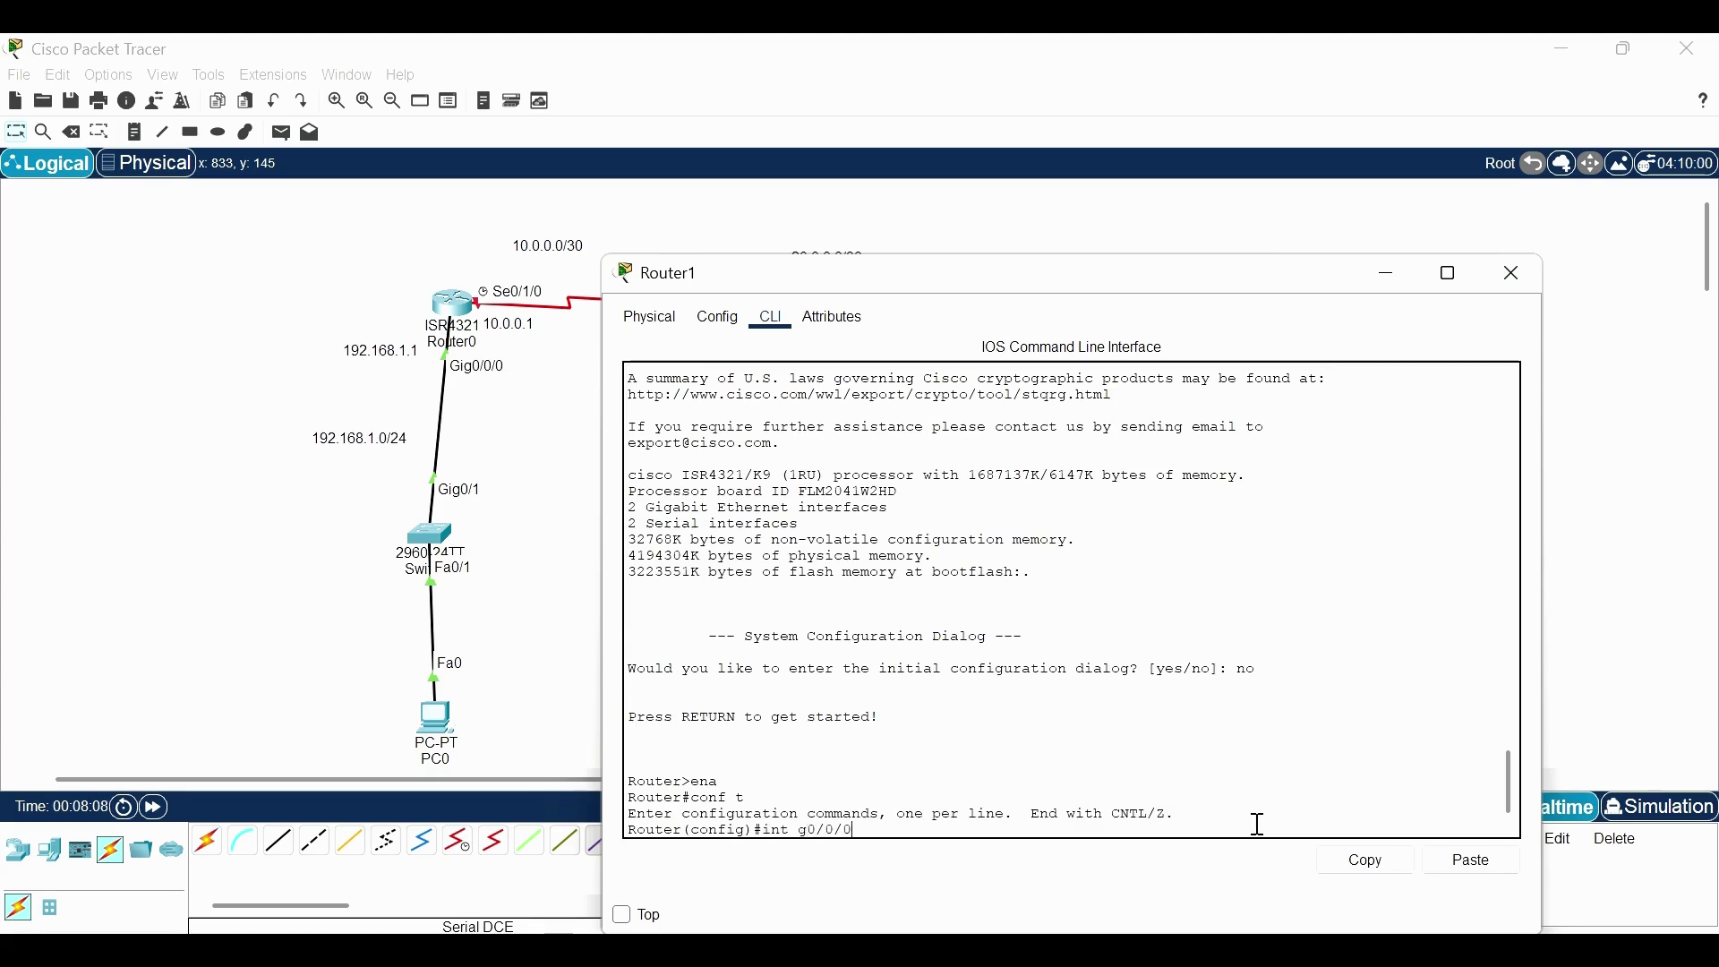
{"action": "key", "text": "Return"}
{"action": "type", "text": "ip ad"}
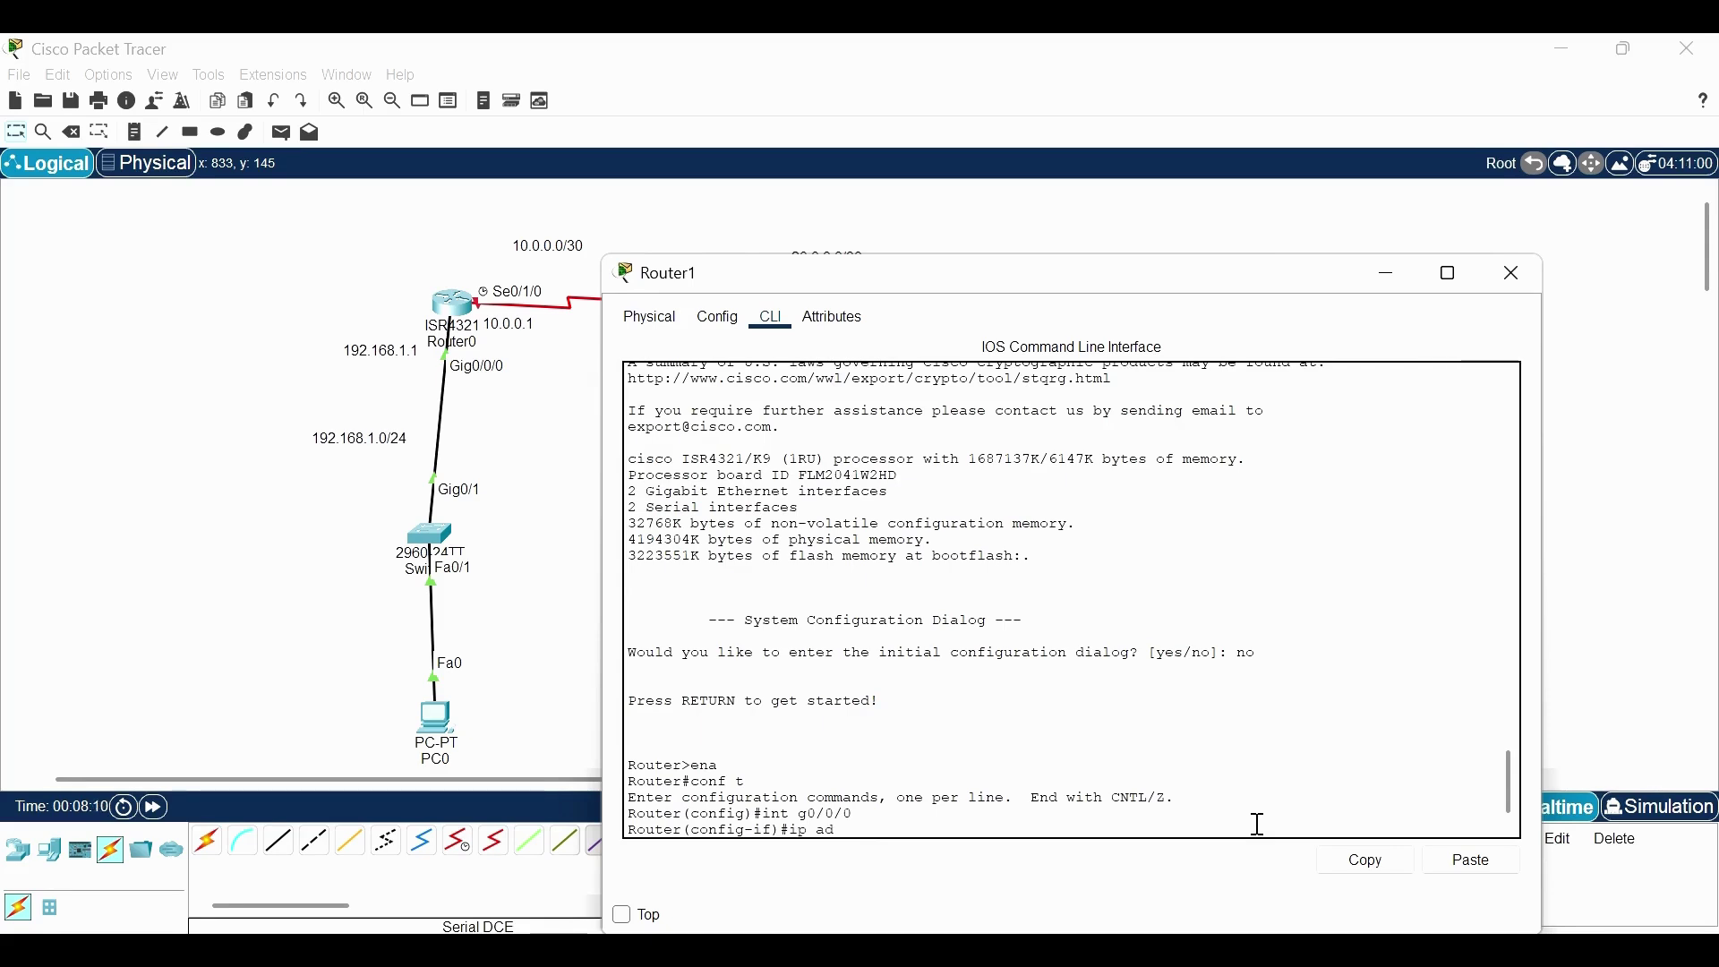
{"action": "type", "text": "d"}
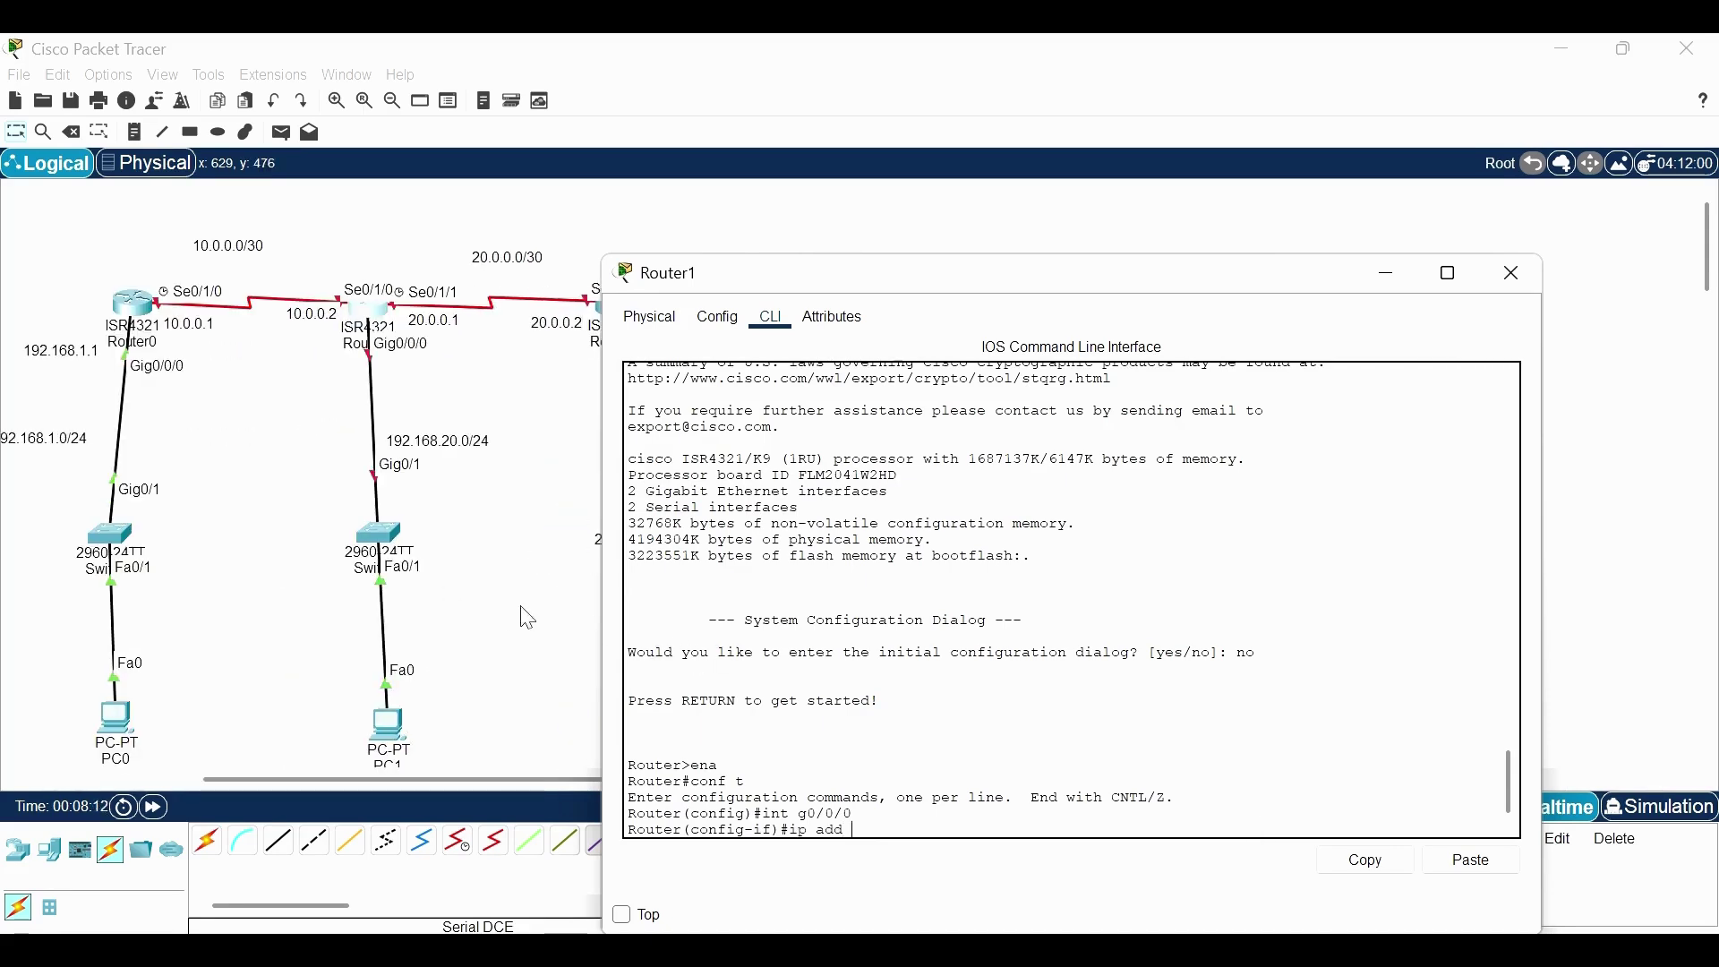
{"action": "type", "text": " 192.168.2.1"}
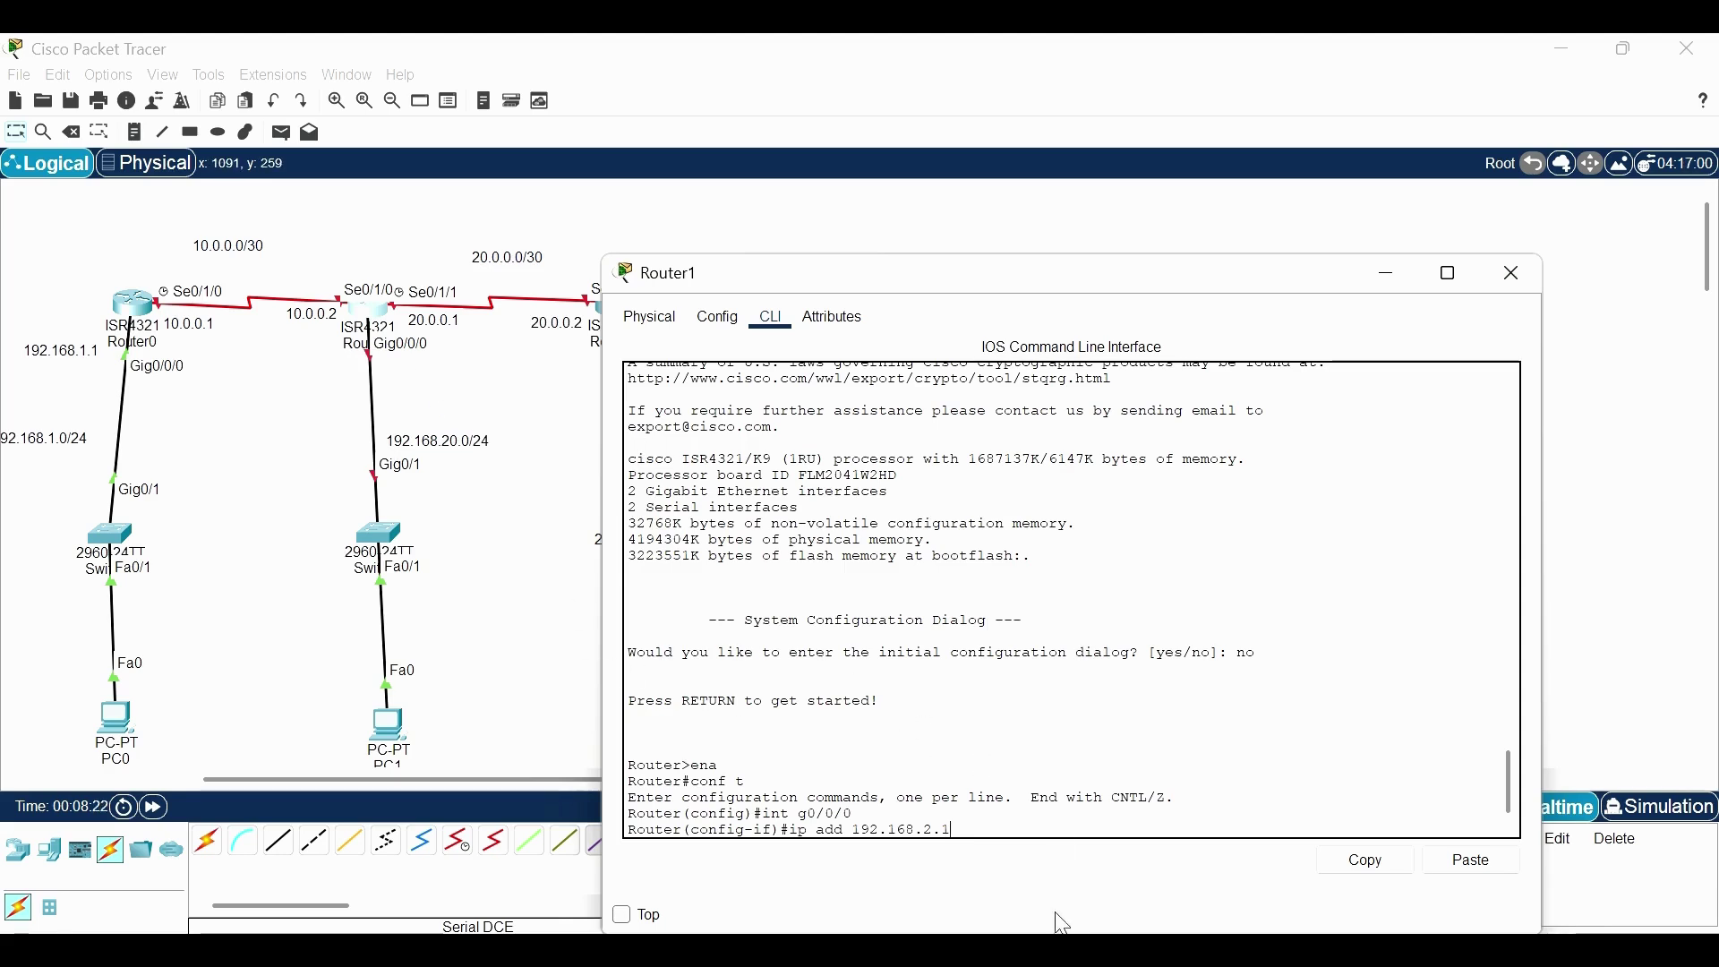
{"action": "type", "text": "55"}
{"action": "type", "text": ".255.255.0"}
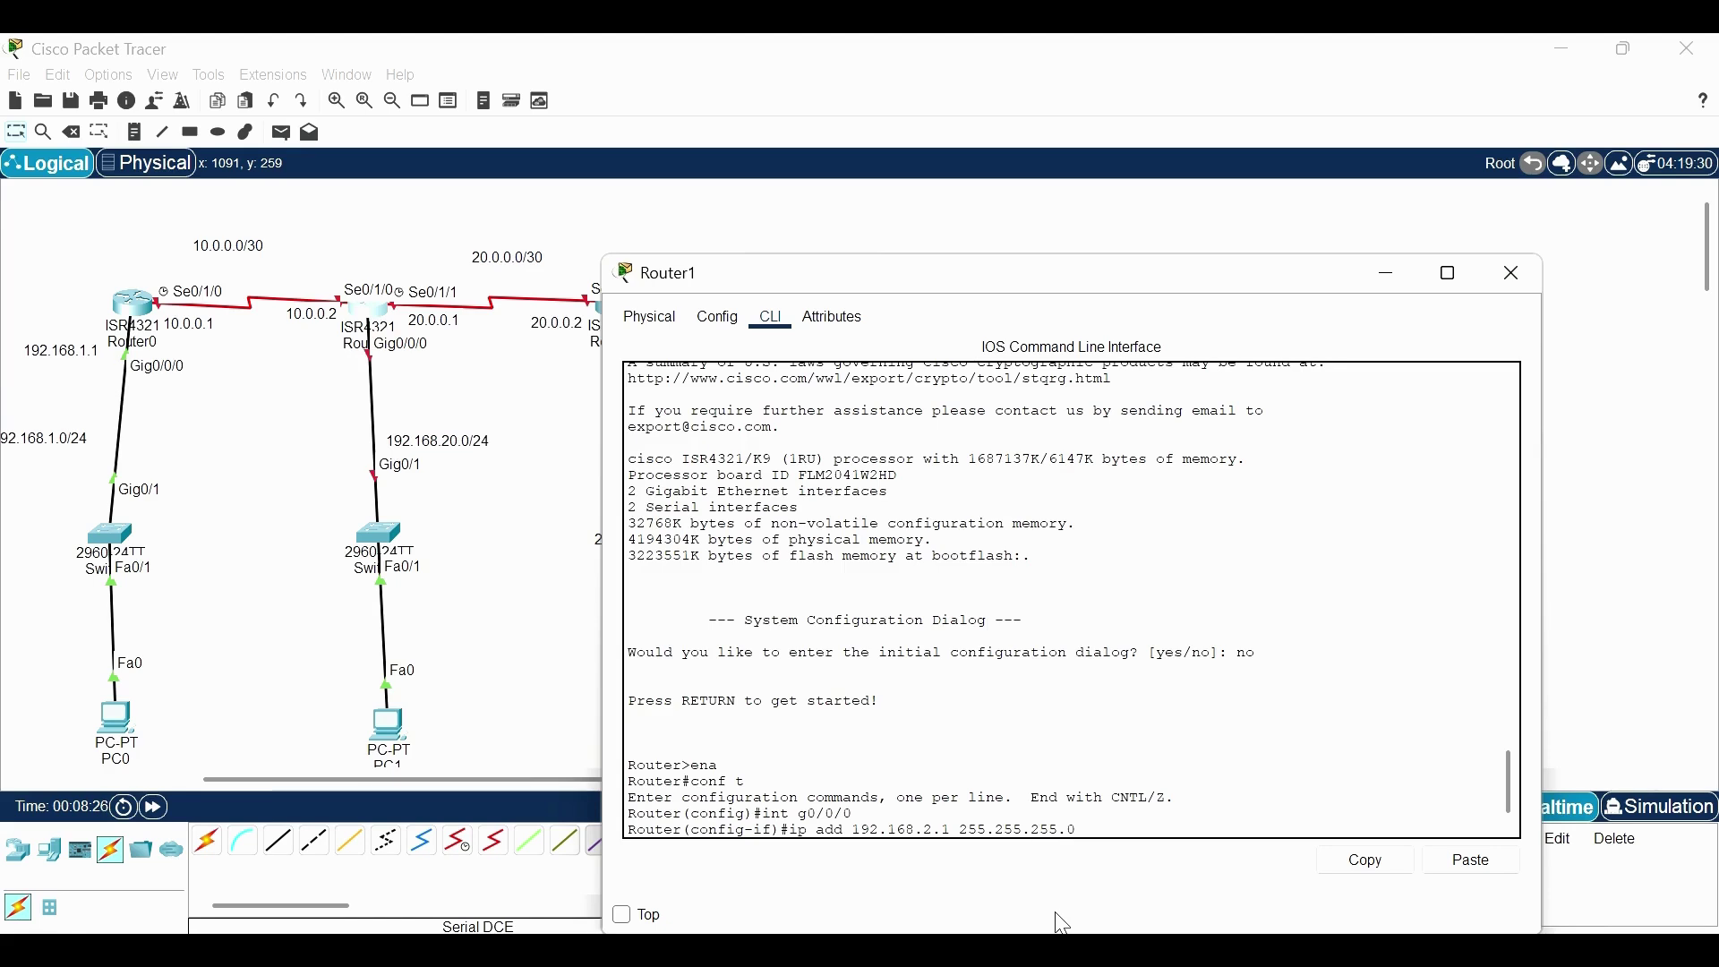
{"action": "key", "text": "Return"}
{"action": "type", "text": "no shut"}
{"action": "key", "text": "Return"}
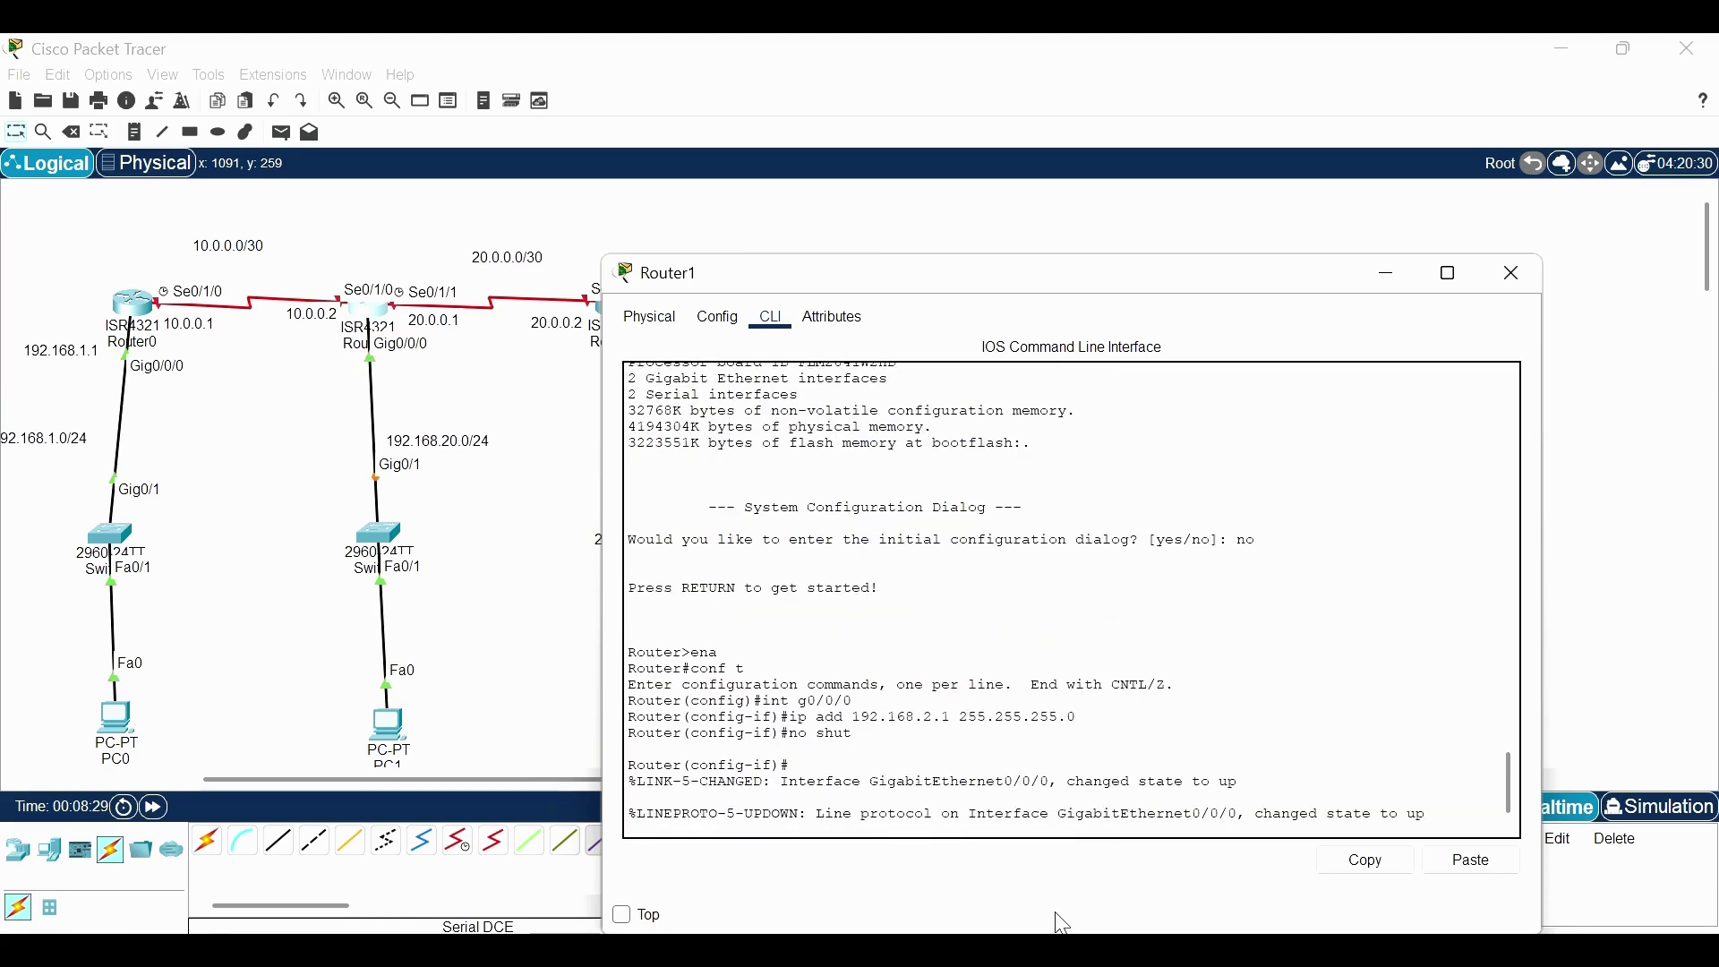
{"action": "type", "text": "ex"}
{"action": "key", "text": "Return"}
{"action": "type", "text": "ig)#i"}
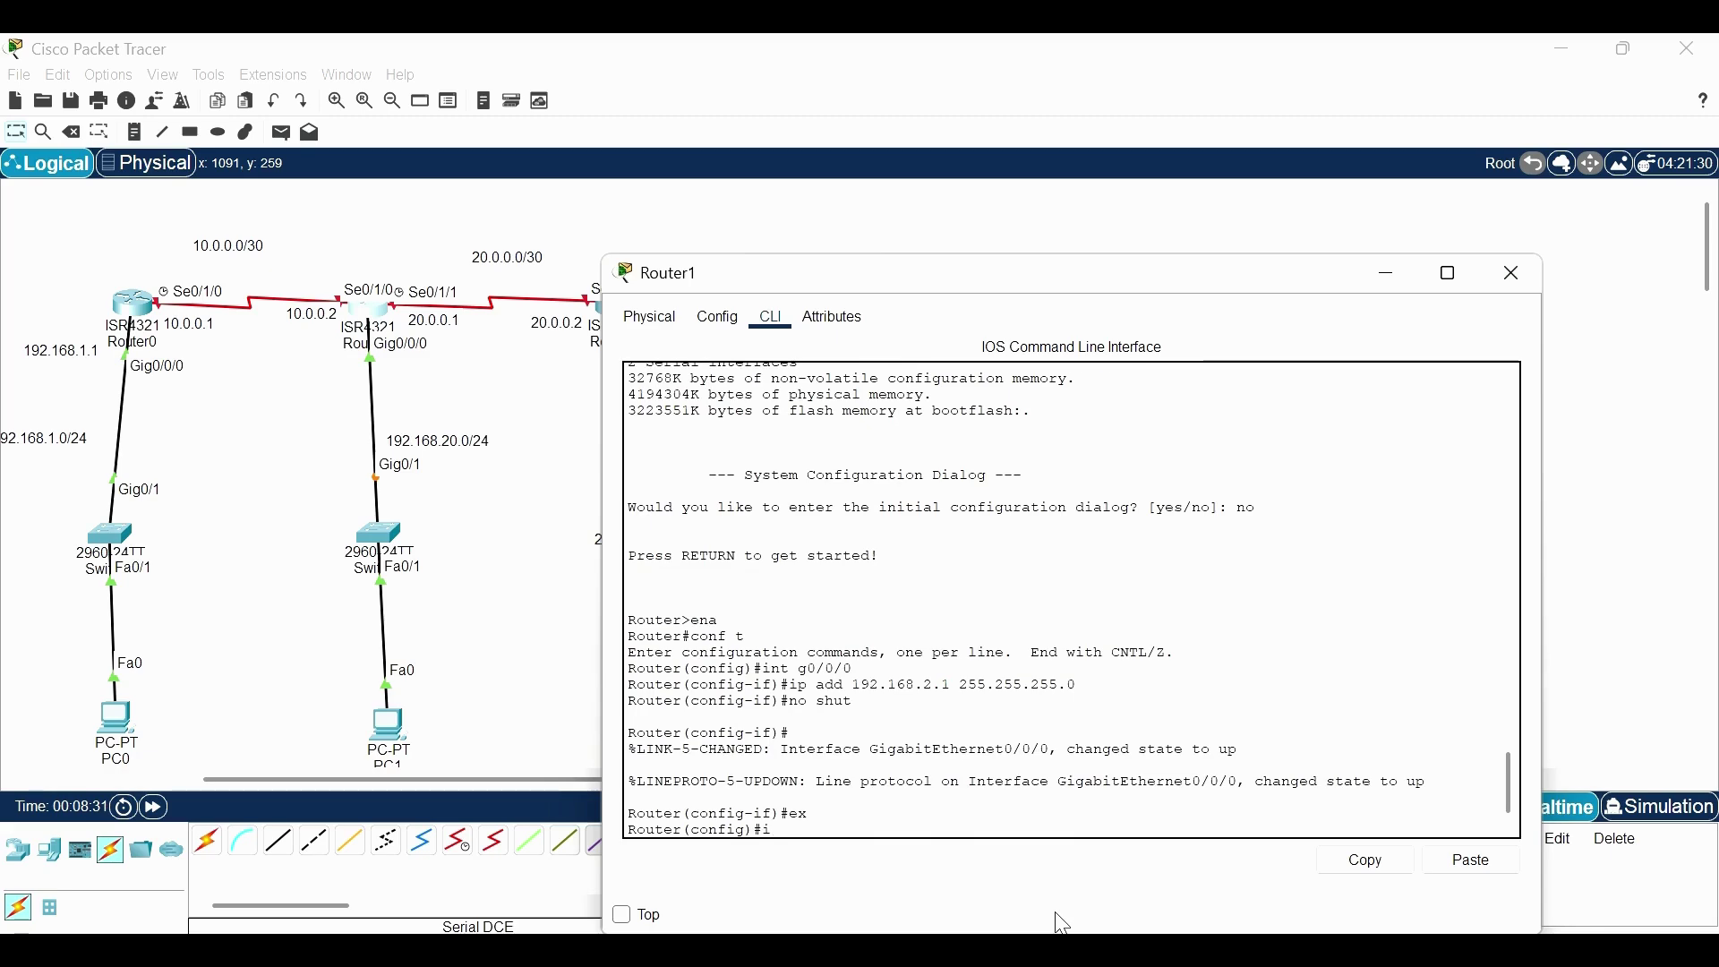
{"action": "type", "text": "nt se0/1/"}
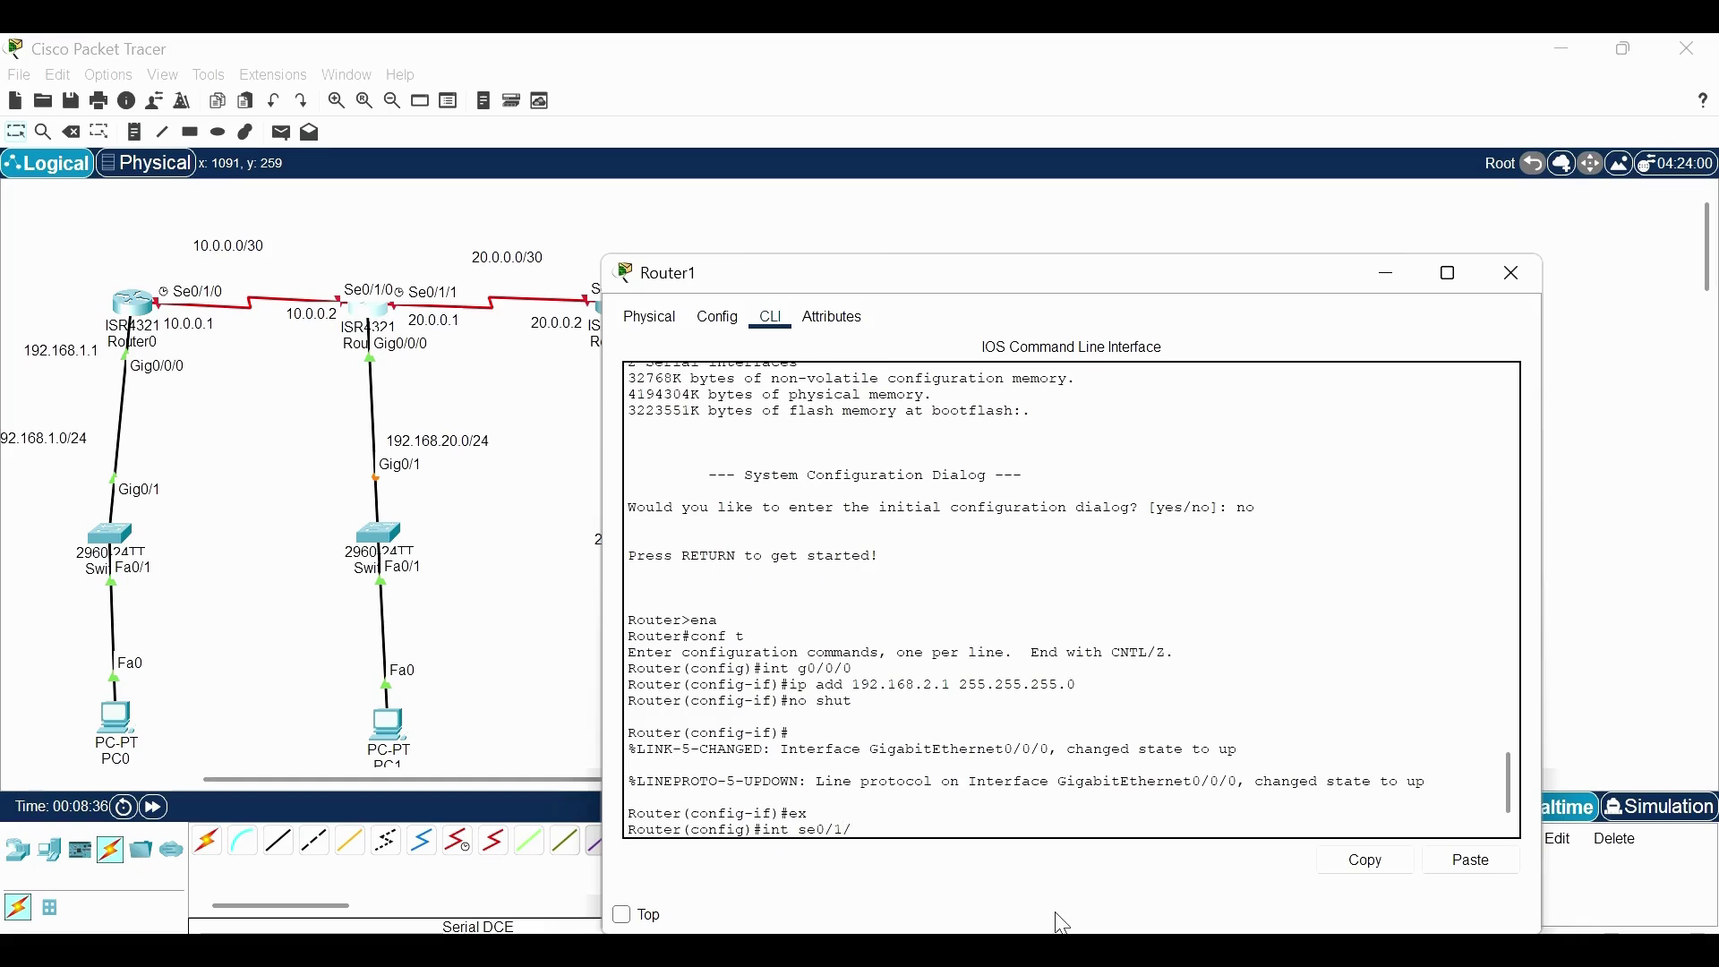
{"action": "type", "text": "0"}
Assign Router1 Se0/1/0 10.0.0.2/30 and Se0/1/1 20.0.0.1/30, both enabled
{"action": "key", "text": "Return"}
{"action": "type", "text": "ip add"}
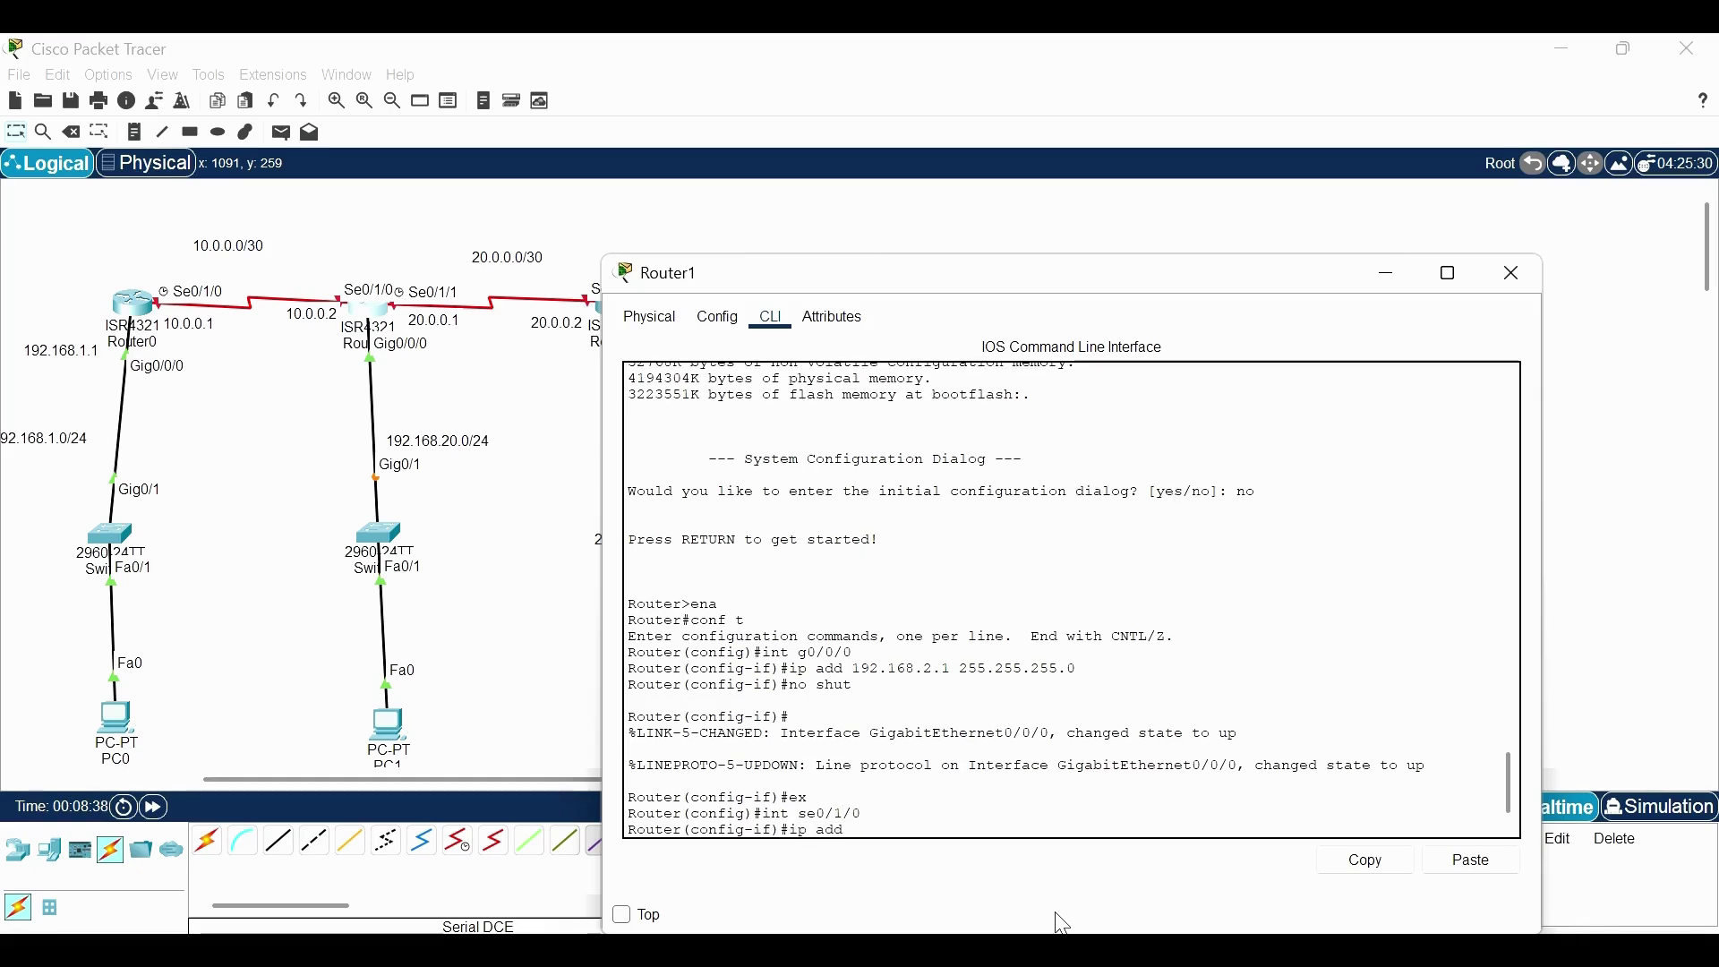
{"action": "type", "text": " 10.0.0.2 "}
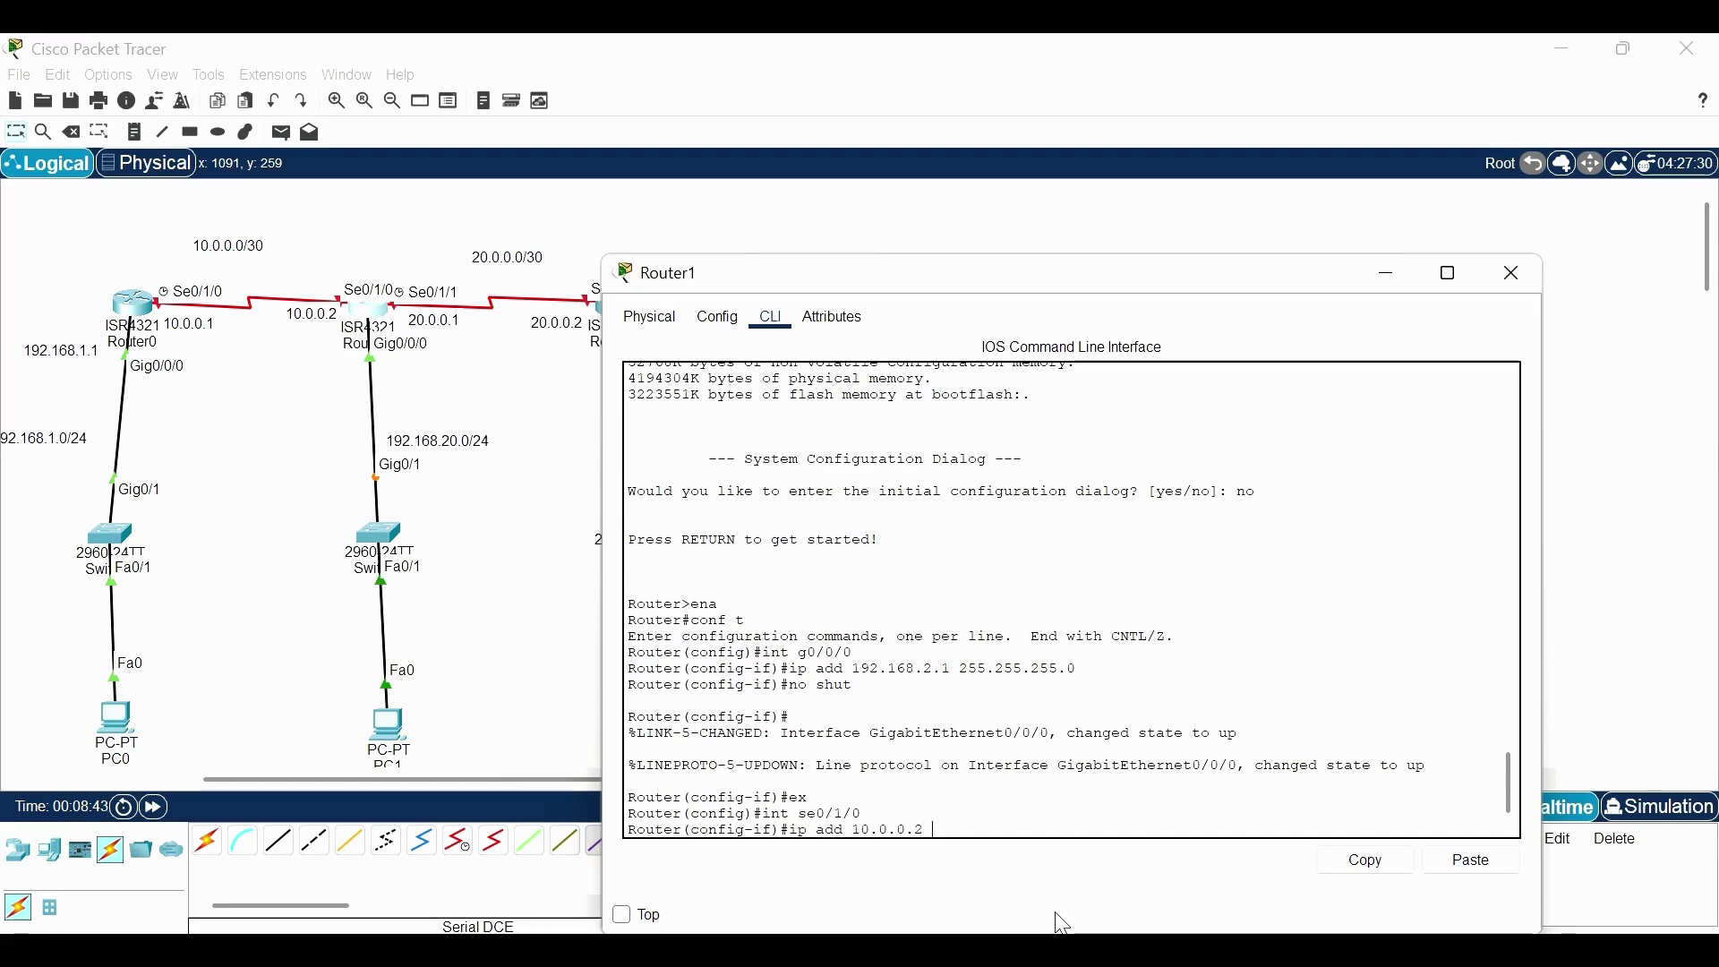
{"action": "type", "text": "255.255."}
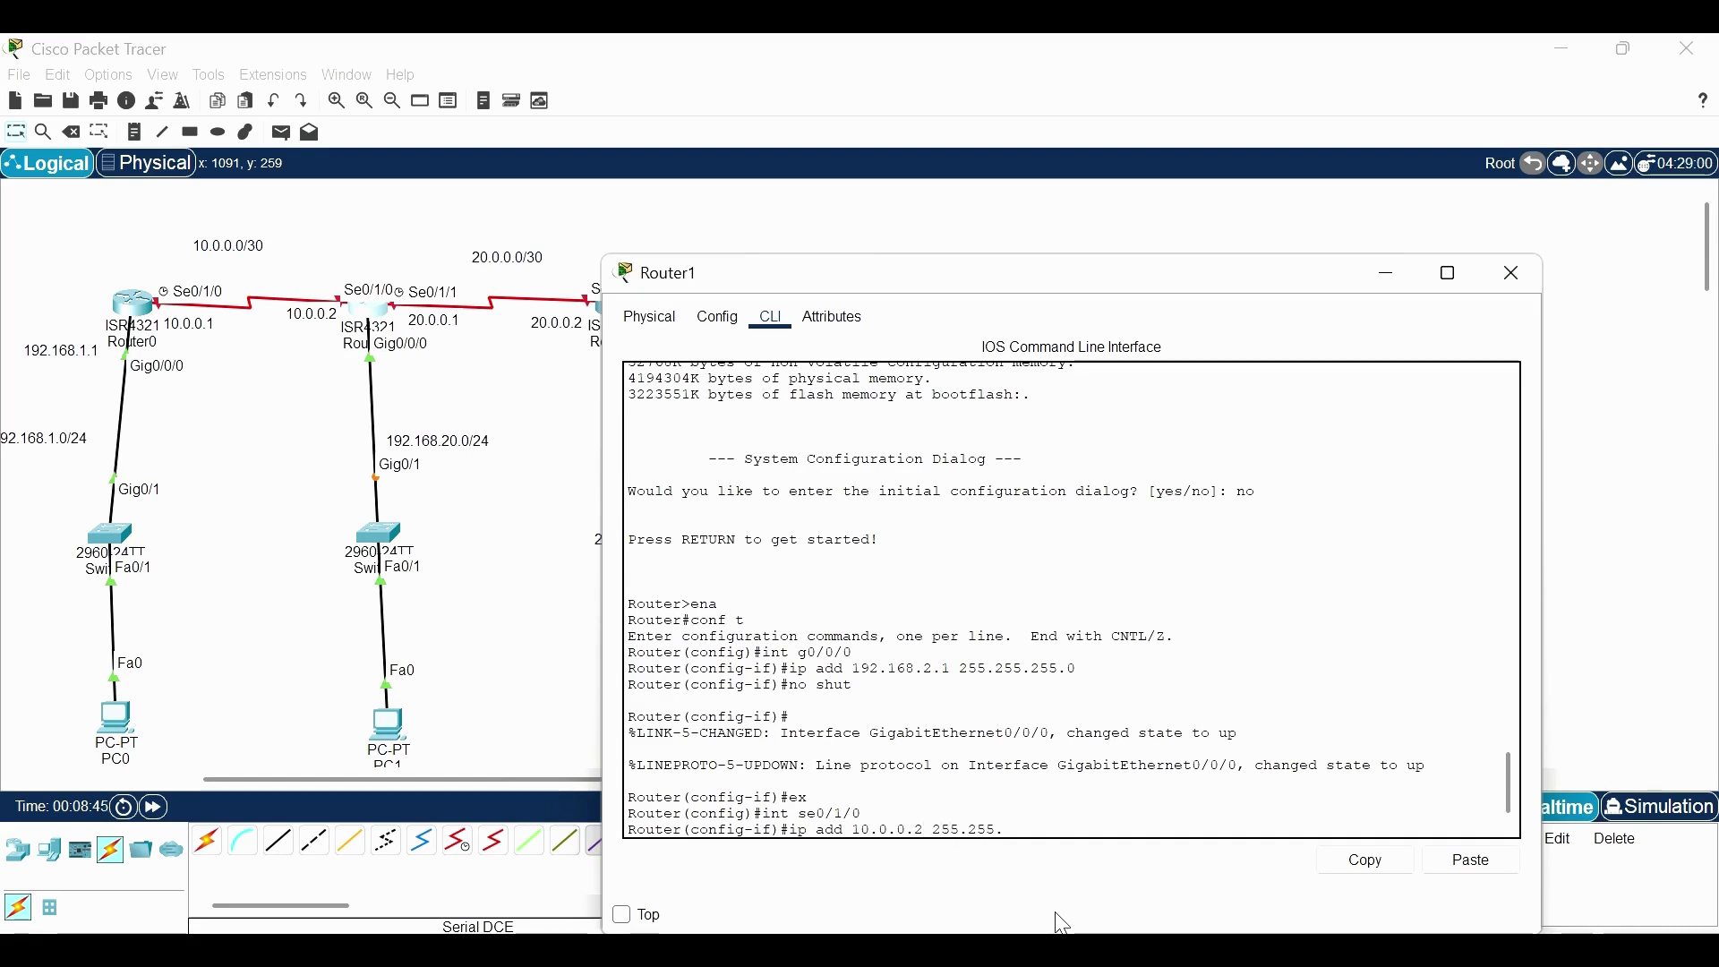
{"action": "type", "text": "255.252"}
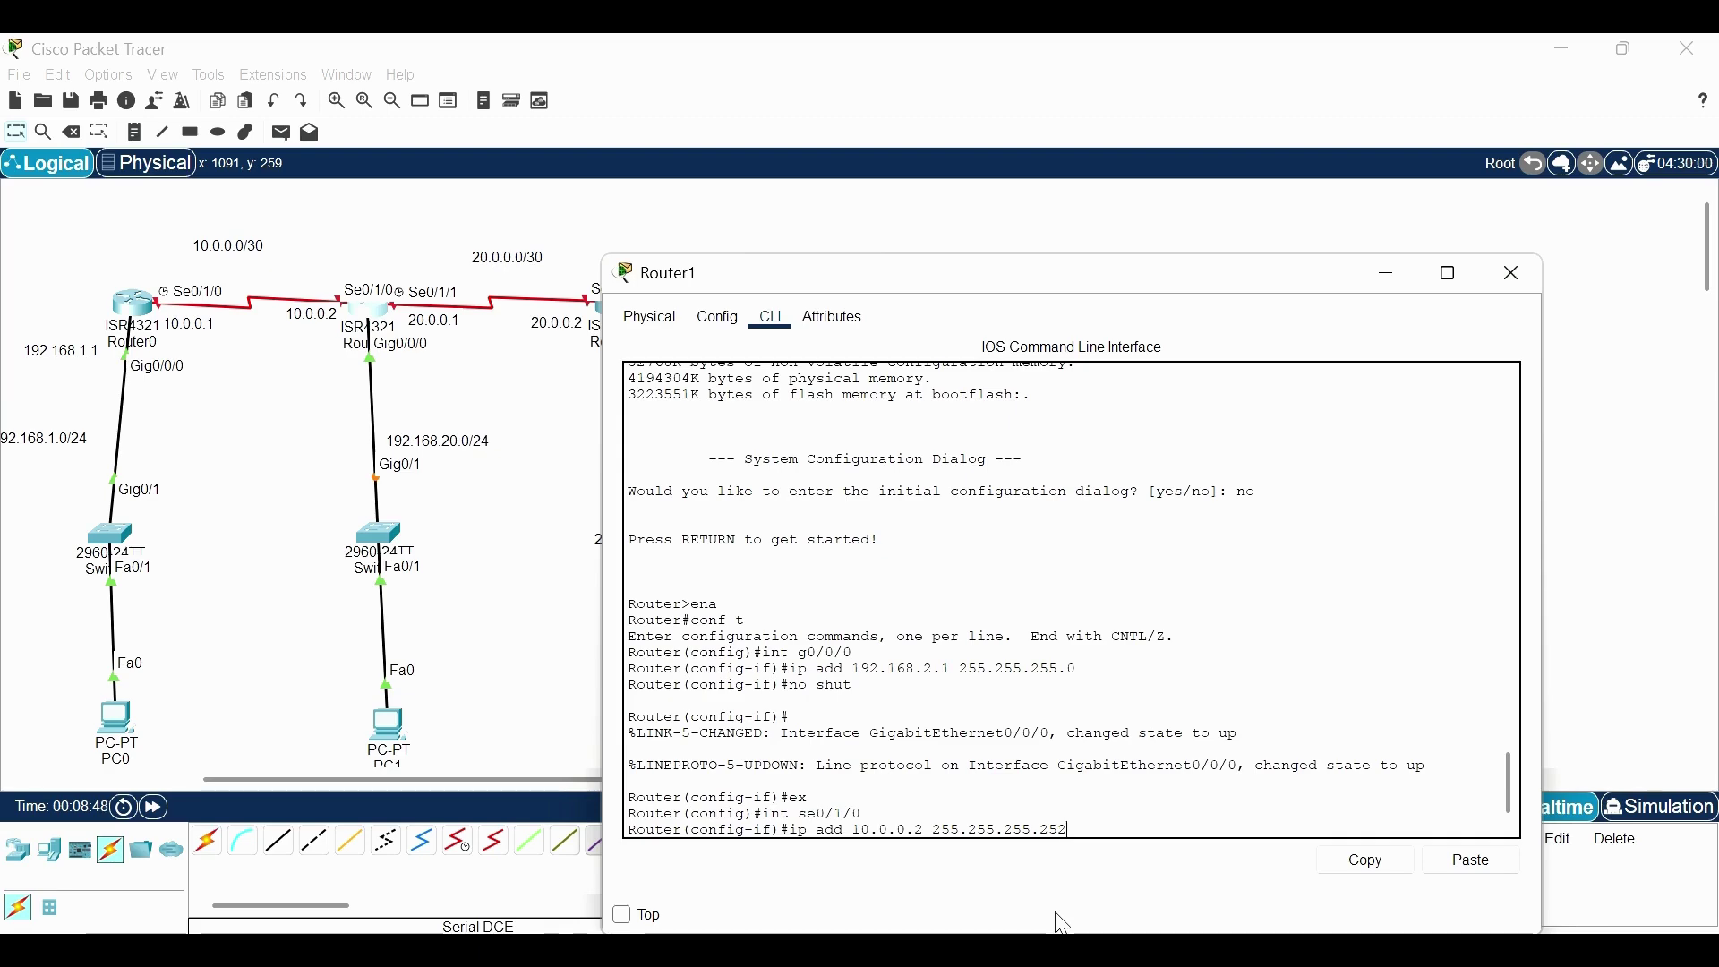
{"action": "key", "text": "Return"}
{"action": "type", "text": "shut"}
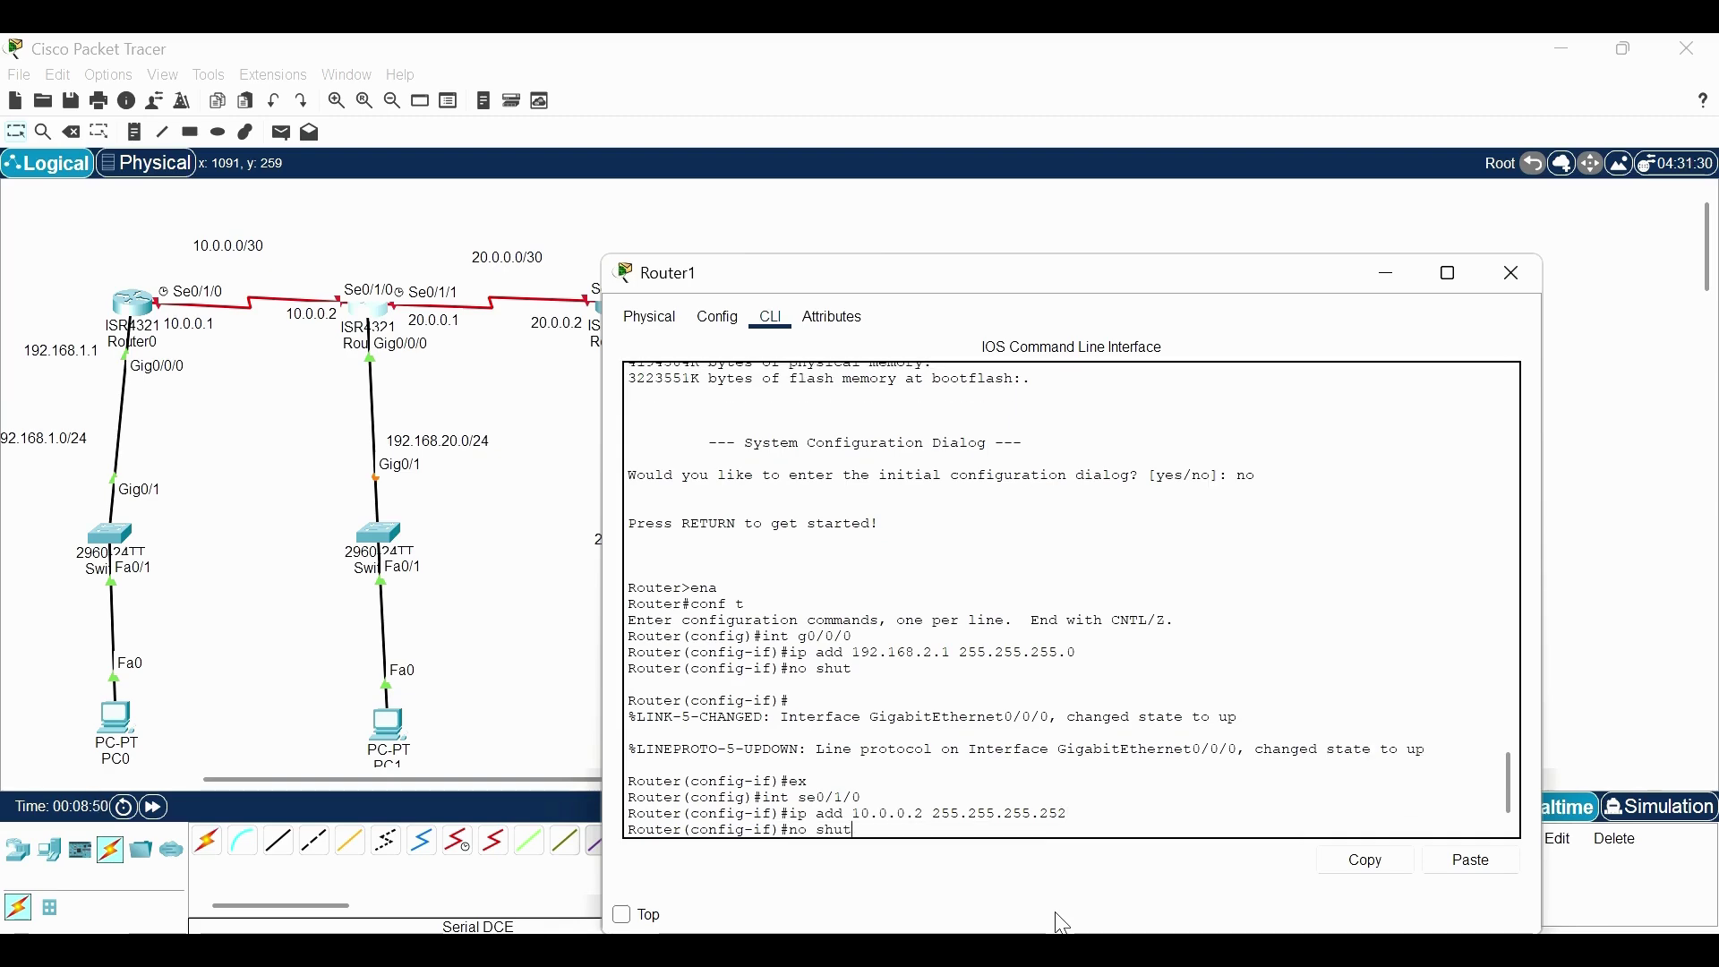
{"action": "key", "text": "Return"}
{"action": "type", "text": "int"}
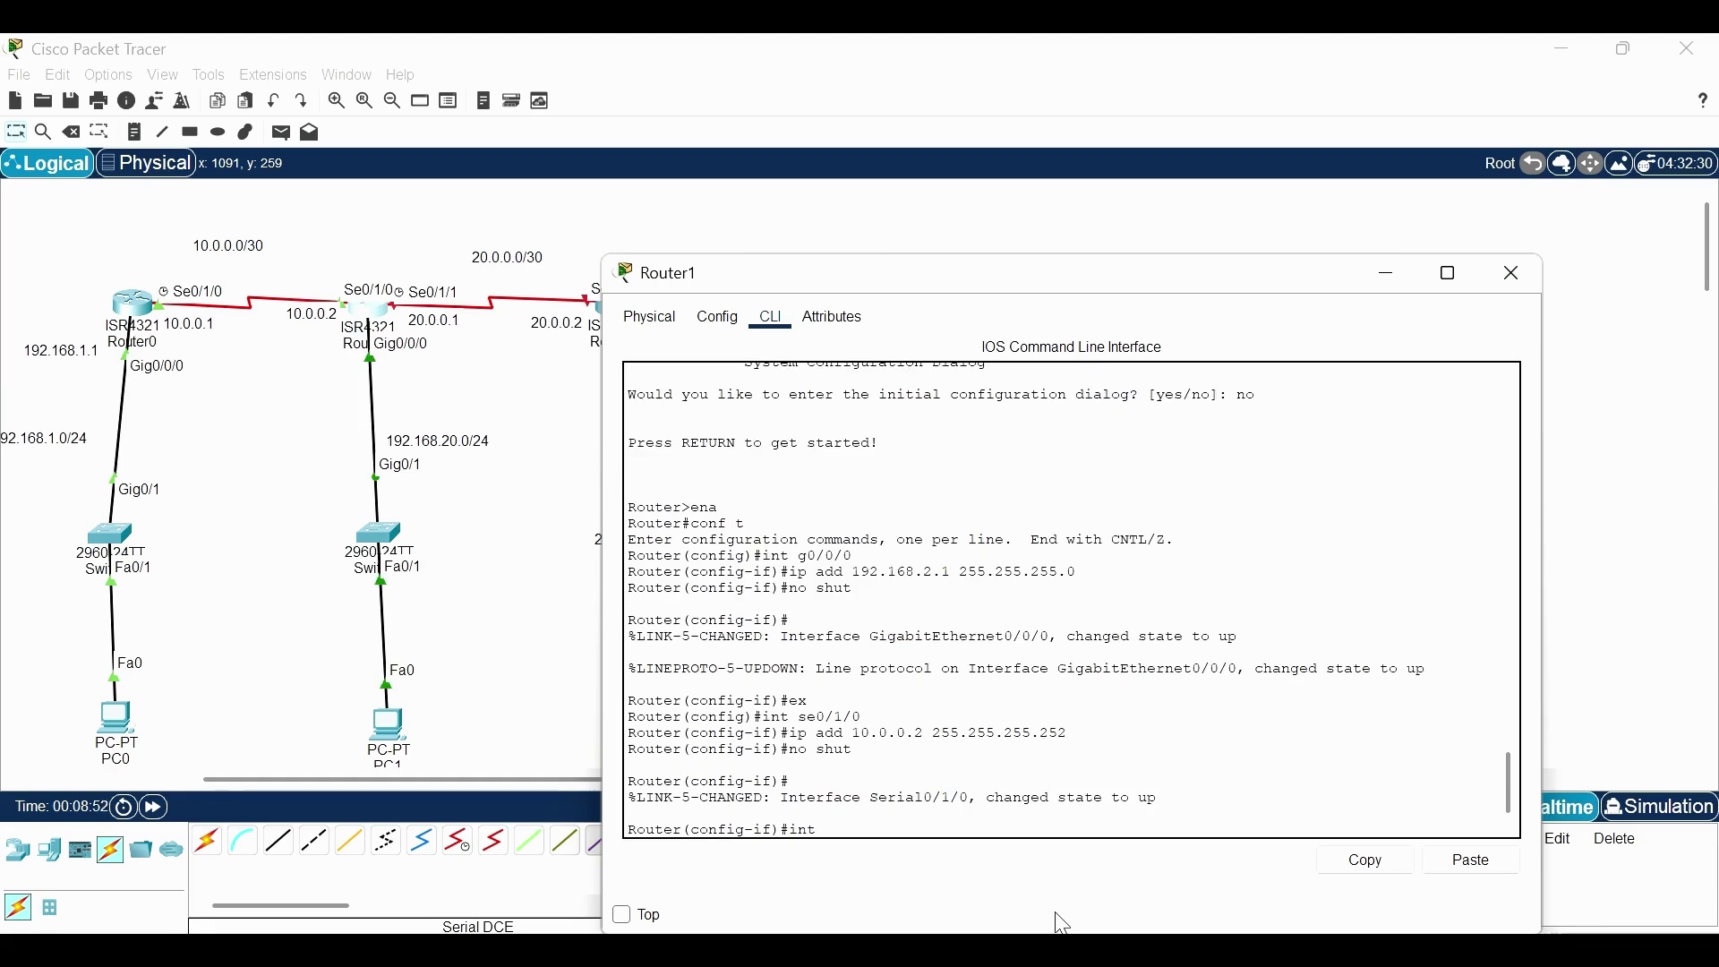
{"action": "type", "text": " s0/"}
{"action": "type", "text": "1/1"}
{"action": "key", "text": "Return"}
{"action": "type", "text": "p add "}
{"action": "type", "text": "20.0"}
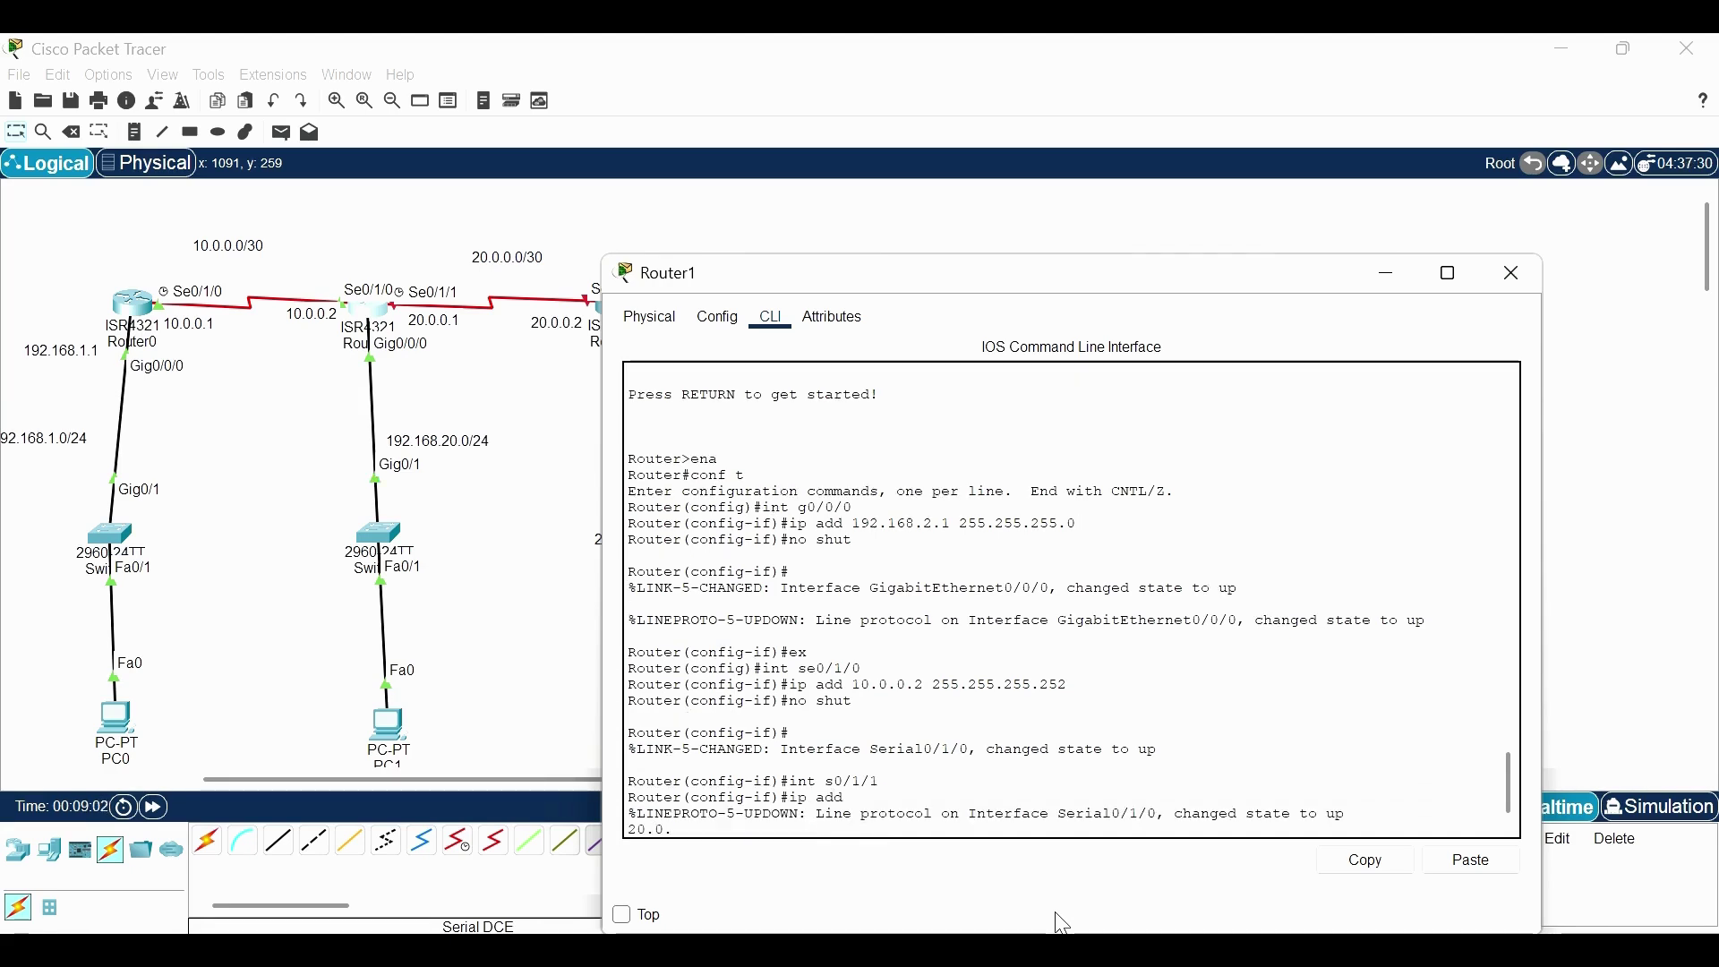
{"action": "type", "text": ".1 255.255.255."}
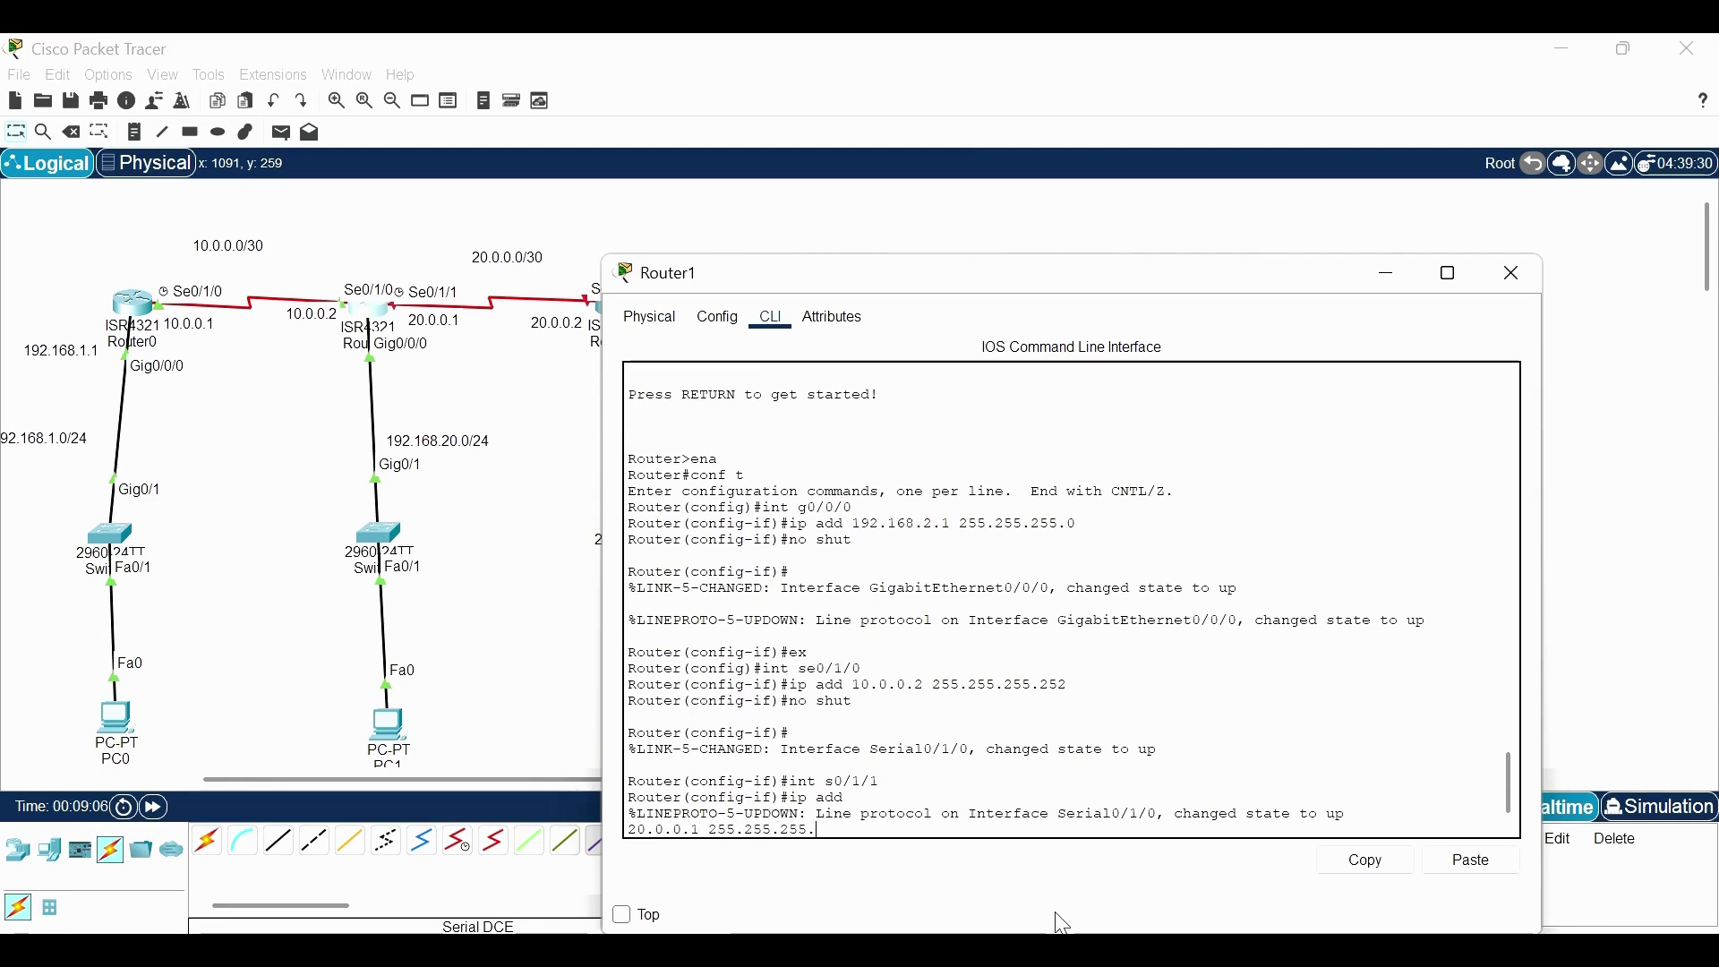
{"action": "type", "text": "252"}
{"action": "key", "text": "Return"}
{"action": "key", "text": "Return"}
{"action": "type", "text": "nfig-if)#n"}
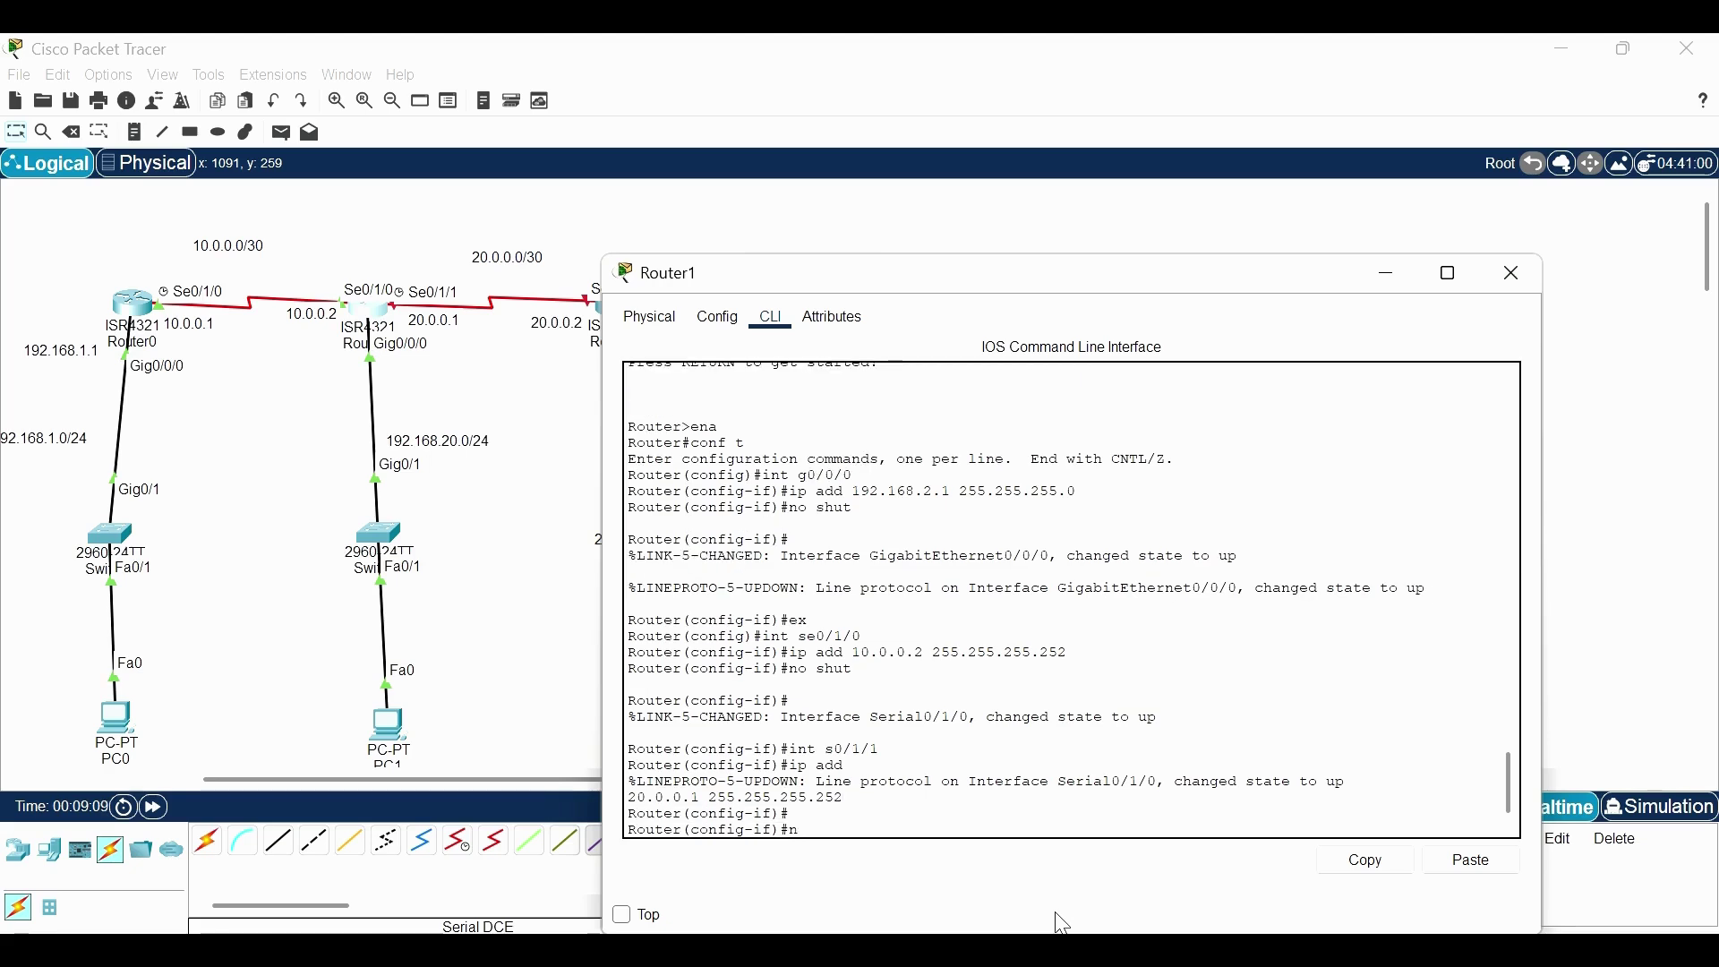
{"action": "type", "text": "o shut"}
{"action": "key", "text": "Return"}
{"action": "key", "text": "Return"}
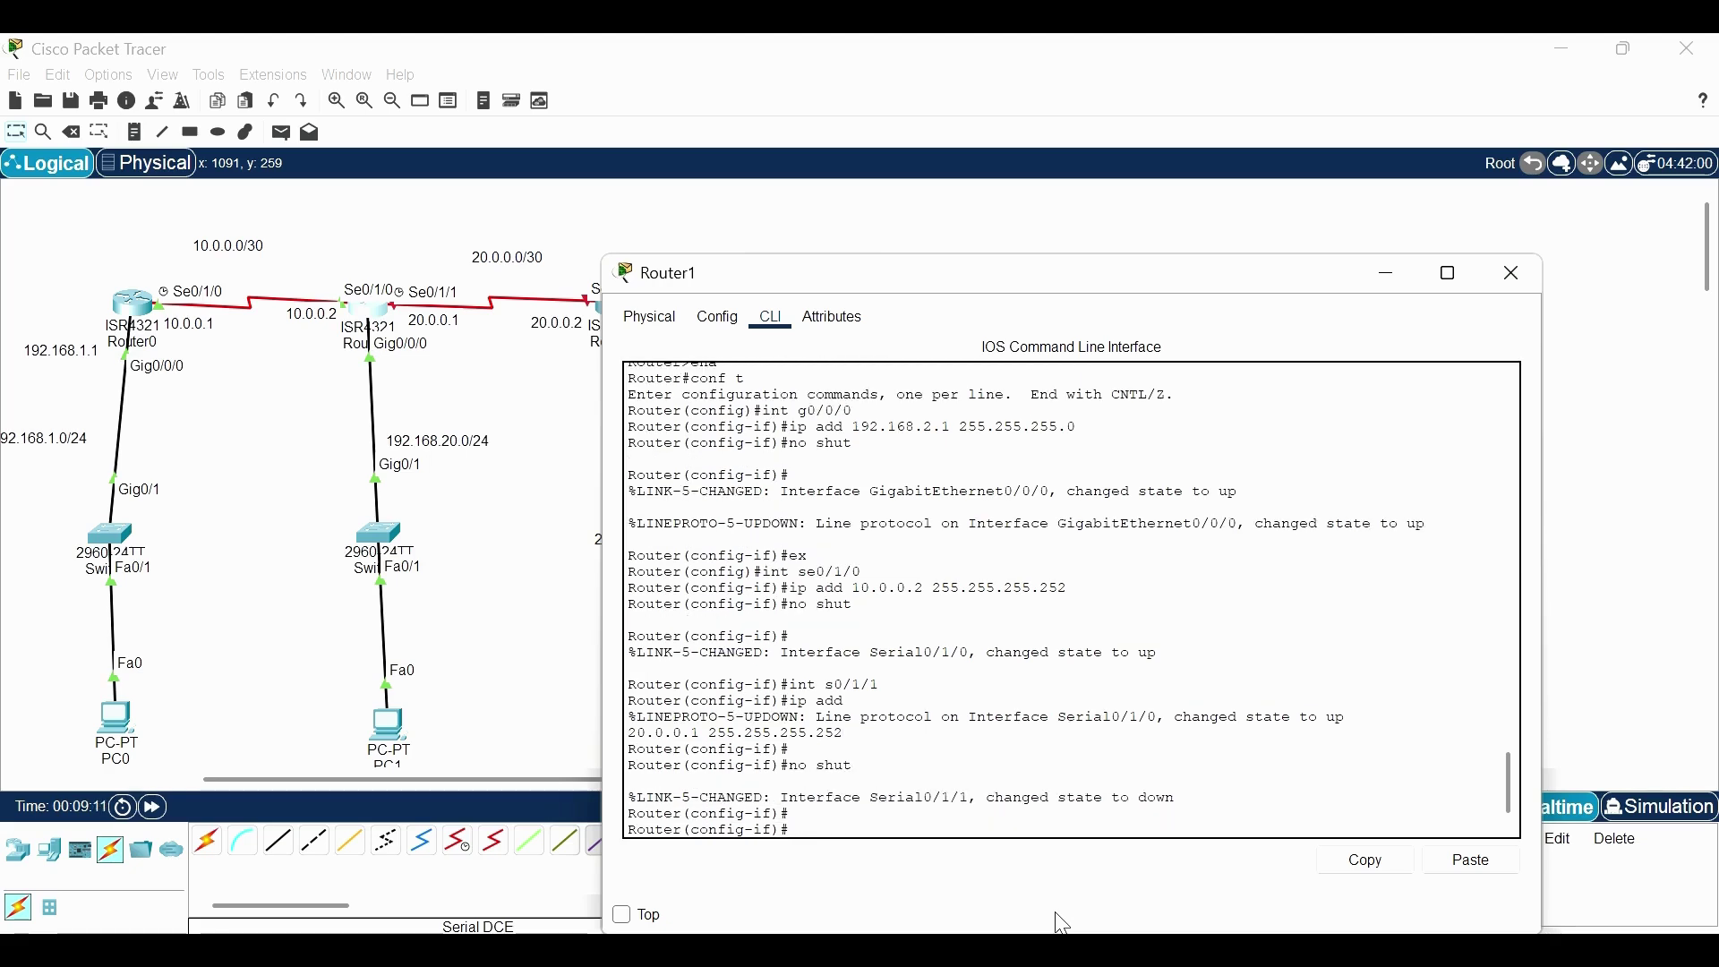
{"action": "left_click", "coordinate": [549, 584]}
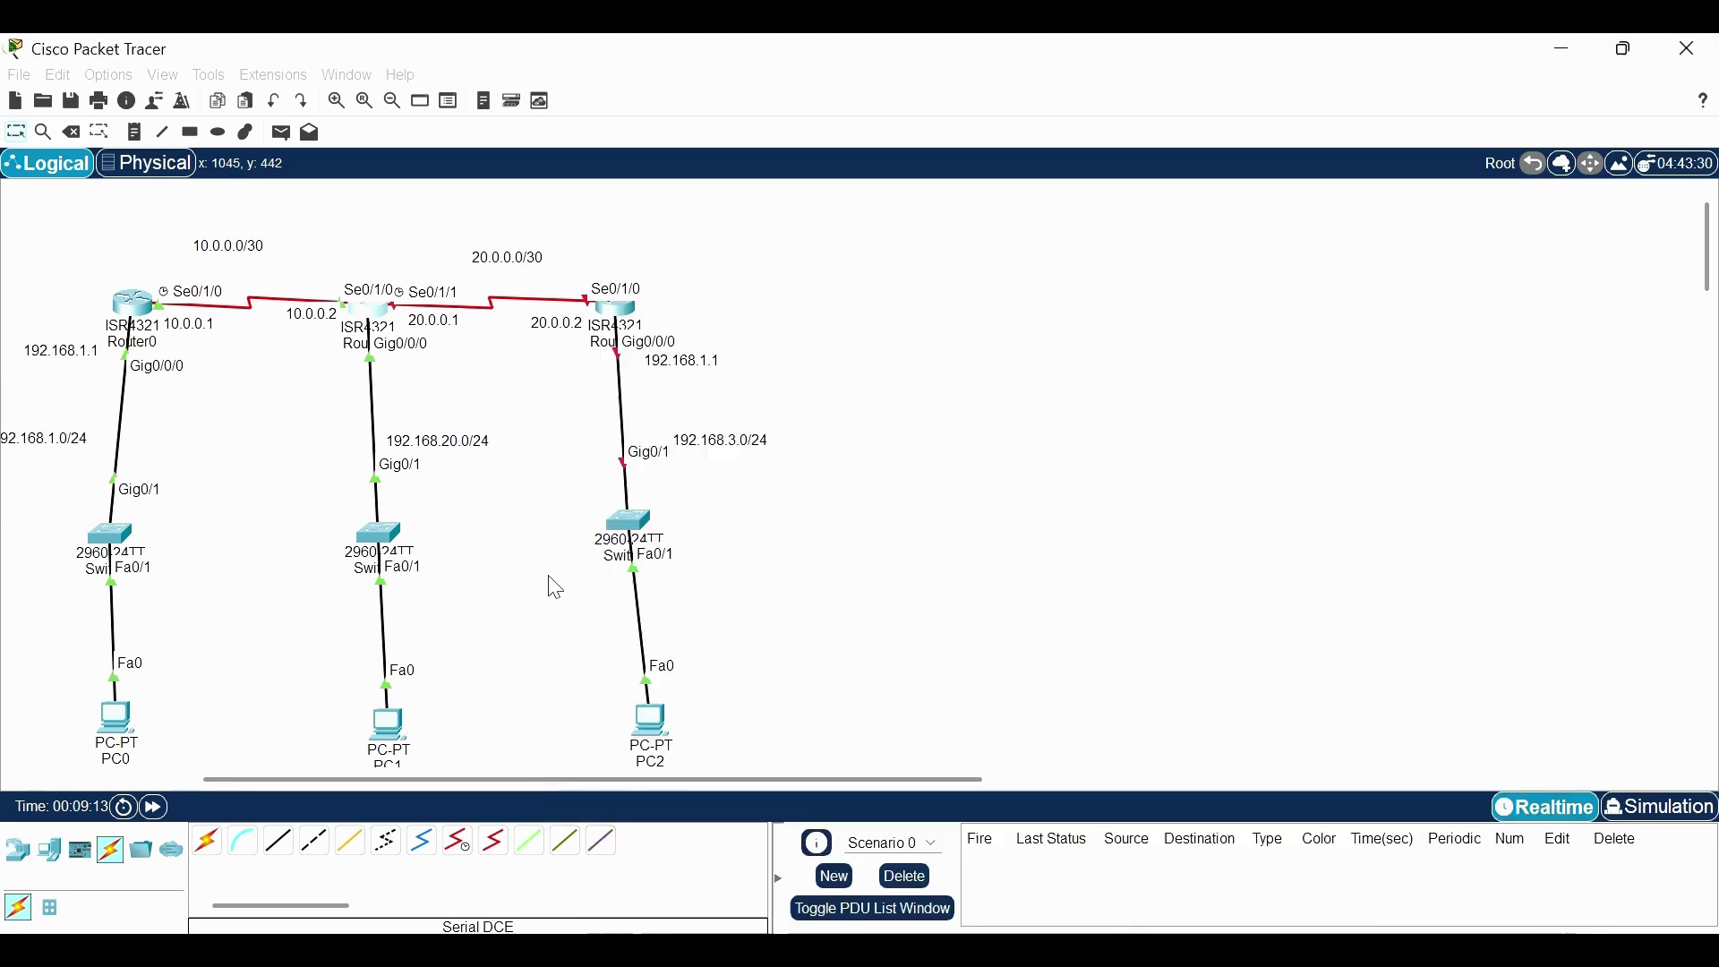
Place a 192.168.2.1 note below Router1 and nudge it into position
{"action": "left_click", "coordinate": [136, 131]}
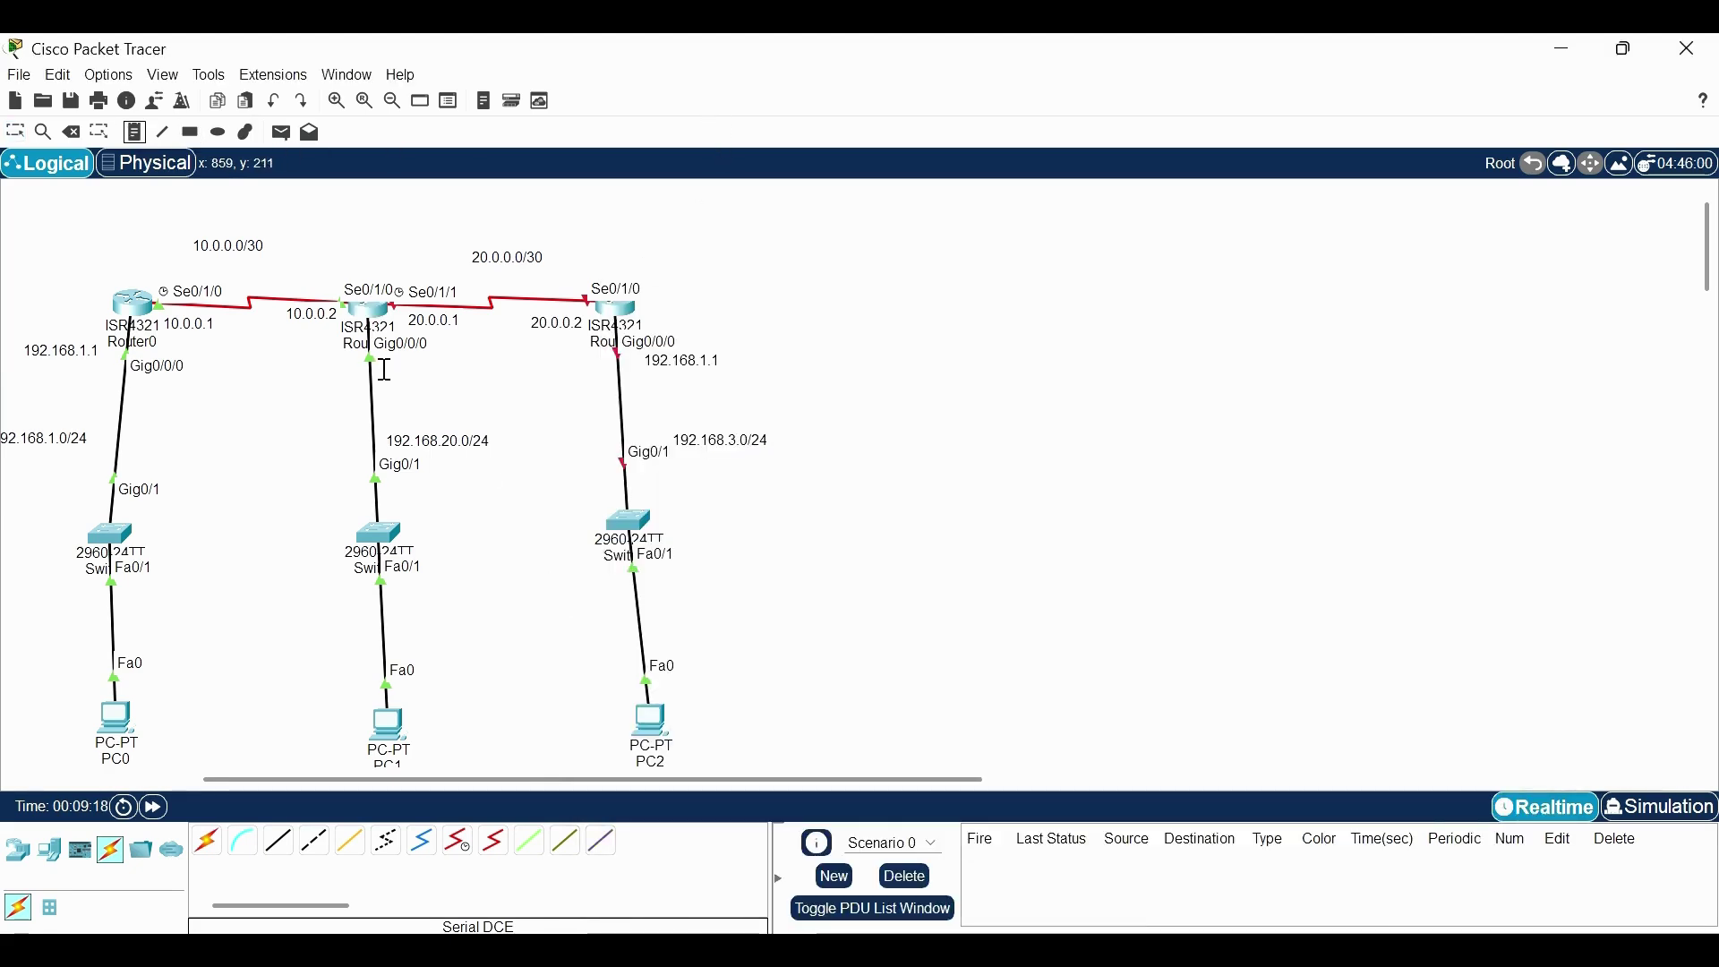
{"action": "left_click", "coordinate": [384, 370]}
{"action": "type", "text": "192.1"}
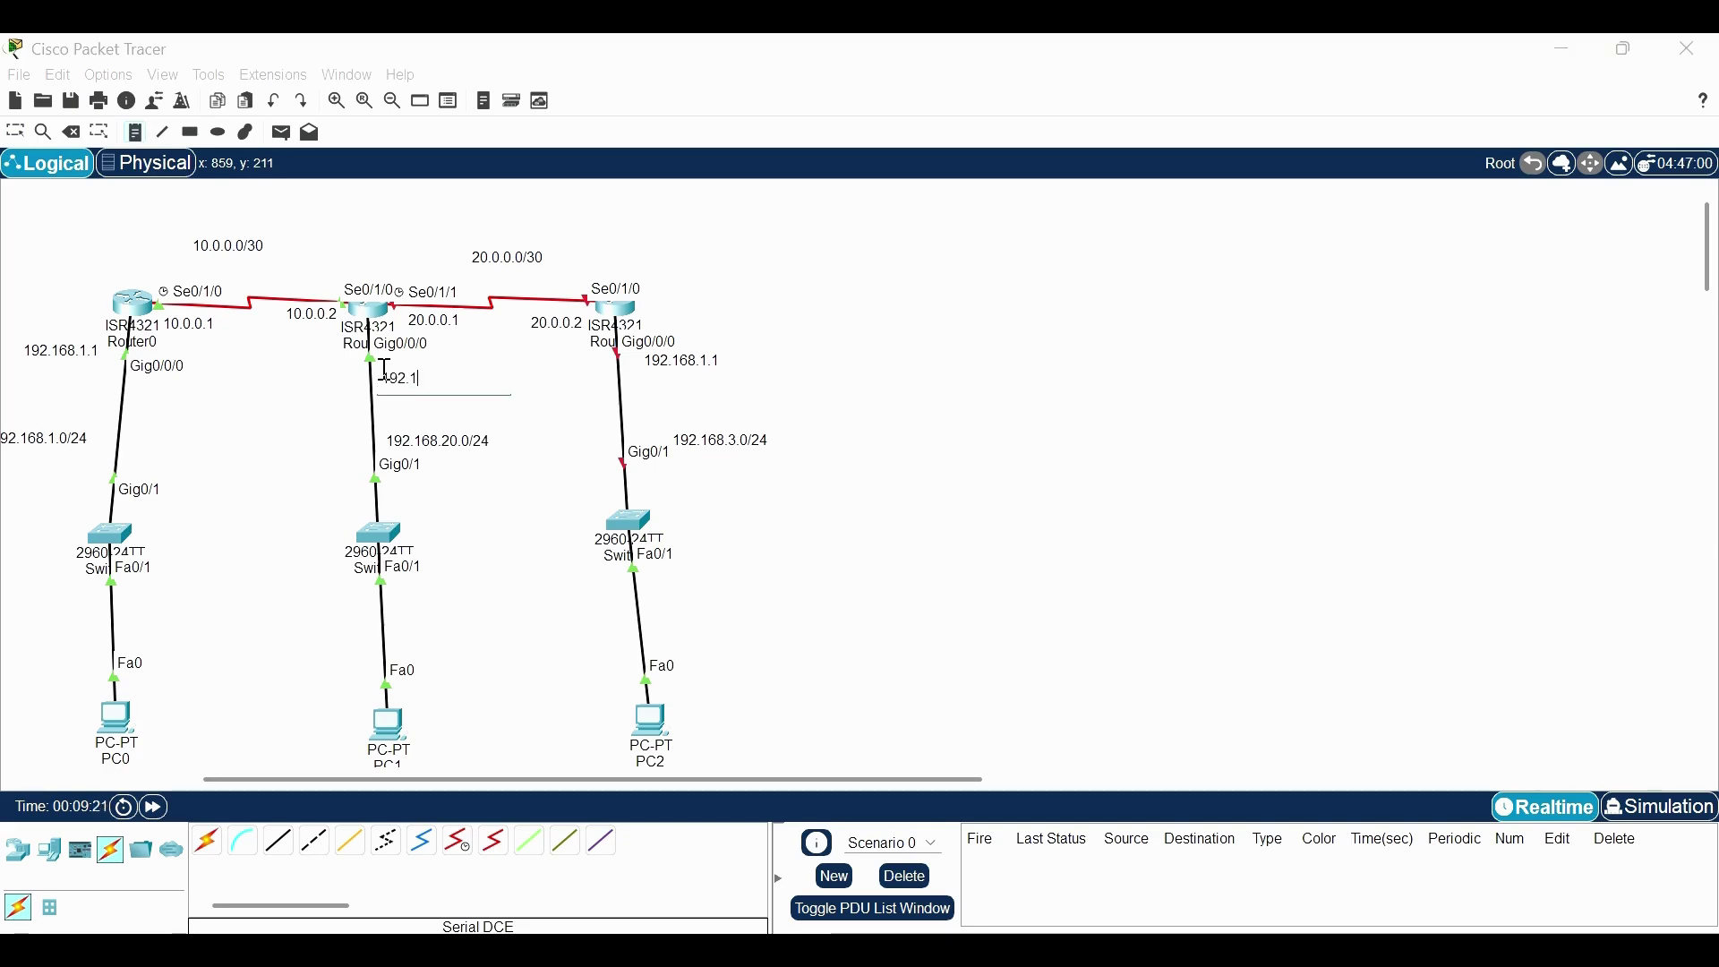
{"action": "type", "text": "68.2."}
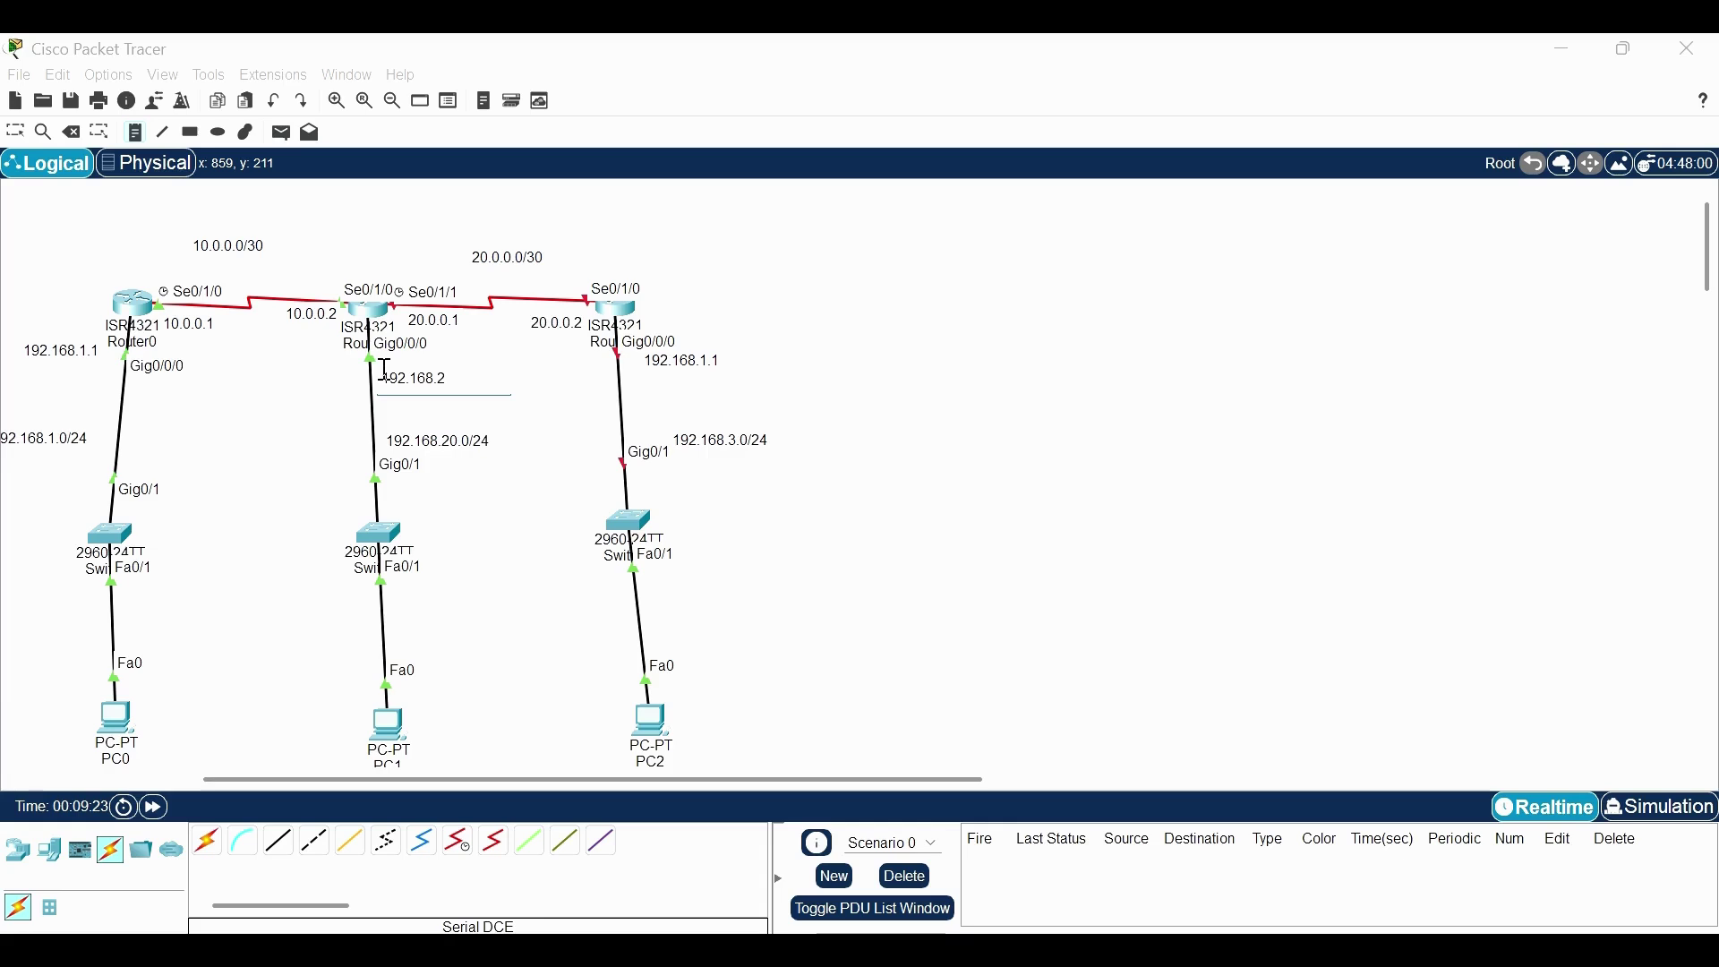
{"action": "type", "text": "1"}
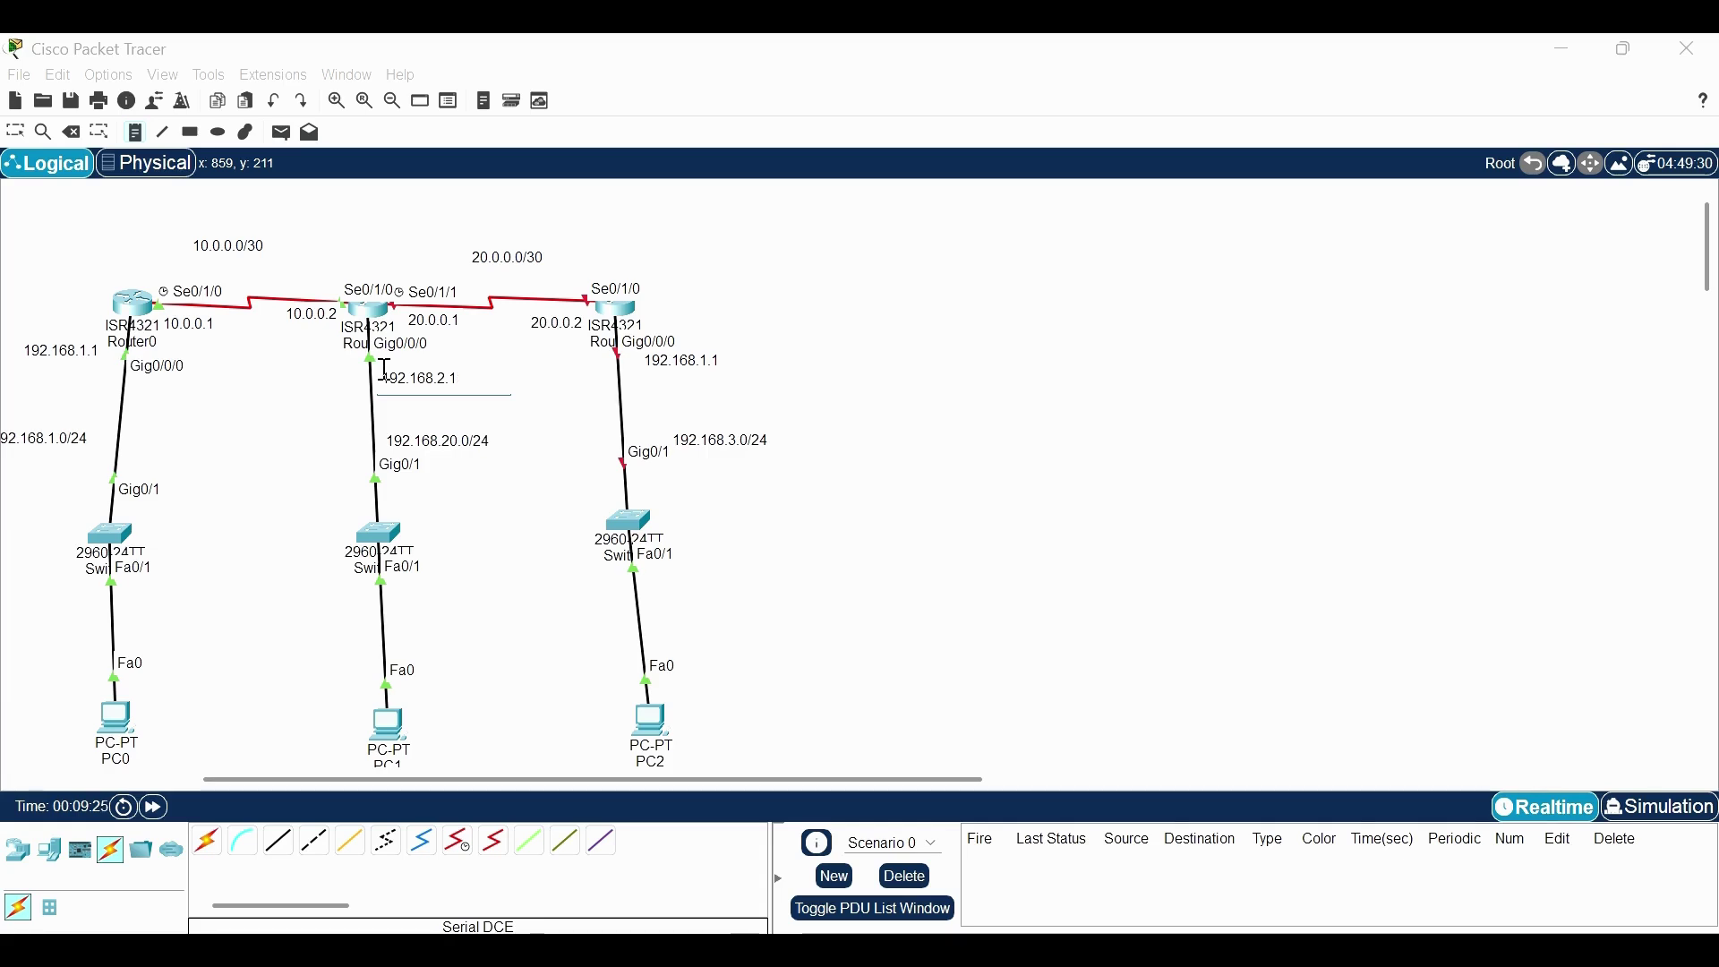
{"action": "left_click", "coordinate": [455, 391]}
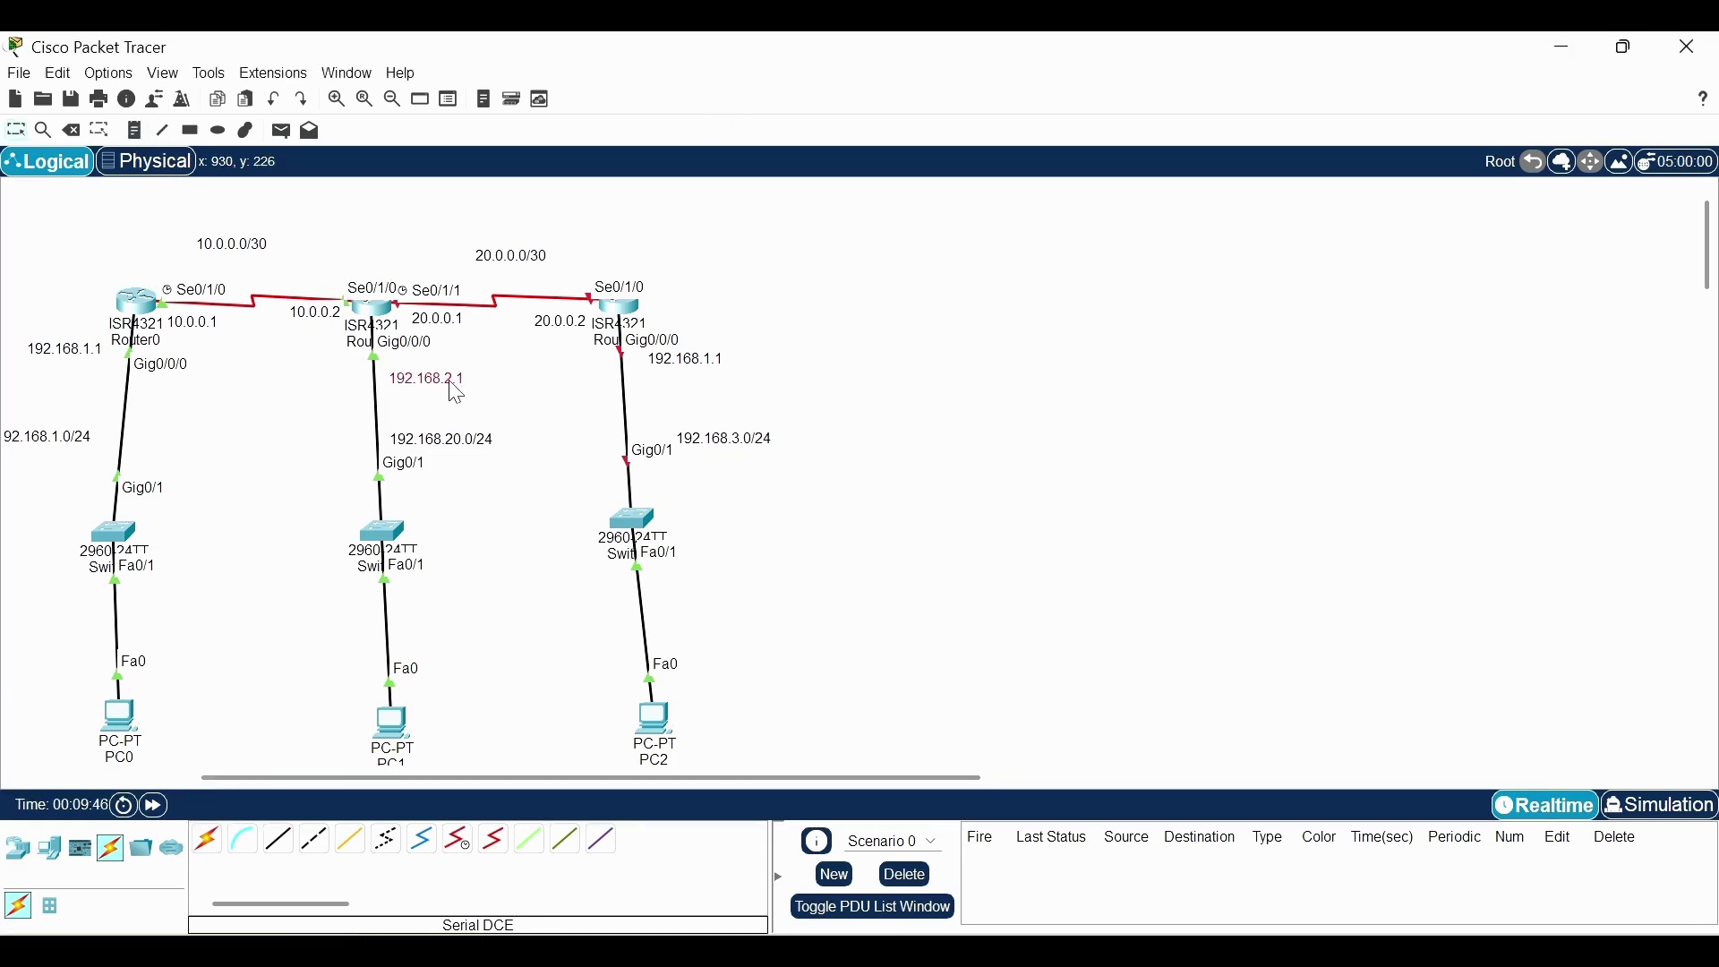
{"action": "left_click_drag", "start_coordinate": [455, 391], "coordinate": [450, 377]}
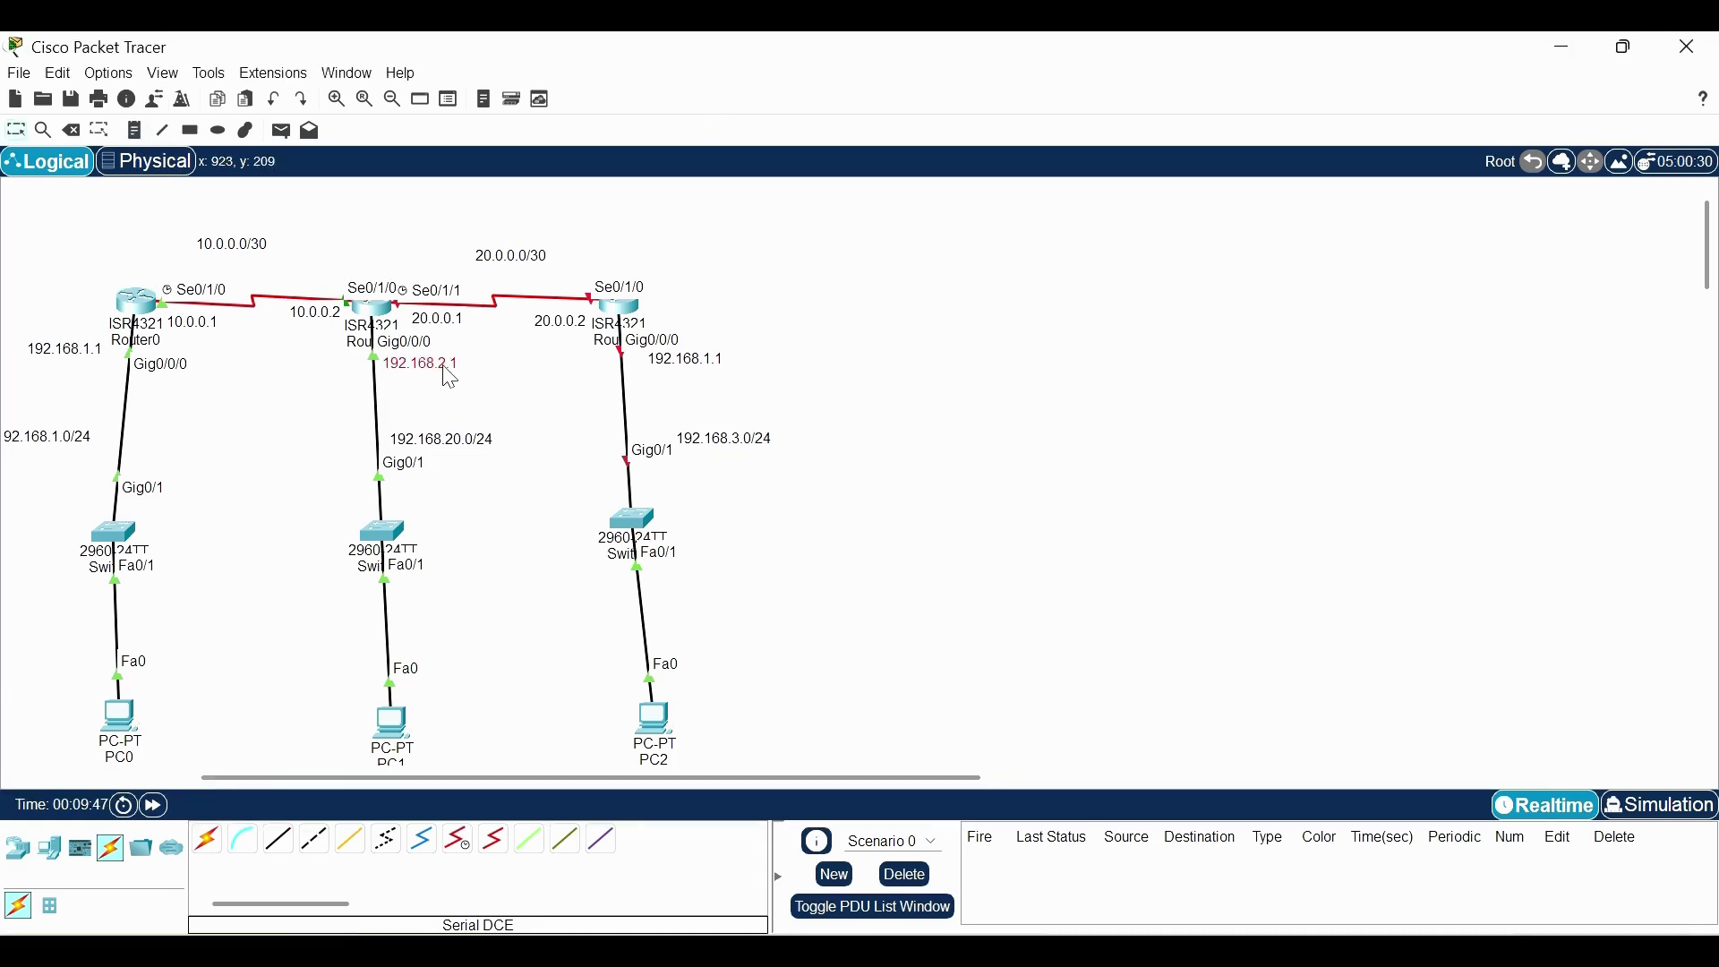
Give Router2 Gig0/0/0 the address 192.168.3.1/24 and enable it
{"action": "left_click", "coordinate": [627, 324]}
{"action": "left_click_drag", "start_coordinate": [1129, 41], "coordinate": [1121, 272]}
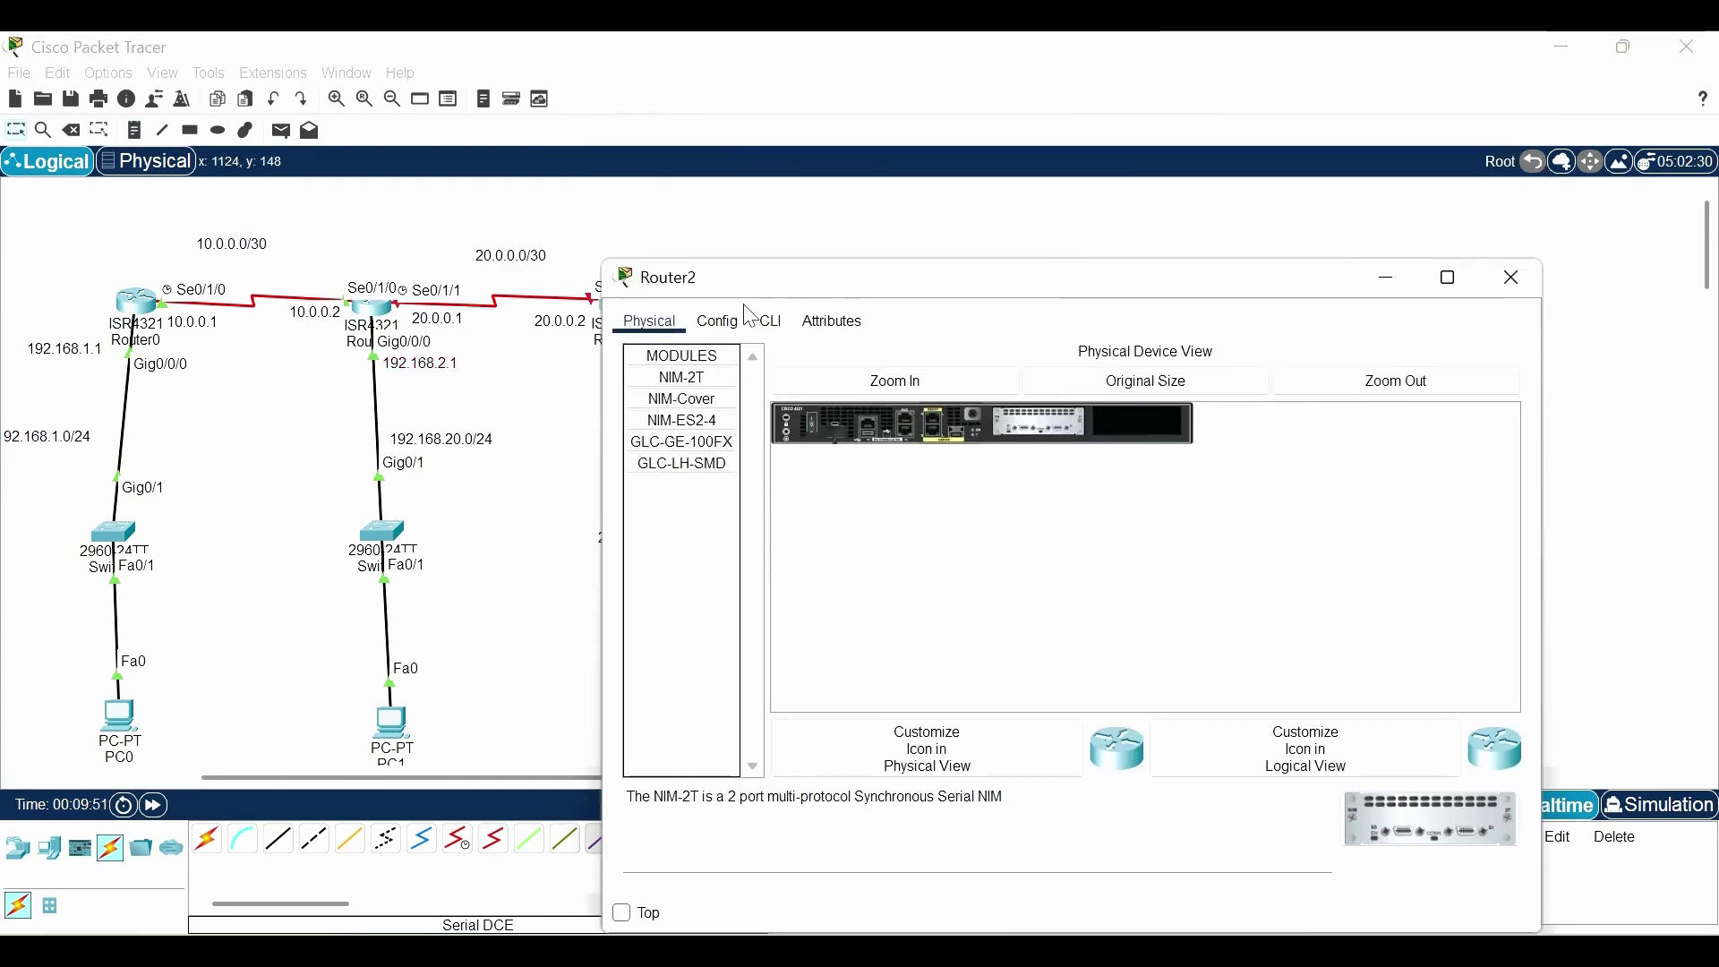
{"action": "left_click", "coordinate": [764, 323]}
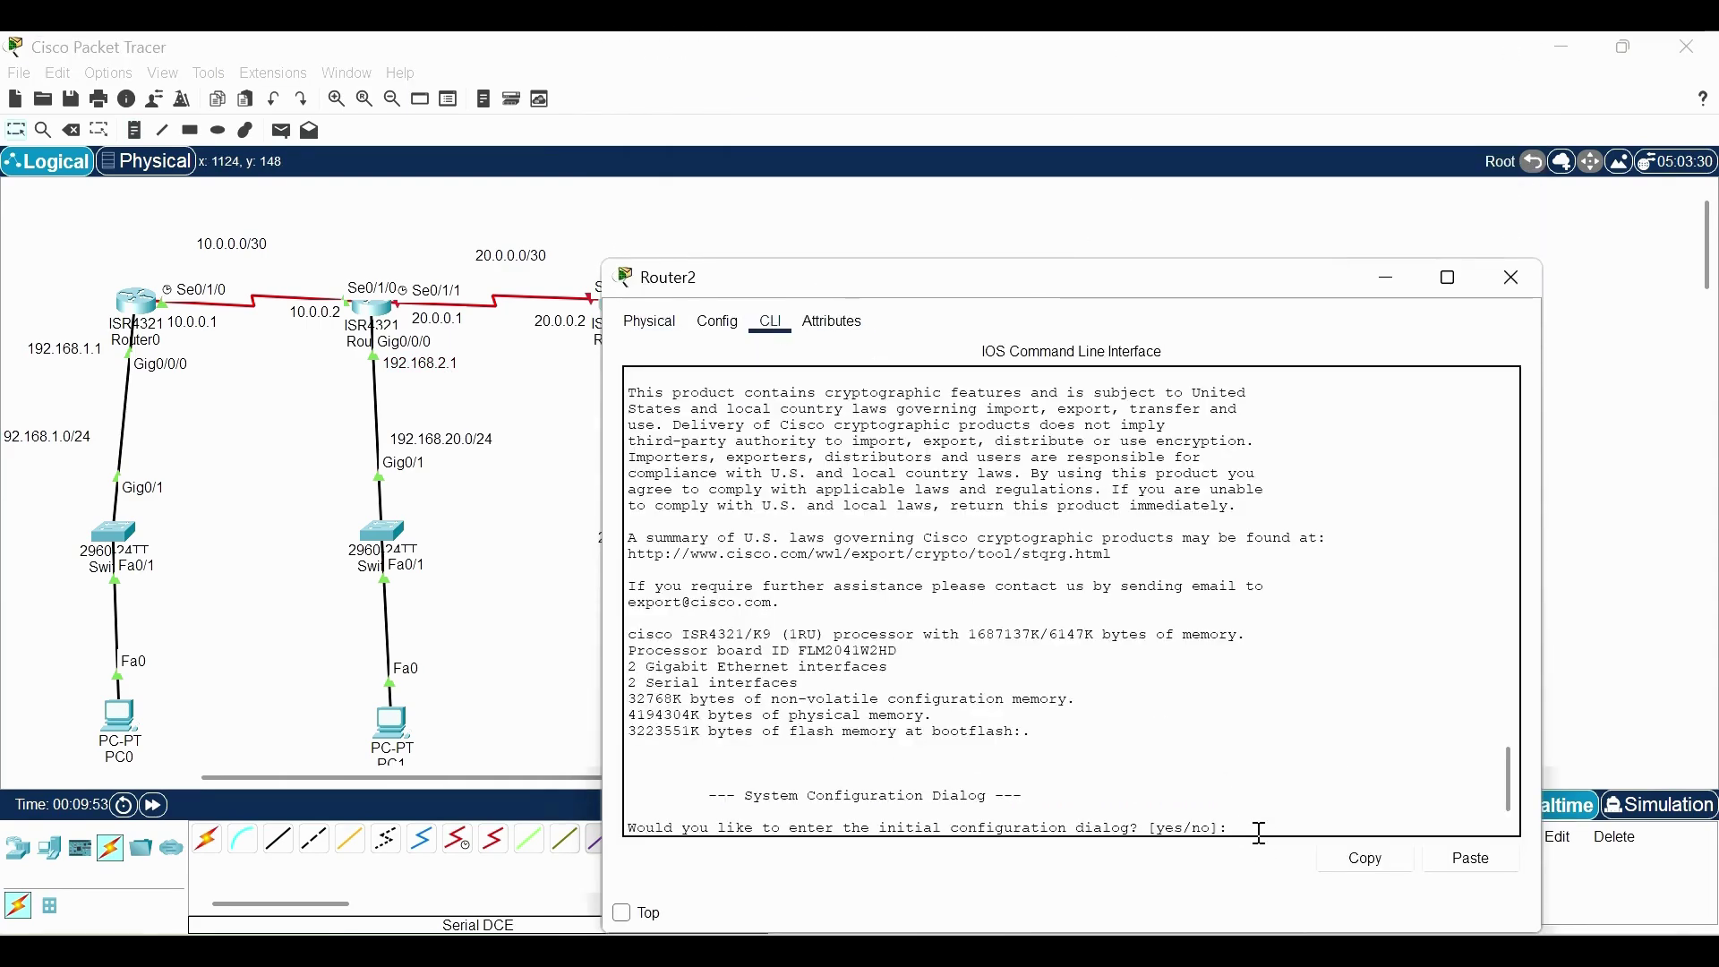
{"action": "type", "text": "no"}
{"action": "key", "text": "Return"}
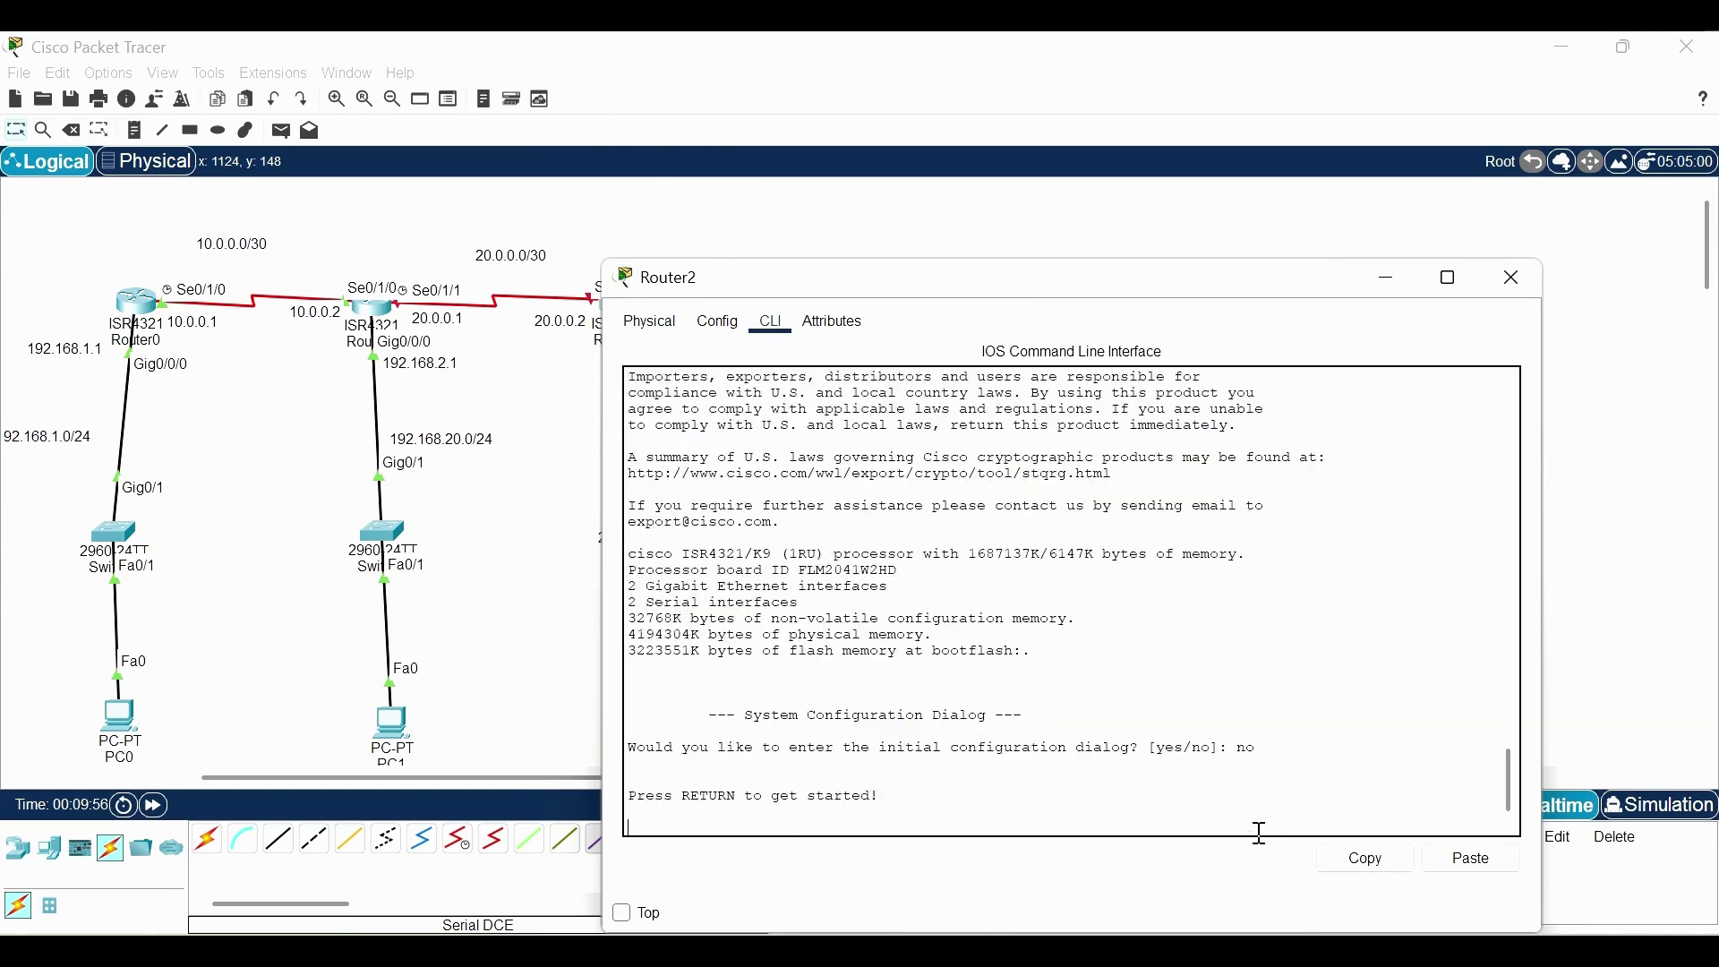
{"action": "key", "text": "Return"}
{"action": "key", "text": "Return"}
{"action": "type", "text": "co"}
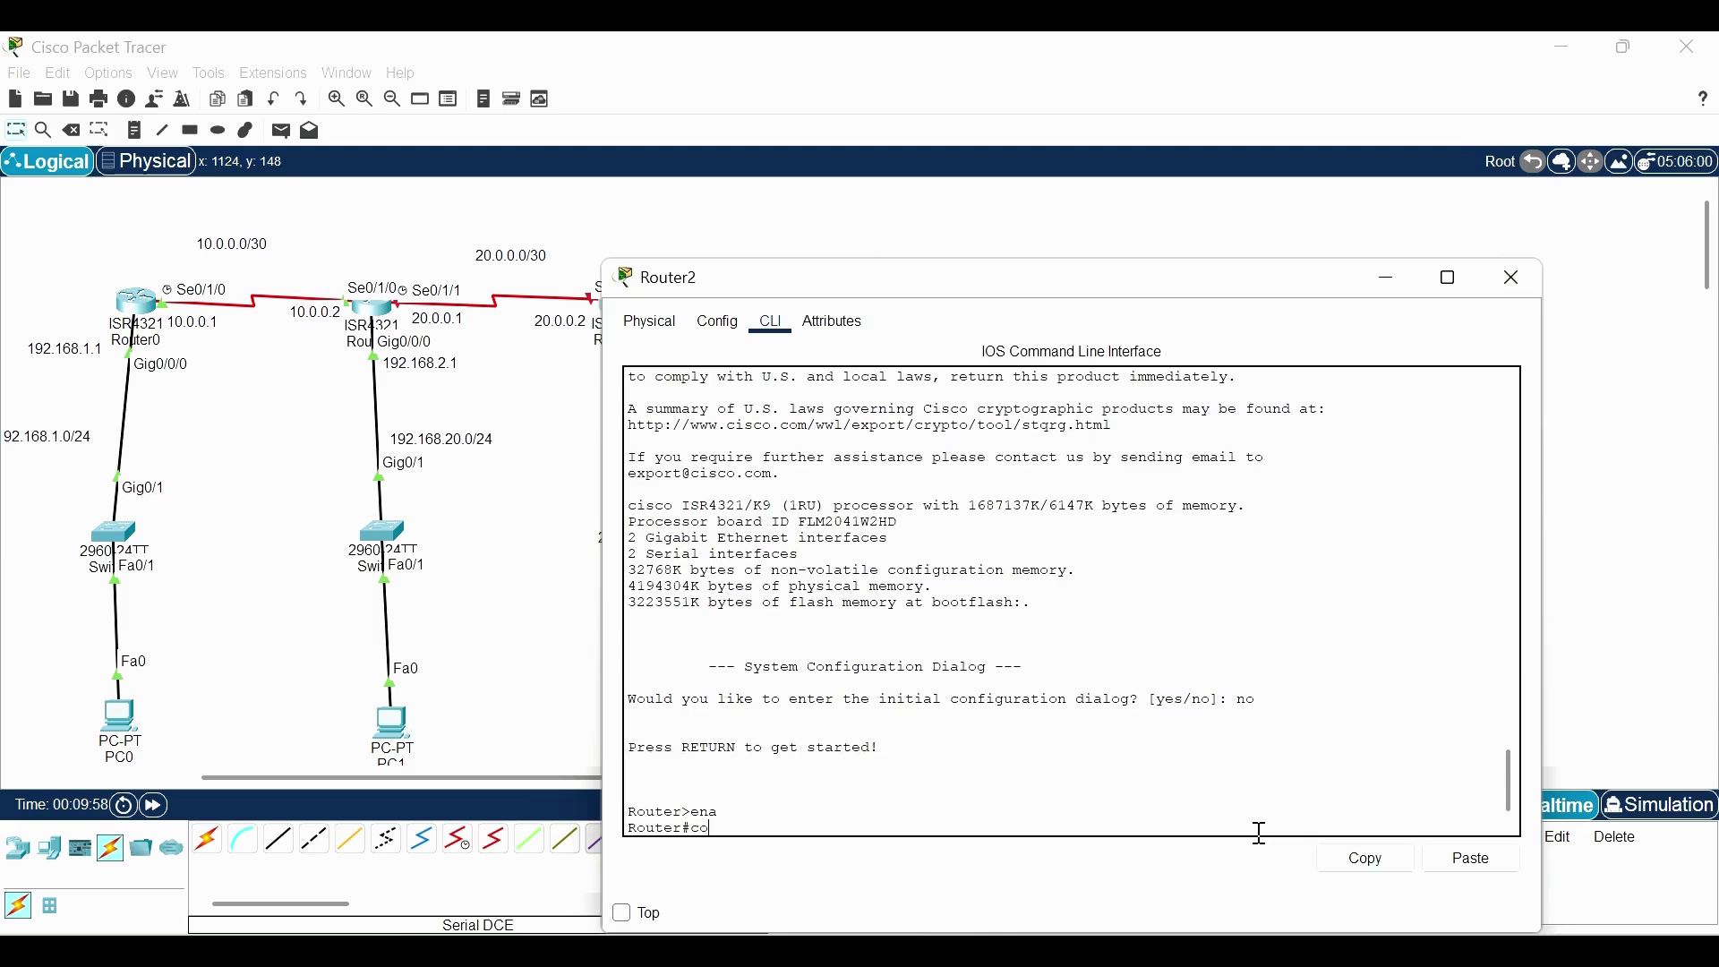
{"action": "type", "text": "nf t"}
{"action": "key", "text": "Return"}
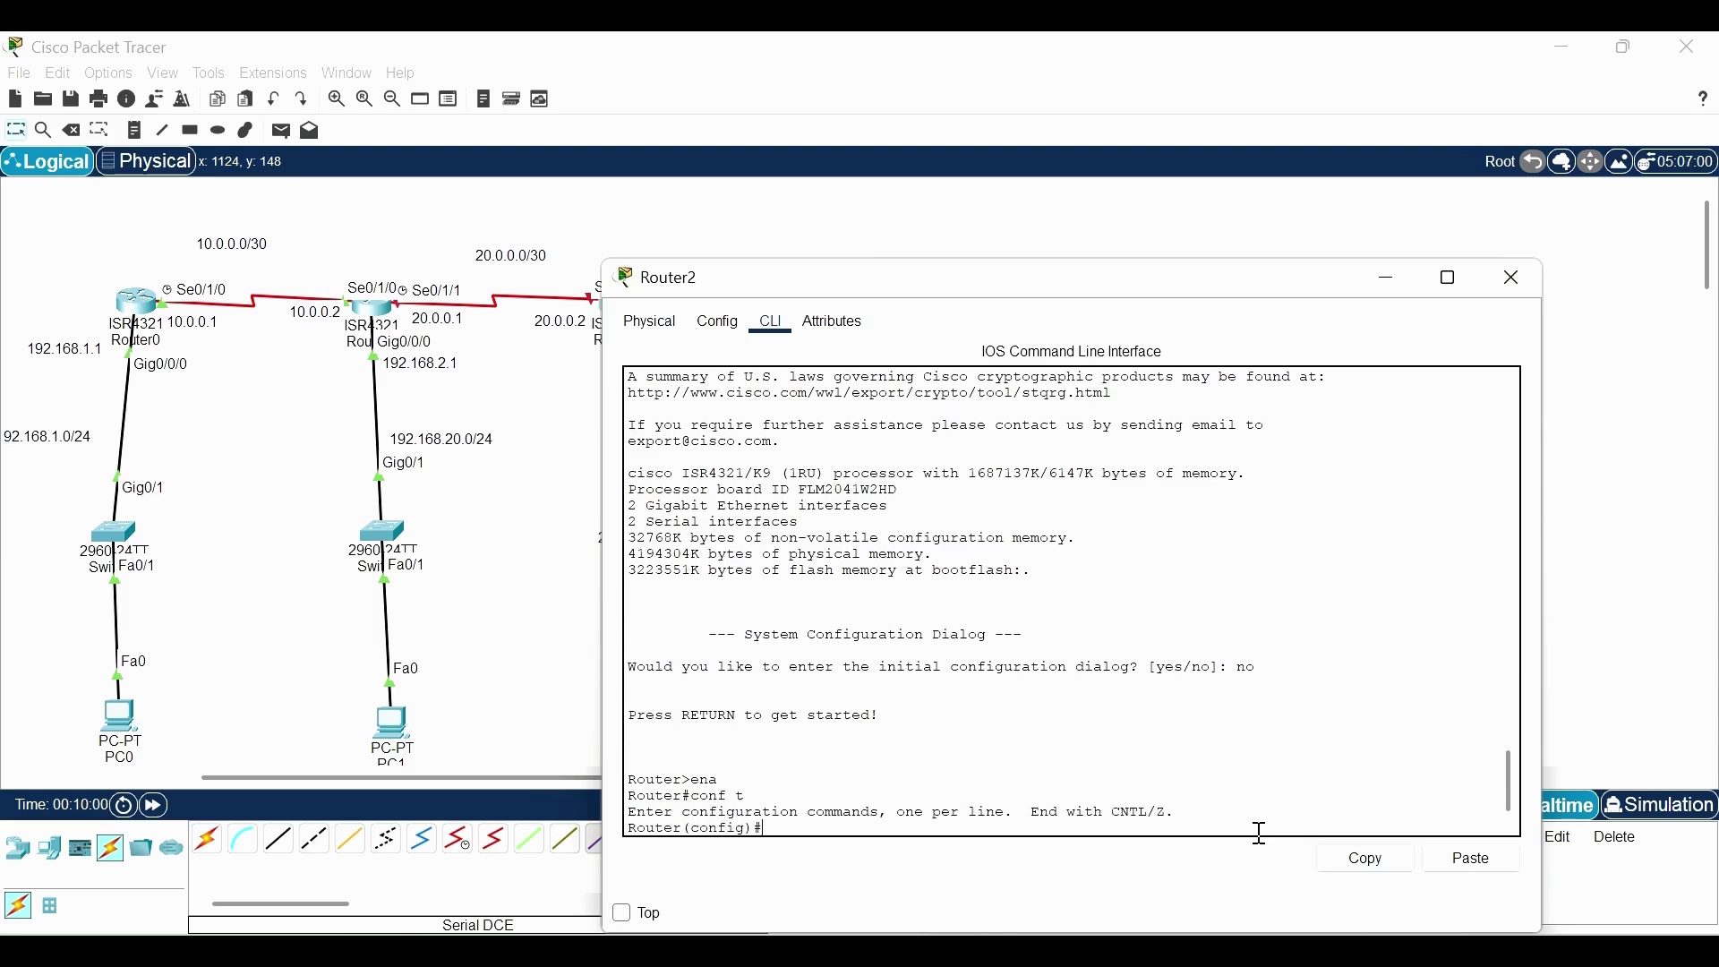
{"action": "type", "text": "int g0/0/0"}
{"action": "key", "text": "Return"}
{"action": "type", "text": "ip add"}
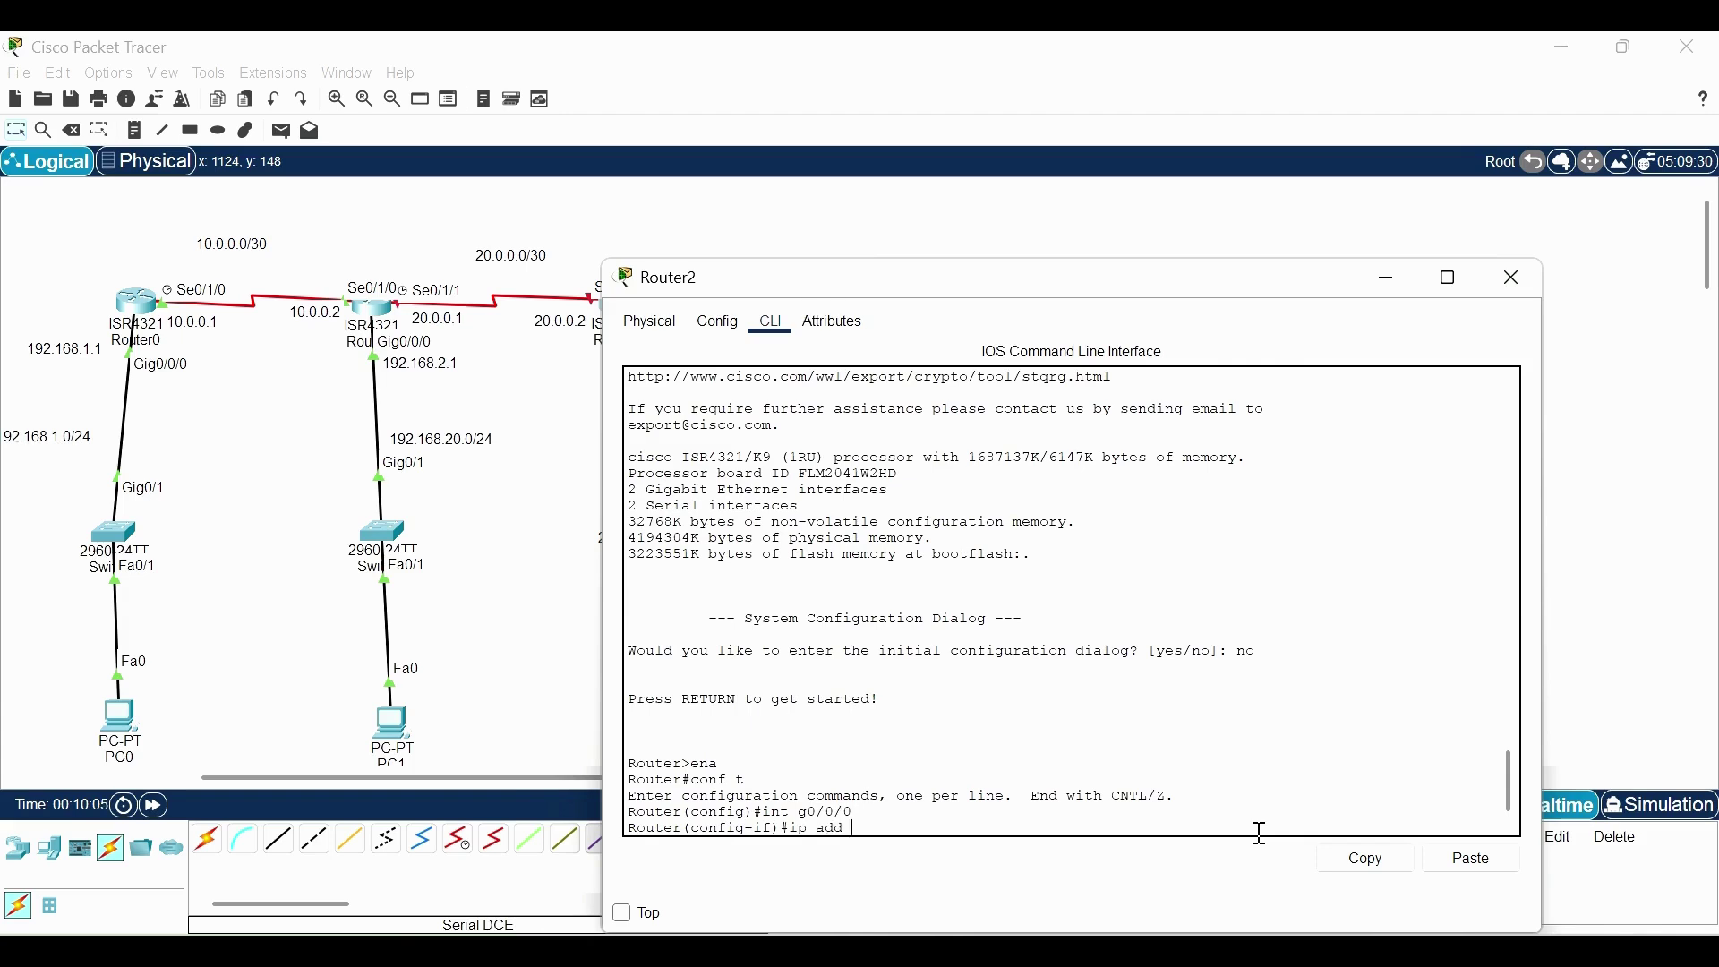
{"action": "scroll", "coordinate": [557, 614], "scroll_direction": "right", "scroll_amount": 2}
{"action": "scroll", "coordinate": [557, 614], "scroll_direction": "right", "scroll_amount": 2}
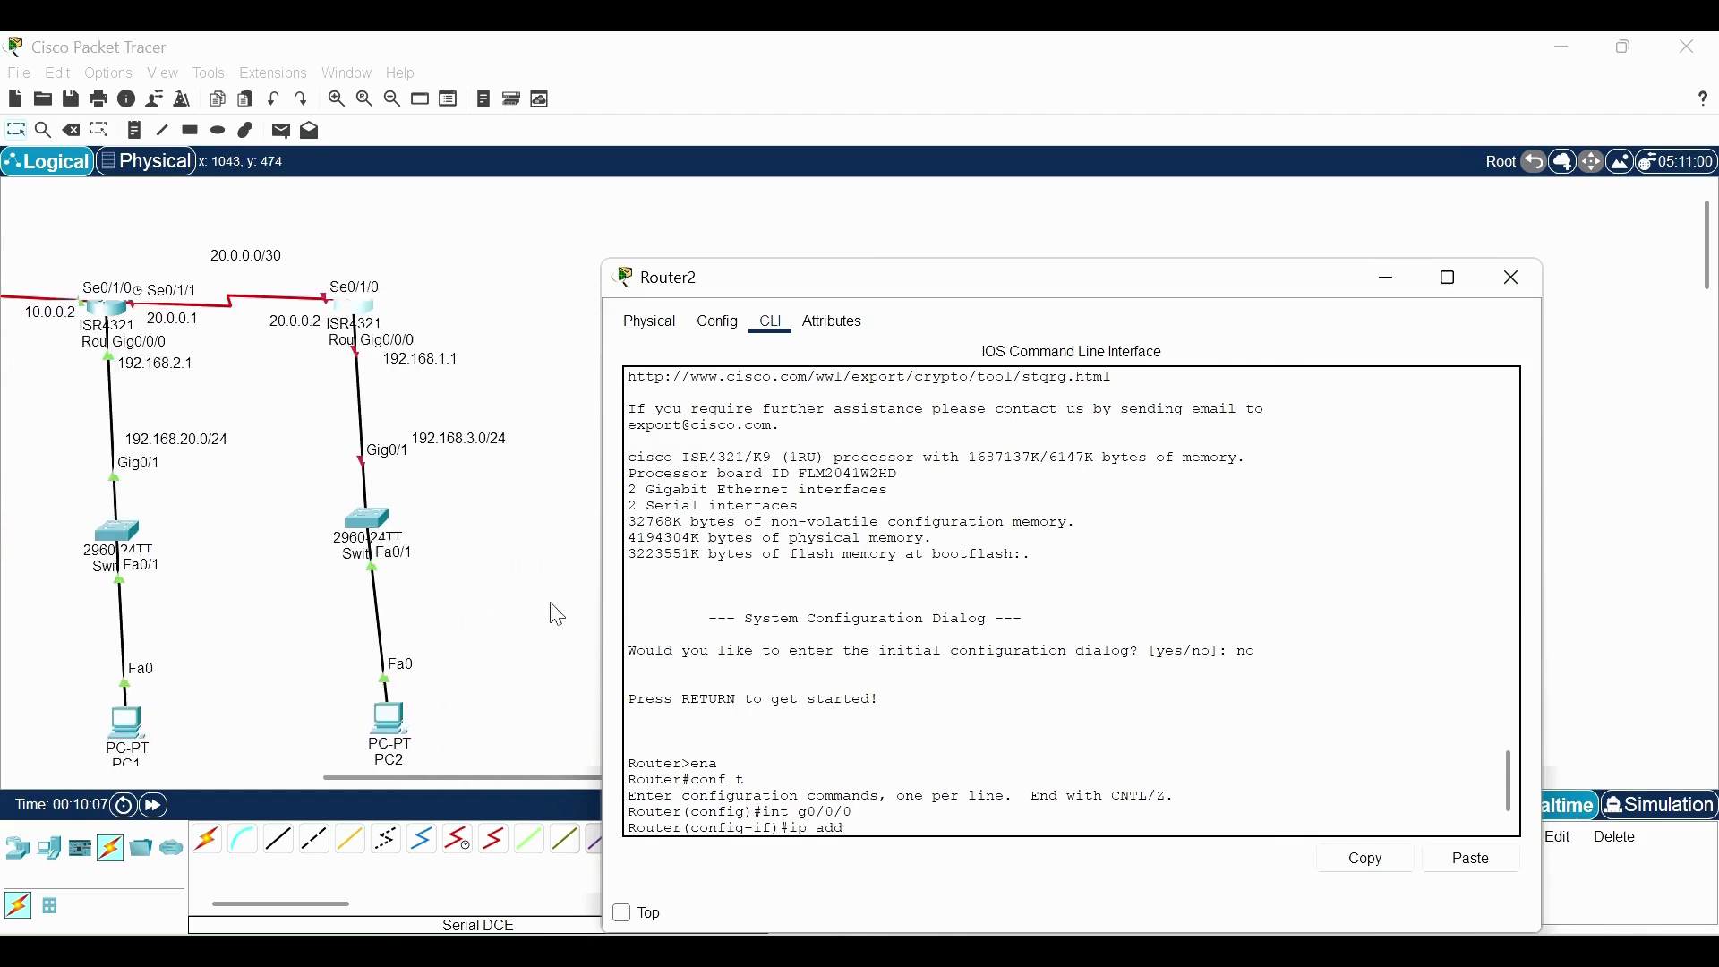
{"action": "type", "text": "92.168.3."}
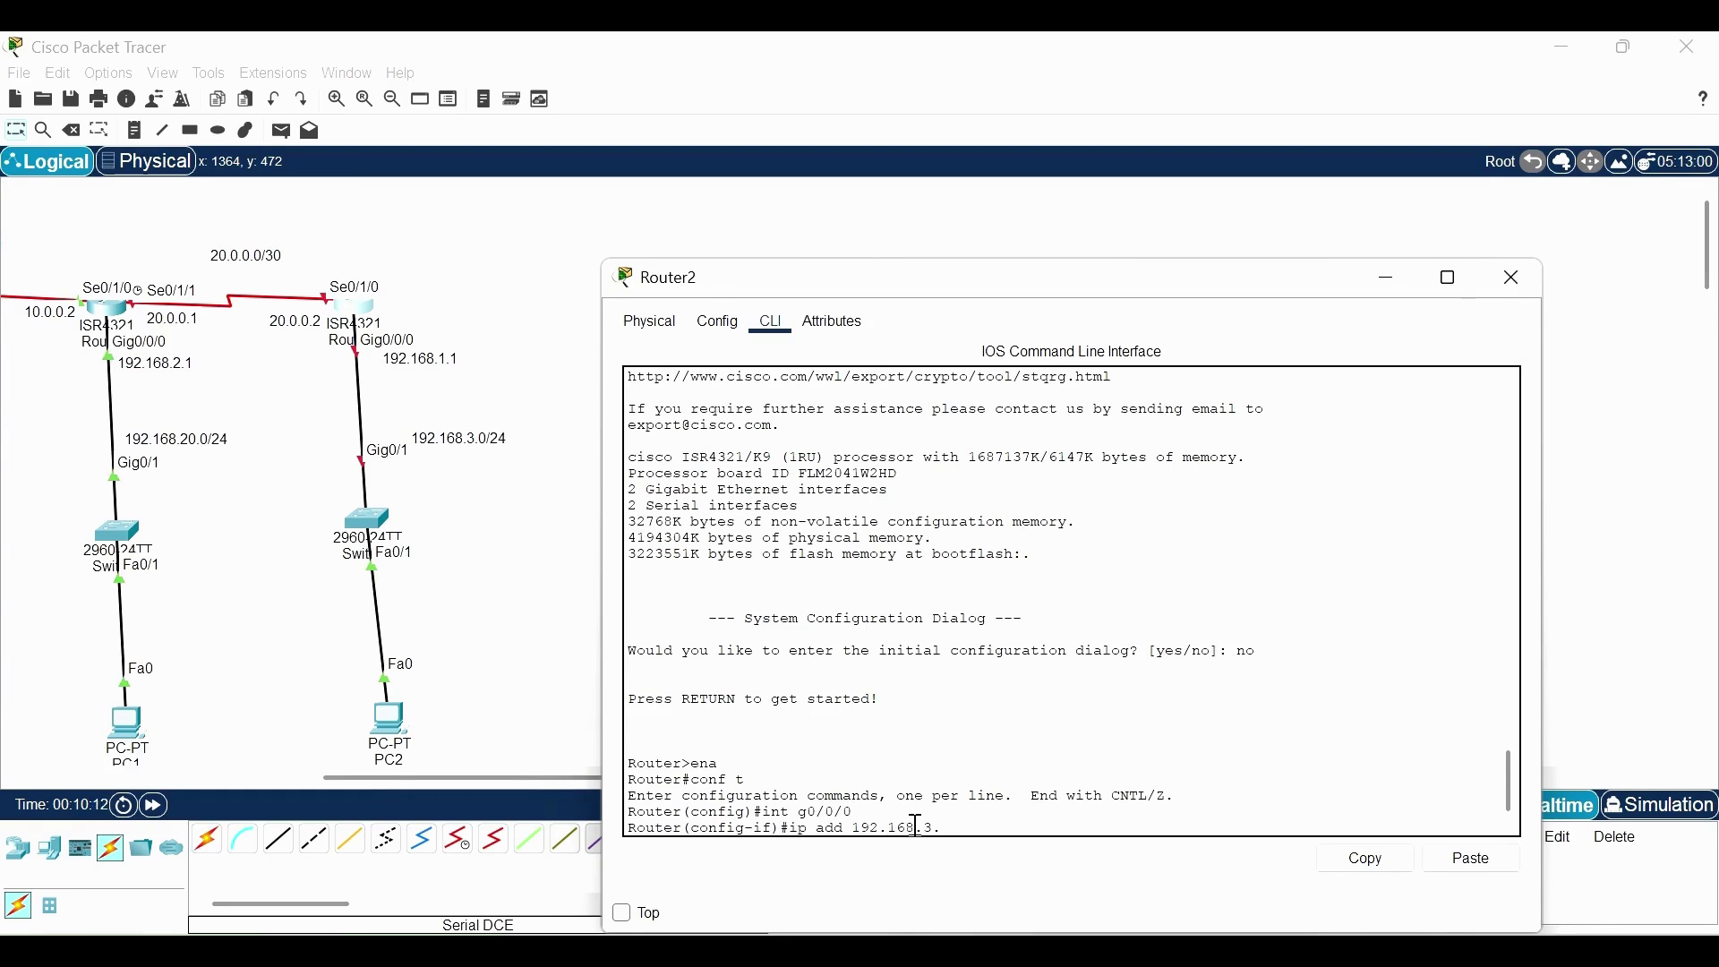
{"action": "type", "text": "1 255.255.255.0"}
{"action": "key", "text": "Return"}
{"action": "type", "text": "no sh"}
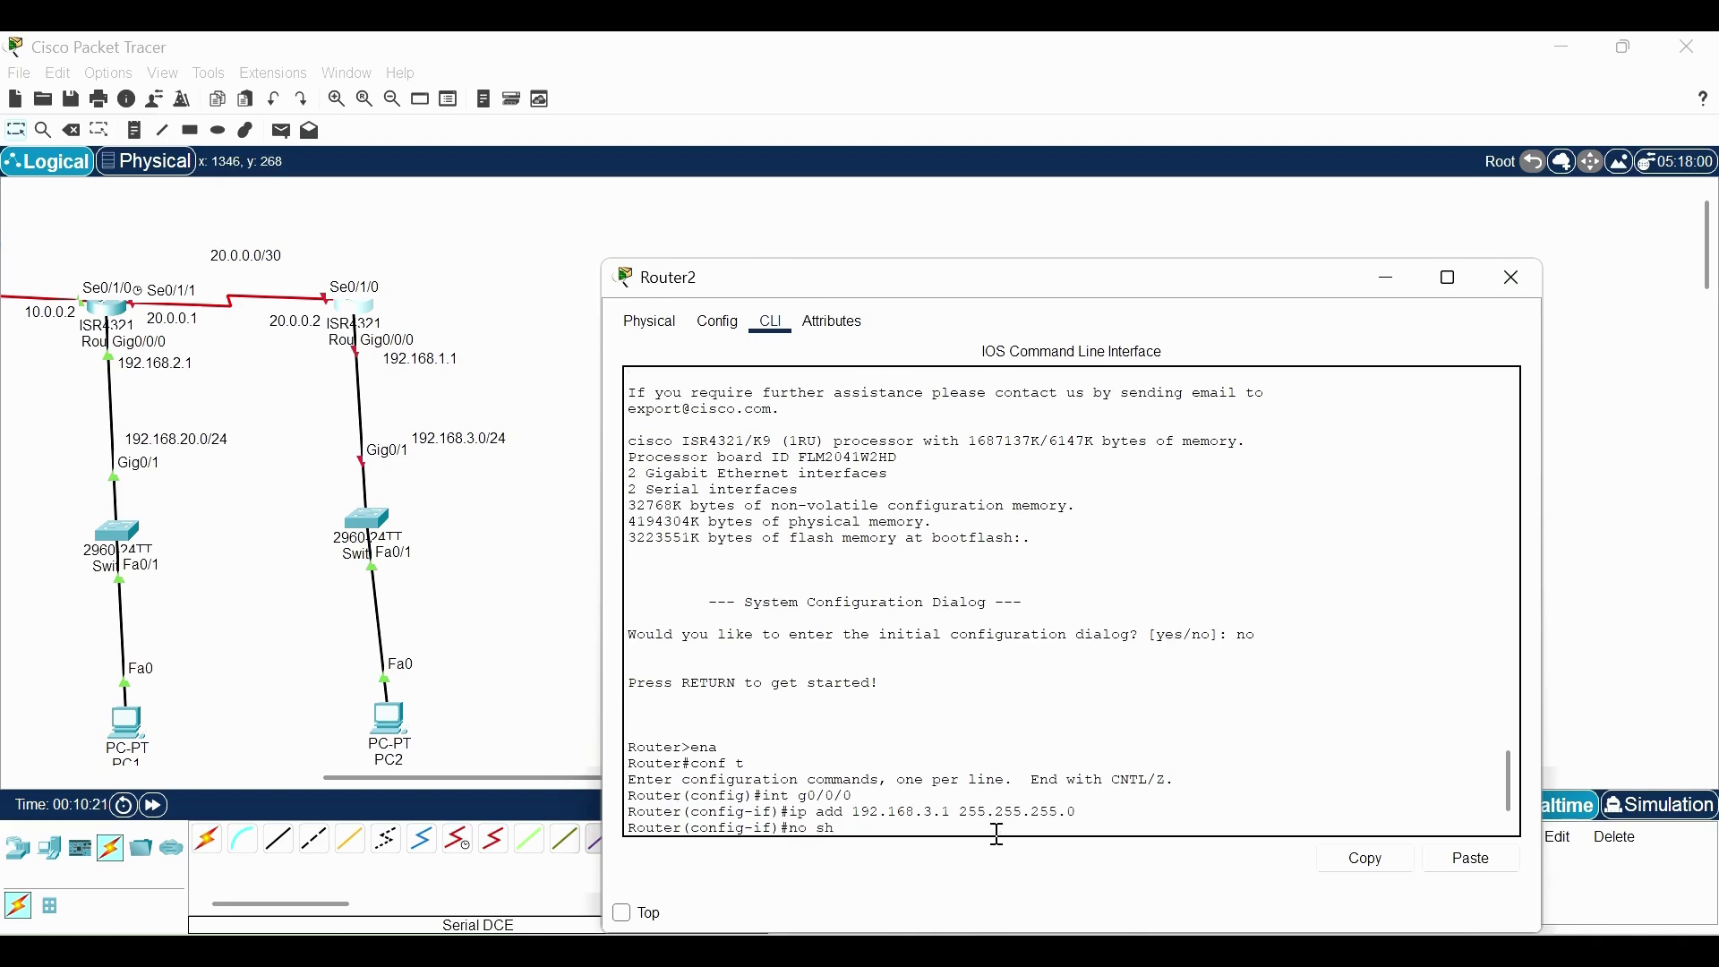
{"action": "type", "text": "ut"}
{"action": "key", "text": "Return"}
{"action": "key", "text": "Return"}
{"action": "type", "text": "int s0/1/0"}
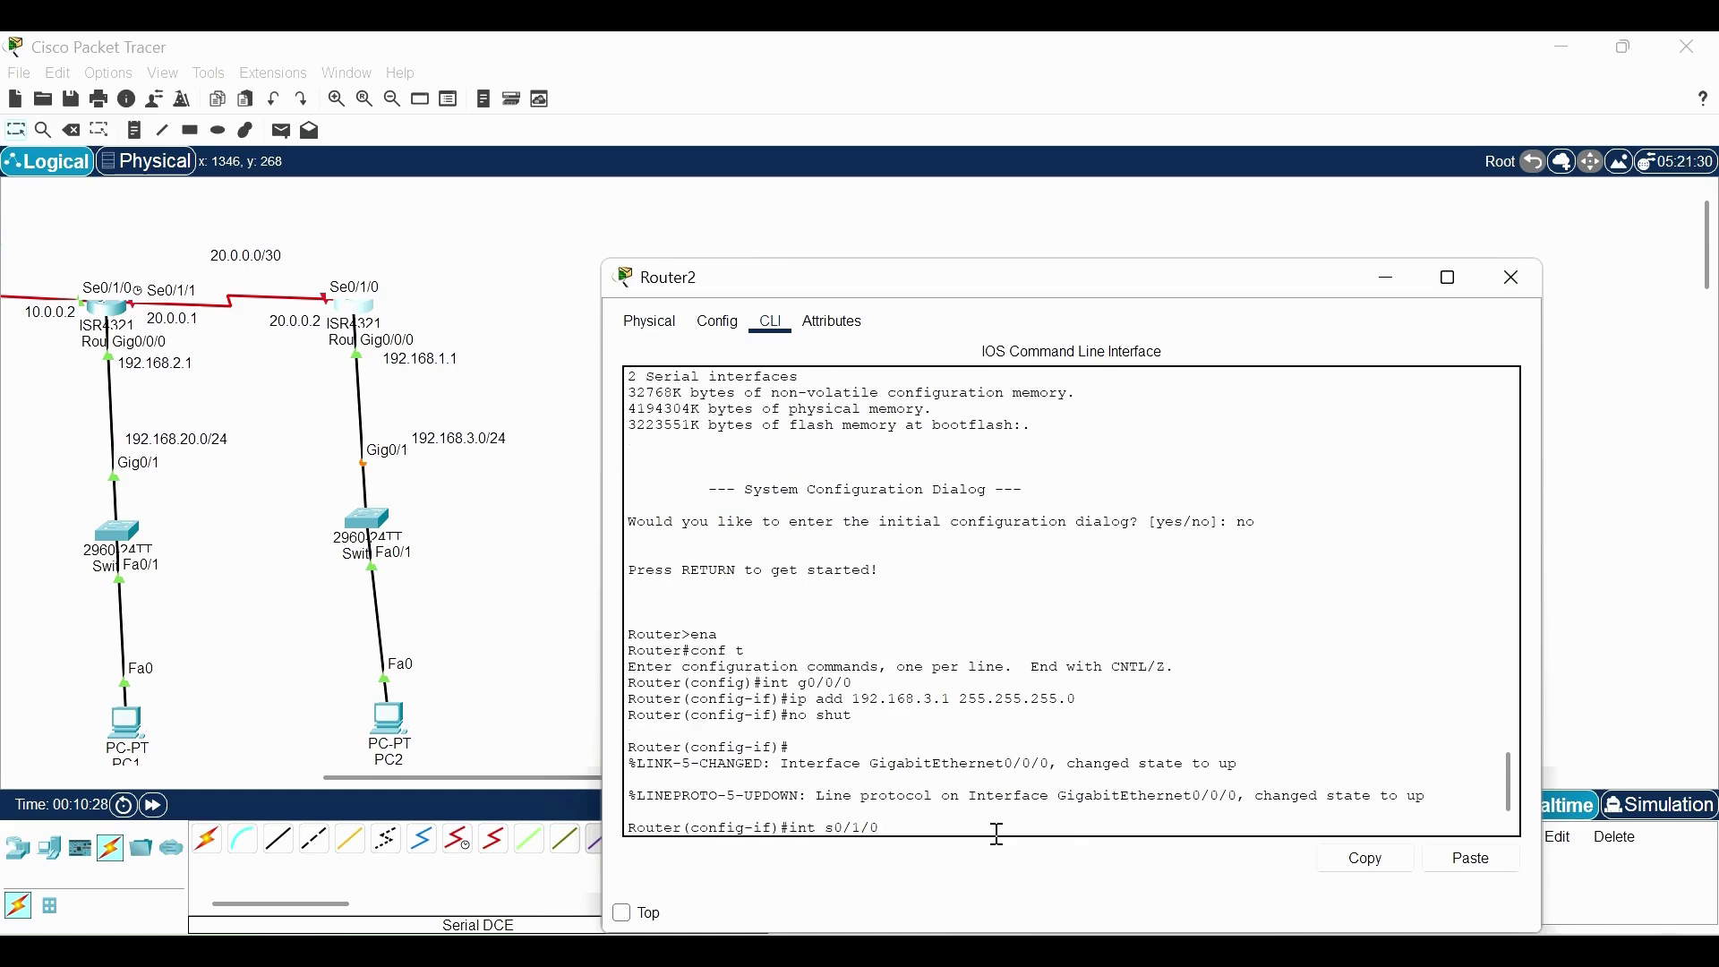
Assign 20.0.0.2/30 to Router2 Se0/1/0 and begin correcting Router2's LAN address note
{"action": "key", "text": "Return"}
{"action": "type", "text": "ip add 20.0.0.2 255.255.255.252"}
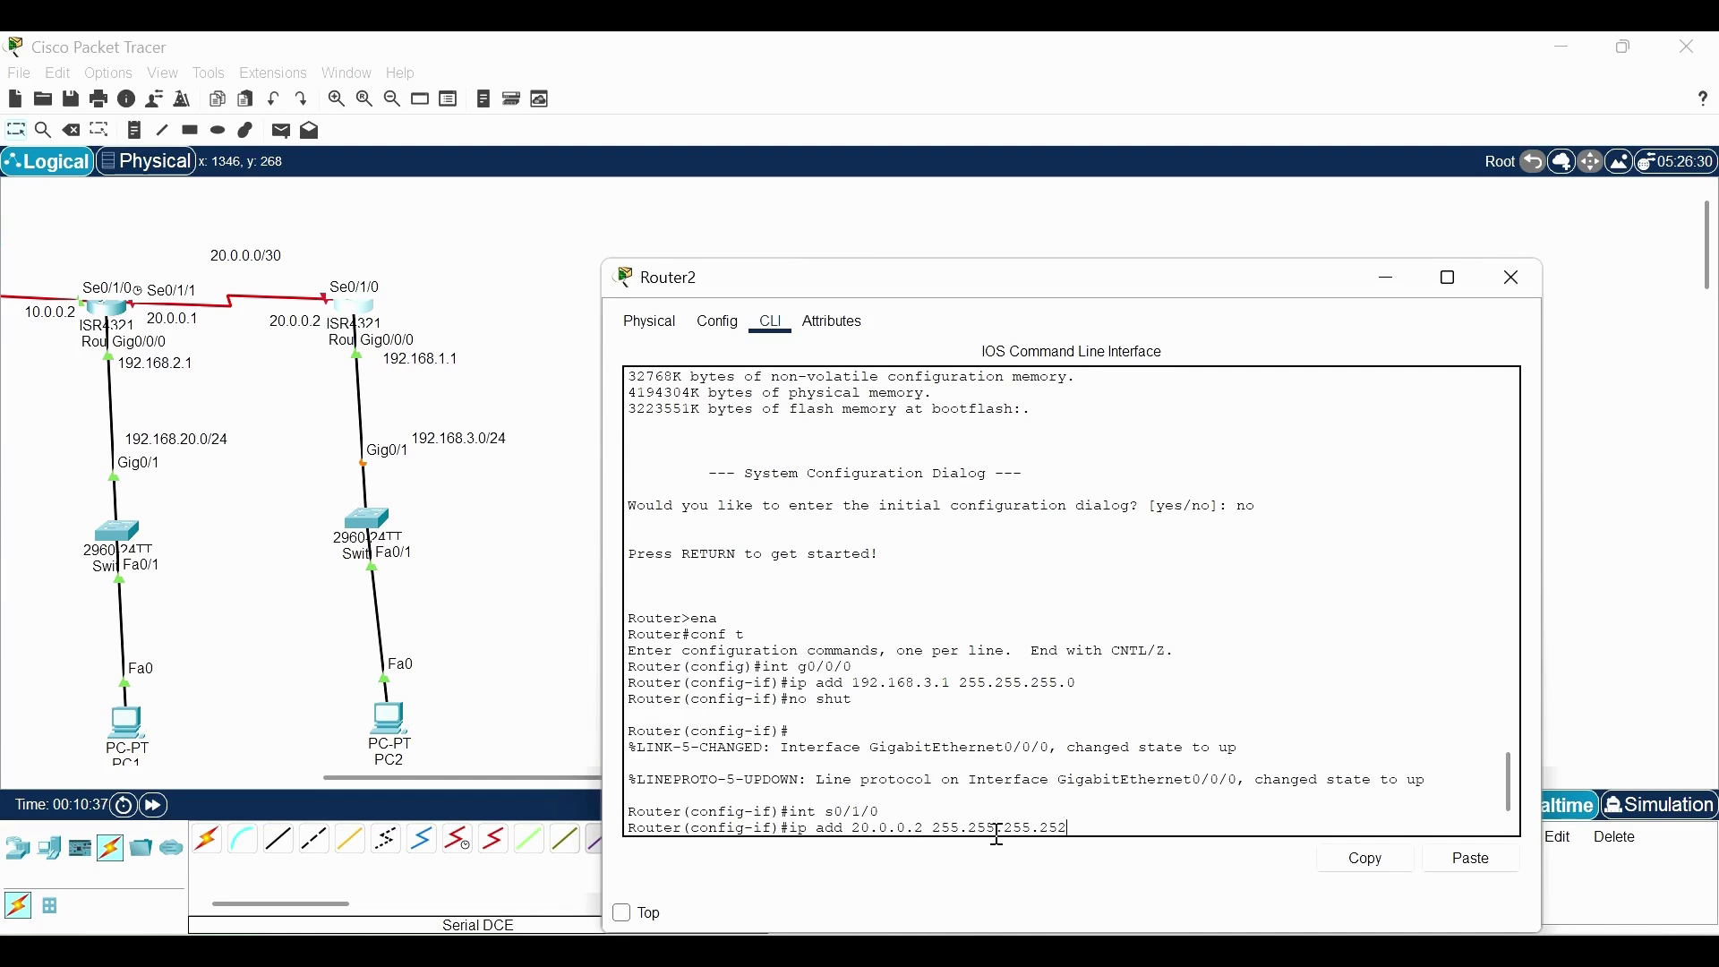
{"action": "key", "text": "Return"}
{"action": "key", "text": "Return"}
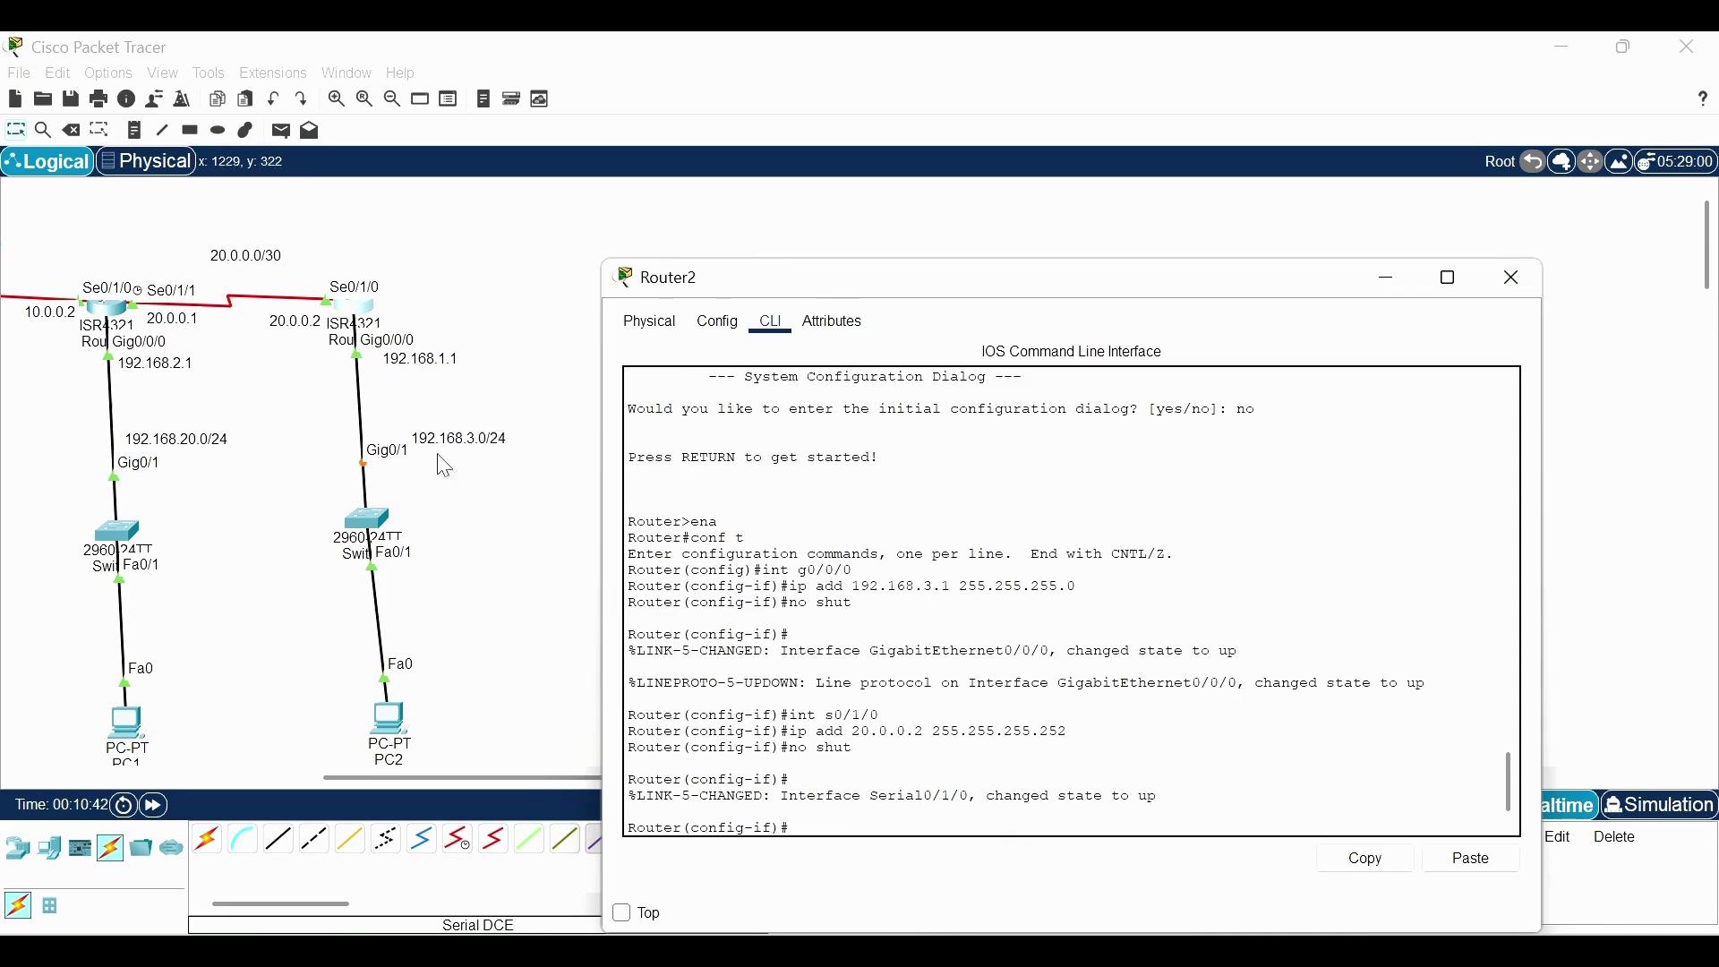
{"action": "scroll", "coordinate": [403, 363], "scroll_direction": "left", "scroll_amount": 5}
{"action": "scroll", "coordinate": [480, 392], "scroll_direction": "right", "scroll_amount": 6}
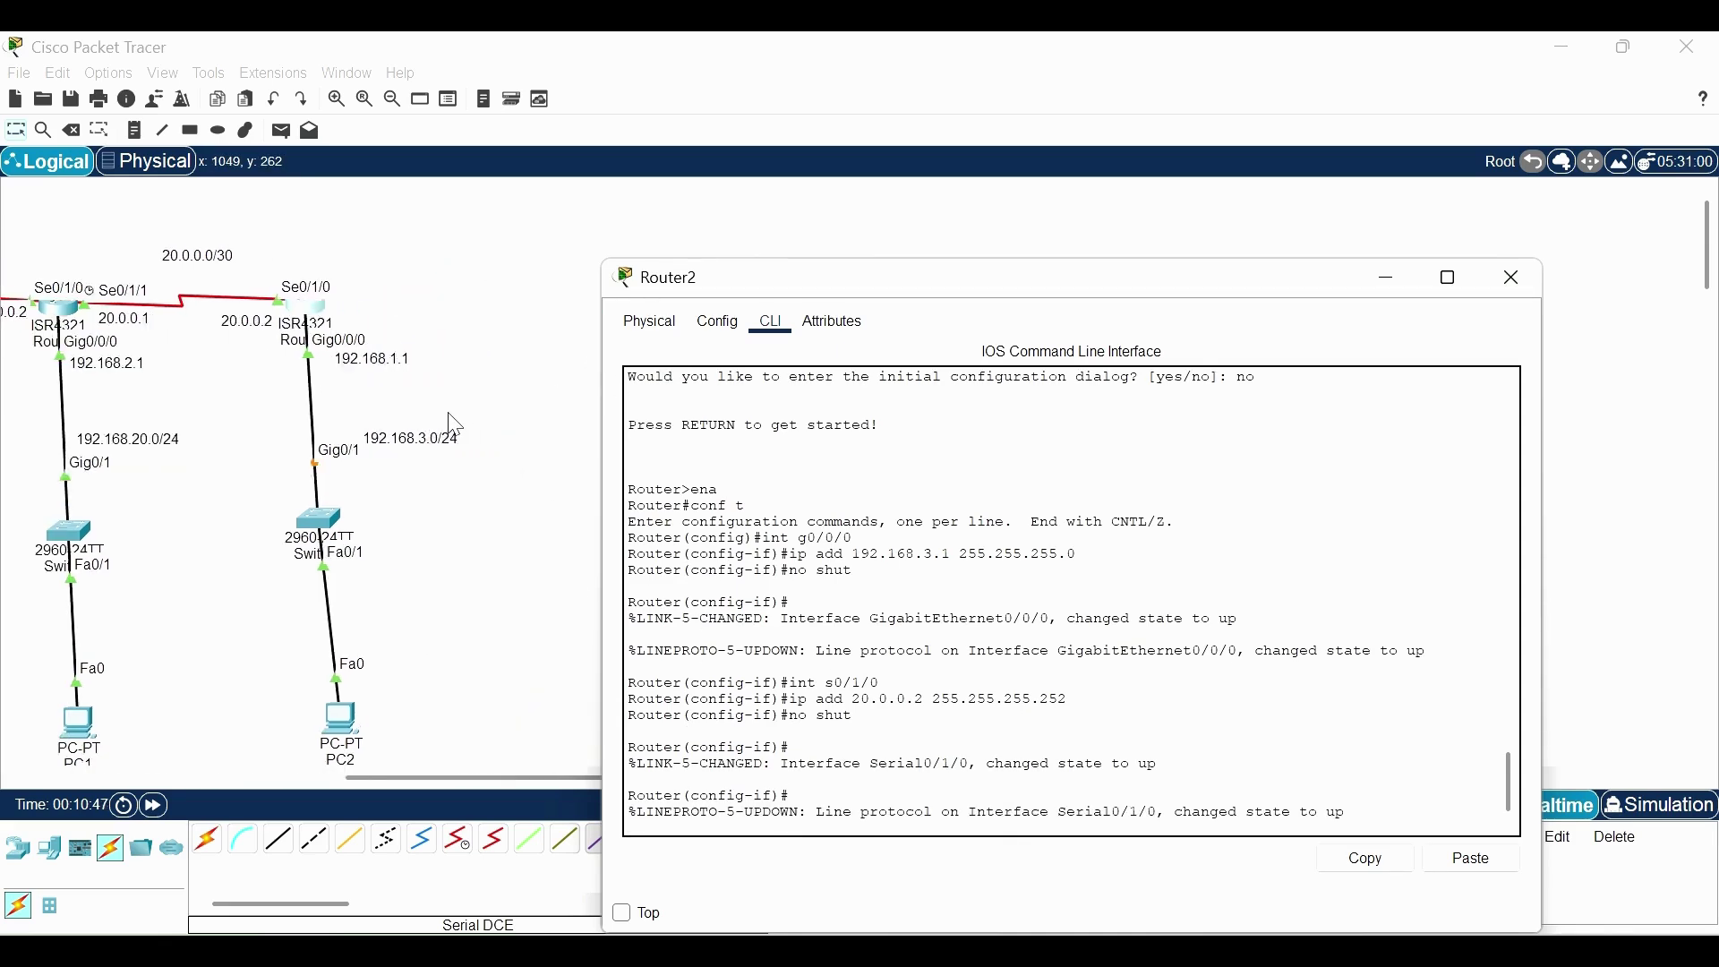
{"action": "left_click", "coordinate": [401, 358]}
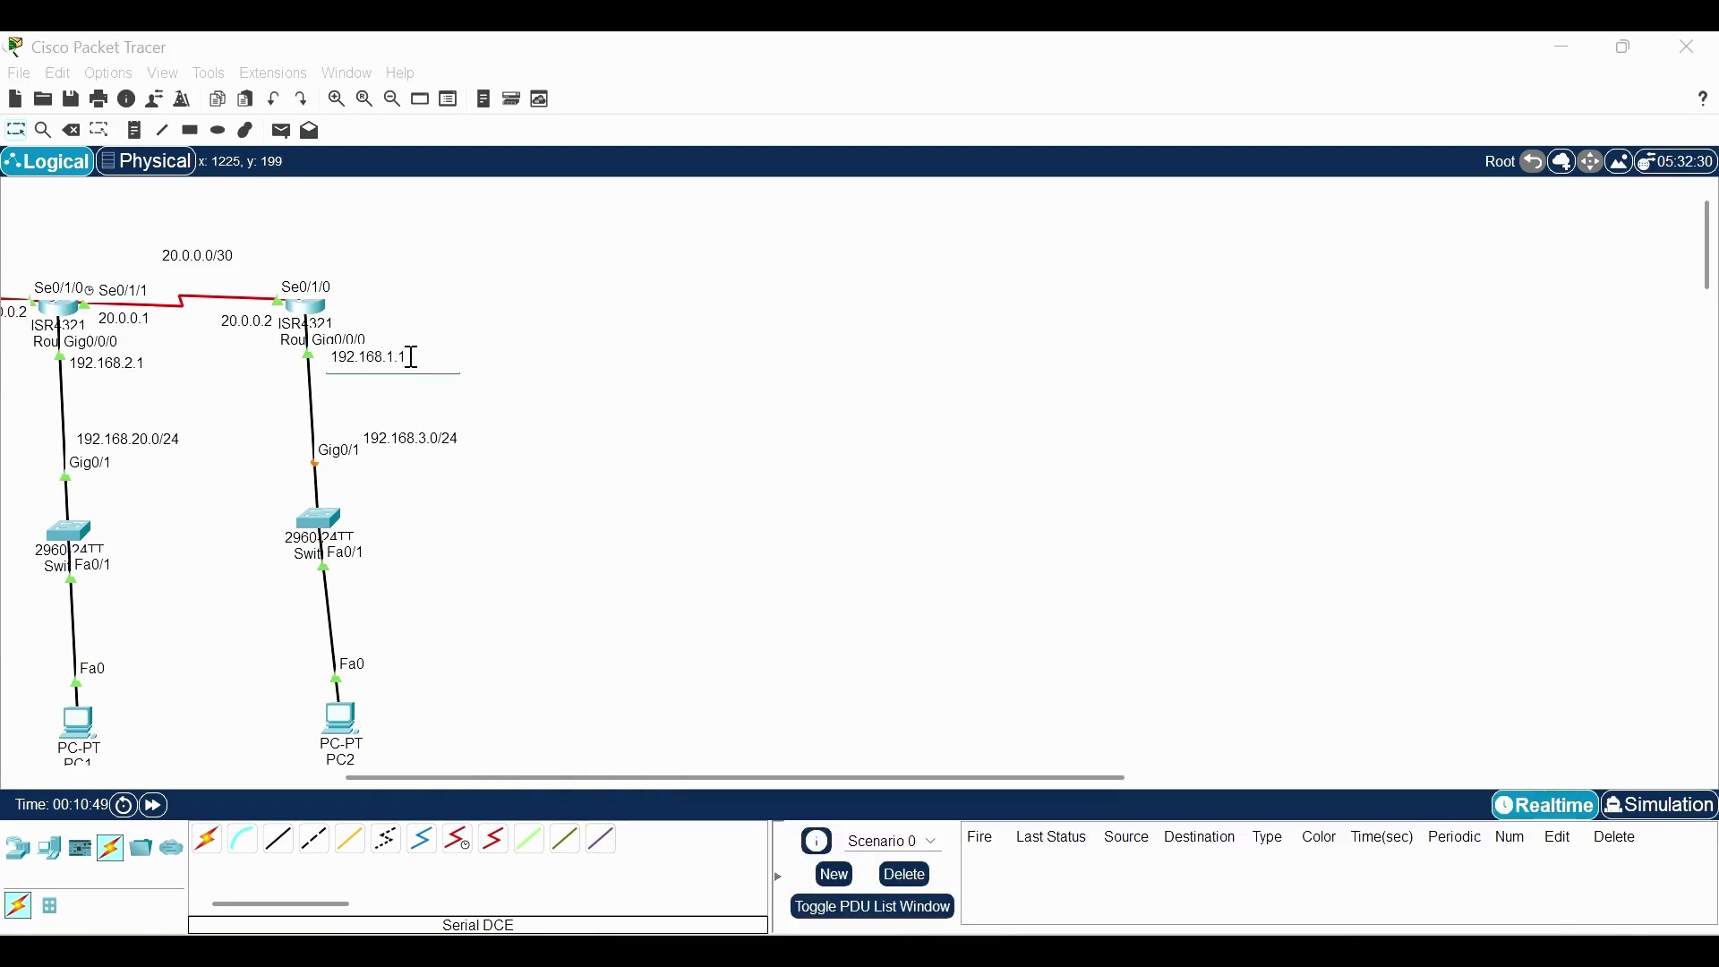
Correct the Router2 LAN note to read 192.168.3.1
{"action": "key", "text": "Left"}
{"action": "key", "text": "Left"}
{"action": "key", "text": "BackSpace"}
{"action": "type", "text": "3"}
{"action": "left_click", "coordinate": [520, 384]}
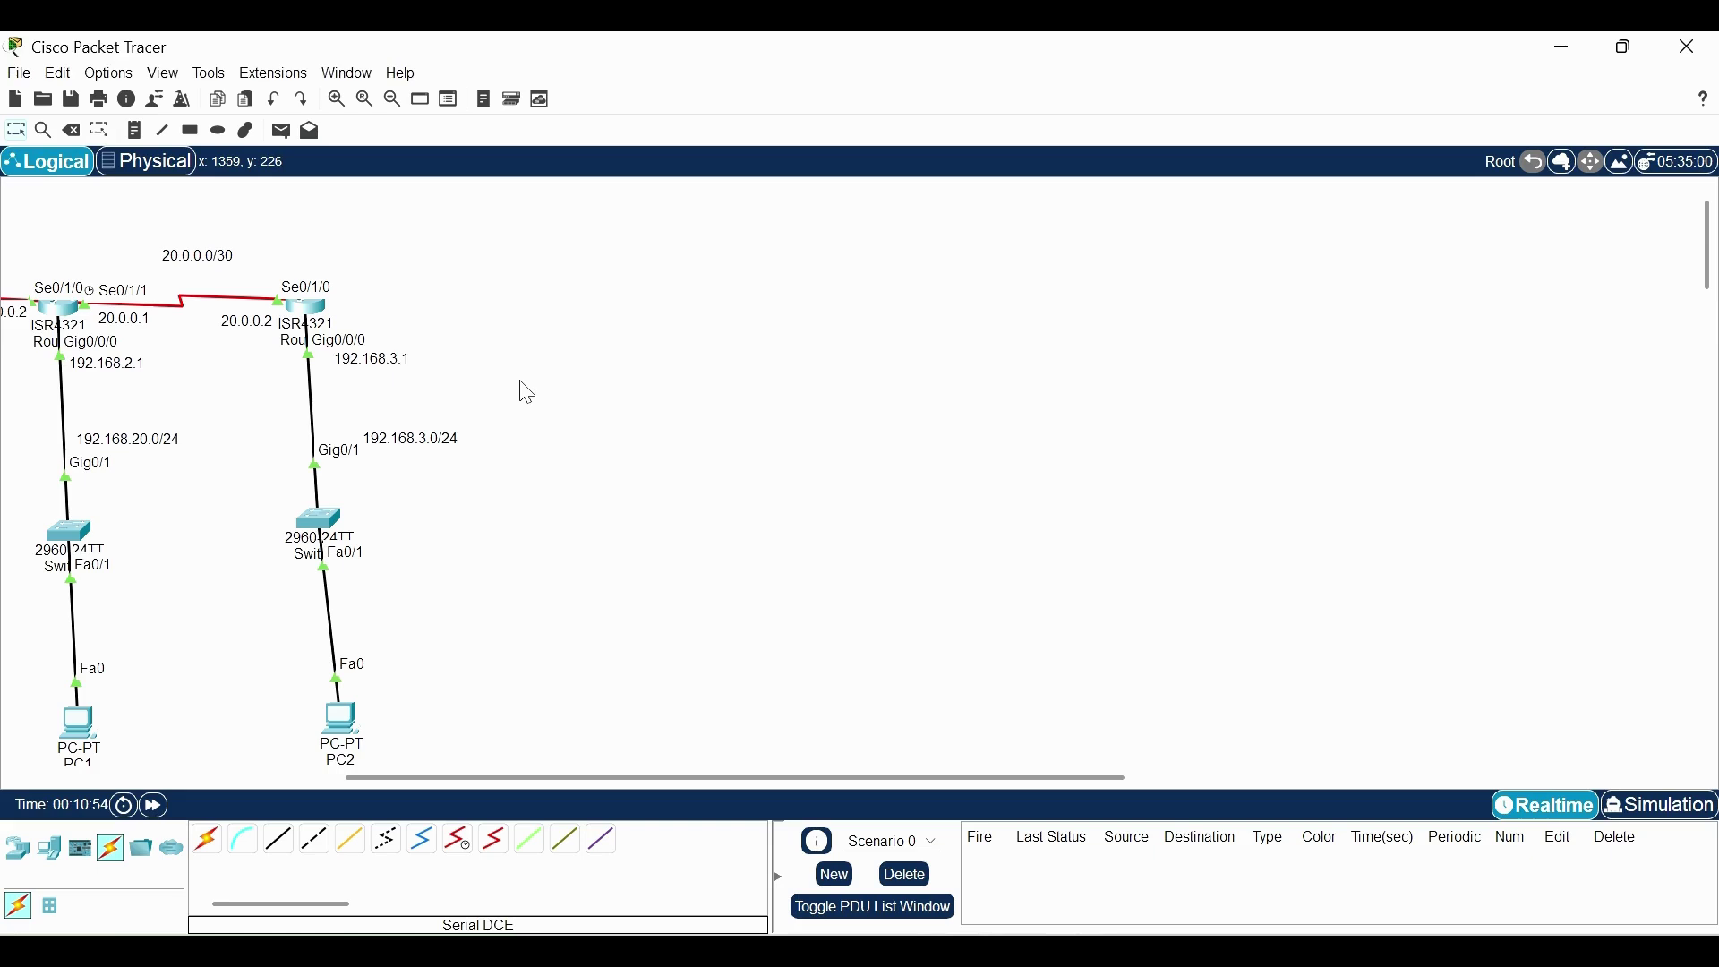
{"action": "scroll", "coordinate": [458, 392], "scroll_direction": "left", "scroll_amount": 2}
{"action": "scroll", "coordinate": [409, 398], "scroll_direction": "left", "scroll_amount": 5}
{"action": "scroll", "coordinate": [409, 393], "scroll_direction": "left", "scroll_amount": 2}
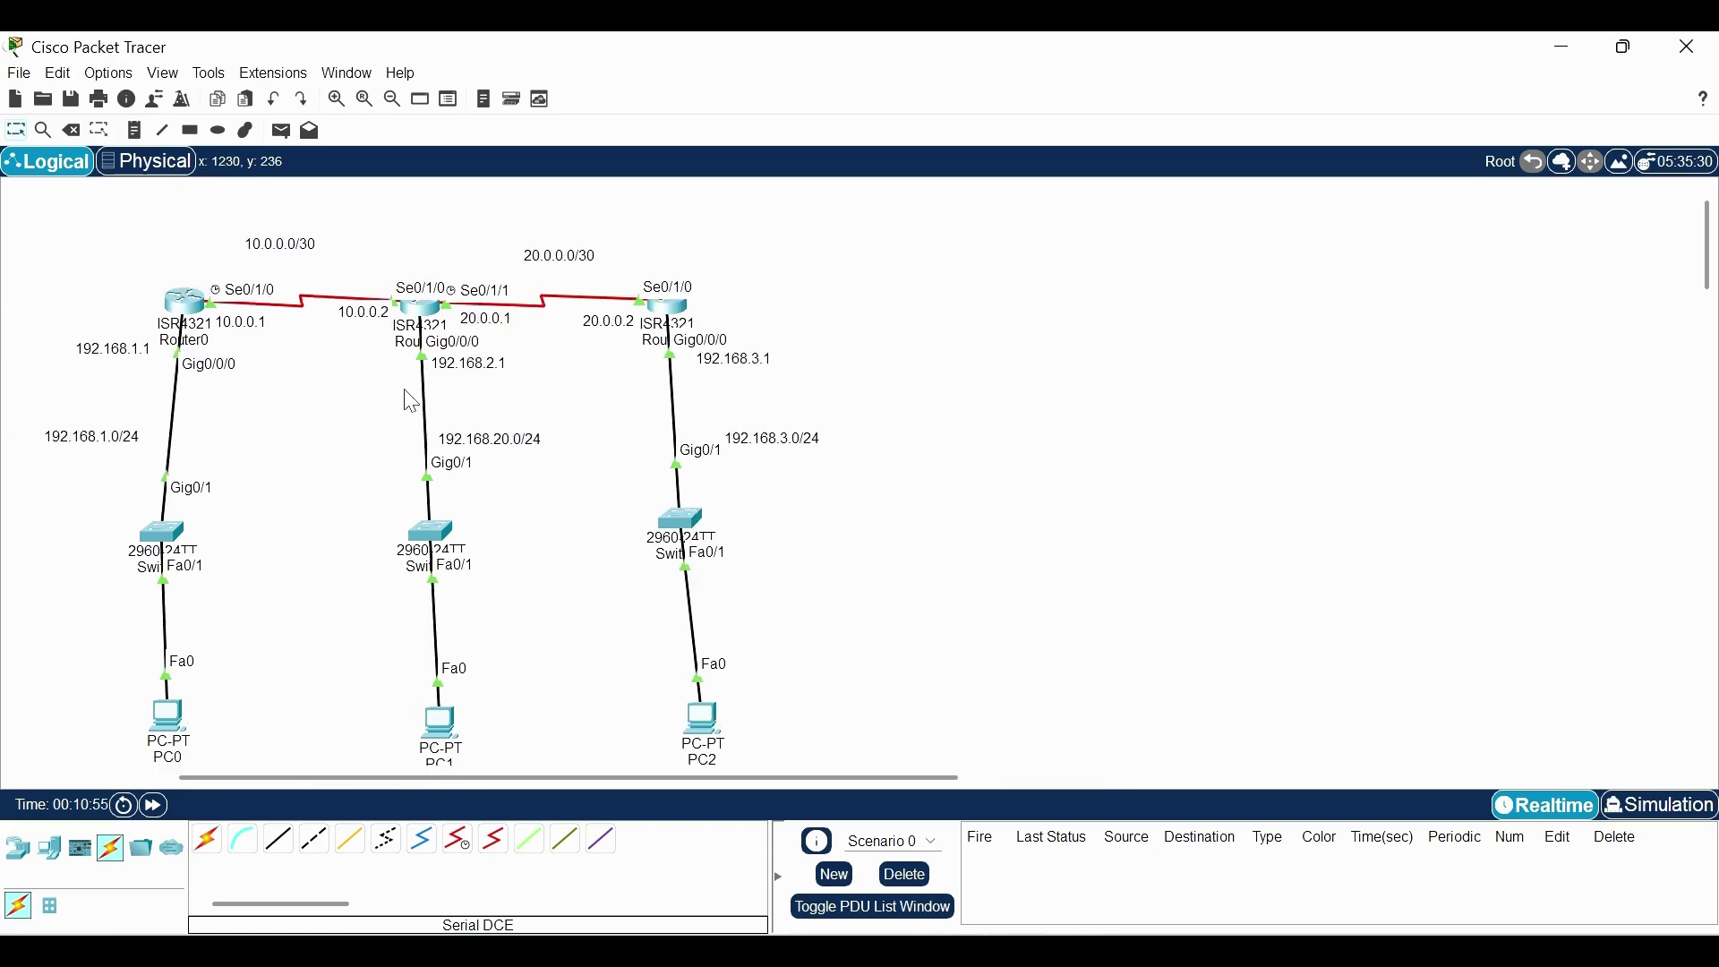
Set Router0 Serial0/1/0 clock rate to 64000 and toggle its port status
{"action": "left_click", "coordinate": [188, 307]}
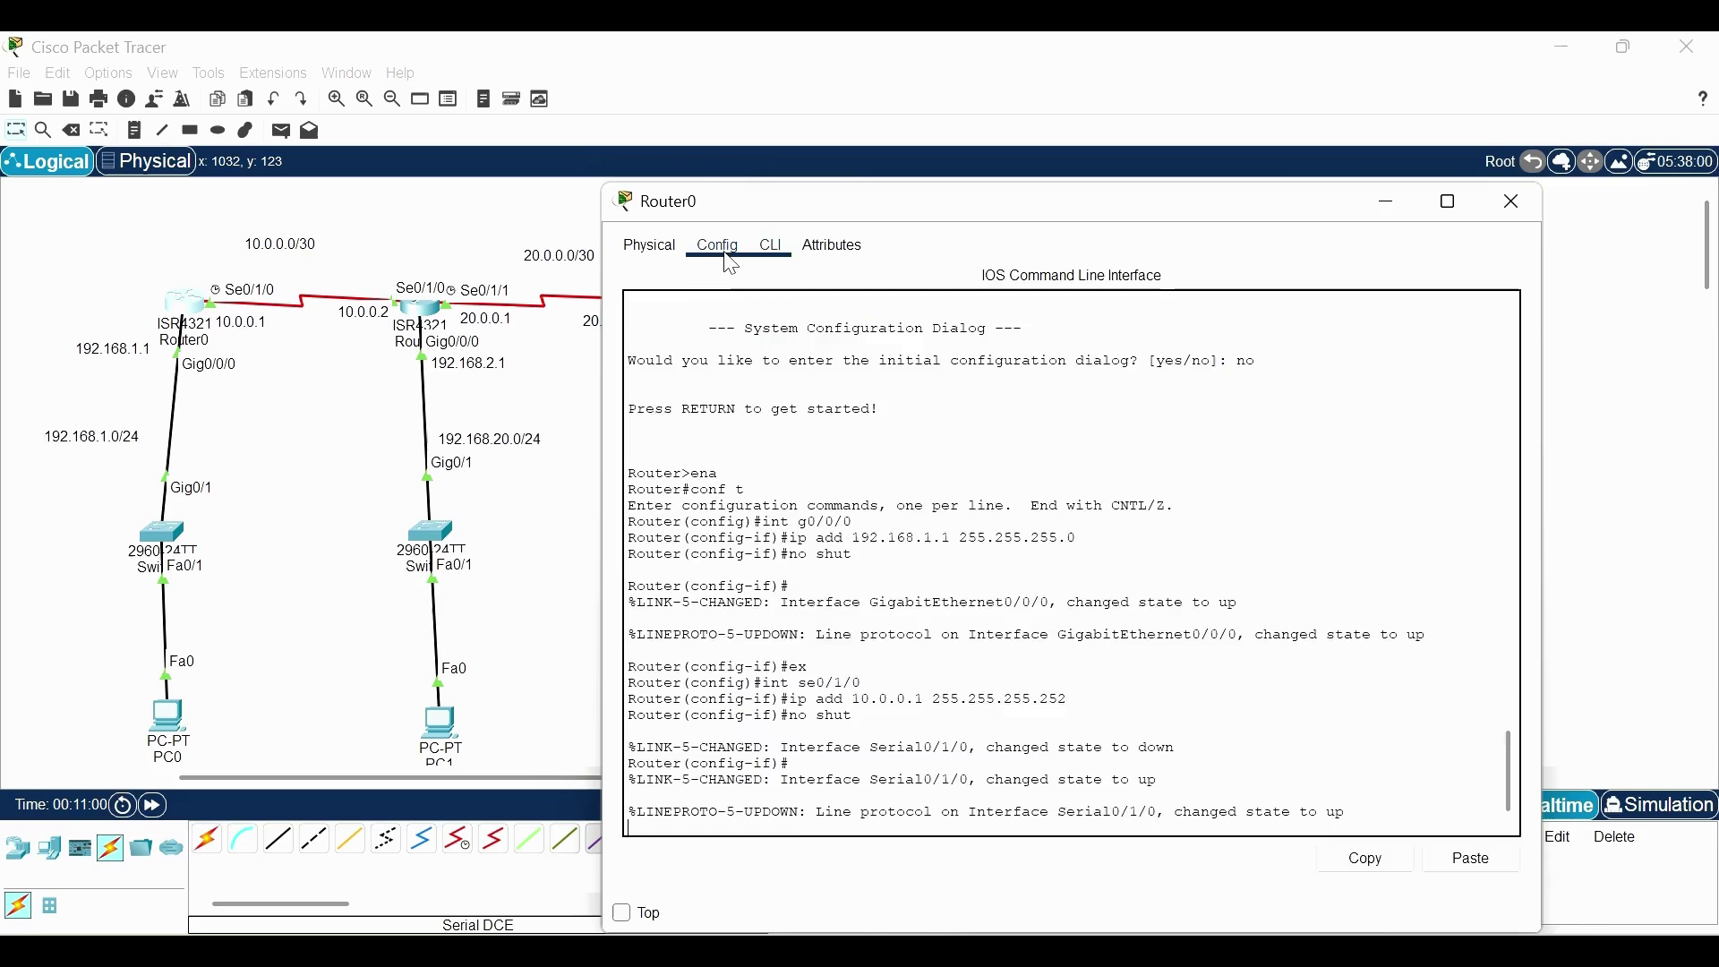
{"action": "left_click", "coordinate": [726, 250]}
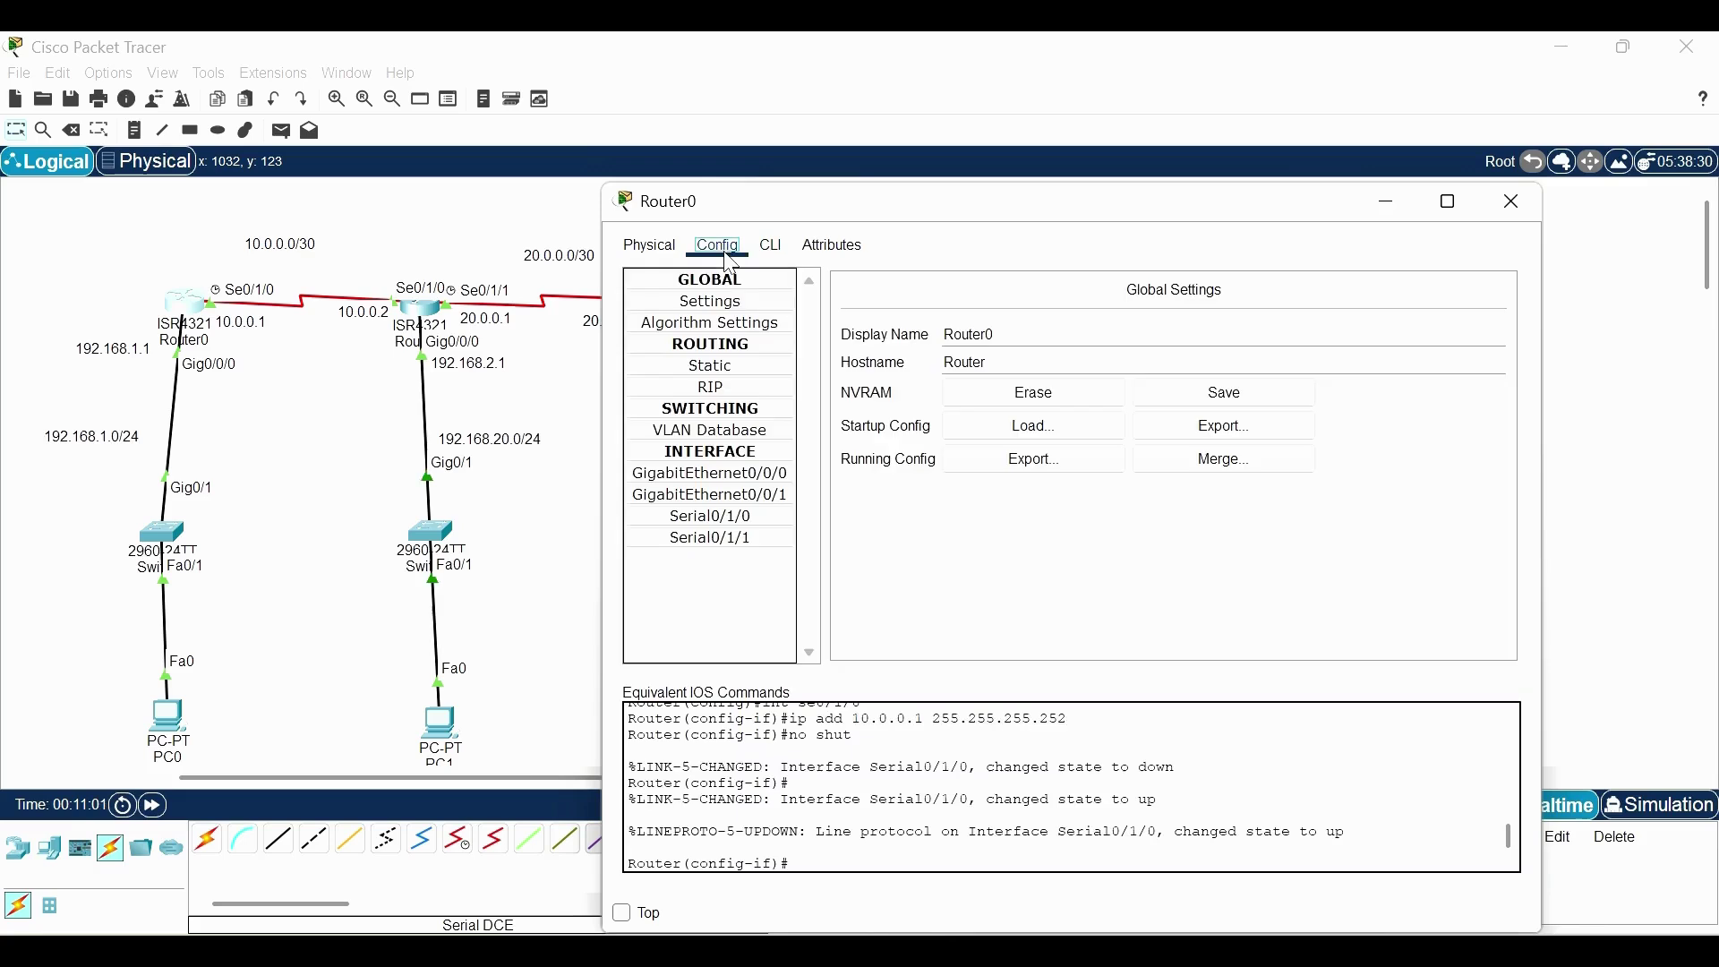
{"action": "left_click", "coordinate": [758, 530]}
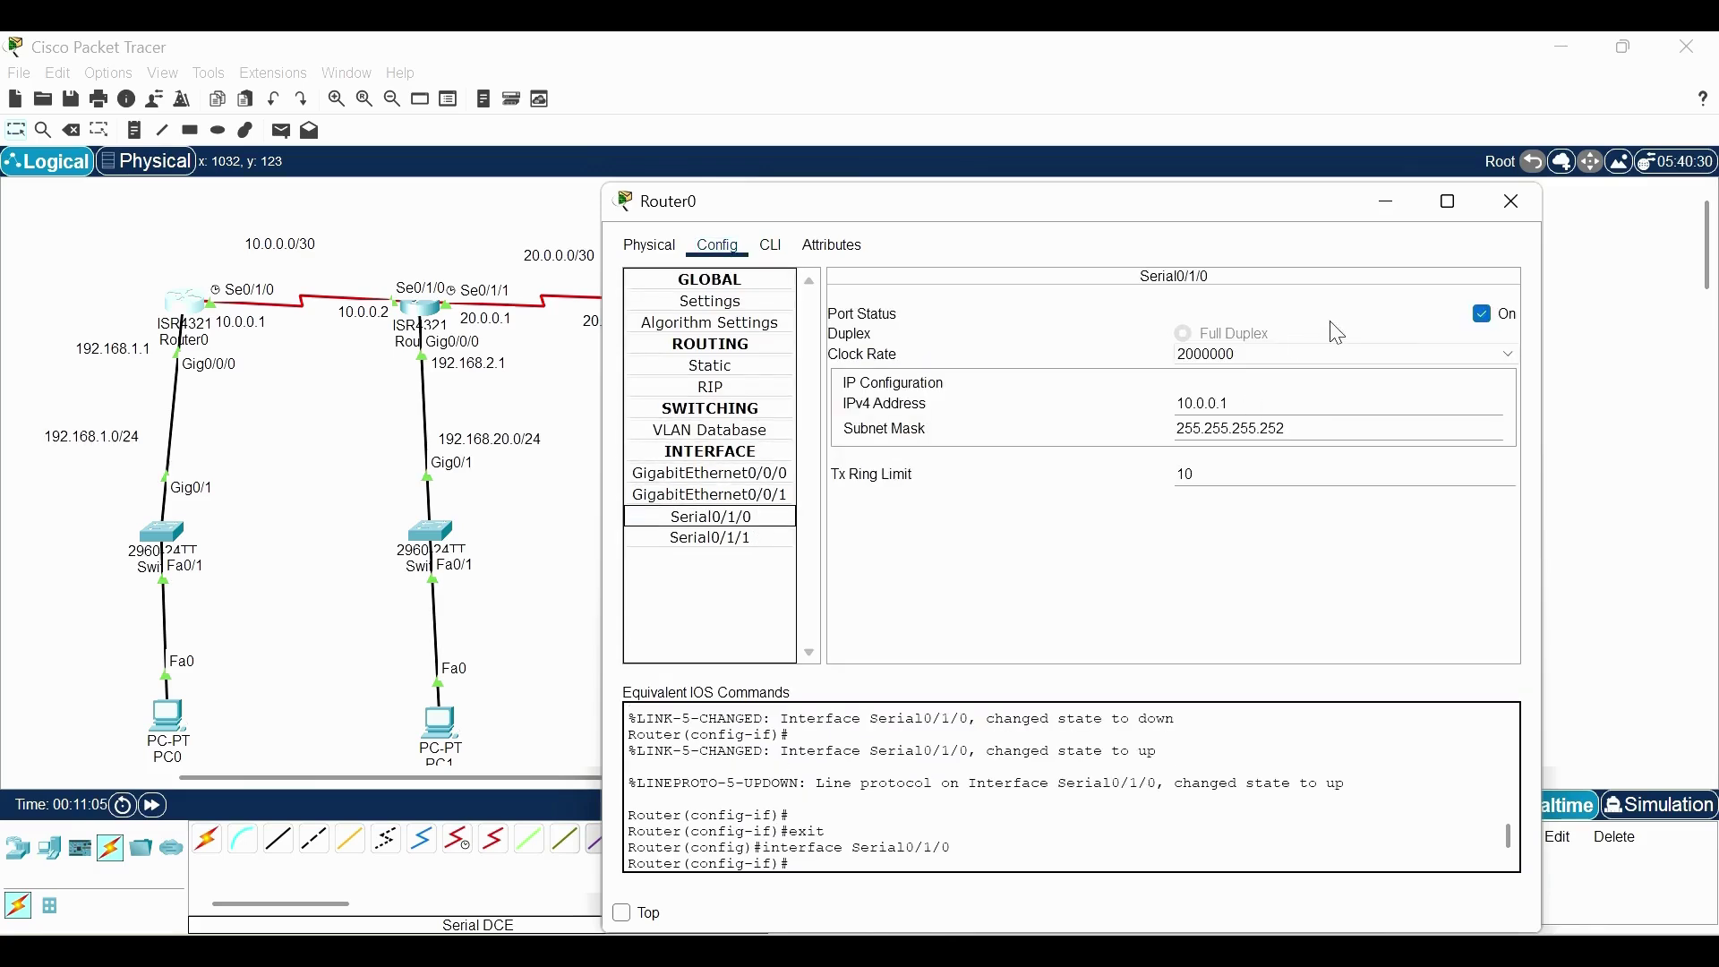
{"action": "left_click", "coordinate": [1454, 361]}
{"action": "scroll", "coordinate": [1350, 443], "scroll_direction": "up", "scroll_amount": 3}
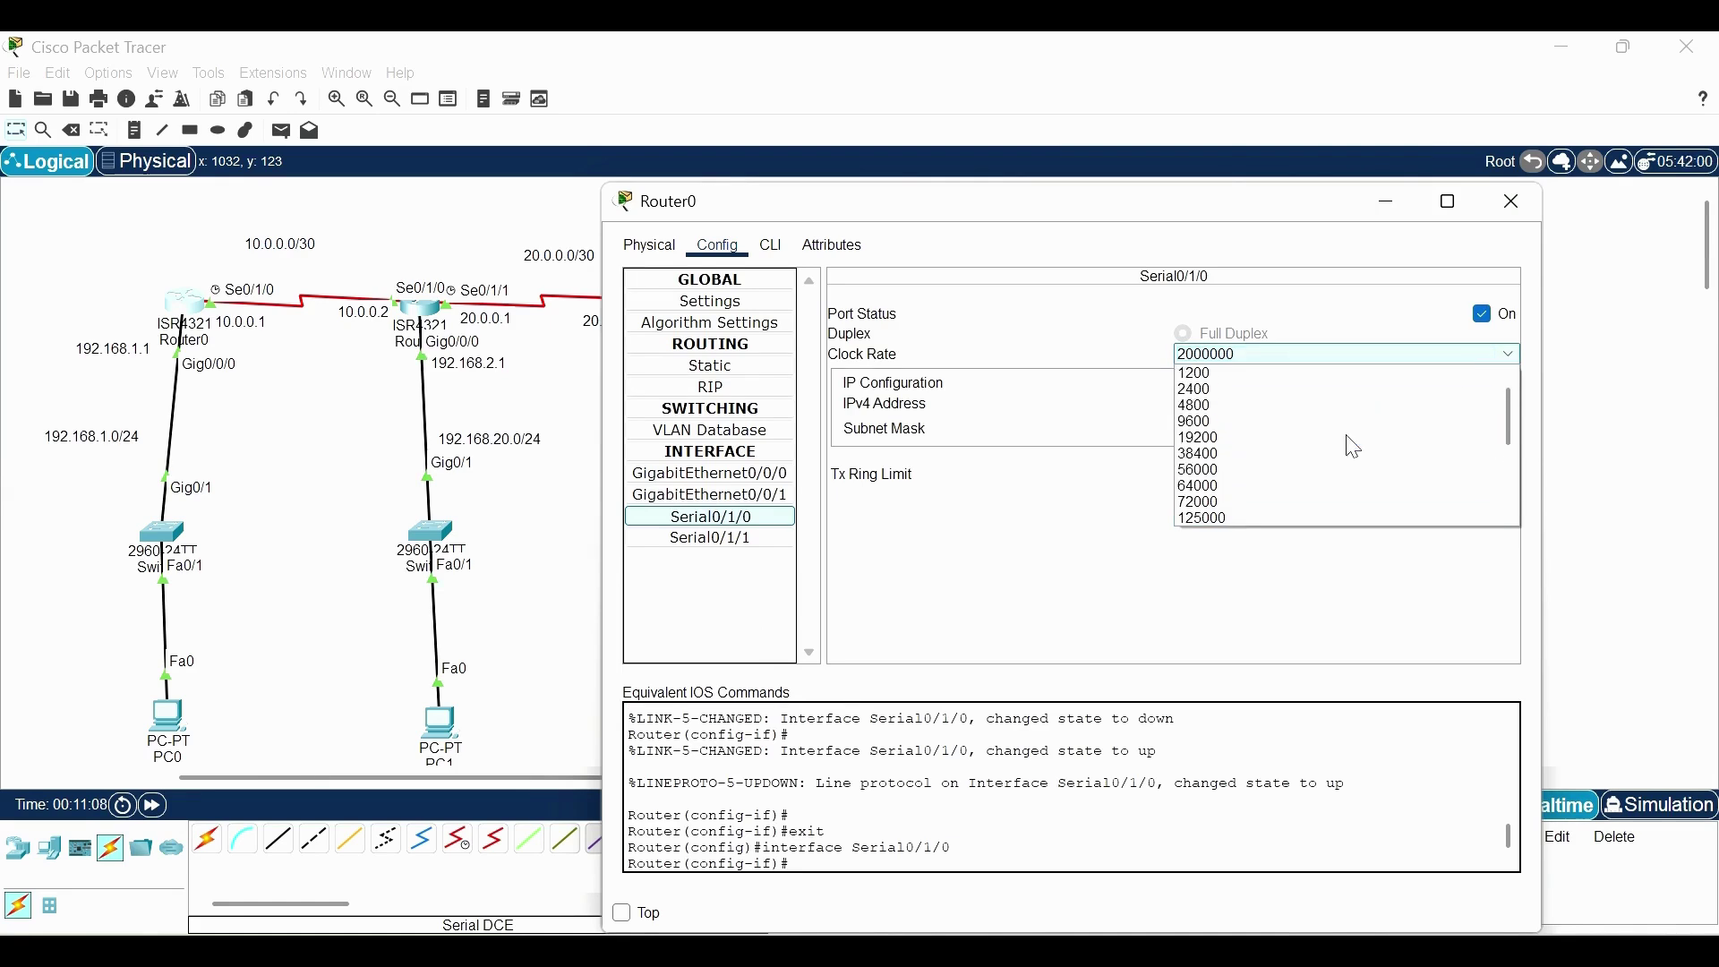
{"action": "left_click", "coordinate": [1304, 487]}
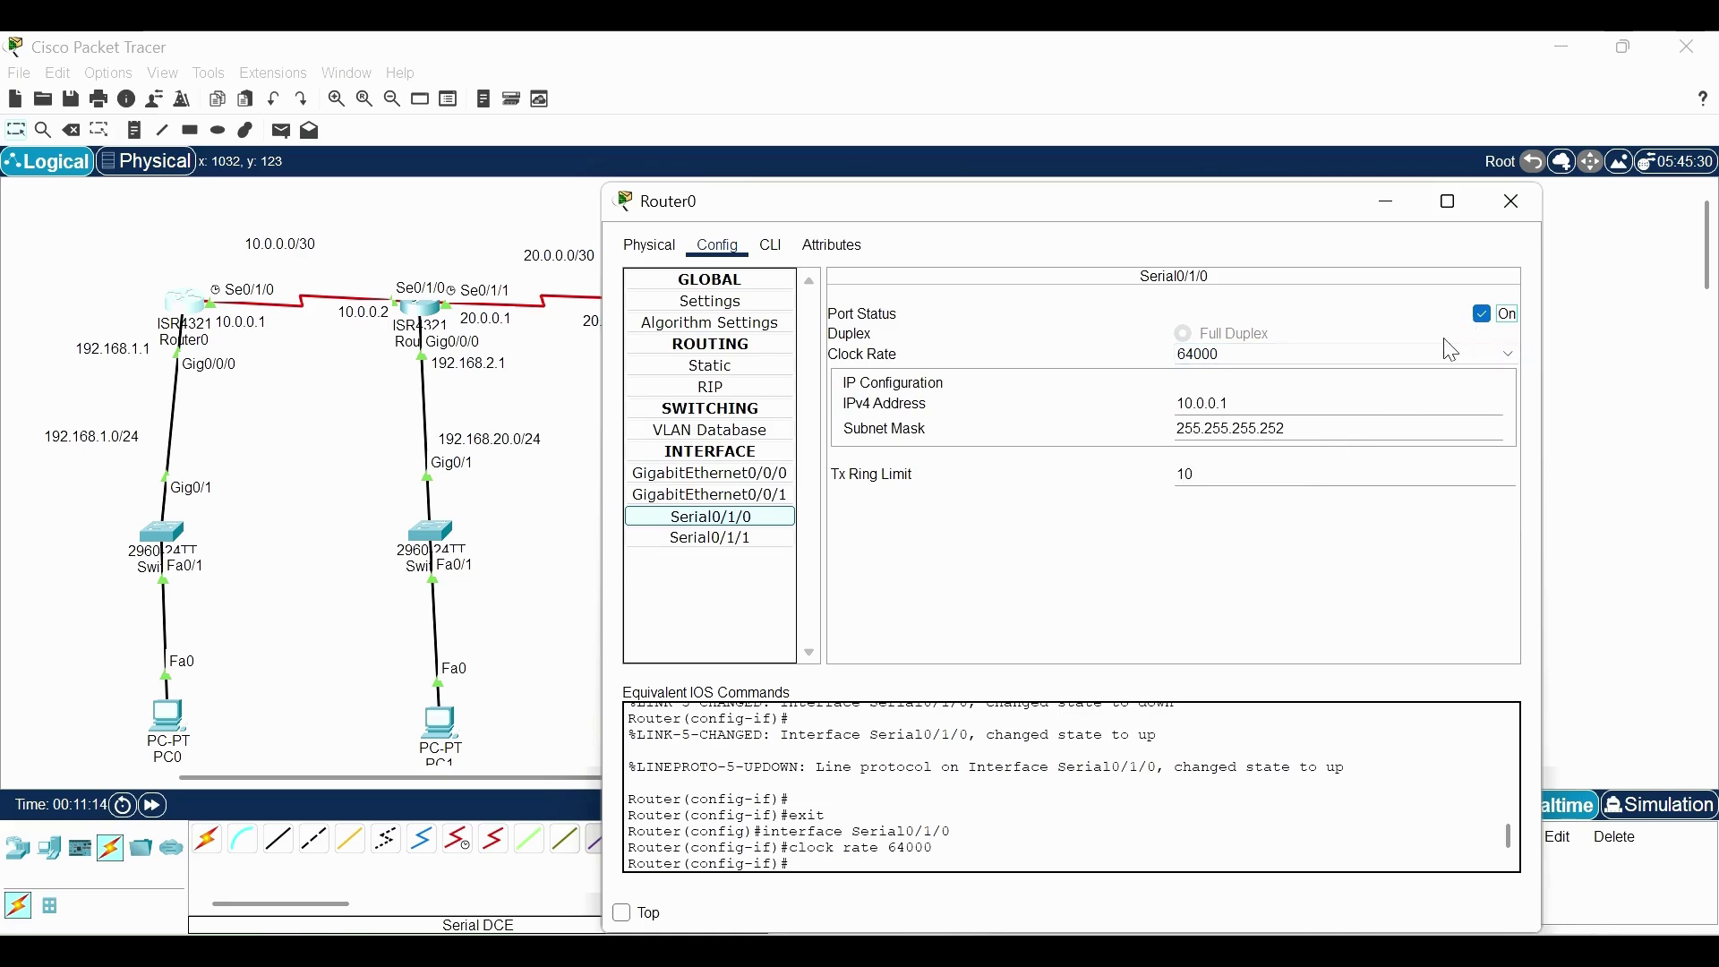
{"action": "left_click", "coordinate": [1482, 315]}
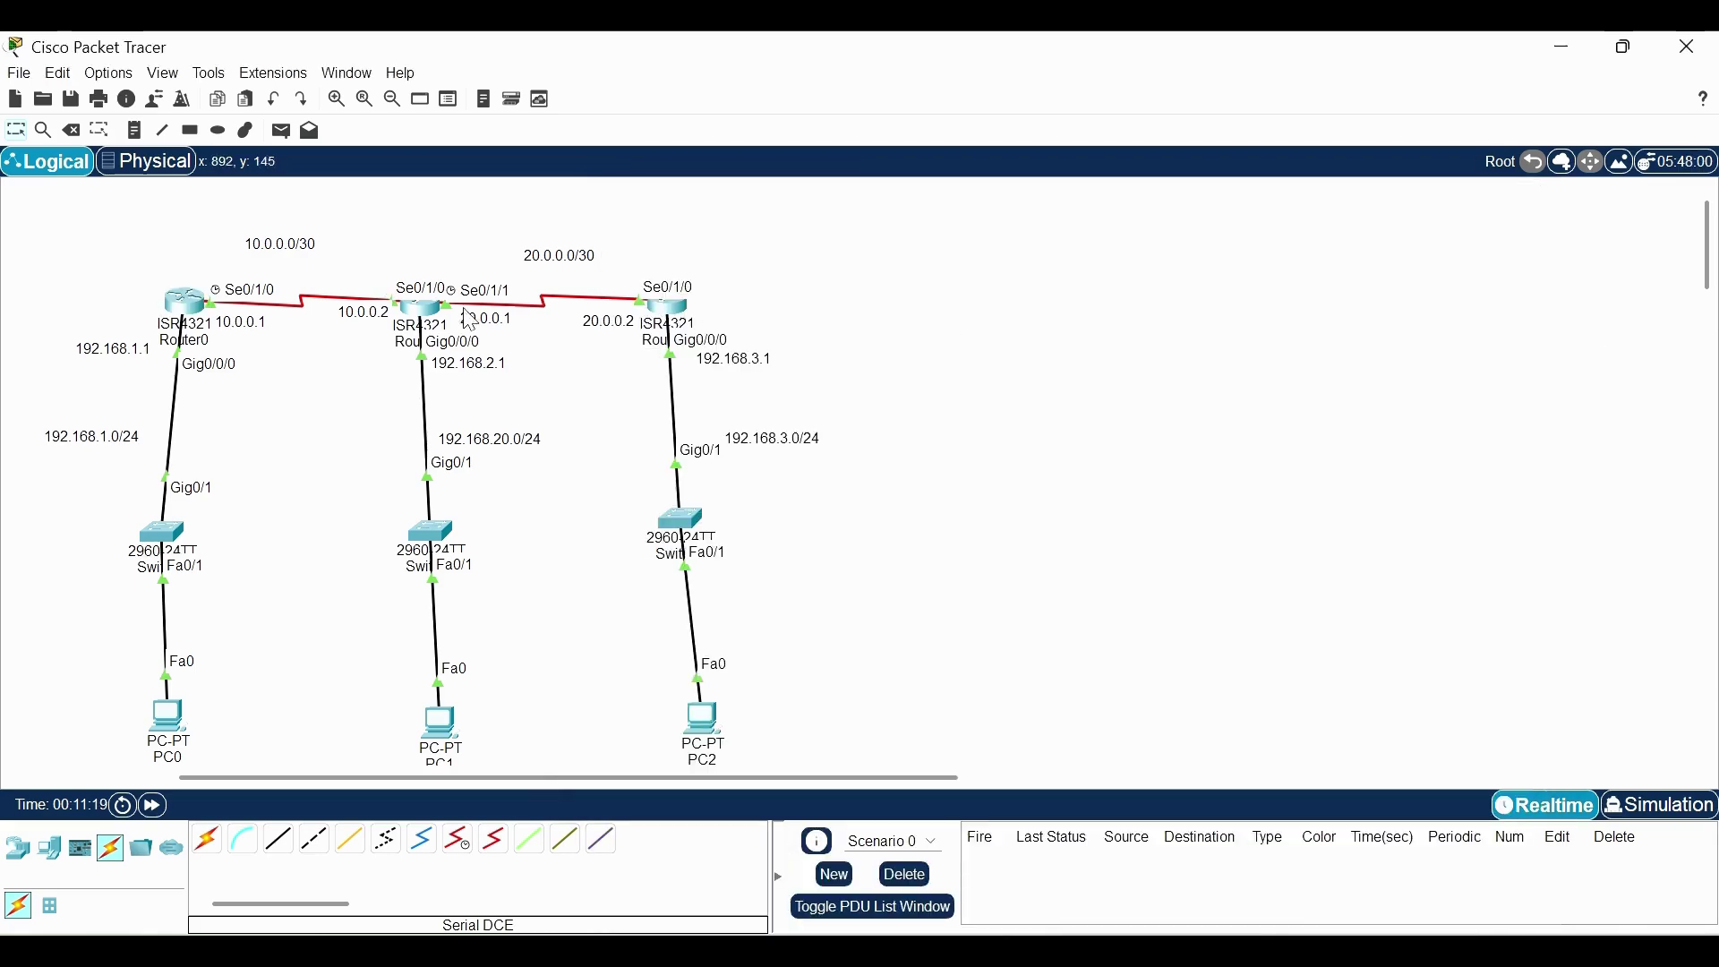
Set Router1's Serial0/1/1 clock rate to 64000 and cycle the port back on
{"action": "left_click", "coordinate": [428, 312]}
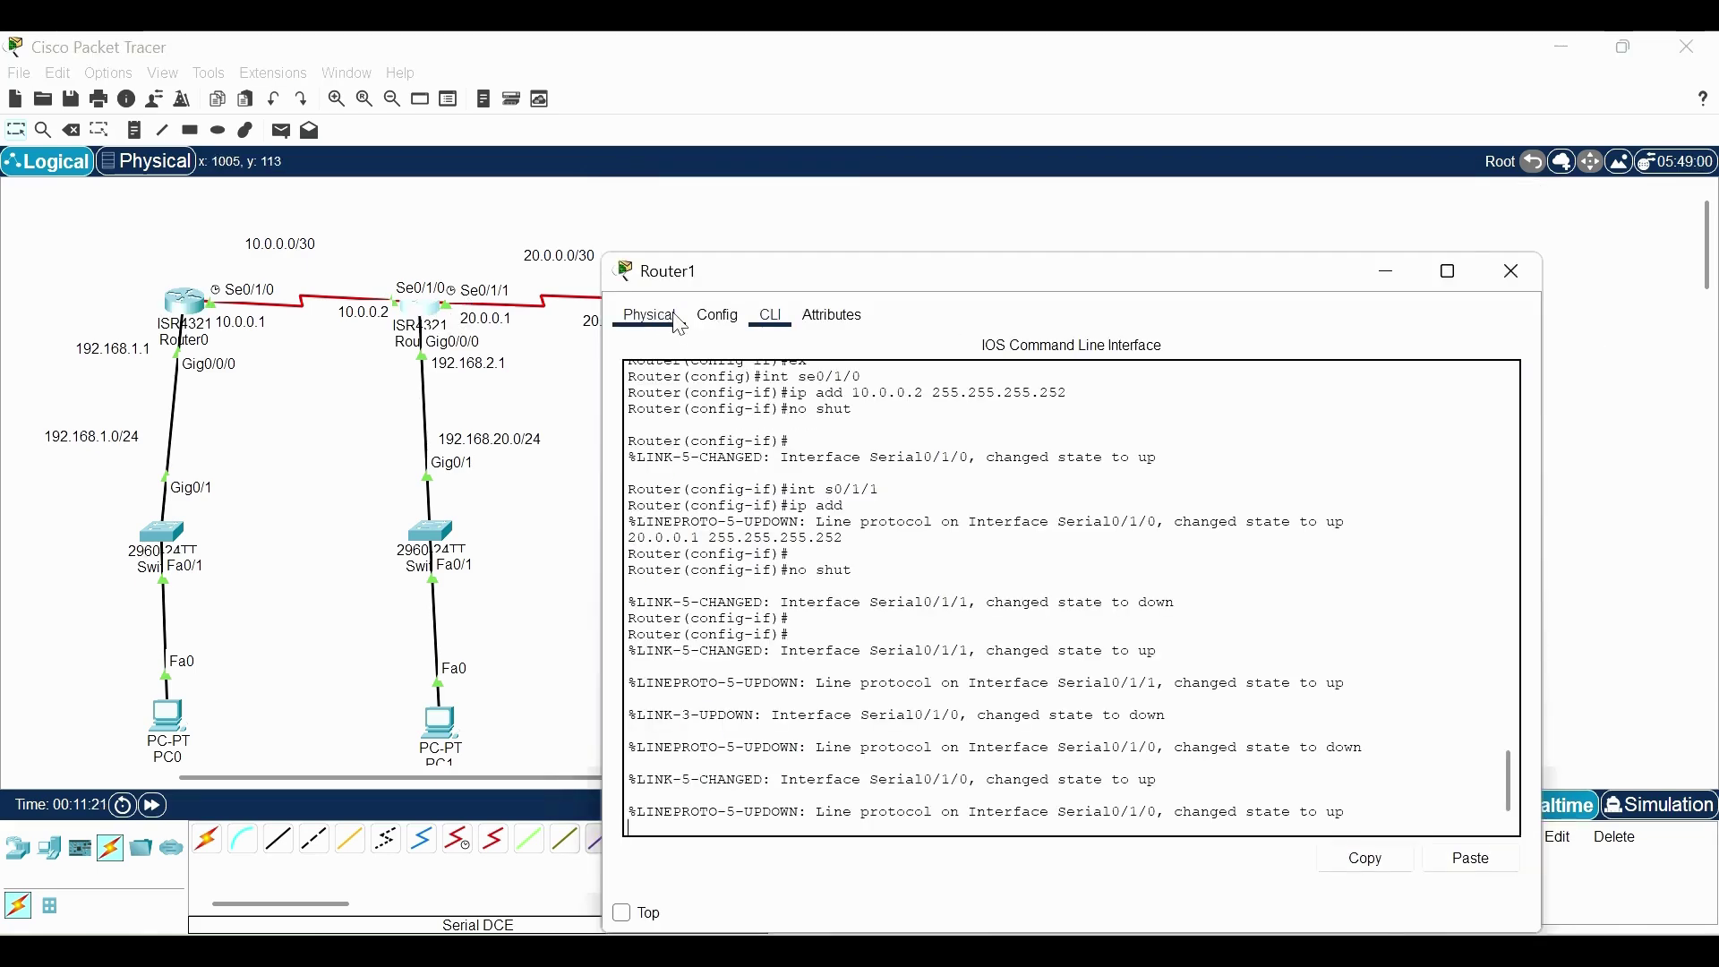
{"action": "left_click", "coordinate": [719, 314]}
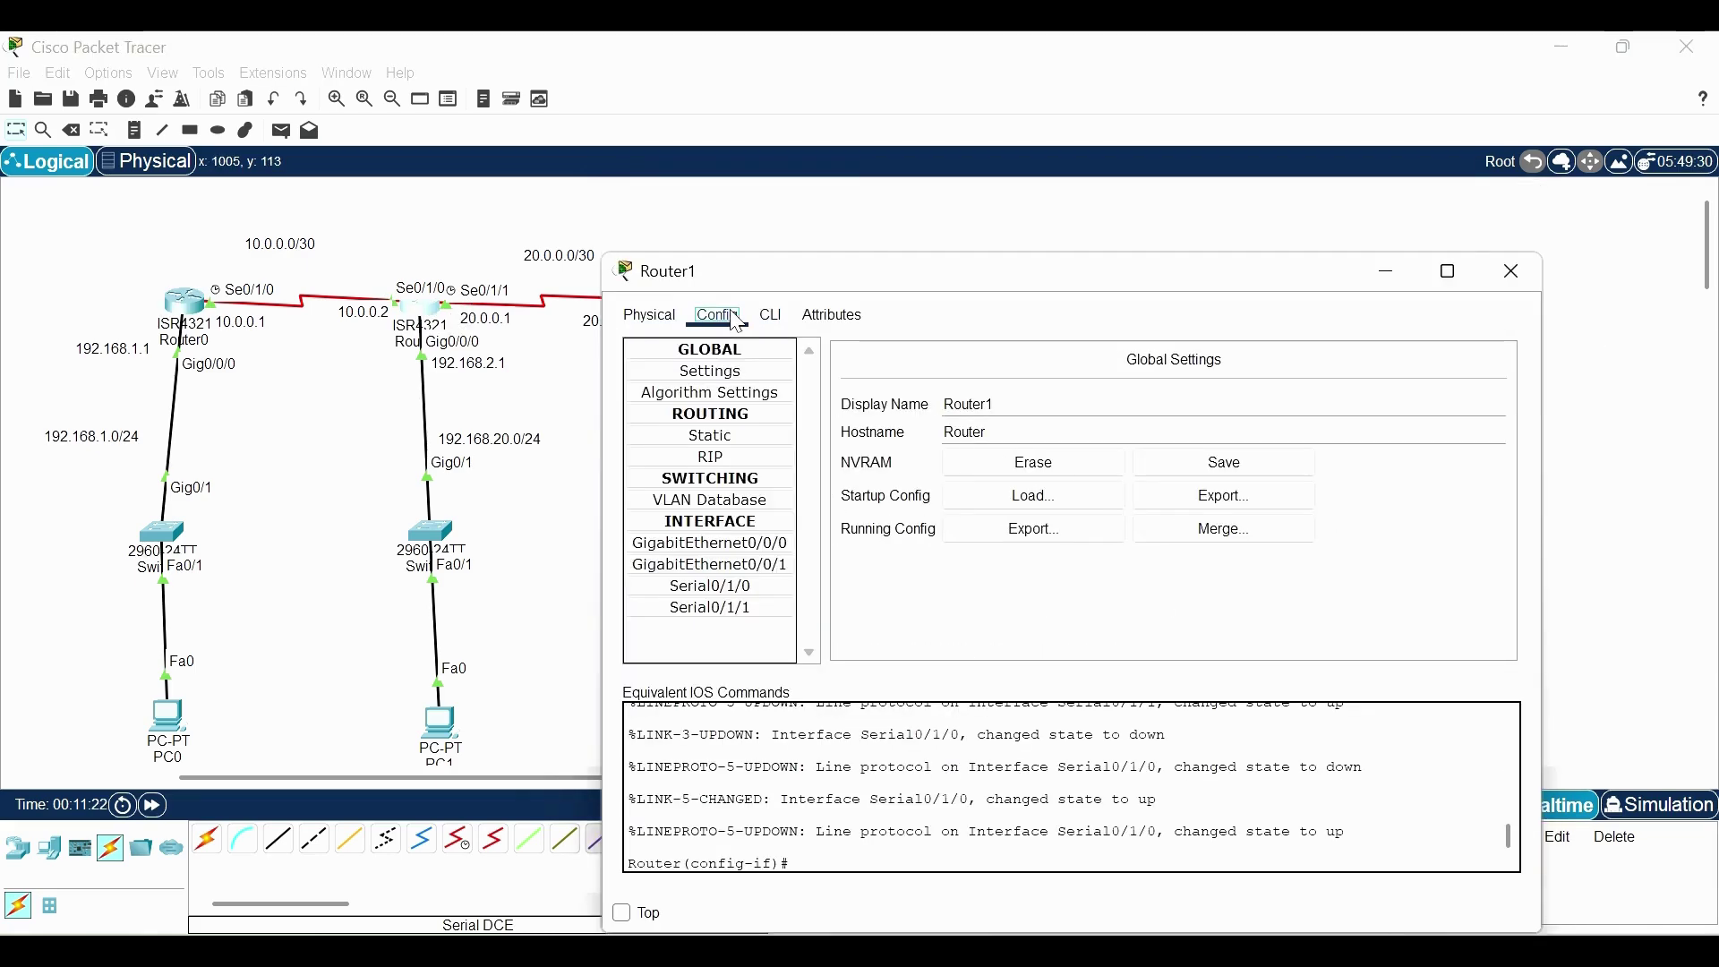
{"action": "left_click", "coordinate": [758, 609]}
{"action": "left_click", "coordinate": [1279, 435]}
{"action": "scroll", "coordinate": [1259, 498], "scroll_direction": "up", "scroll_amount": 1}
{"action": "scroll", "coordinate": [1249, 537], "scroll_direction": "up", "scroll_amount": 2}
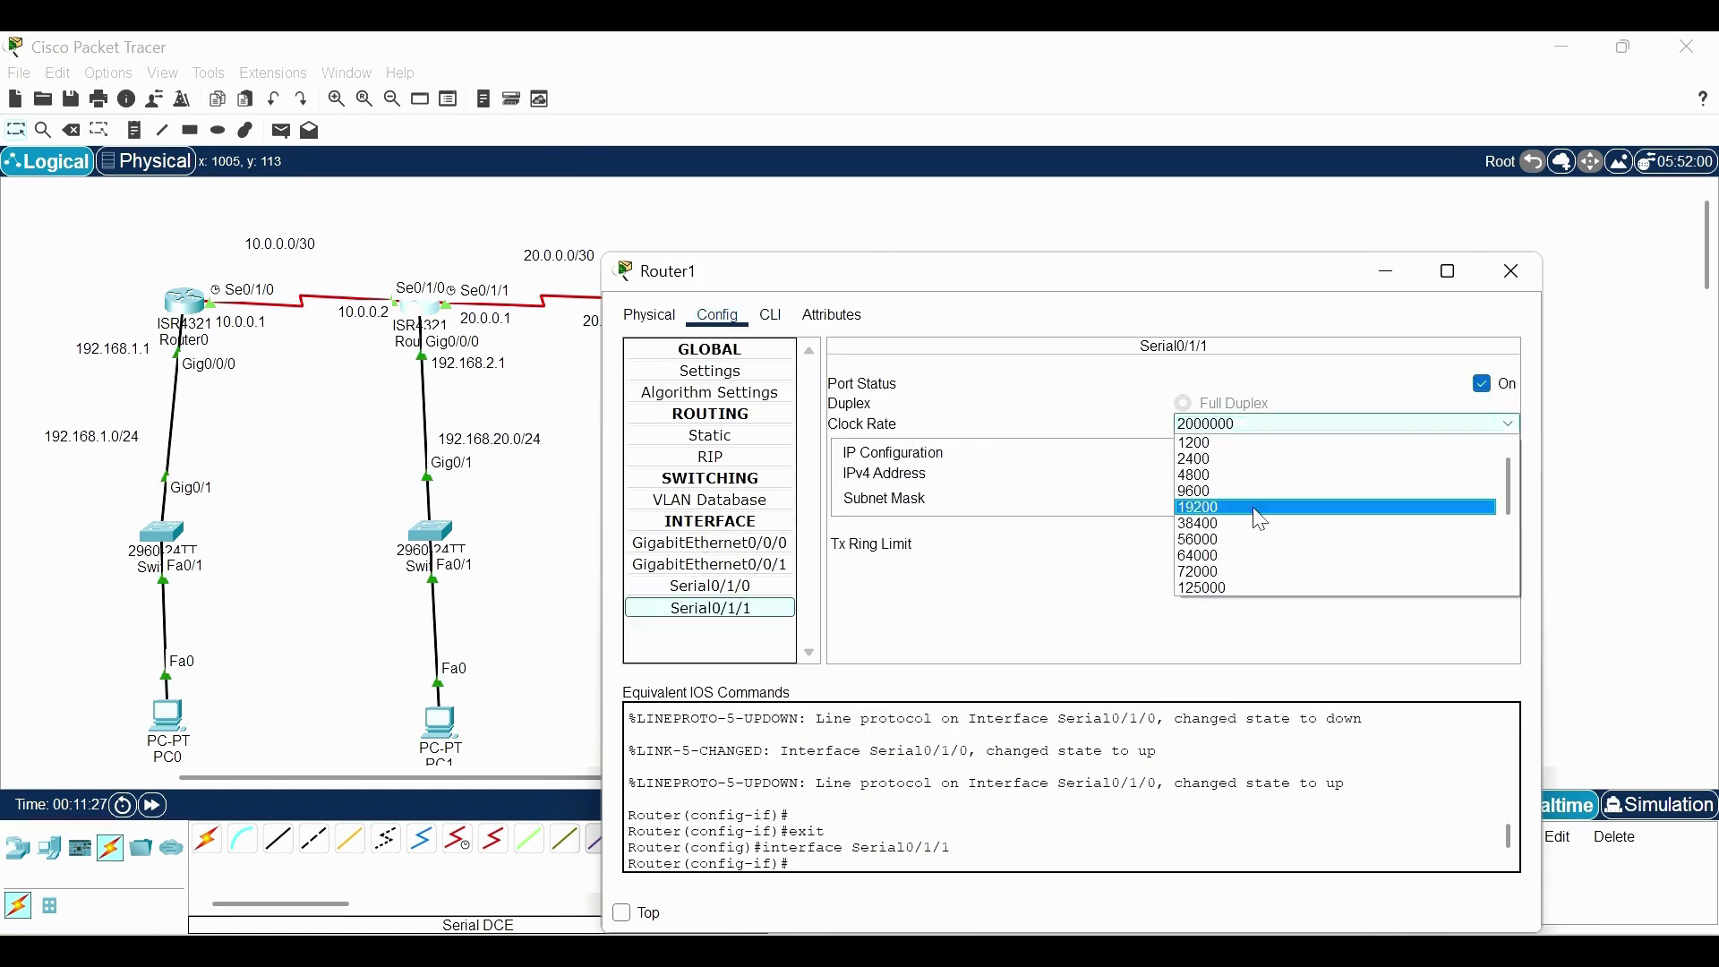
{"action": "left_click", "coordinate": [1235, 556]}
{"action": "left_click", "coordinate": [1482, 385]}
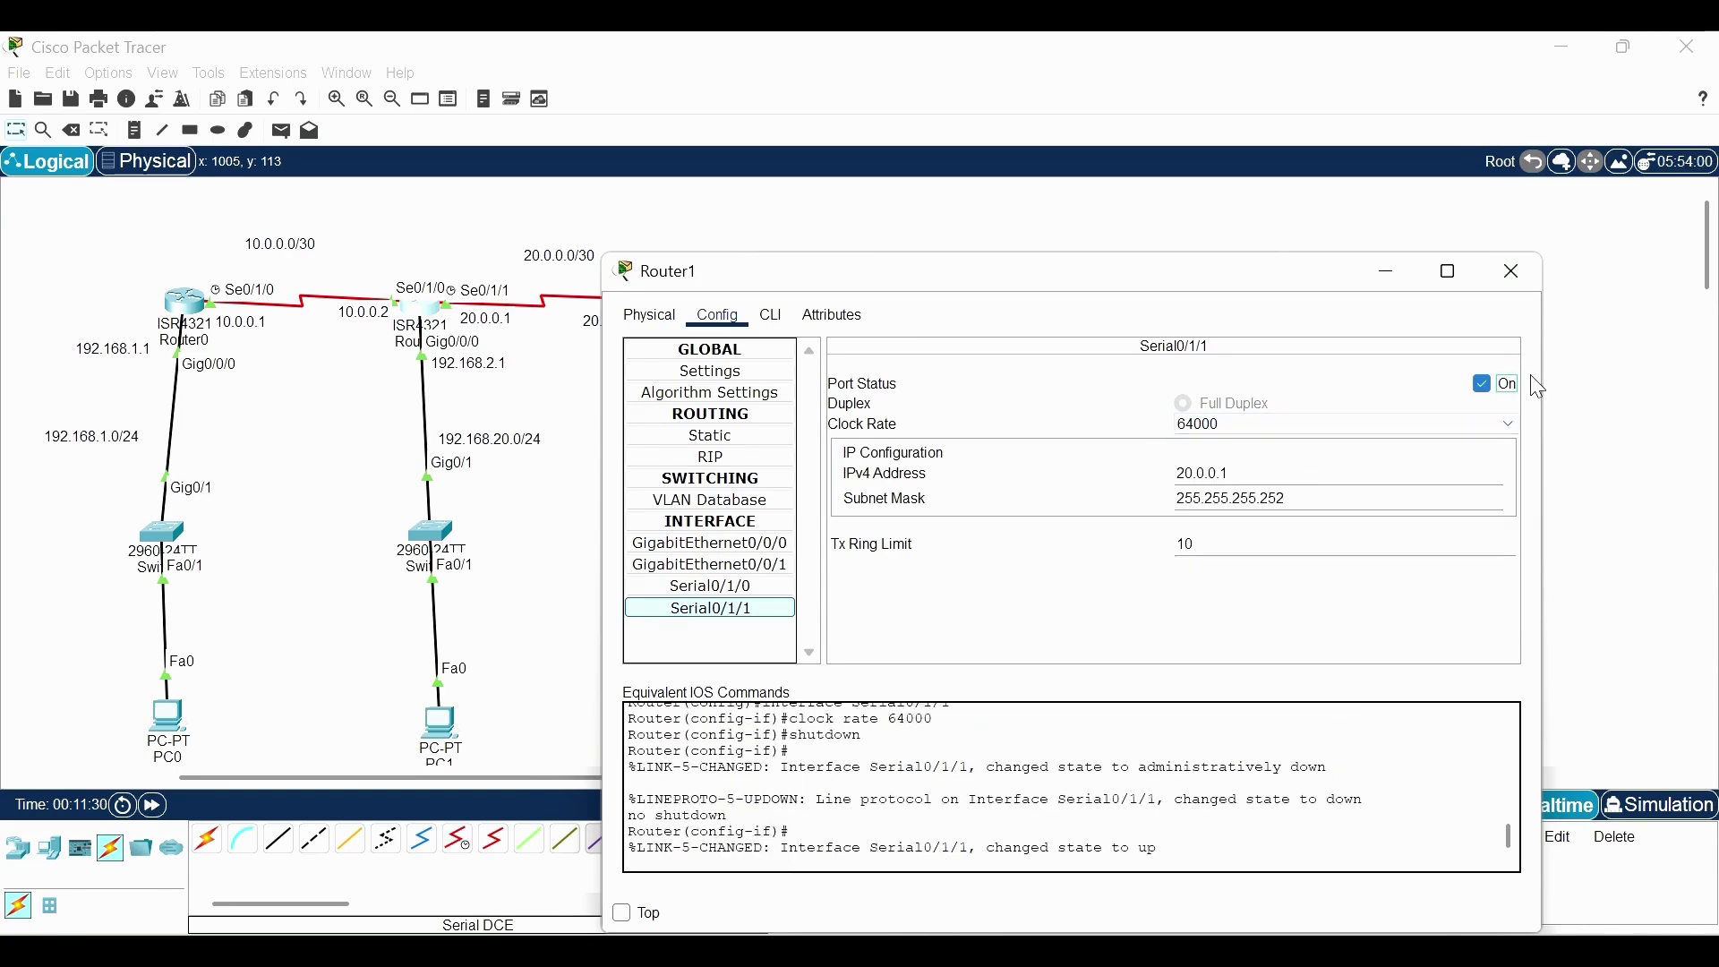
{"action": "left_click", "coordinate": [1511, 271]}
{"action": "scroll", "coordinate": [1188, 428], "scroll_direction": "left", "scroll_amount": 3}
{"action": "scroll", "coordinate": [417, 639], "scroll_direction": "down", "scroll_amount": 1}
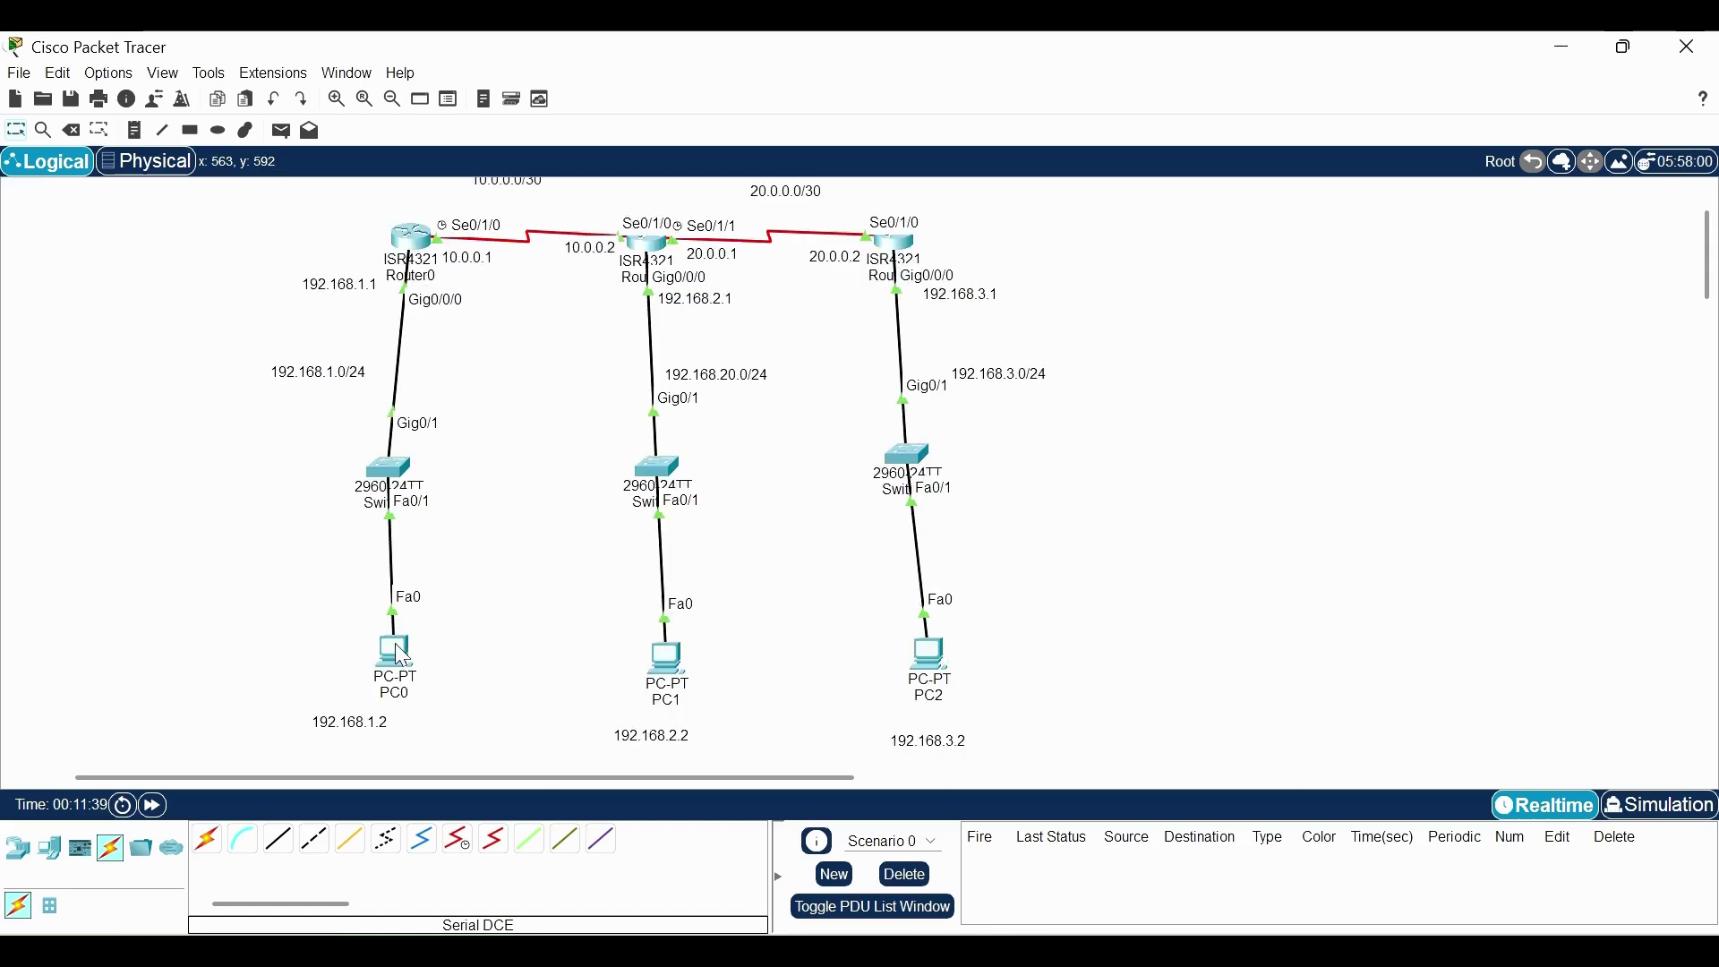
Give PC0 IPv4 address 192.168.1.2 with the auto-filled 255.255.255.0 mask
{"action": "left_click", "coordinate": [399, 650]}
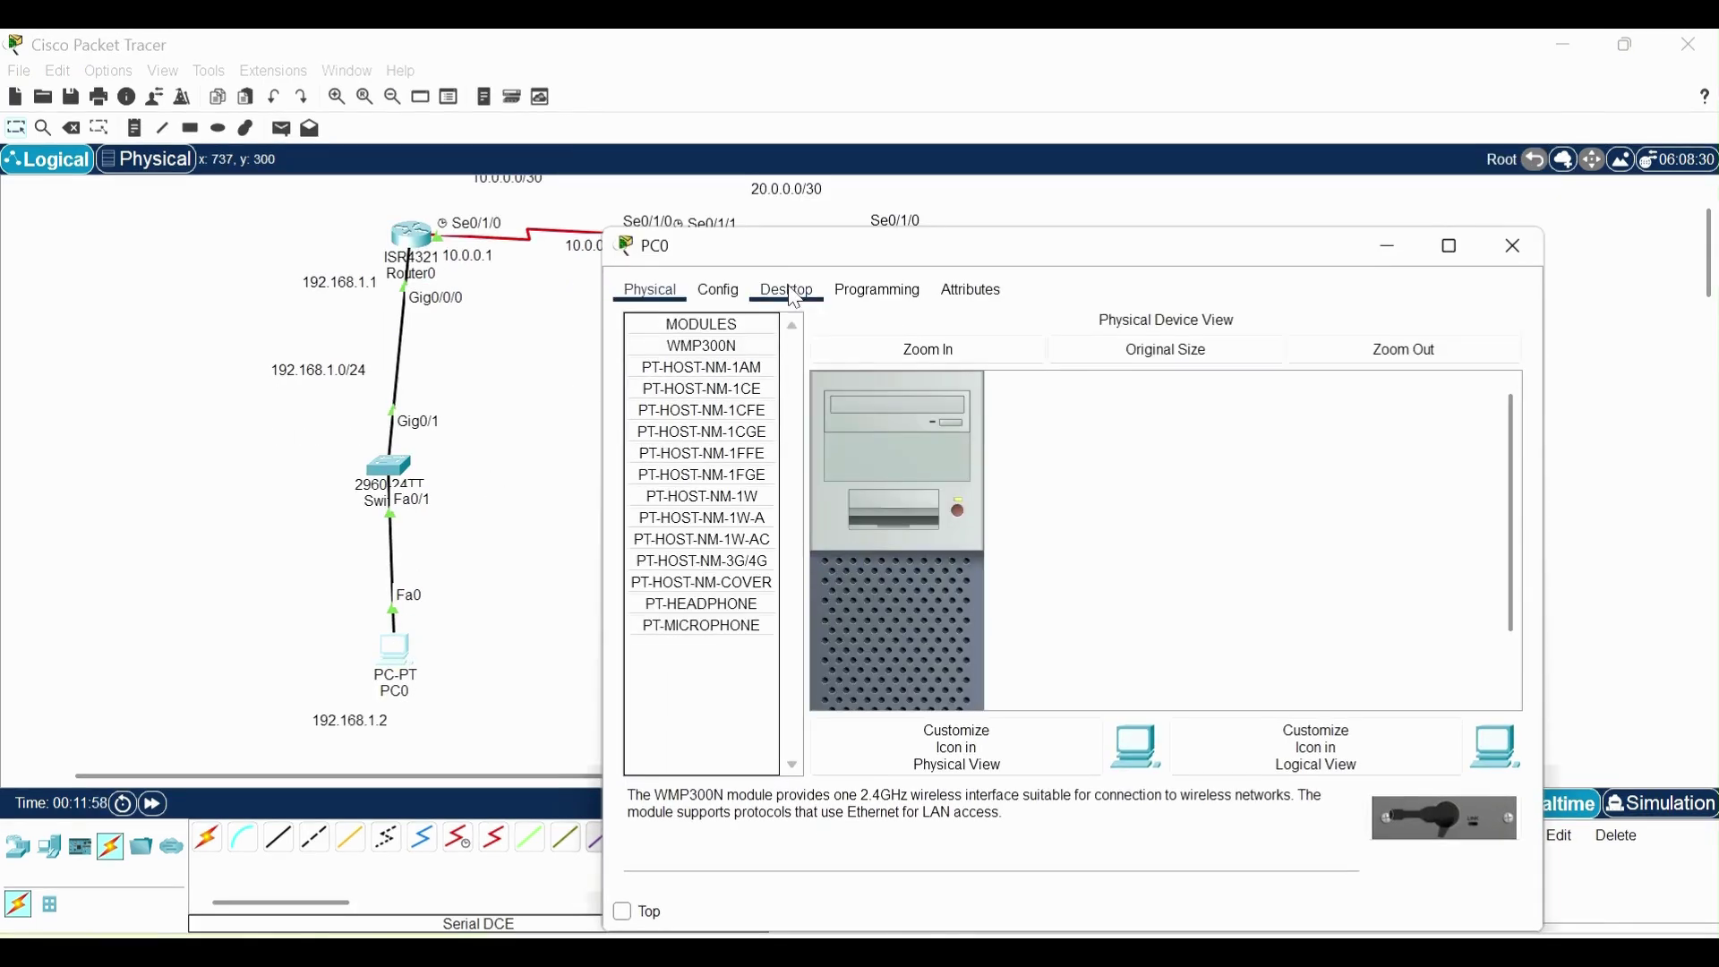
{"action": "left_click", "coordinate": [792, 297]}
{"action": "left_click", "coordinate": [702, 364]}
{"action": "left_click", "coordinate": [983, 430]}
{"action": "type", "text": "192.168.1.2"}
{"action": "key", "text": "Tab"}
{"action": "key", "text": "Tab"}
{"action": "type", "text": "192.168."}
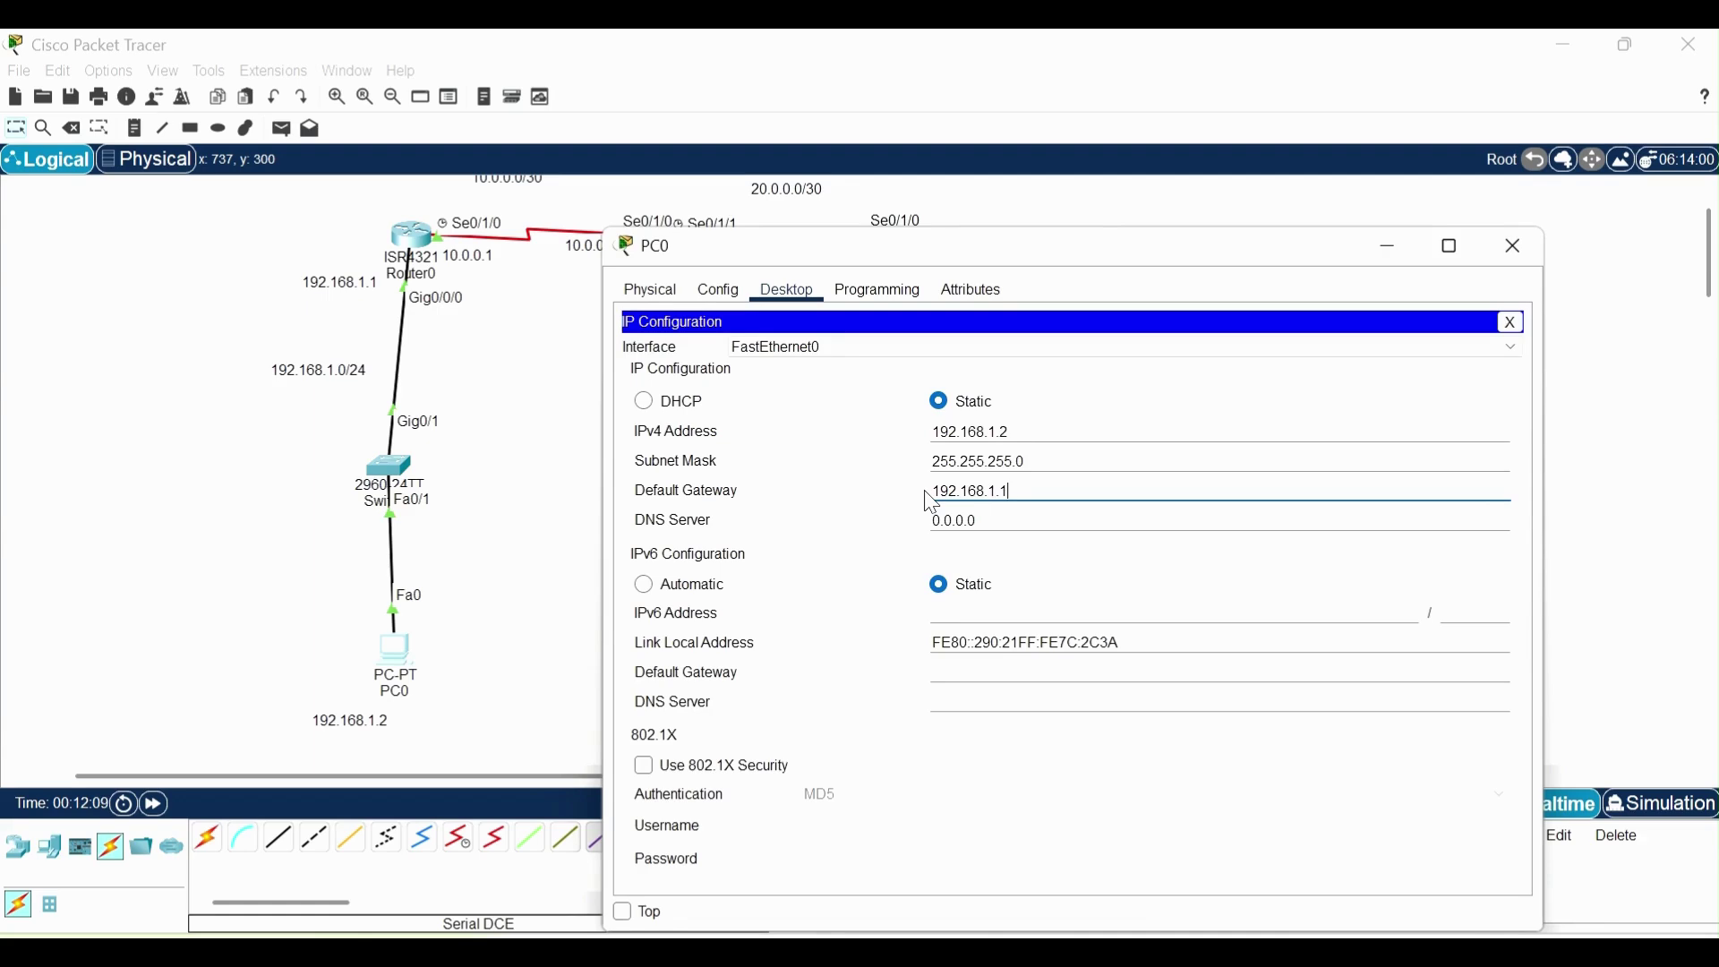
Set PC1 to 192.168.2.2/24 with default gateway 192.168.2.1
{"action": "left_click", "coordinate": [554, 539]}
{"action": "left_click", "coordinate": [666, 656]}
{"action": "left_click_drag", "start_coordinate": [1139, 49], "coordinate": [1140, 232]}
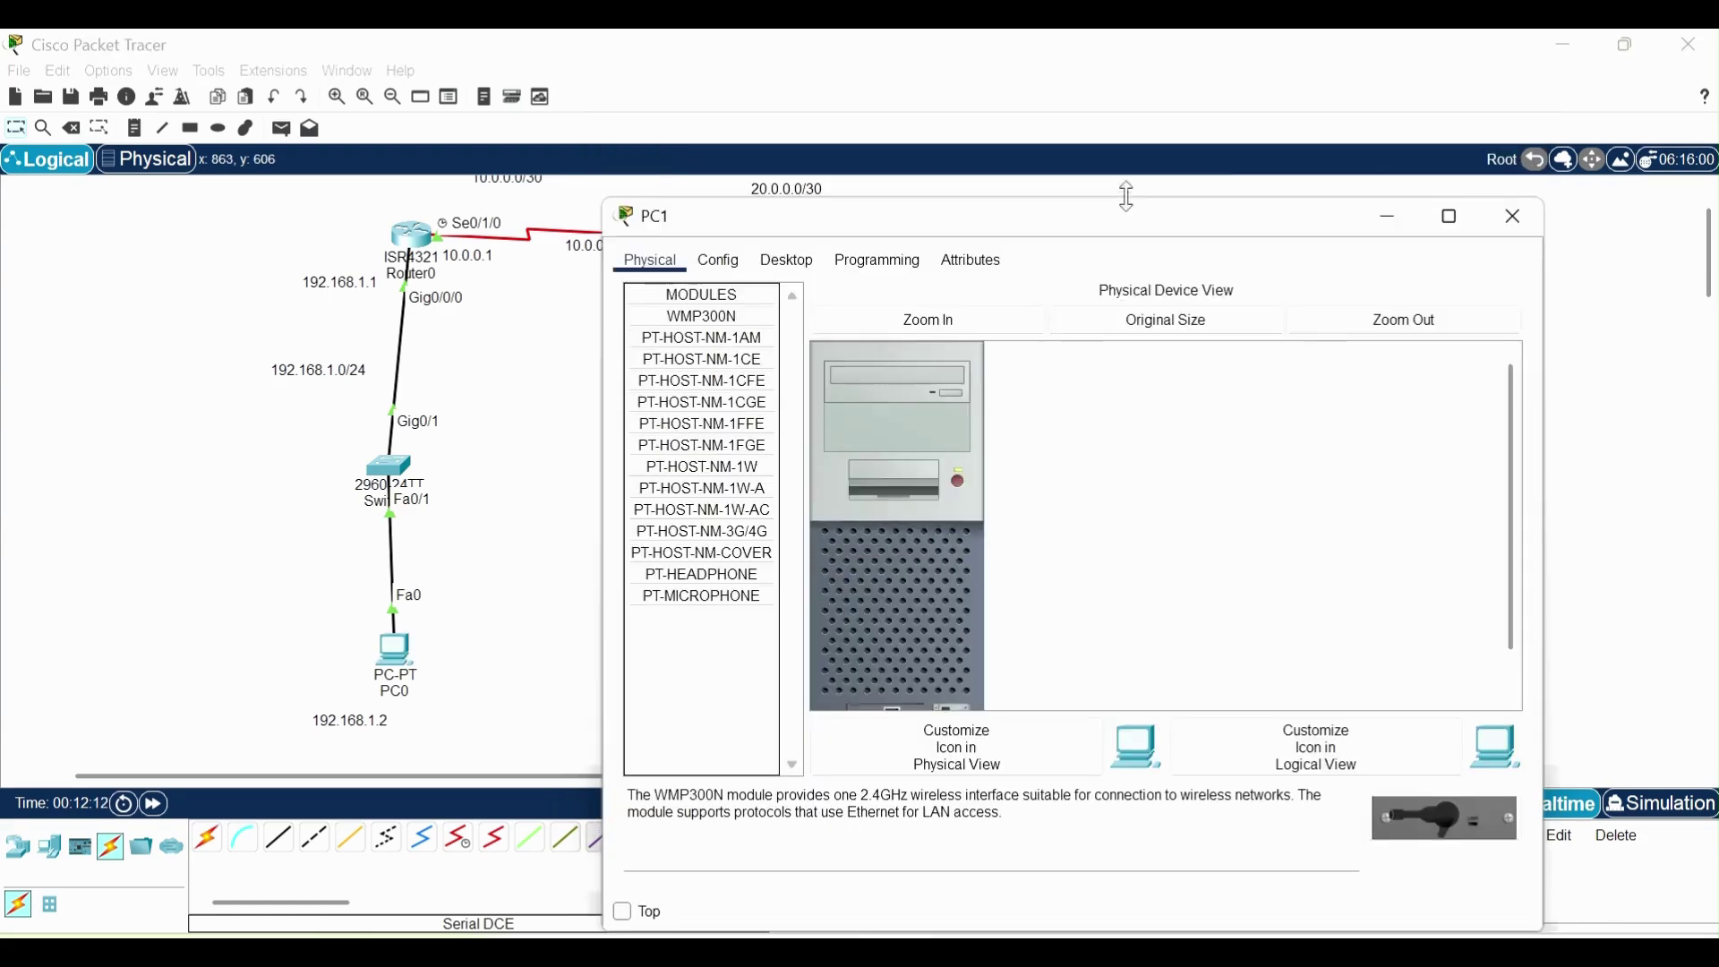
{"action": "left_click", "coordinate": [786, 277]}
{"action": "left_click", "coordinate": [709, 352]}
{"action": "type", "text": "192.168"}
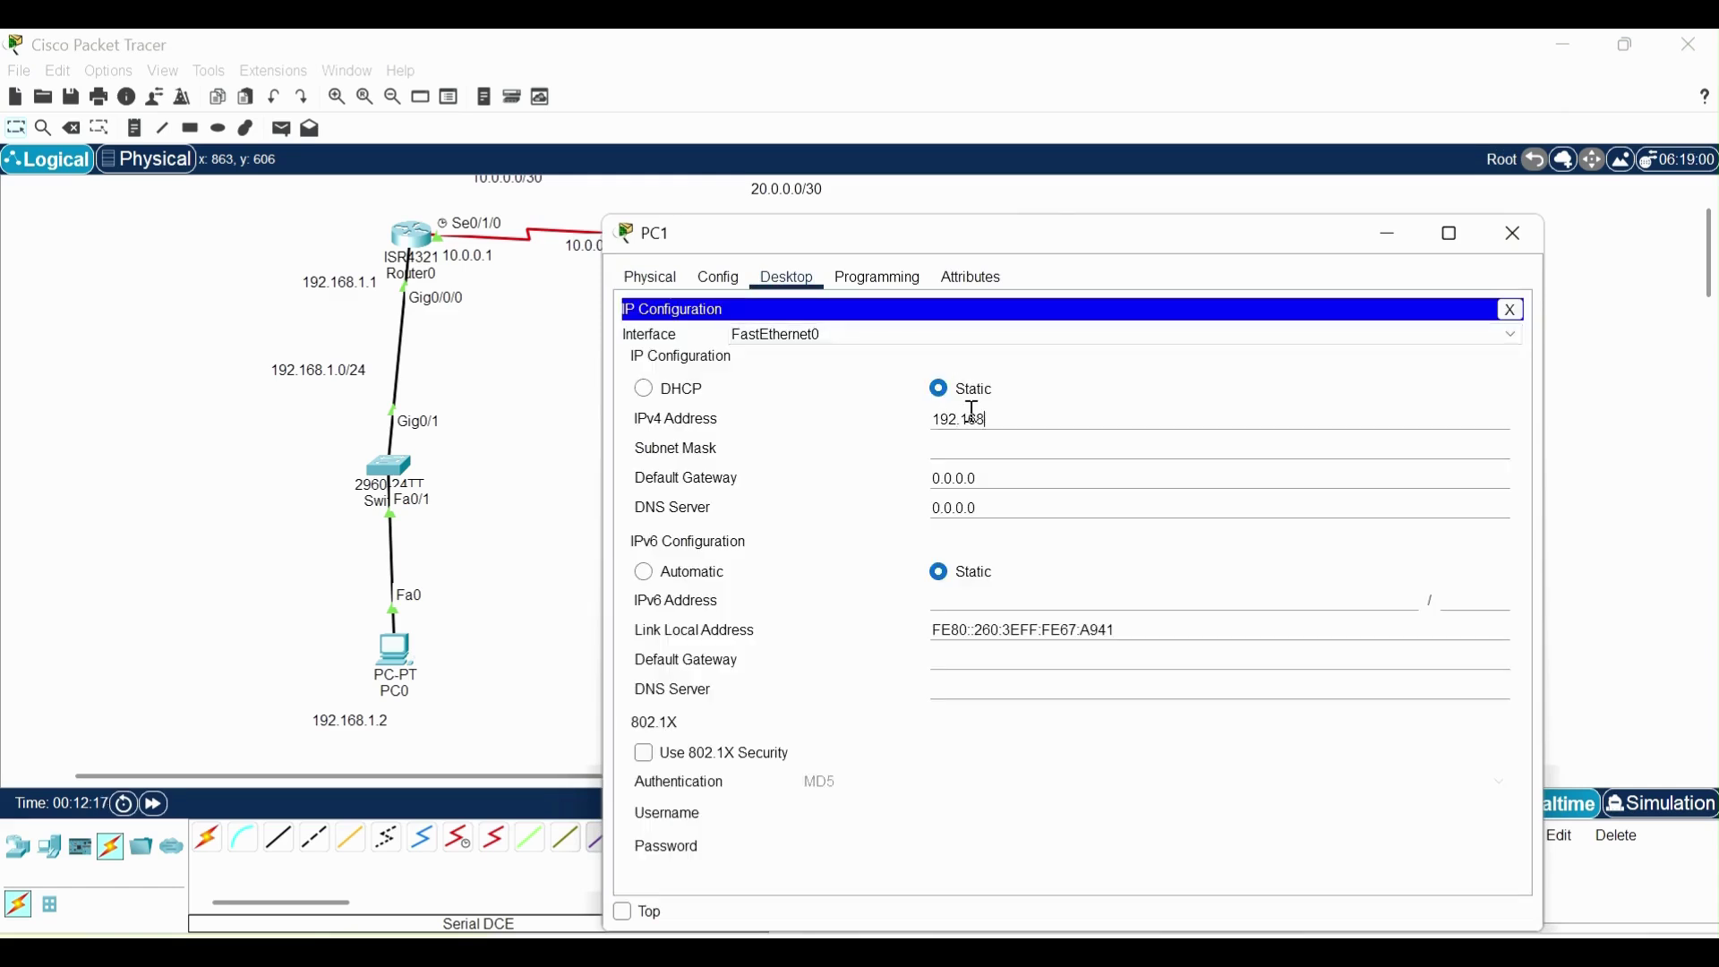
{"action": "type", "text": ".2.2"}
{"action": "key", "text": "Tab"}
{"action": "left_click", "coordinate": [969, 482]}
{"action": "key", "text": "BackSpace"}
{"action": "key", "text": "BackSpace"}
{"action": "key", "text": "BackSpace"}
{"action": "type", "text": "192.168.2.1"}
{"action": "key", "text": "alt+F4"}
Set PC2 to 192.168.3.2 with a 255.255.255.0 mask and replace its default gateway
{"action": "left_click", "coordinate": [929, 652]}
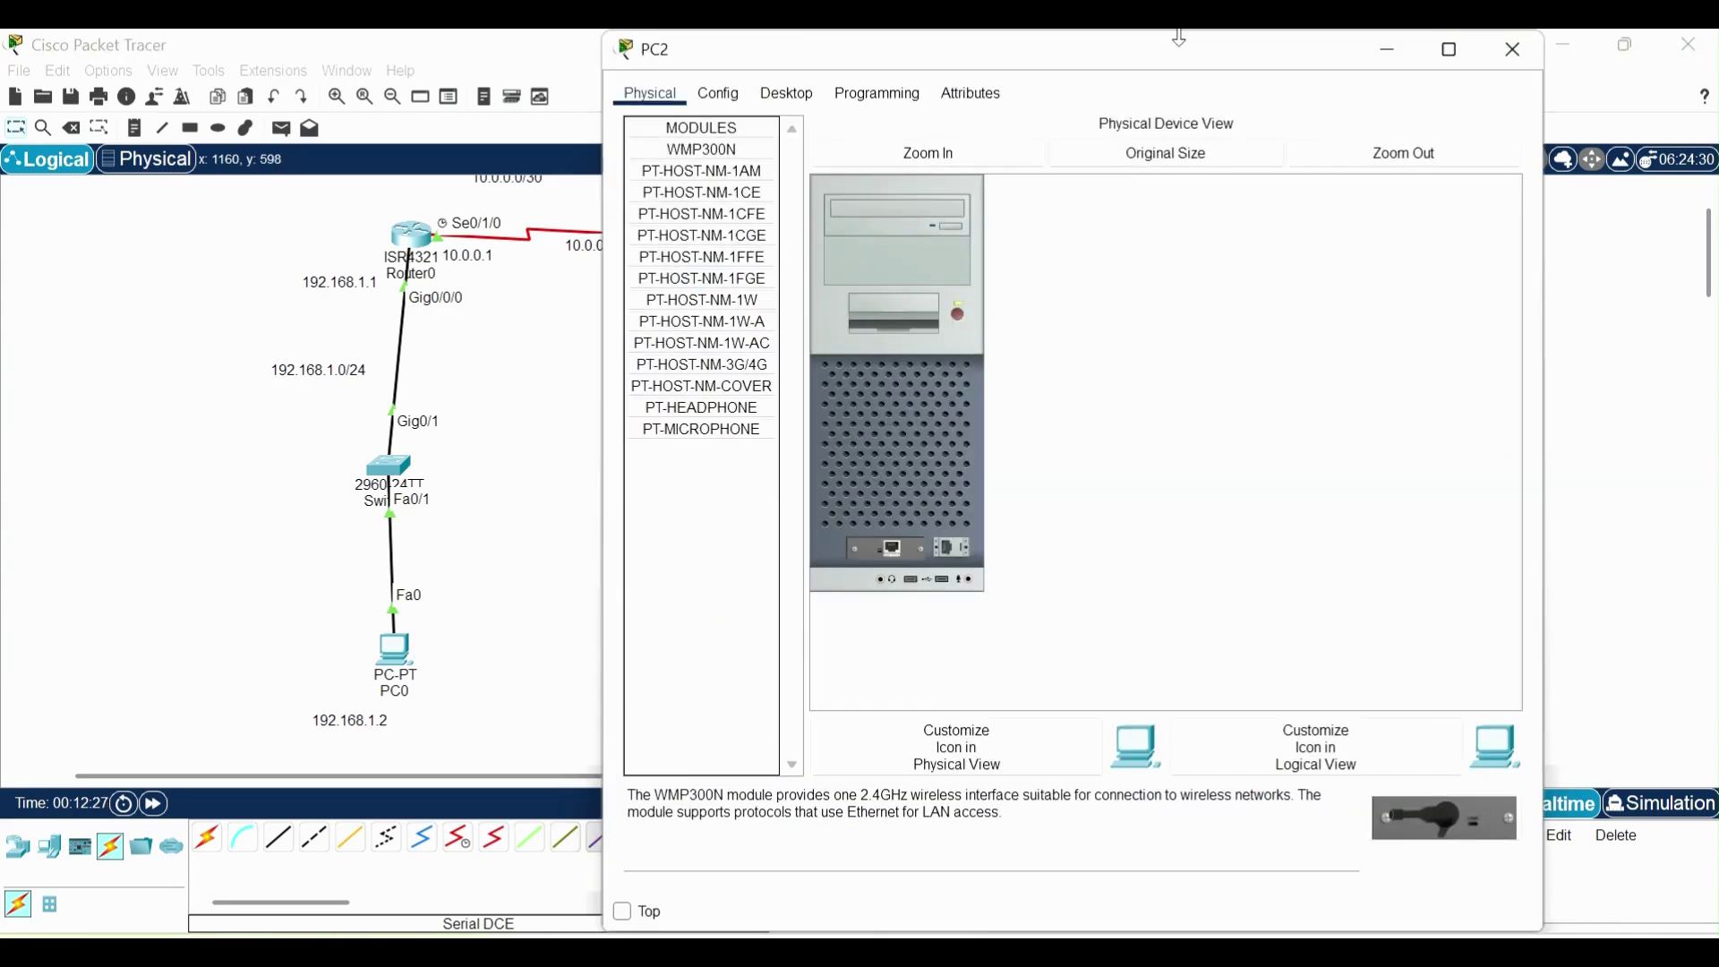
{"action": "left_click", "coordinate": [786, 260]}
{"action": "left_click", "coordinate": [732, 311]}
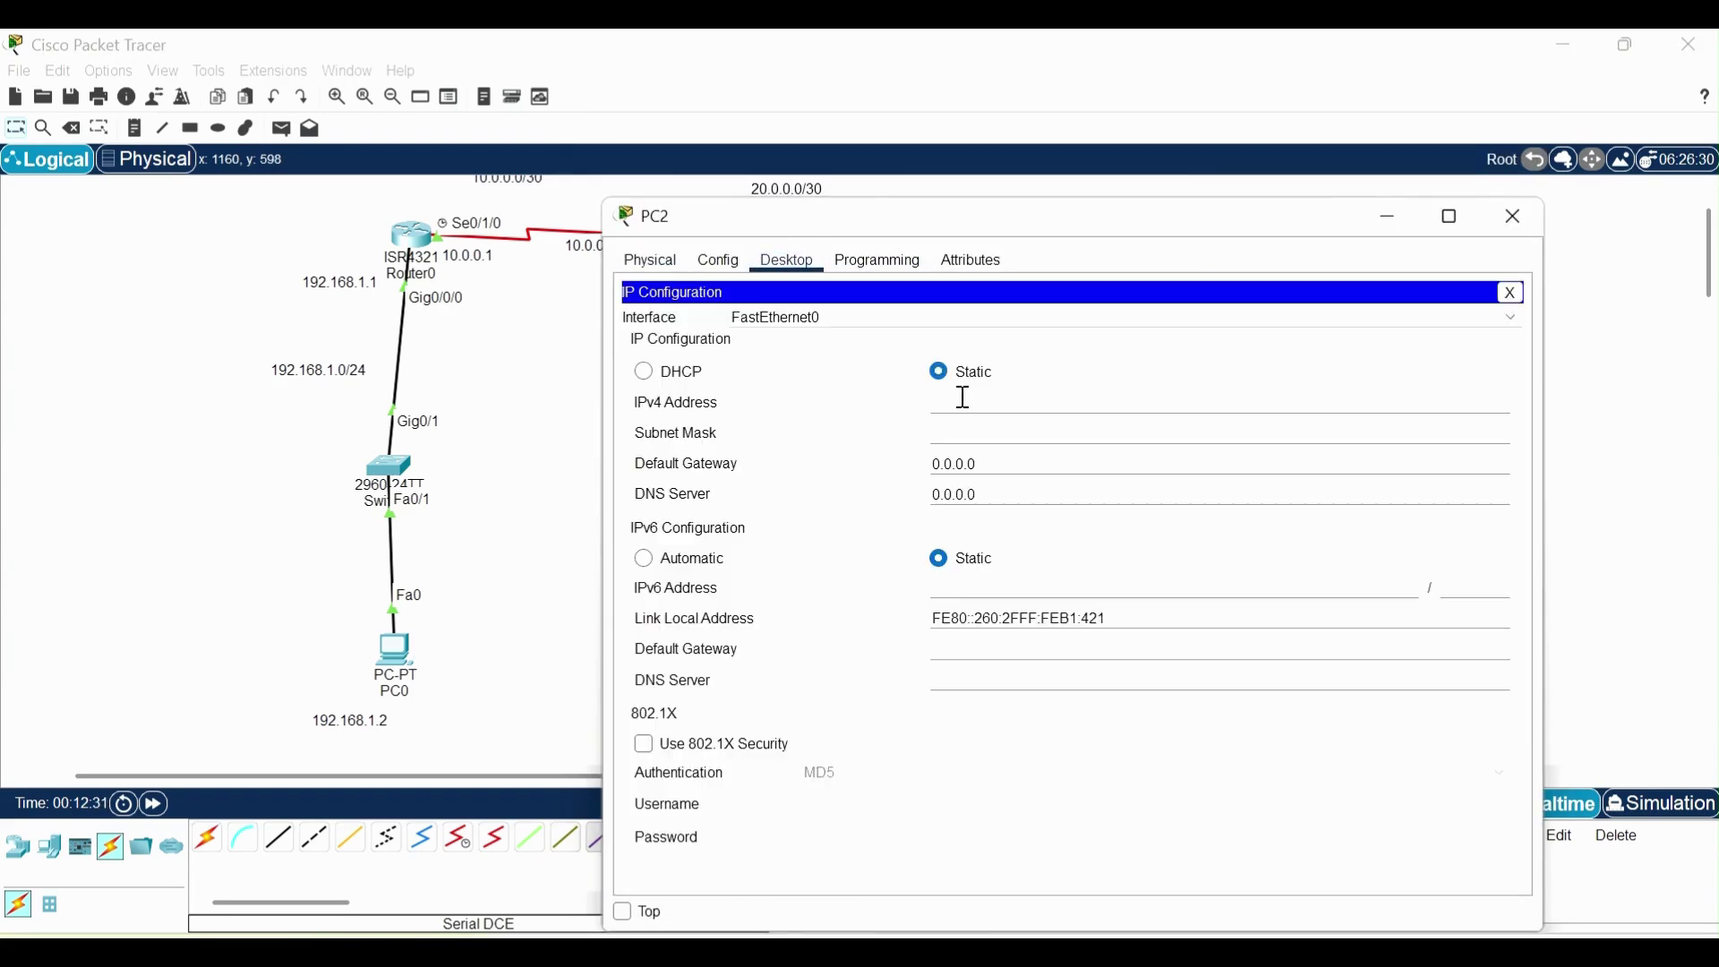
{"action": "left_click", "coordinate": [963, 398]}
{"action": "type", "text": "192"}
{"action": "type", "text": ".3.2"}
{"action": "key", "text": "Tab"}
{"action": "left_click", "coordinate": [932, 469]}
{"action": "key", "text": "BackSpace"}
{"action": "key", "text": "BackSpace"}
{"action": "key", "text": "BackSpace"}
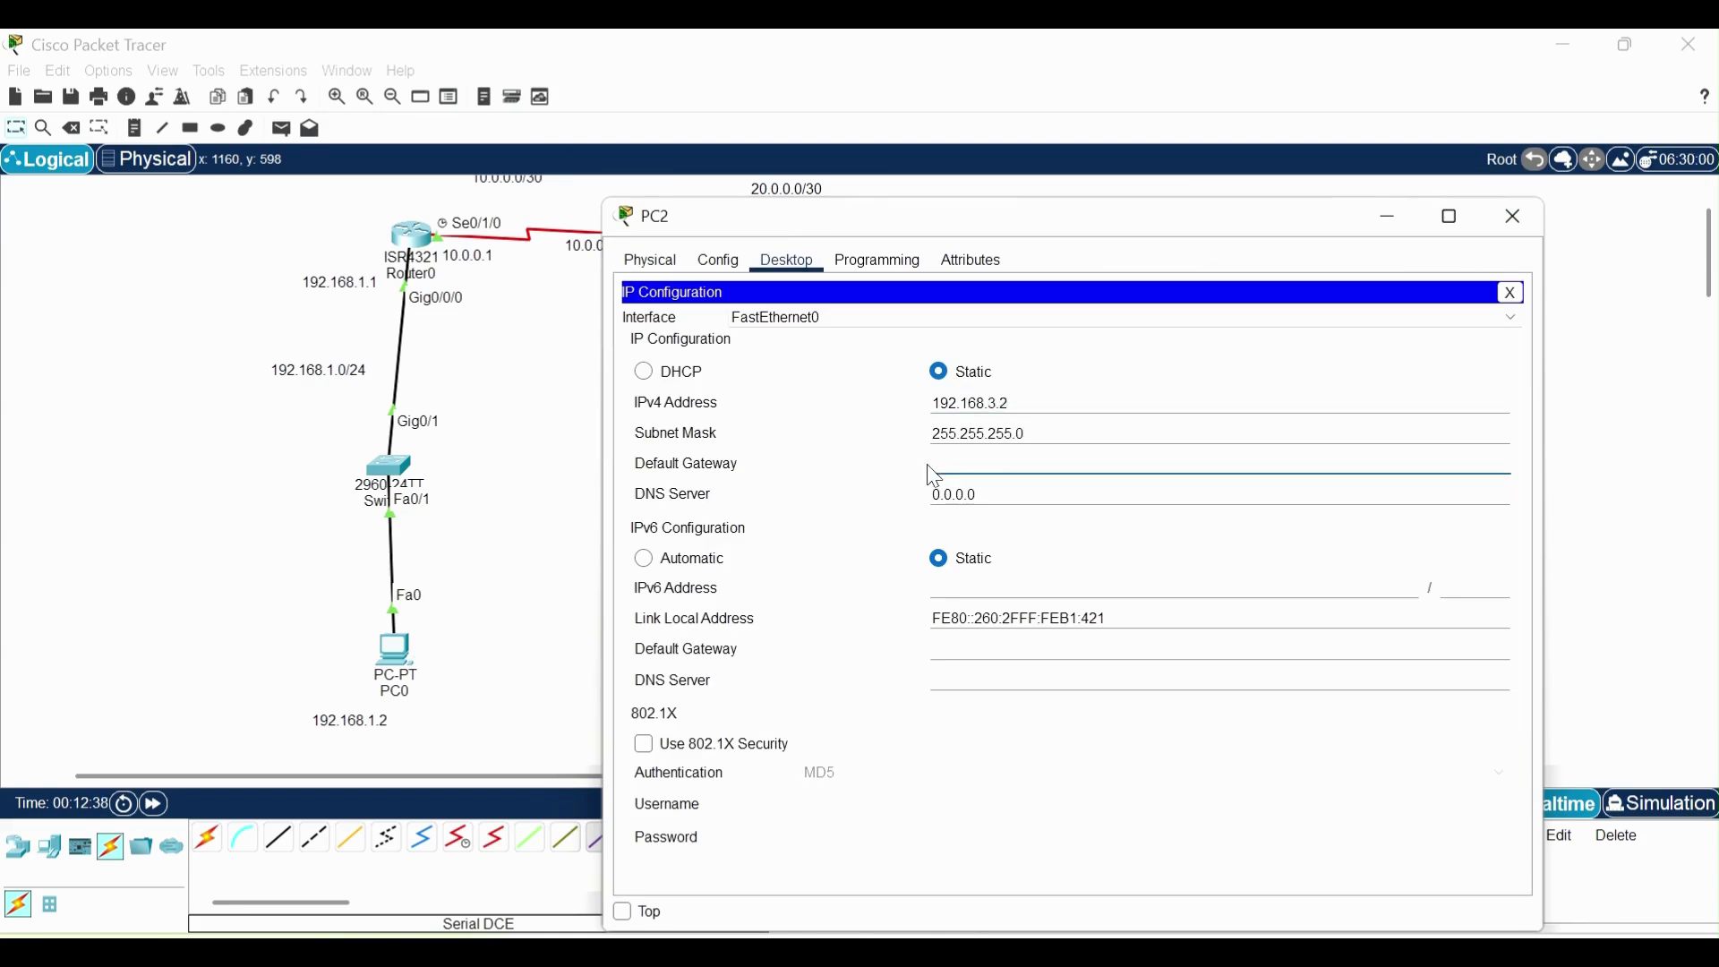
{"action": "type", "text": "192.168"}
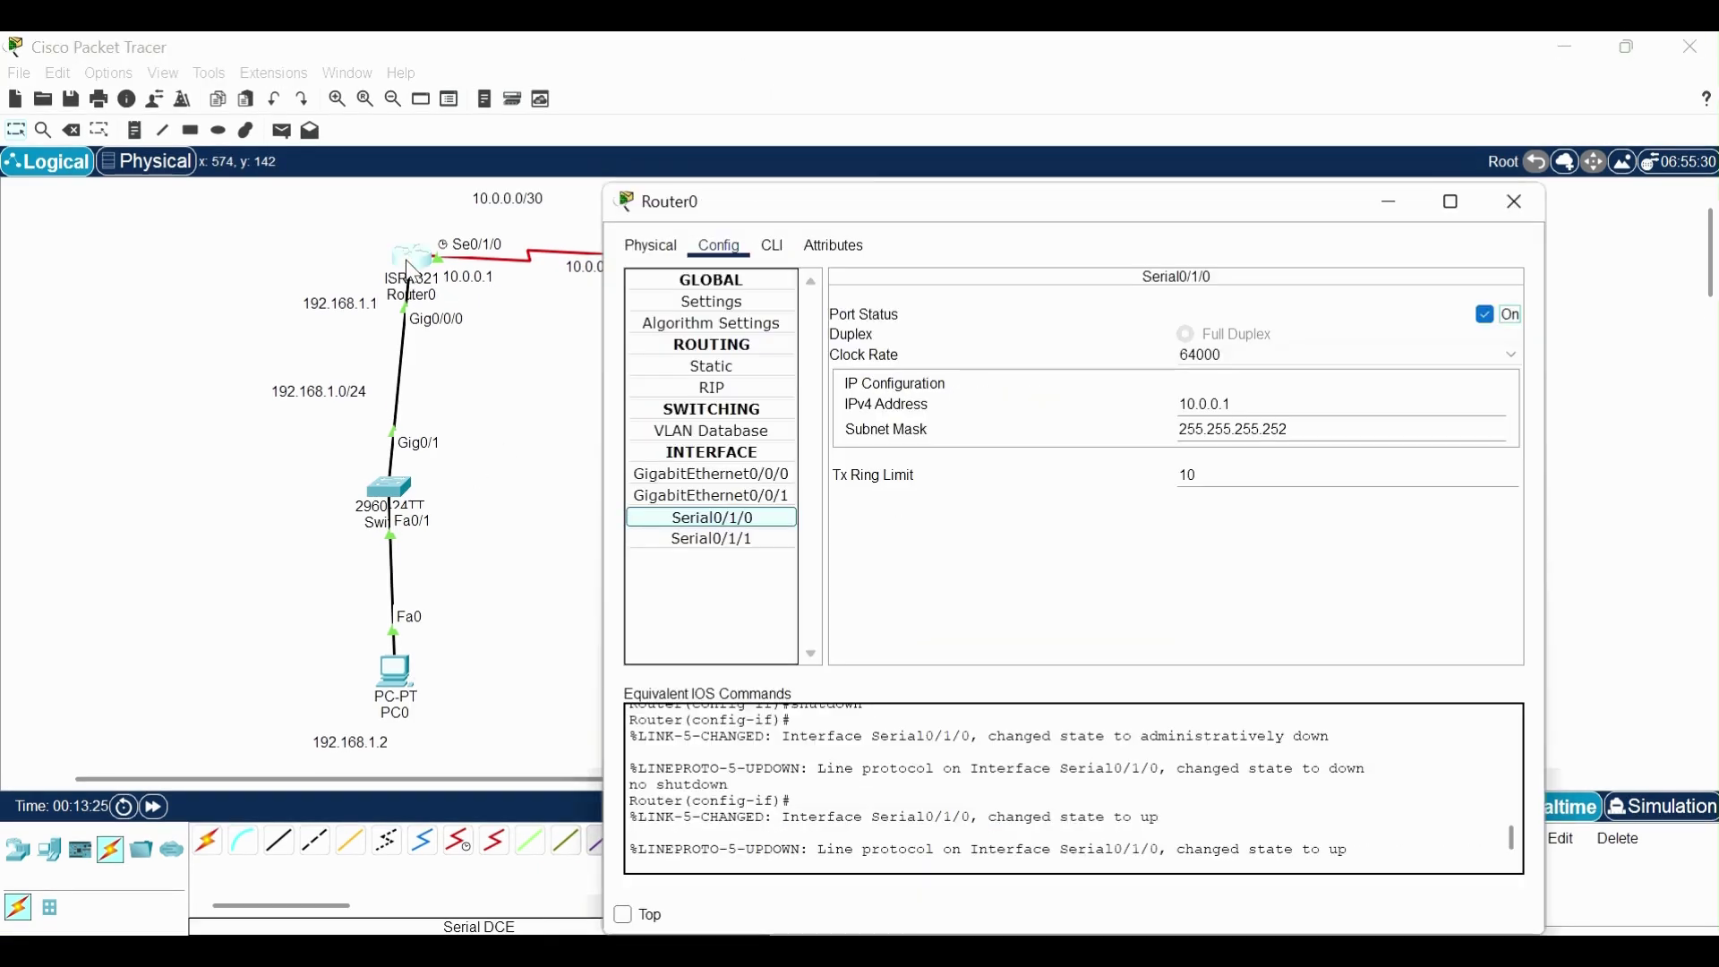
In Router0's CLI, return to global configuration and enter 'router eigrp 10'
{"action": "left_click", "coordinate": [773, 248]}
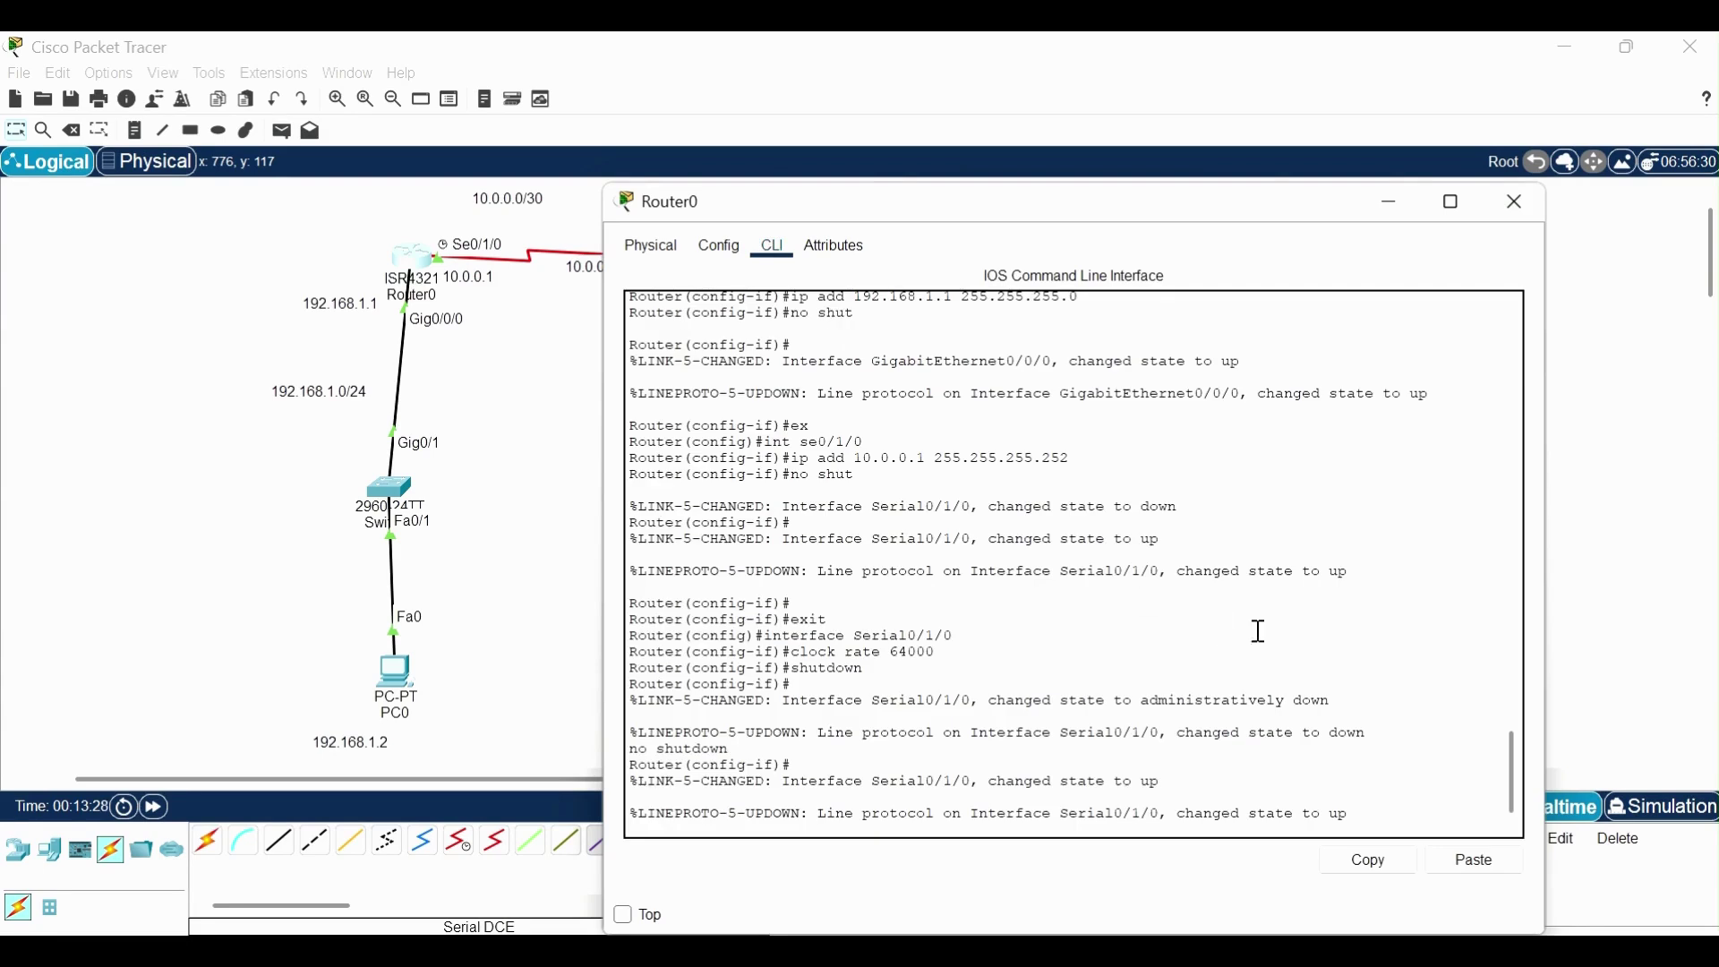
{"action": "key", "text": "Return"}
{"action": "type", "text": "ex"}
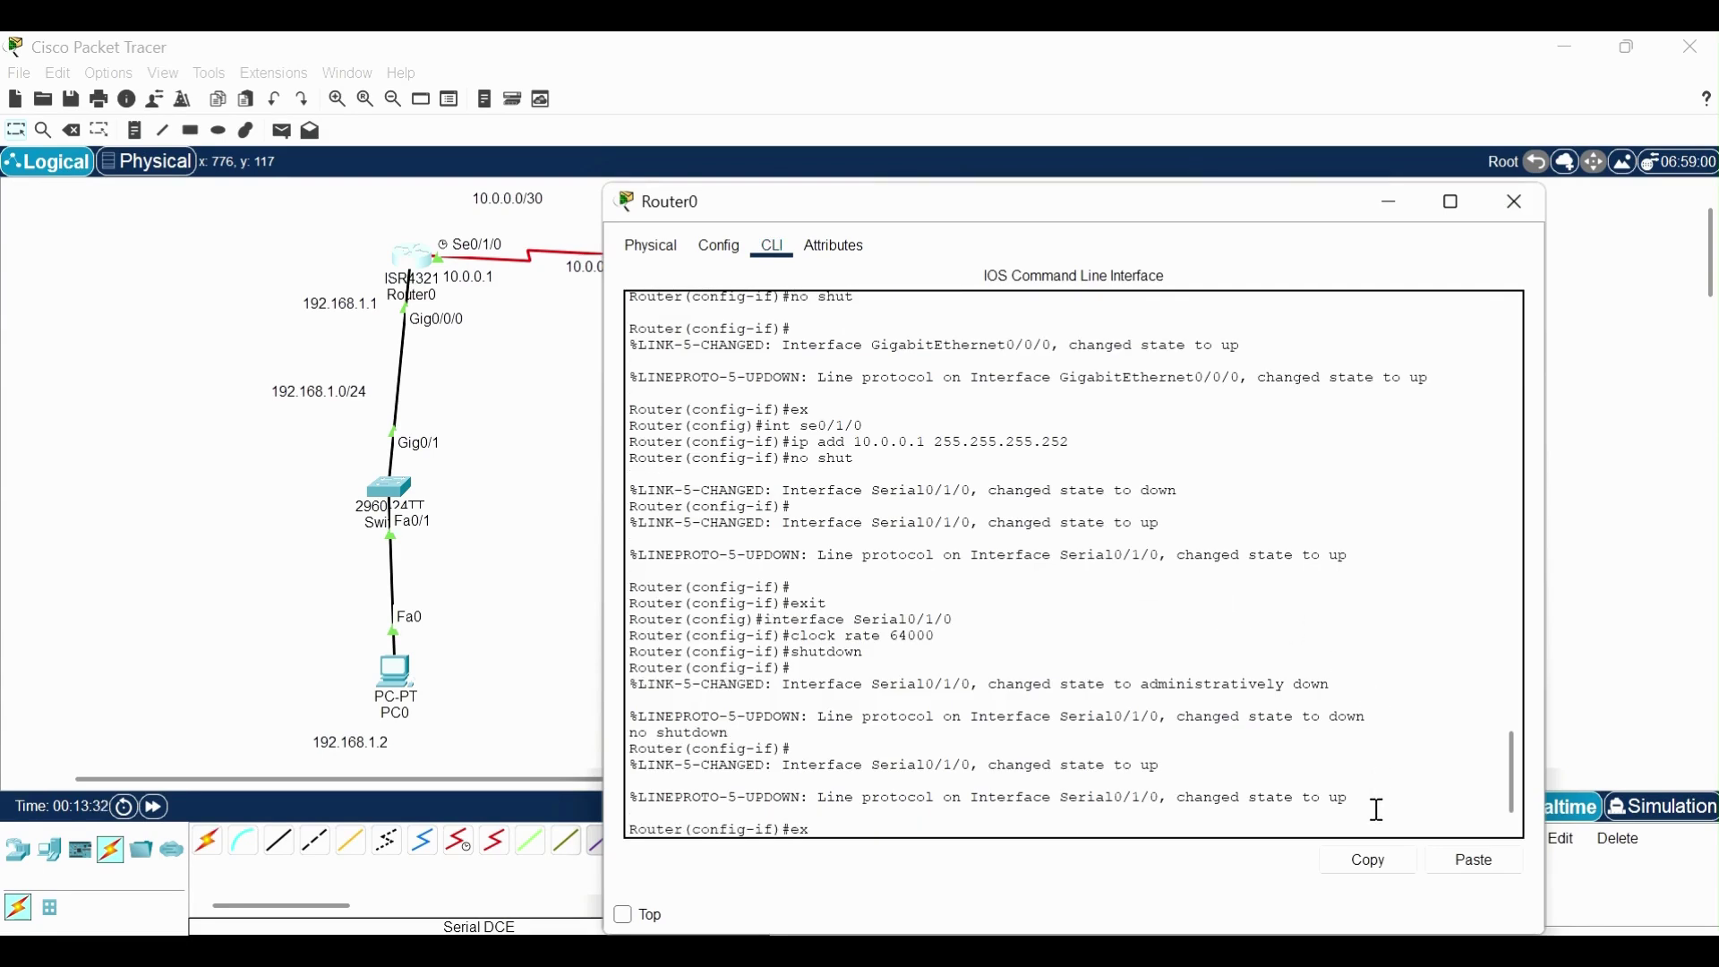
{"action": "key", "text": "Return"}
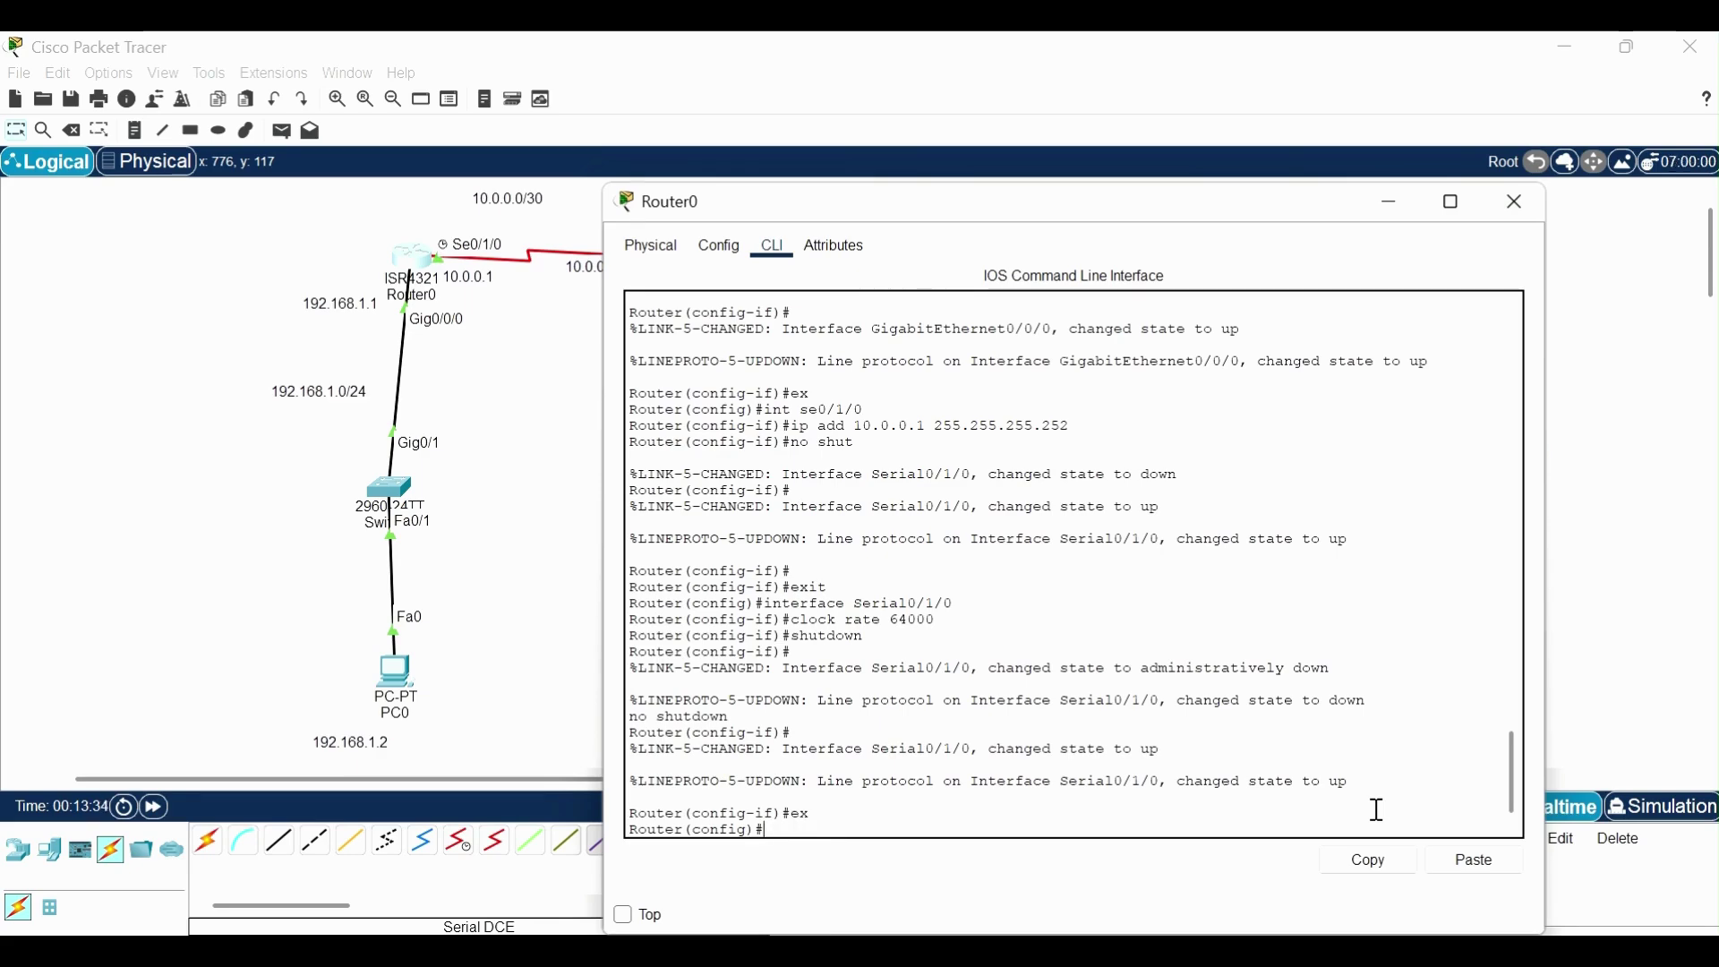
{"action": "type", "text": "router eigrp"}
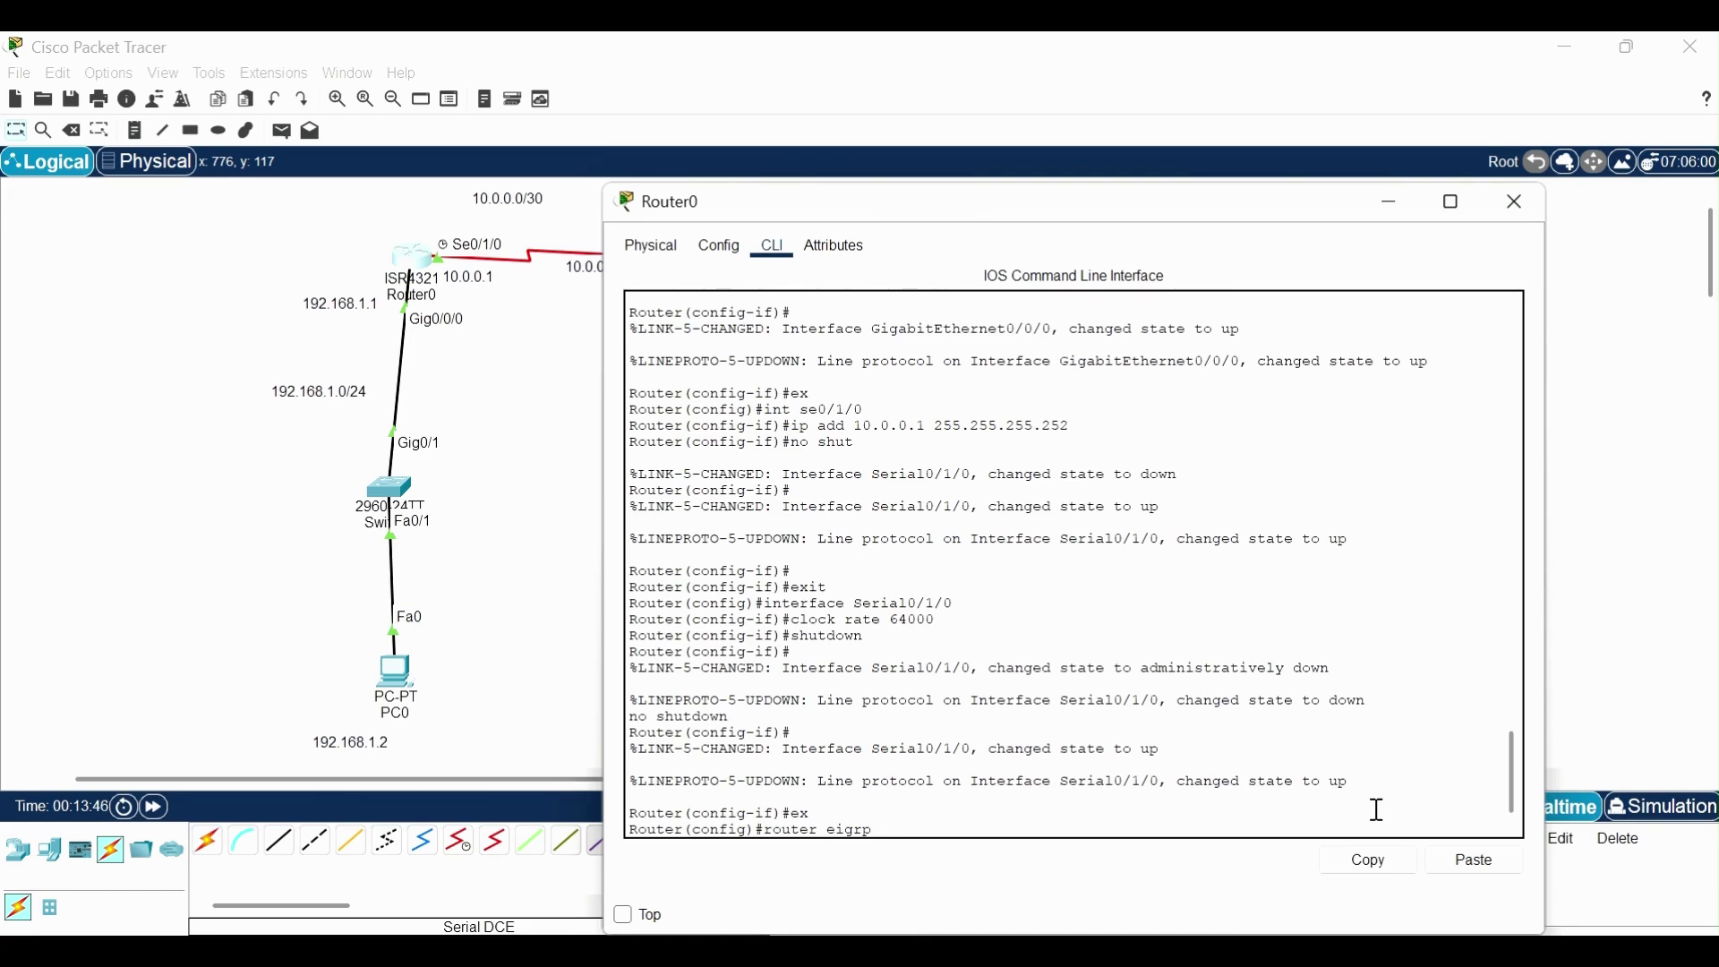
{"action": "type", "text": "0"}
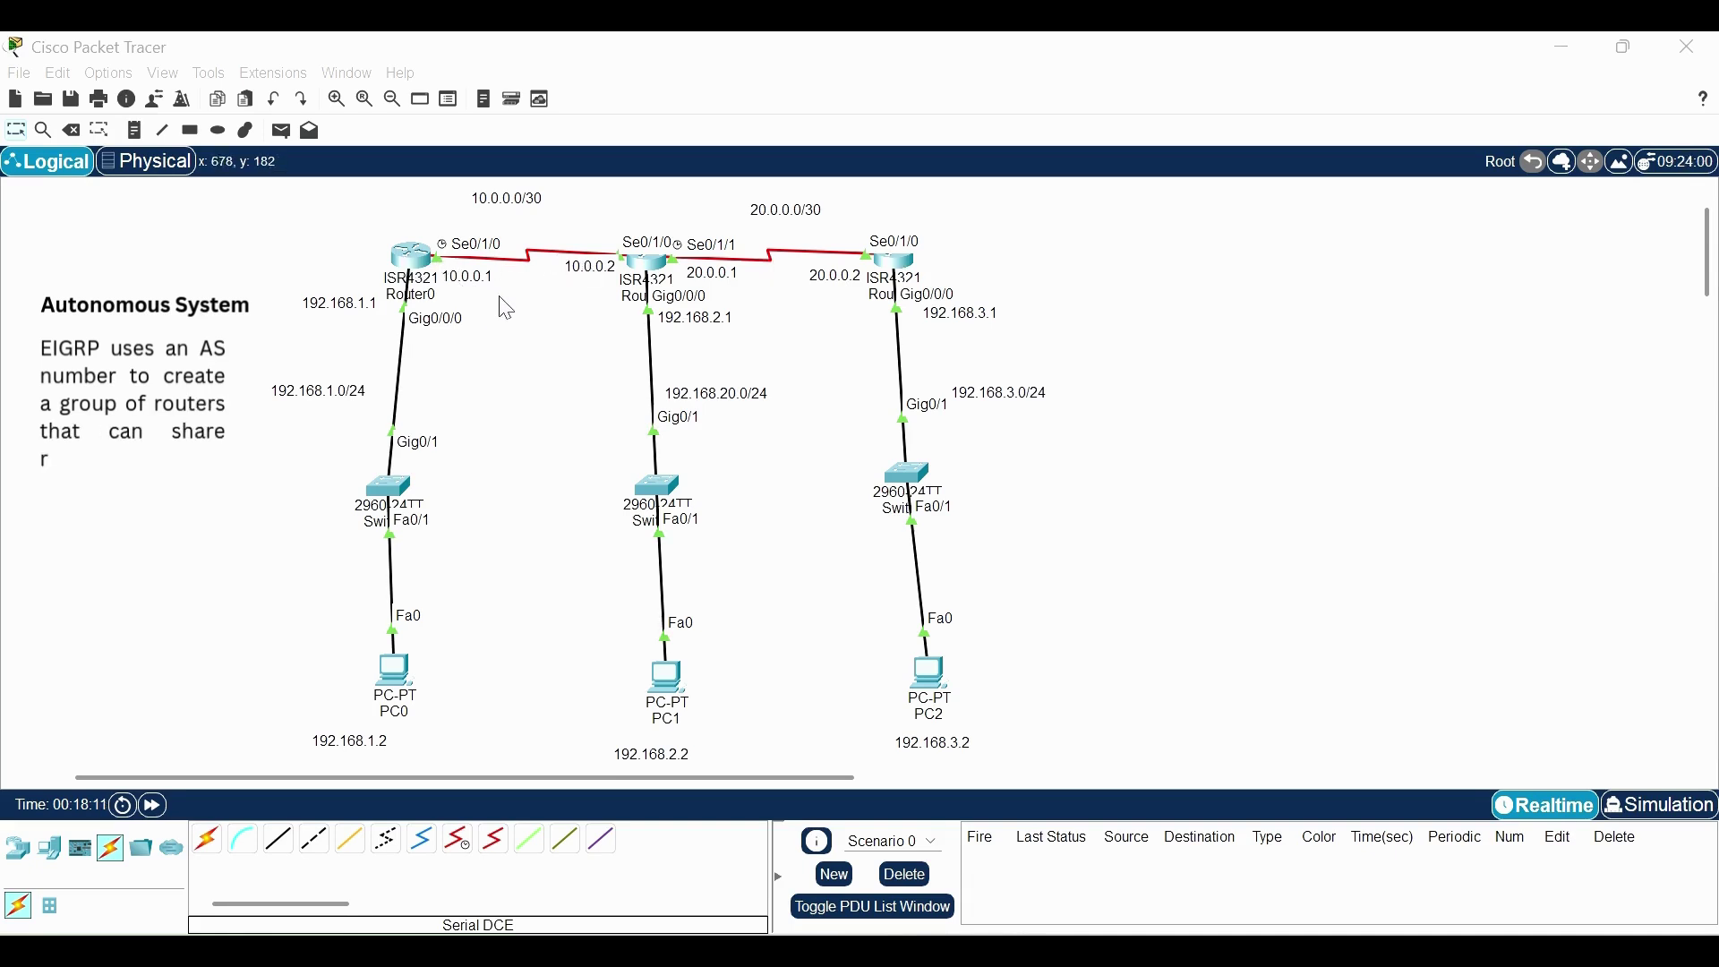
Place a '1-65535' note on the canvas showing the EIGRP AS number range
{"action": "left_click", "coordinate": [407, 258]}
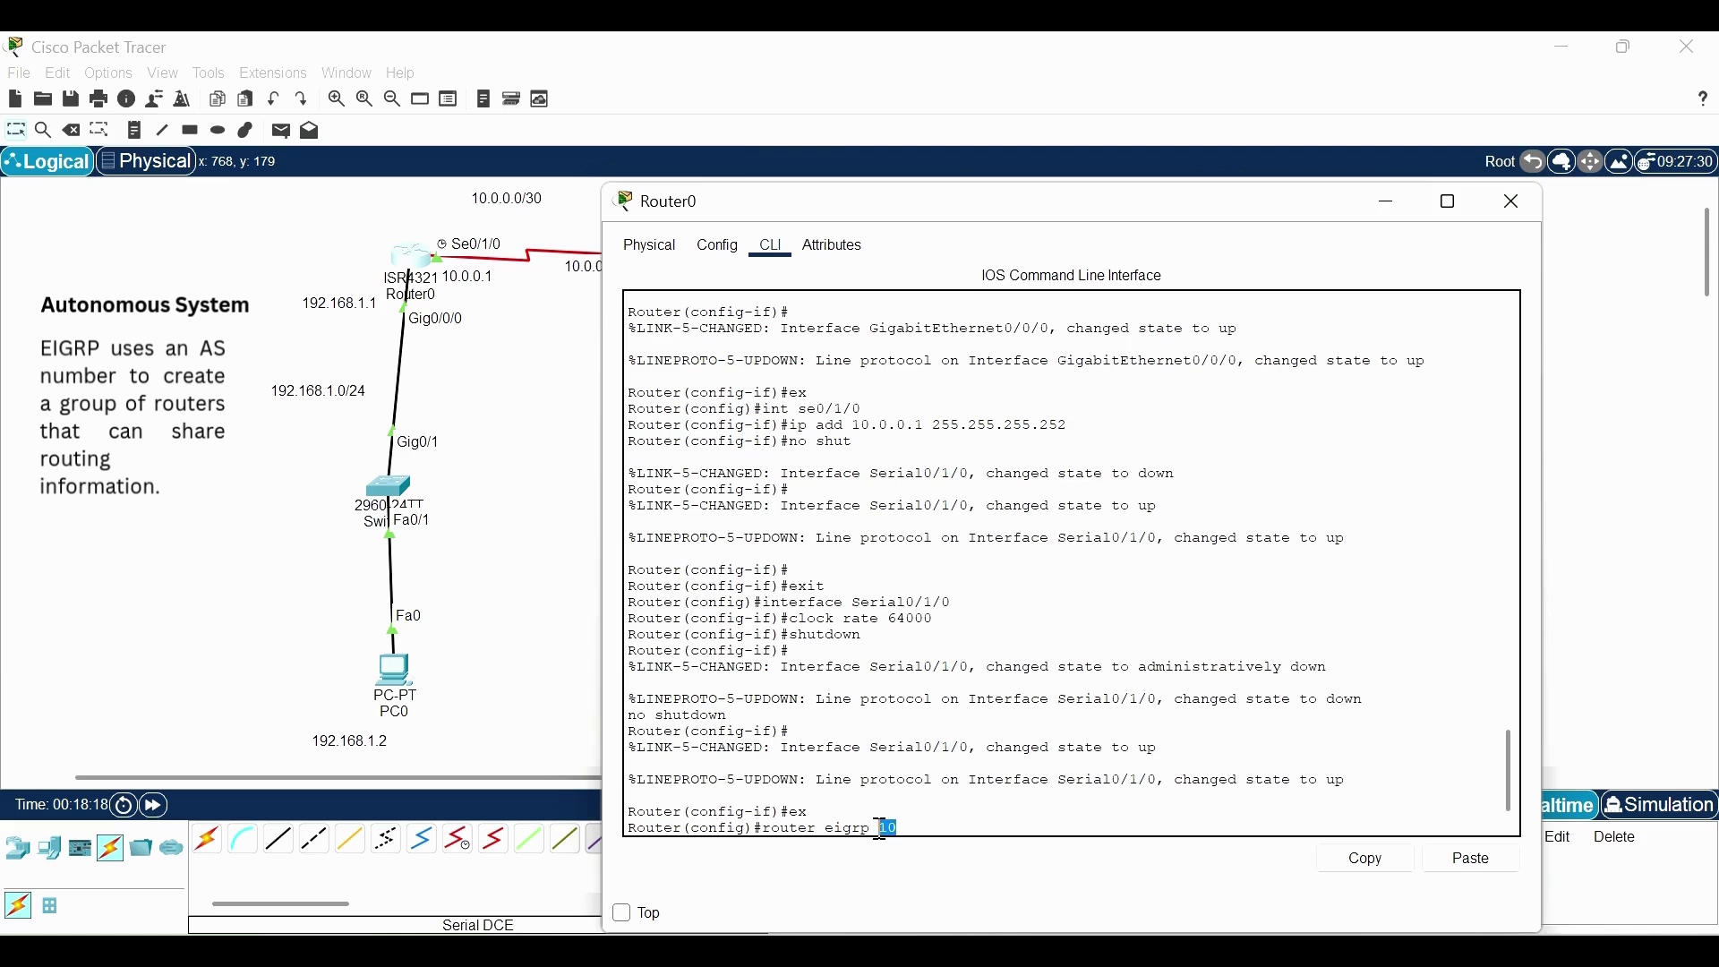
{"action": "left_click", "coordinate": [575, 681]}
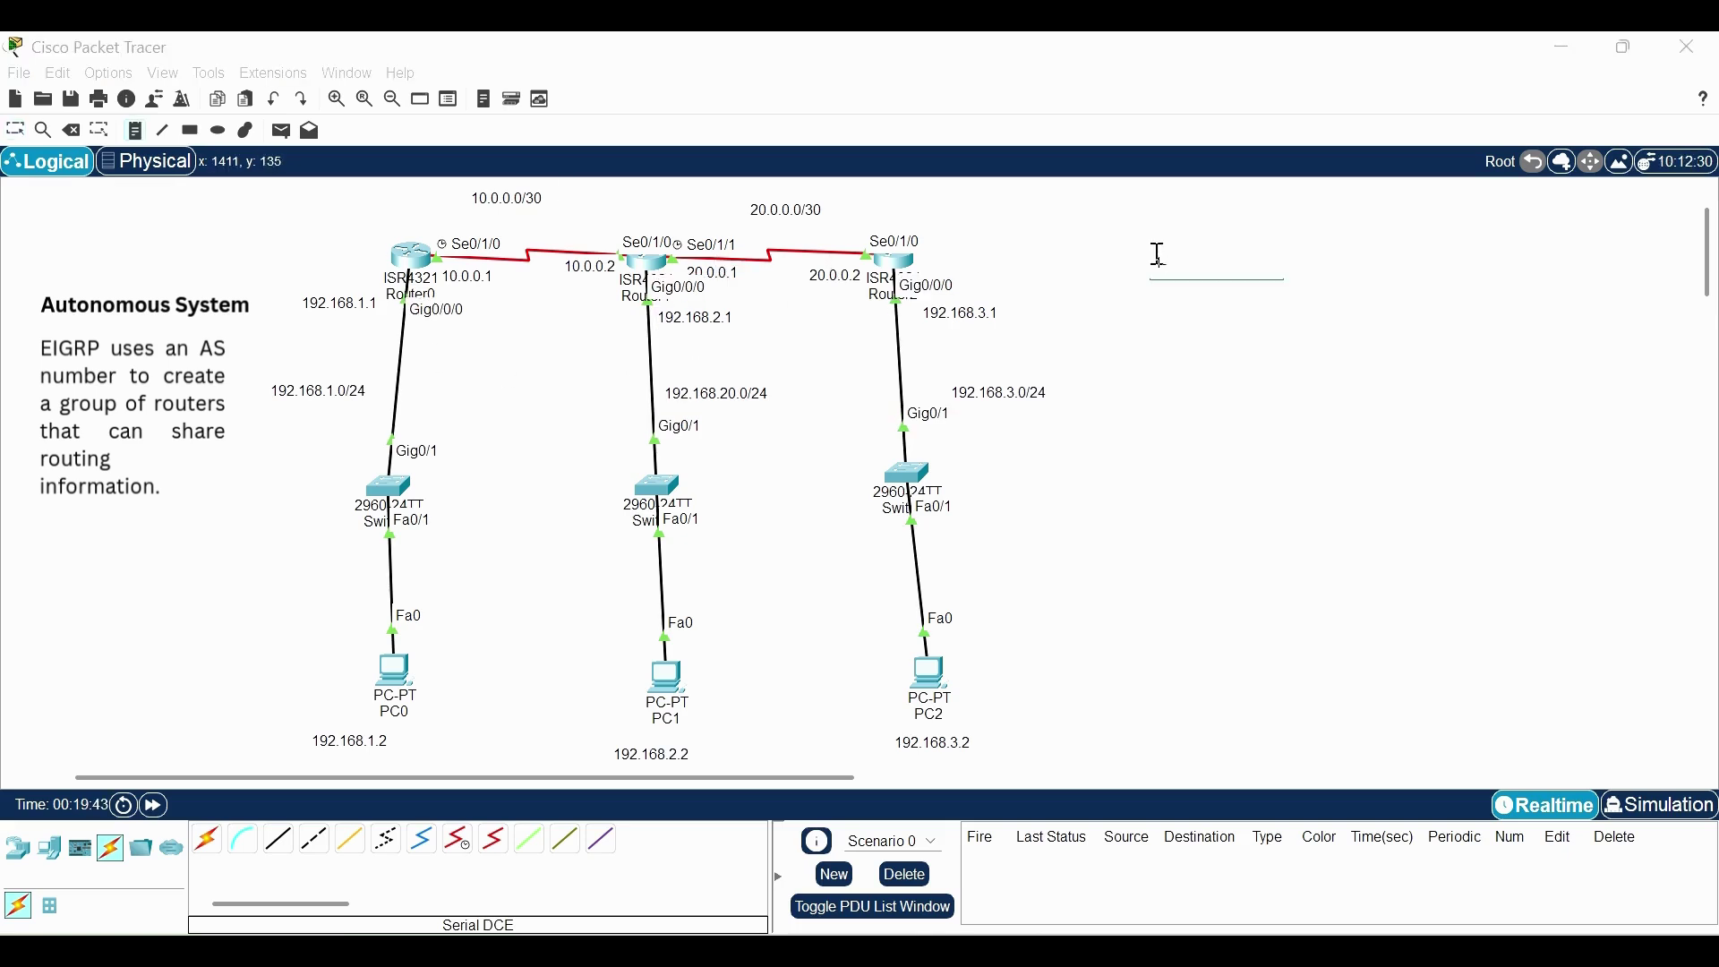
{"action": "type", "text": "1-655"}
{"action": "type", "text": "35"}
{"action": "key", "text": "Escape"}
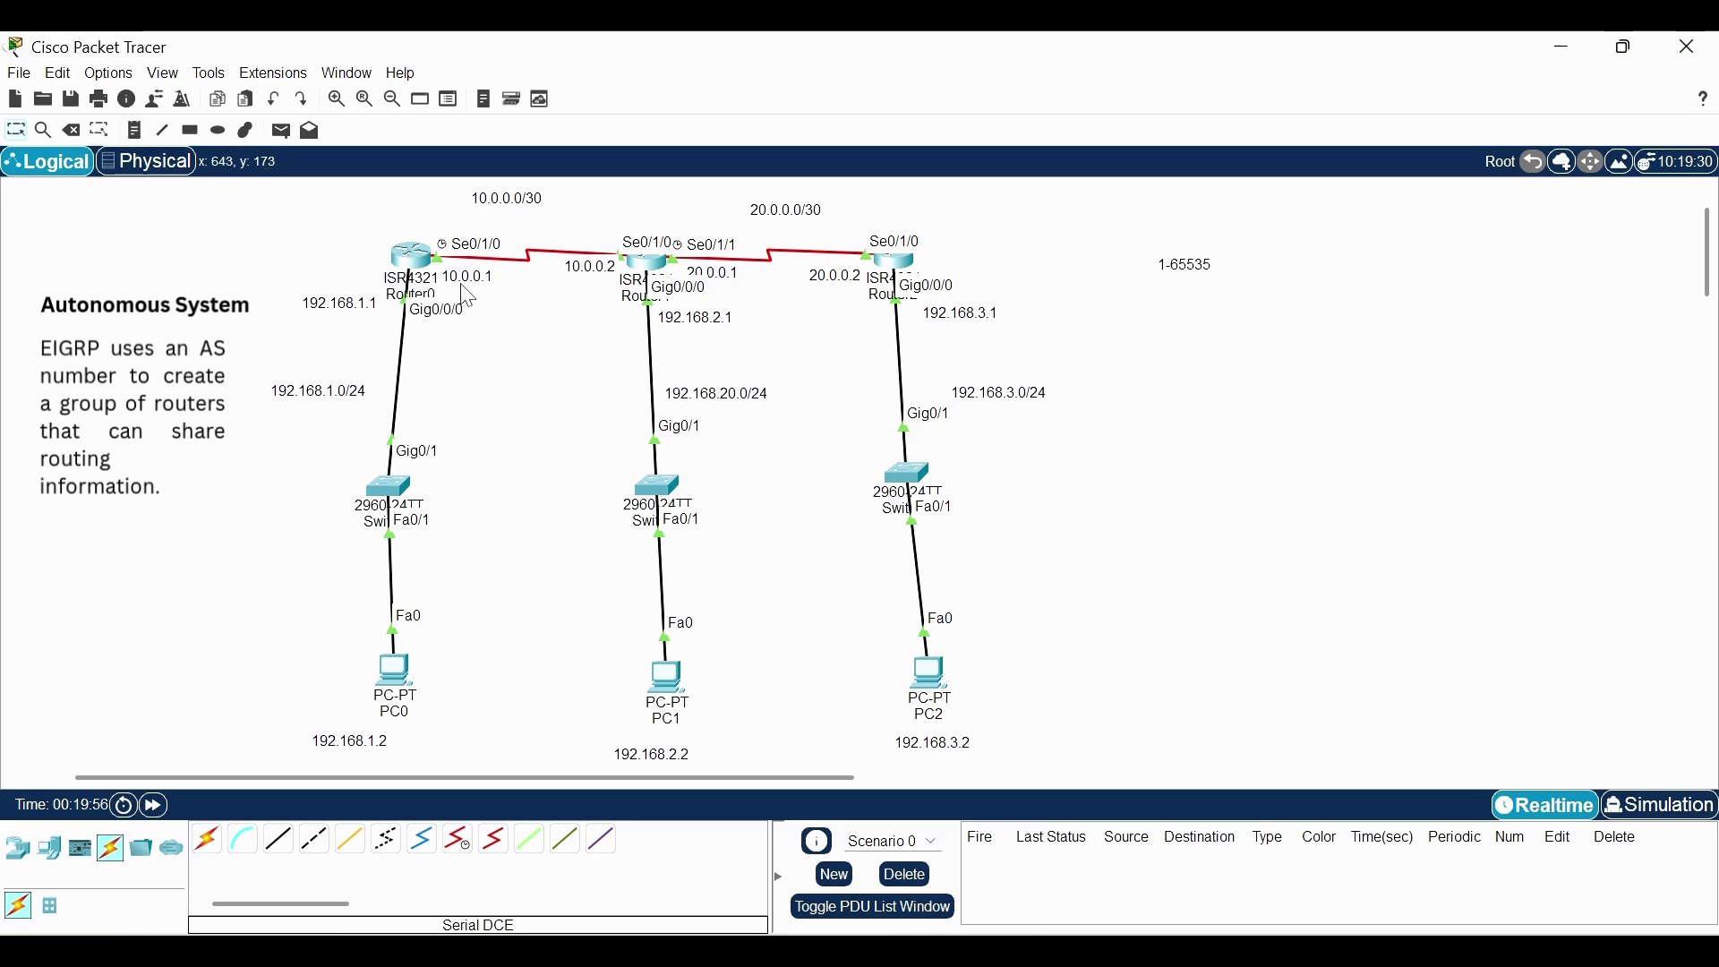
{"action": "left_click", "coordinate": [410, 258]}
{"action": "left_click", "coordinate": [504, 484]}
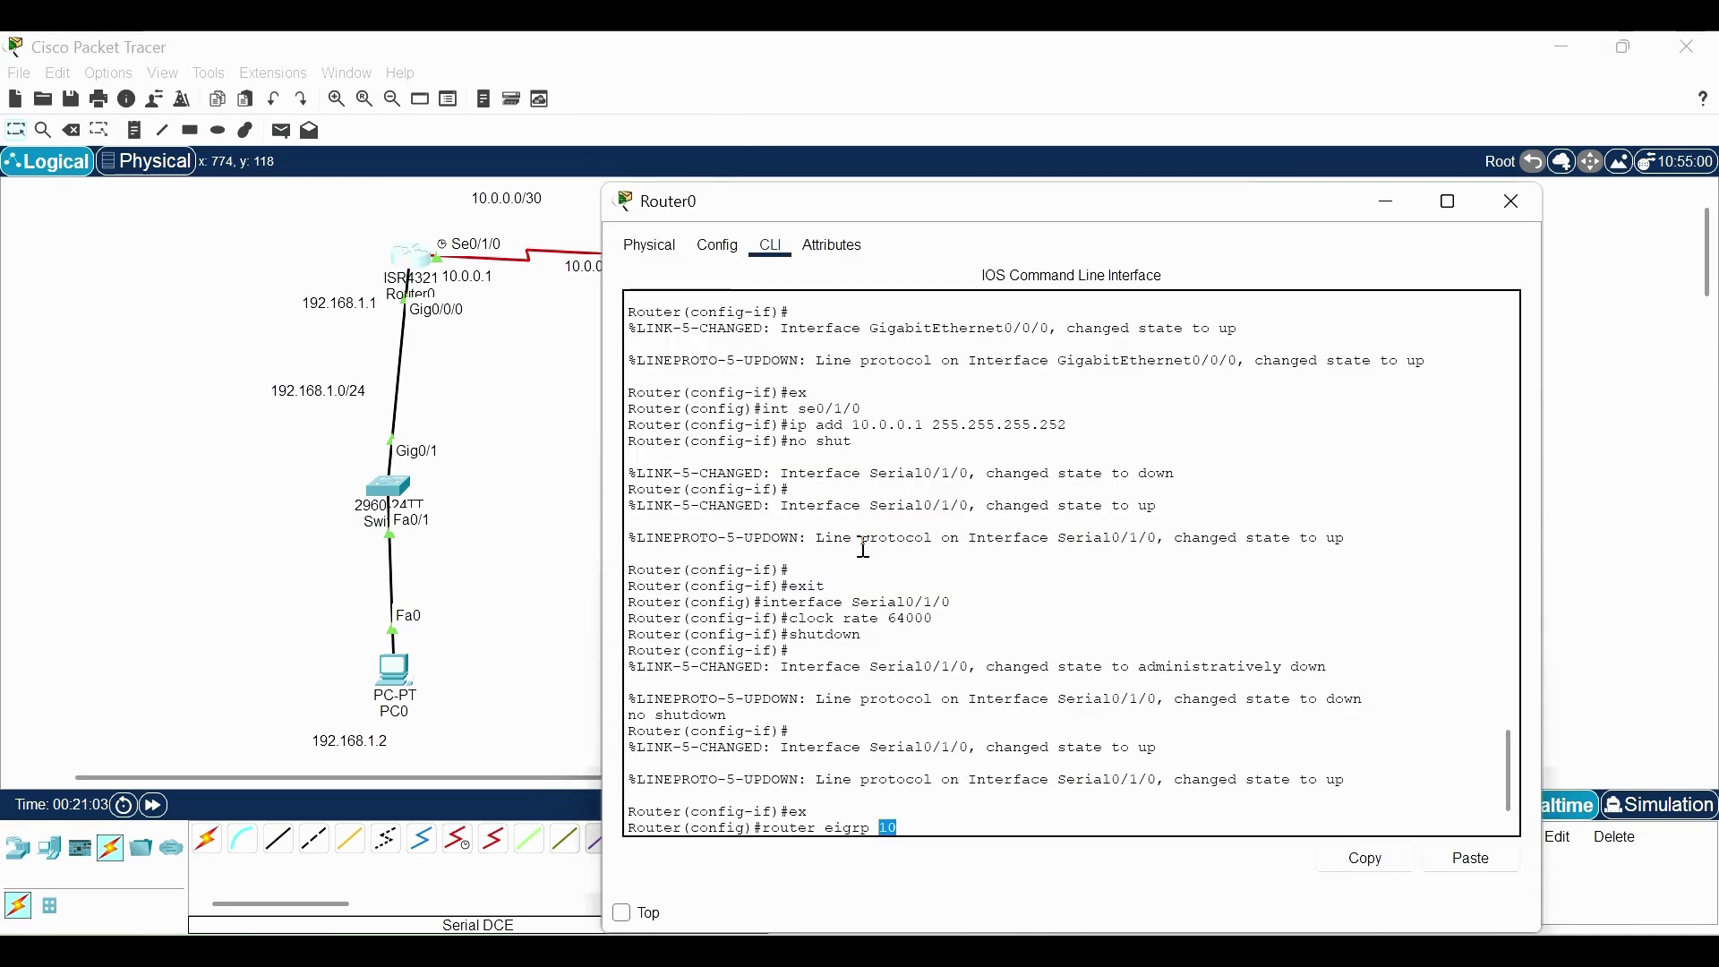
{"action": "type", "text": "10"}
Configure Router0's EIGRP 10 with networks 10.0.0.0 0.0.0.3 and 192.168.1.0 0.0.0.255, then exit
{"action": "key", "text": "Return"}
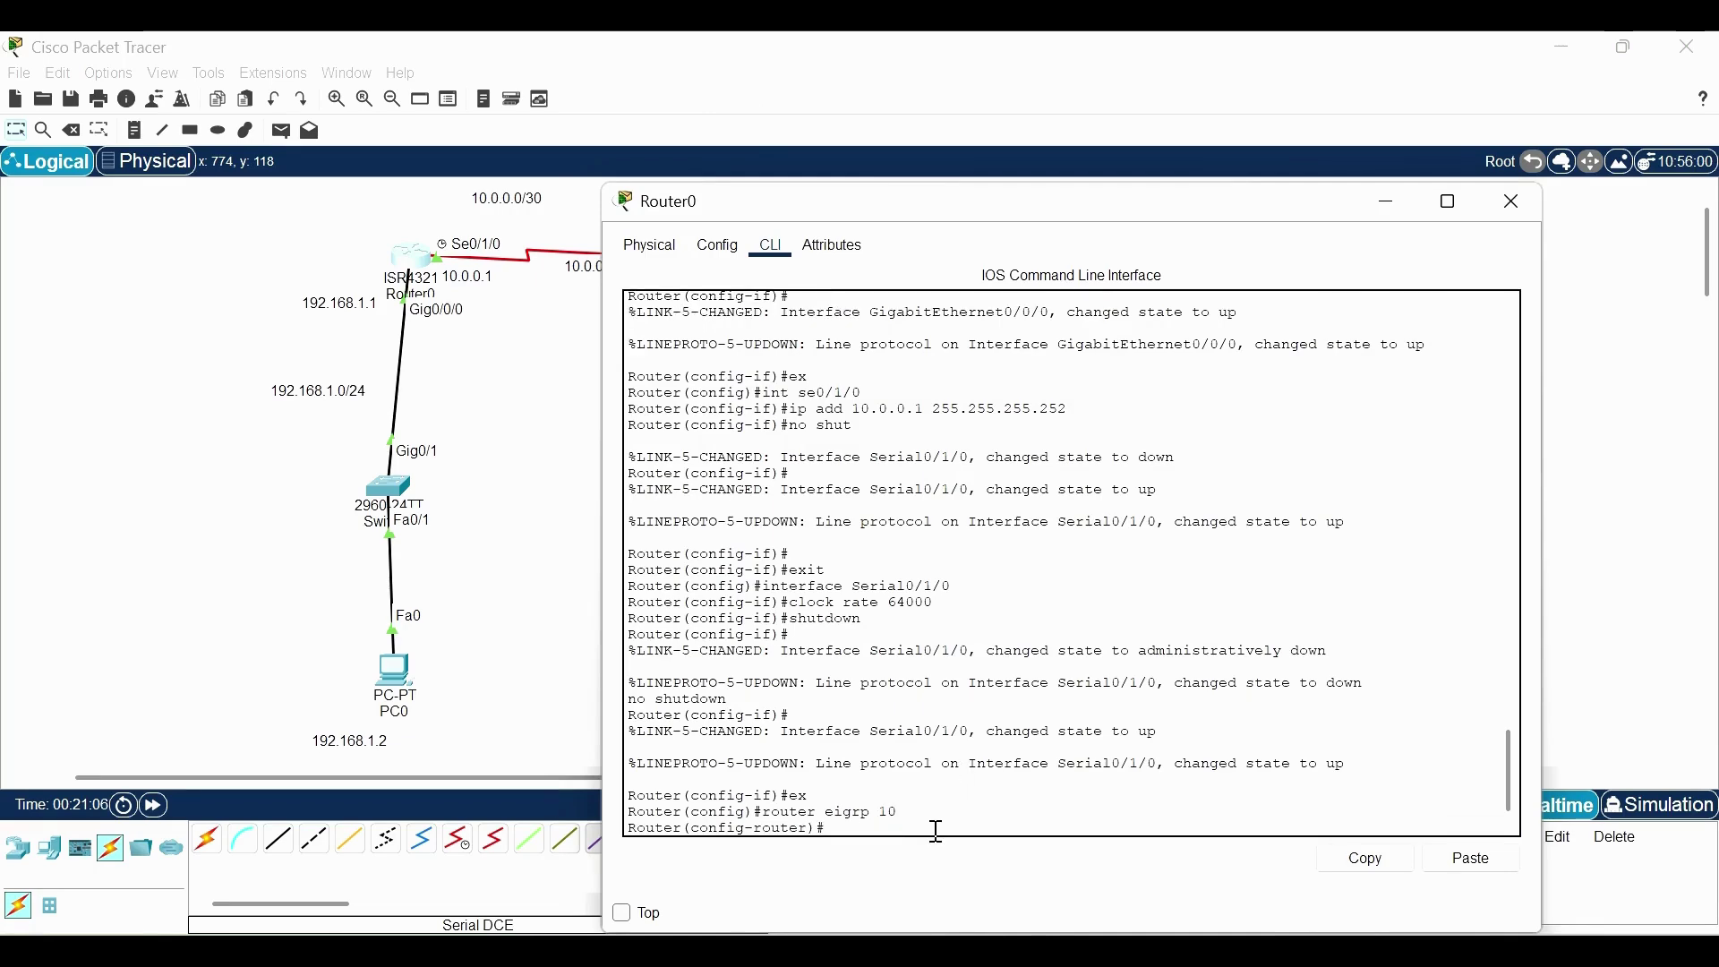
{"action": "type", "text": "network"}
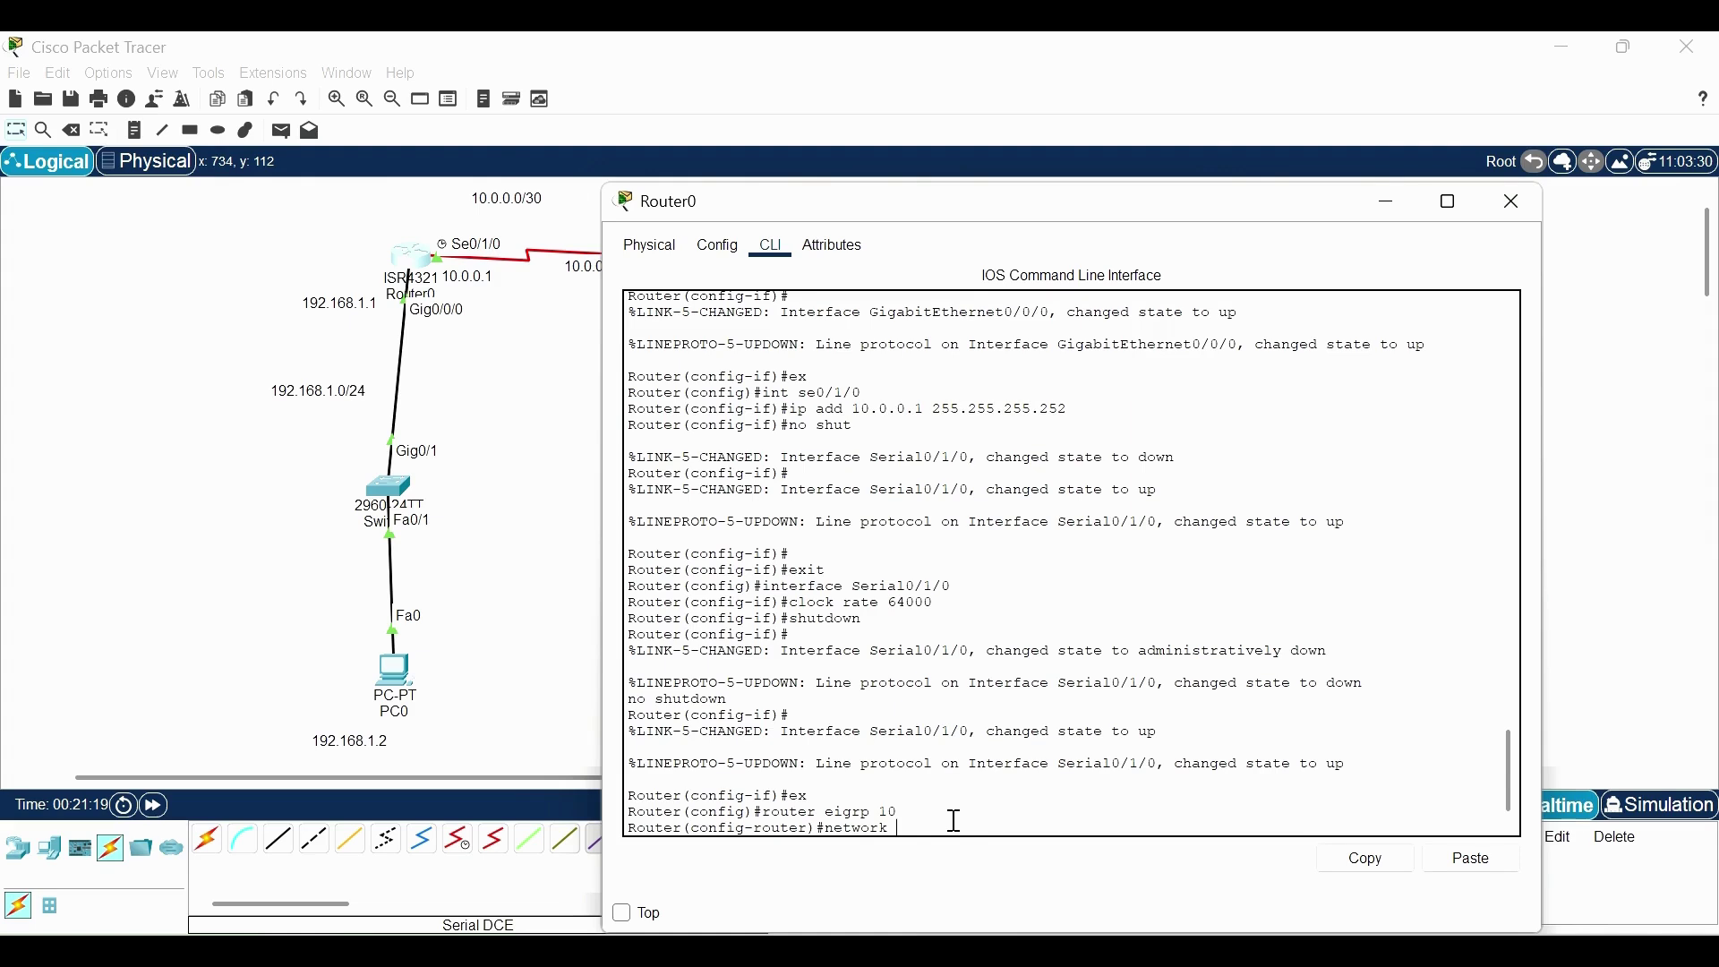
{"action": "type", "text": " 10.0.0.0"}
{"action": "scroll", "coordinate": [540, 676], "scroll_direction": "right", "scroll_amount": 1}
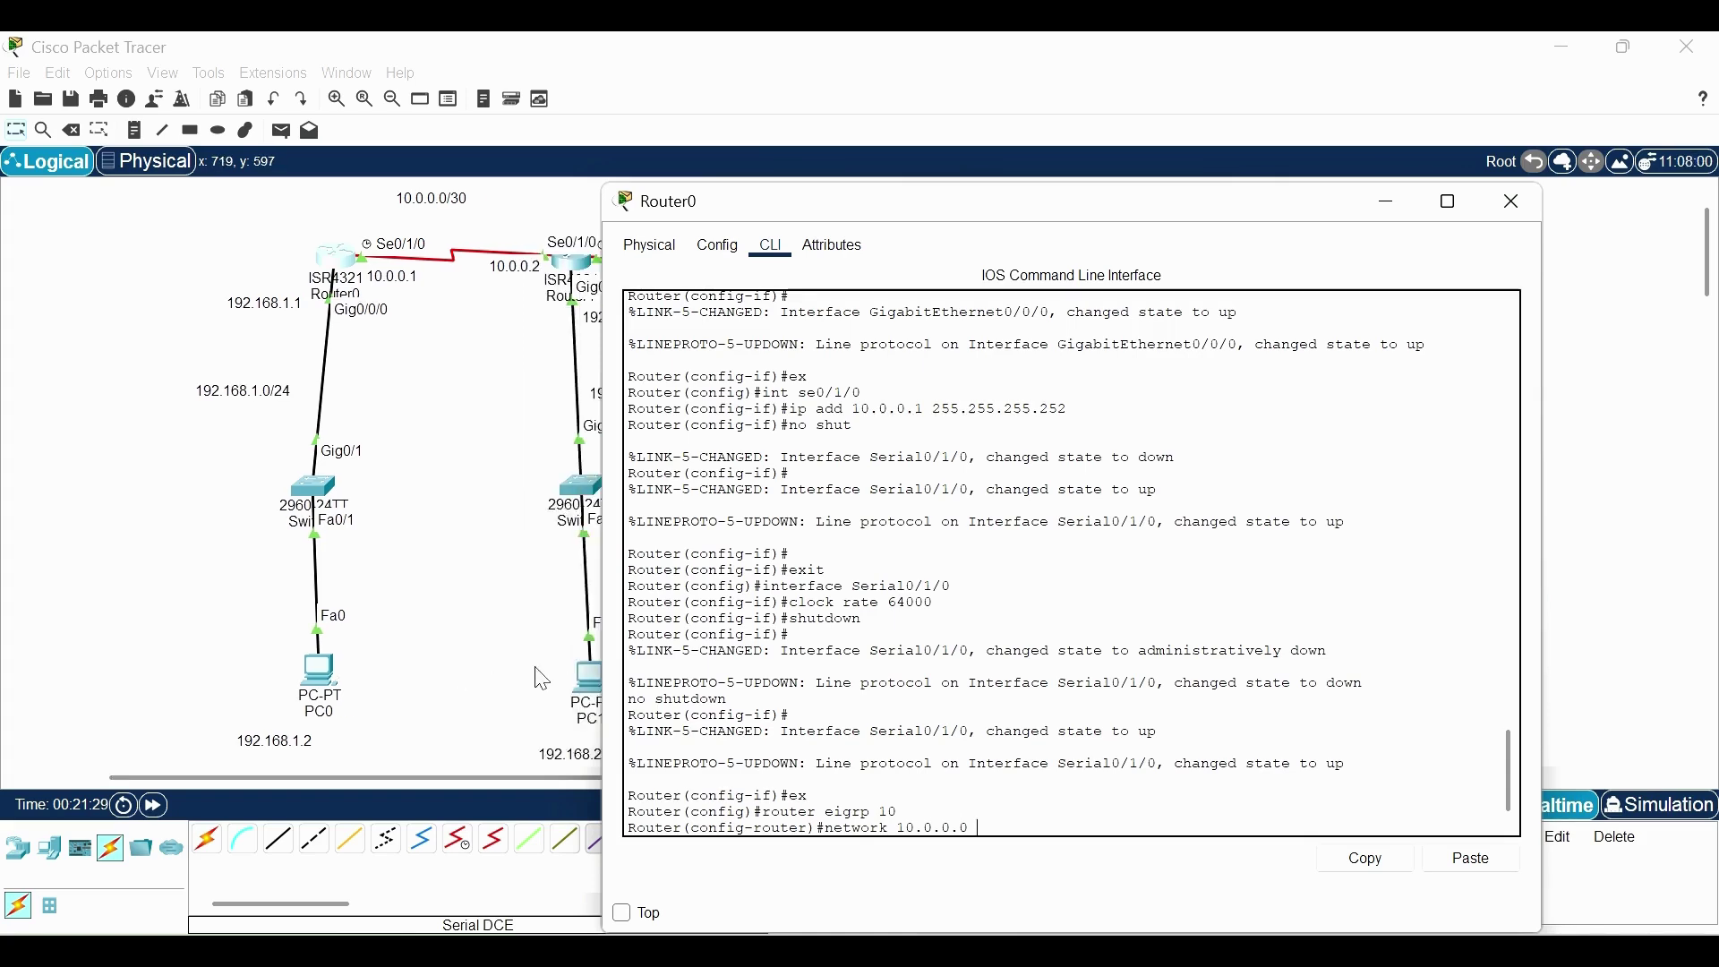
{"action": "scroll", "coordinate": [540, 676], "scroll_direction": "right", "scroll_amount": 2}
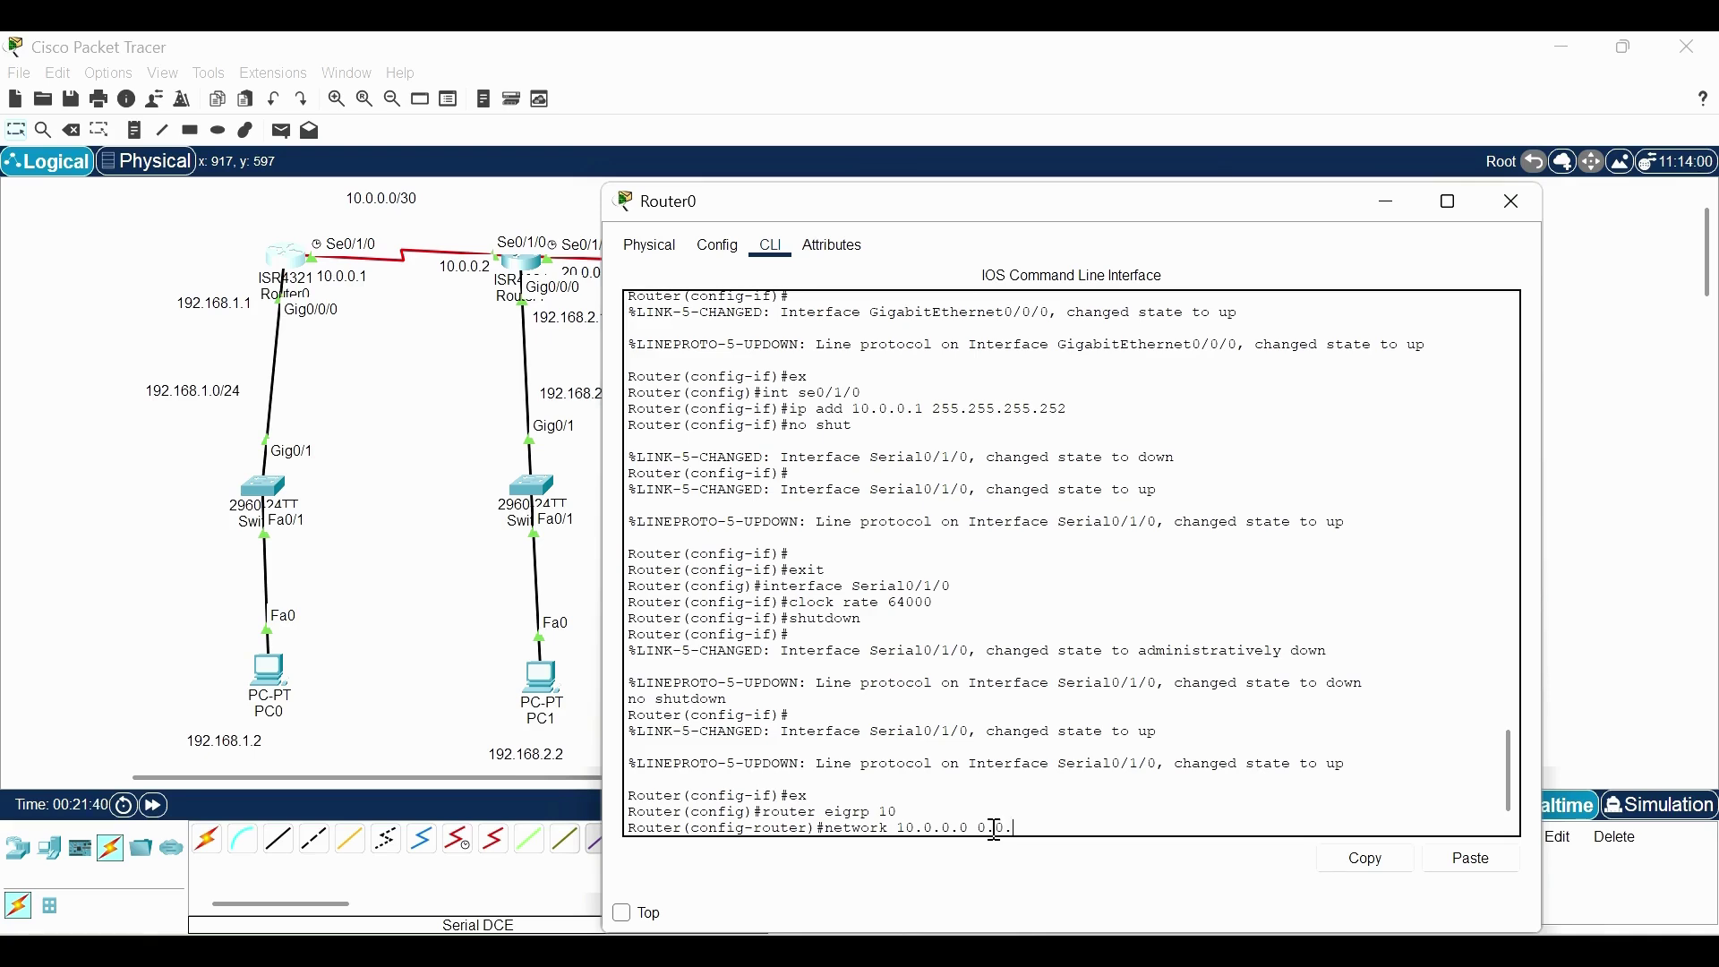
{"action": "type", "text": "0.0.0.3"}
{"action": "key", "text": "Return"}
{"action": "type", "text": "net"}
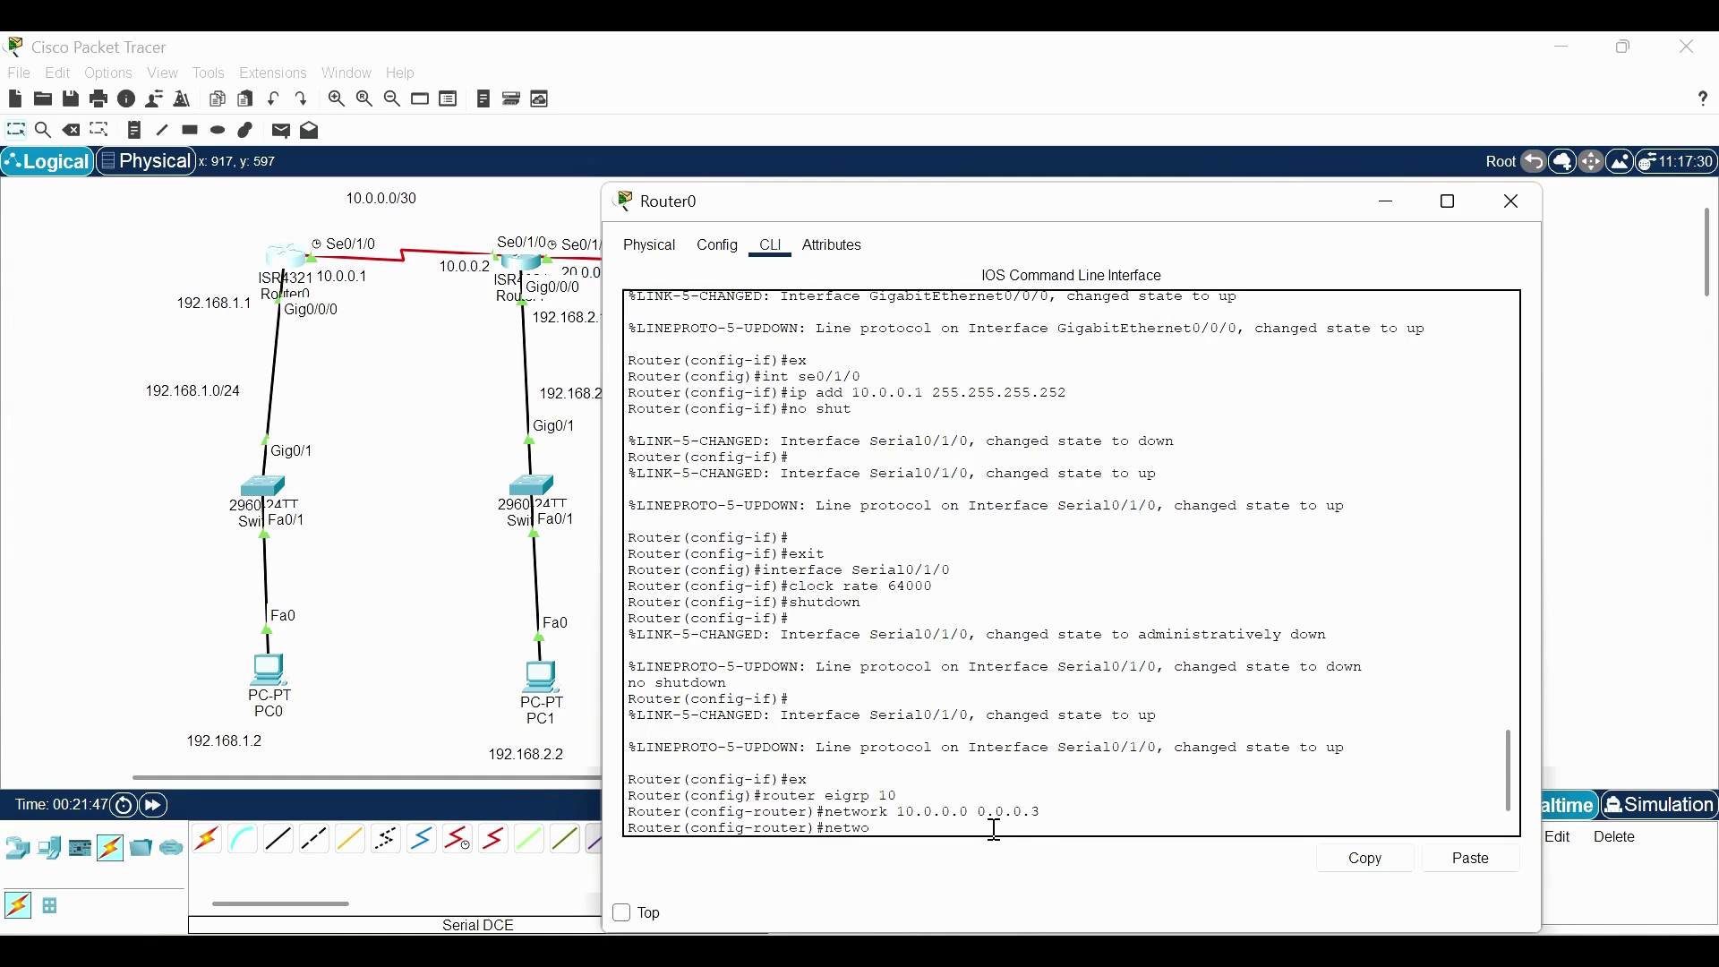
{"action": "type", "text": "work 192.168.1.0"}
{"action": "type", "text": "0.0.0.2"}
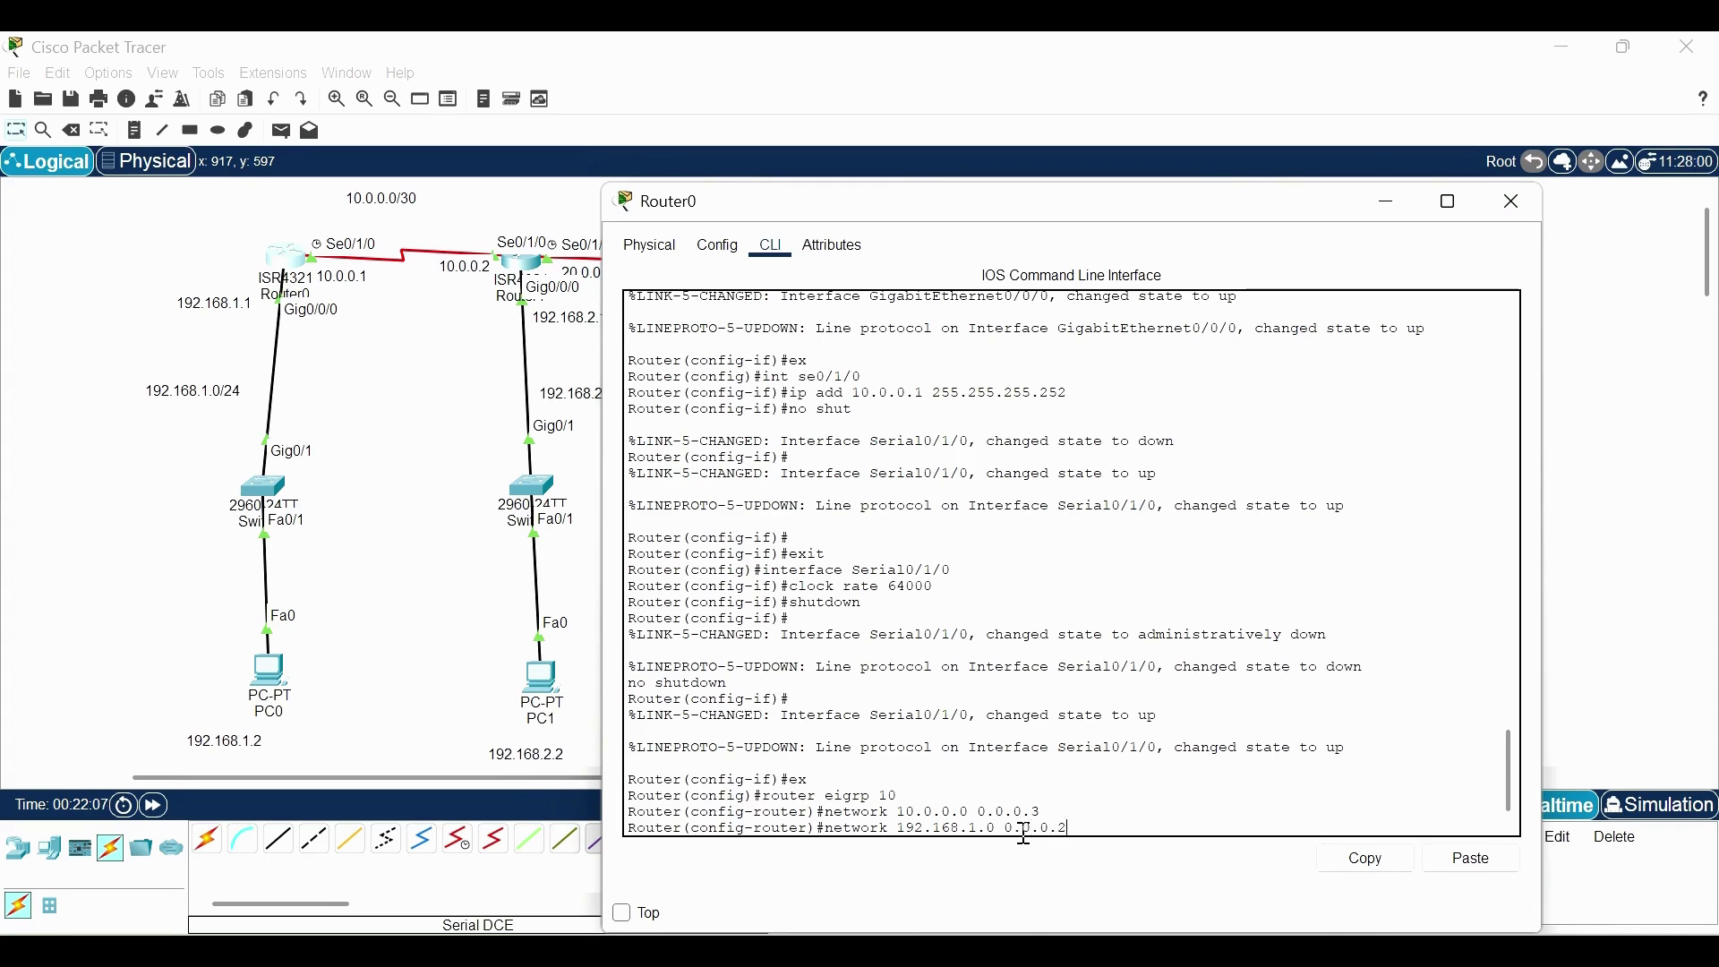
{"action": "type", "text": "55"}
{"action": "key", "text": "Return"}
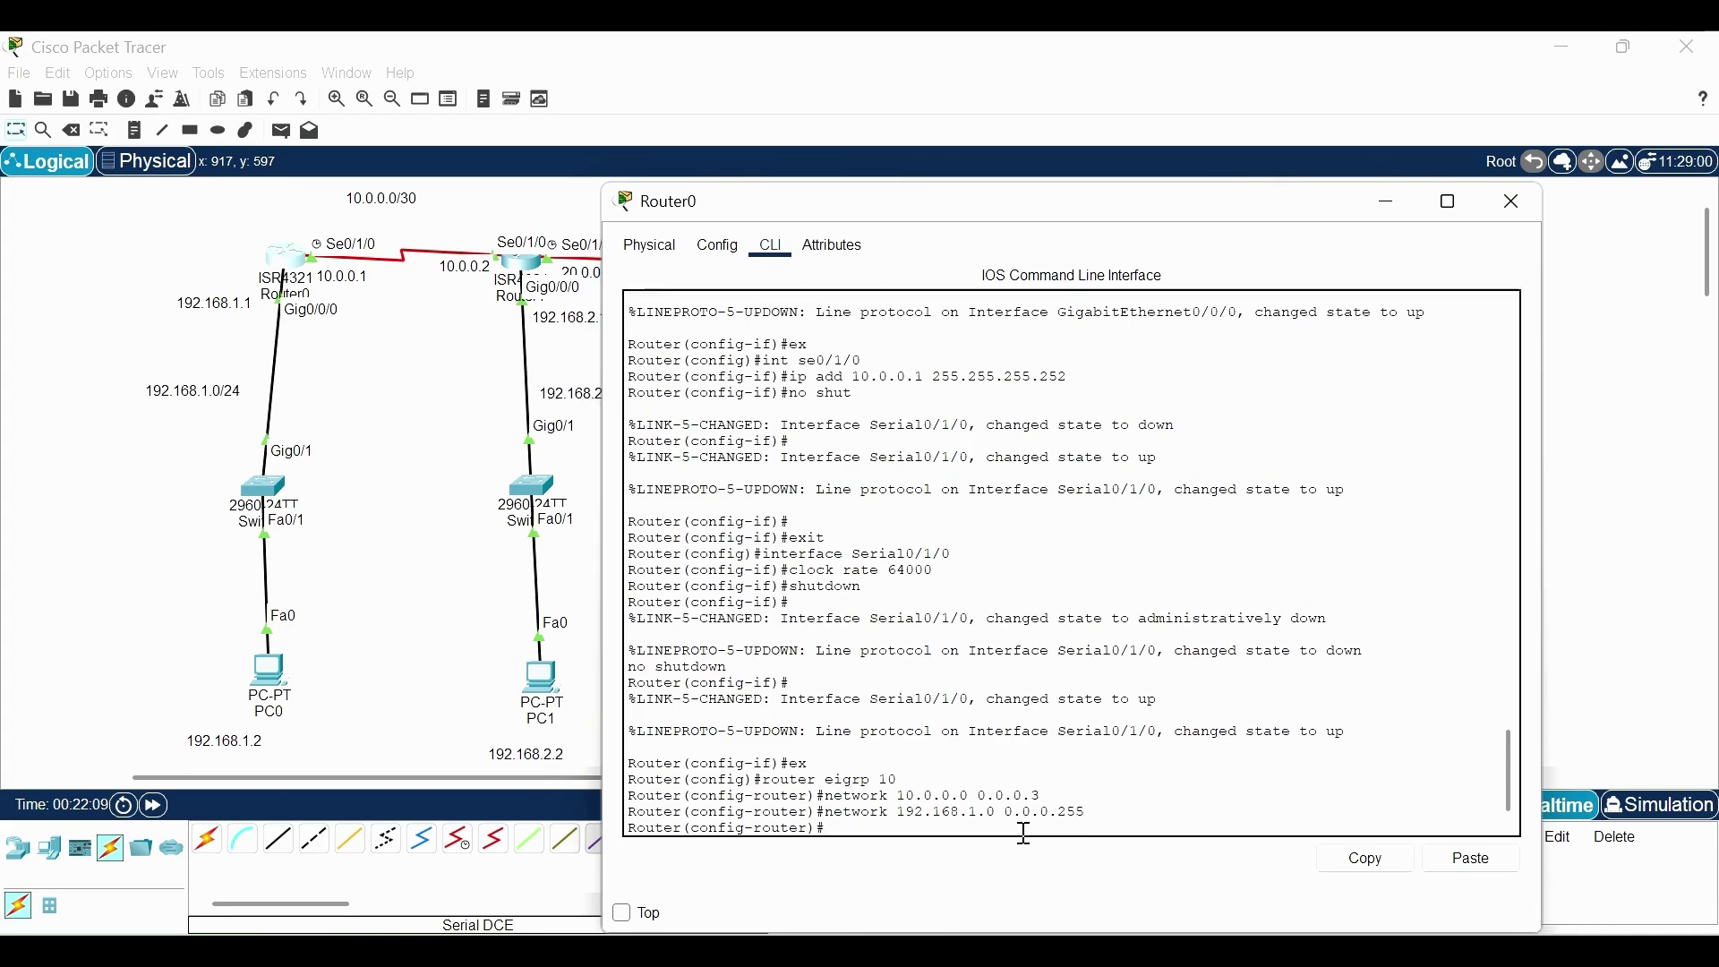
{"action": "type", "text": "ex"}
{"action": "key", "text": "Return"}
{"action": "key", "text": "Return"}
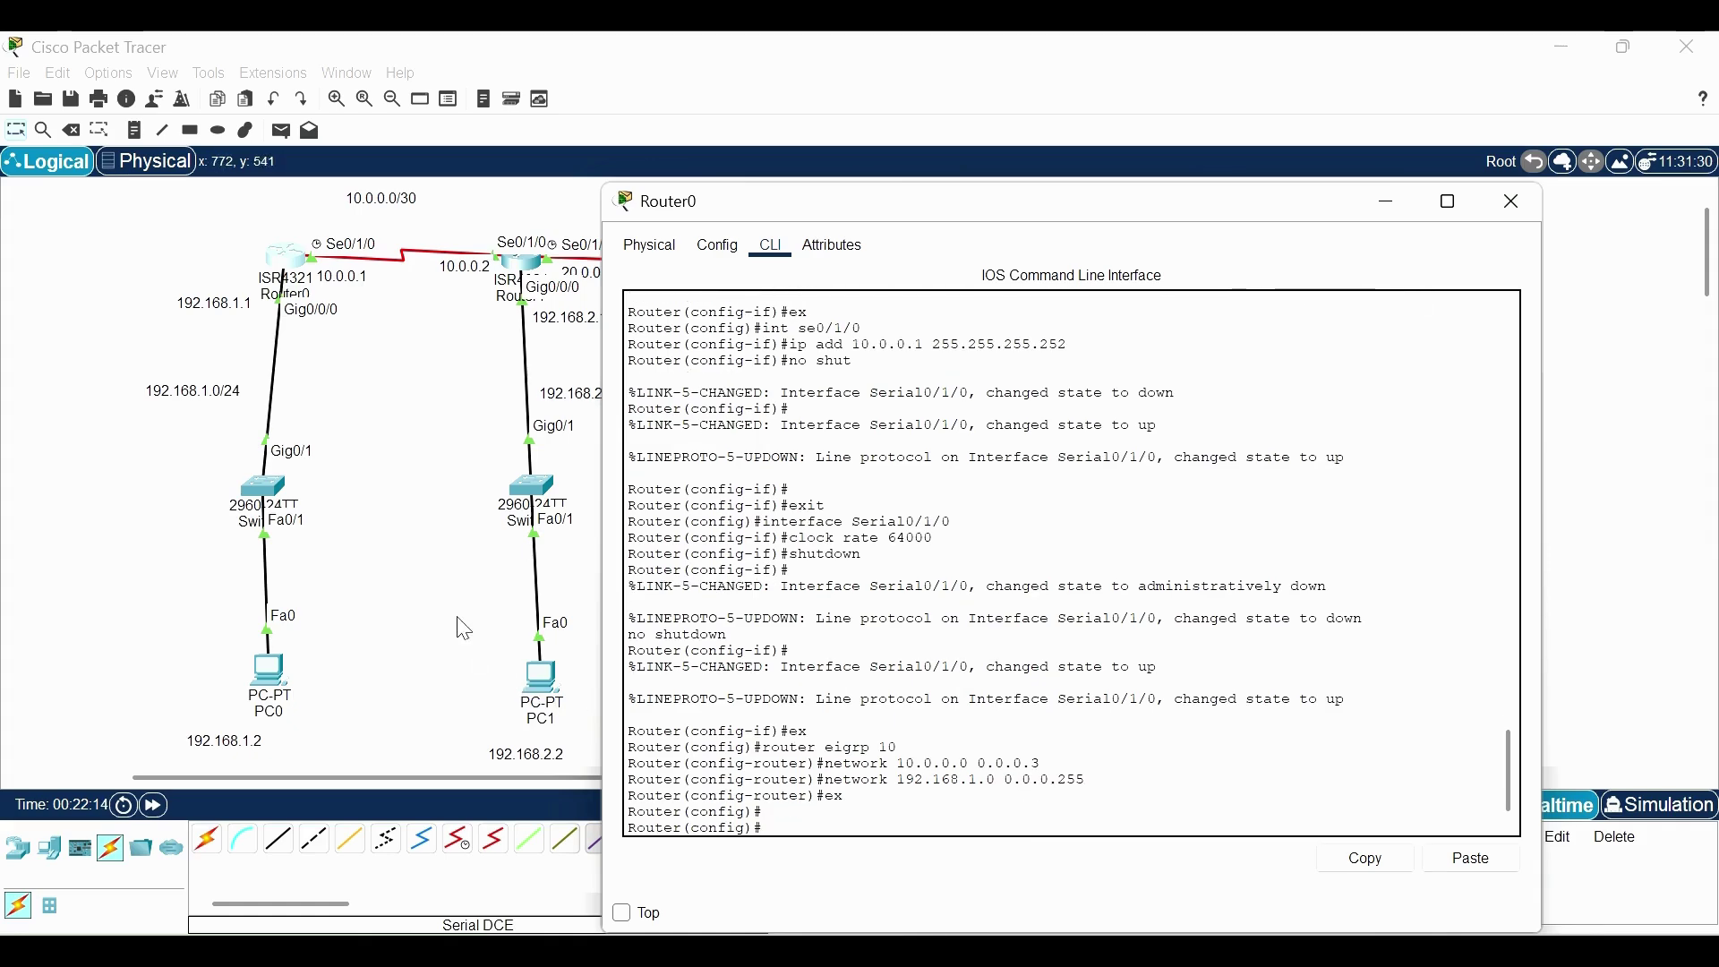
In Router1's CLI, enter privileged mode and start EIGRP process 10
{"action": "left_click", "coordinate": [526, 267]}
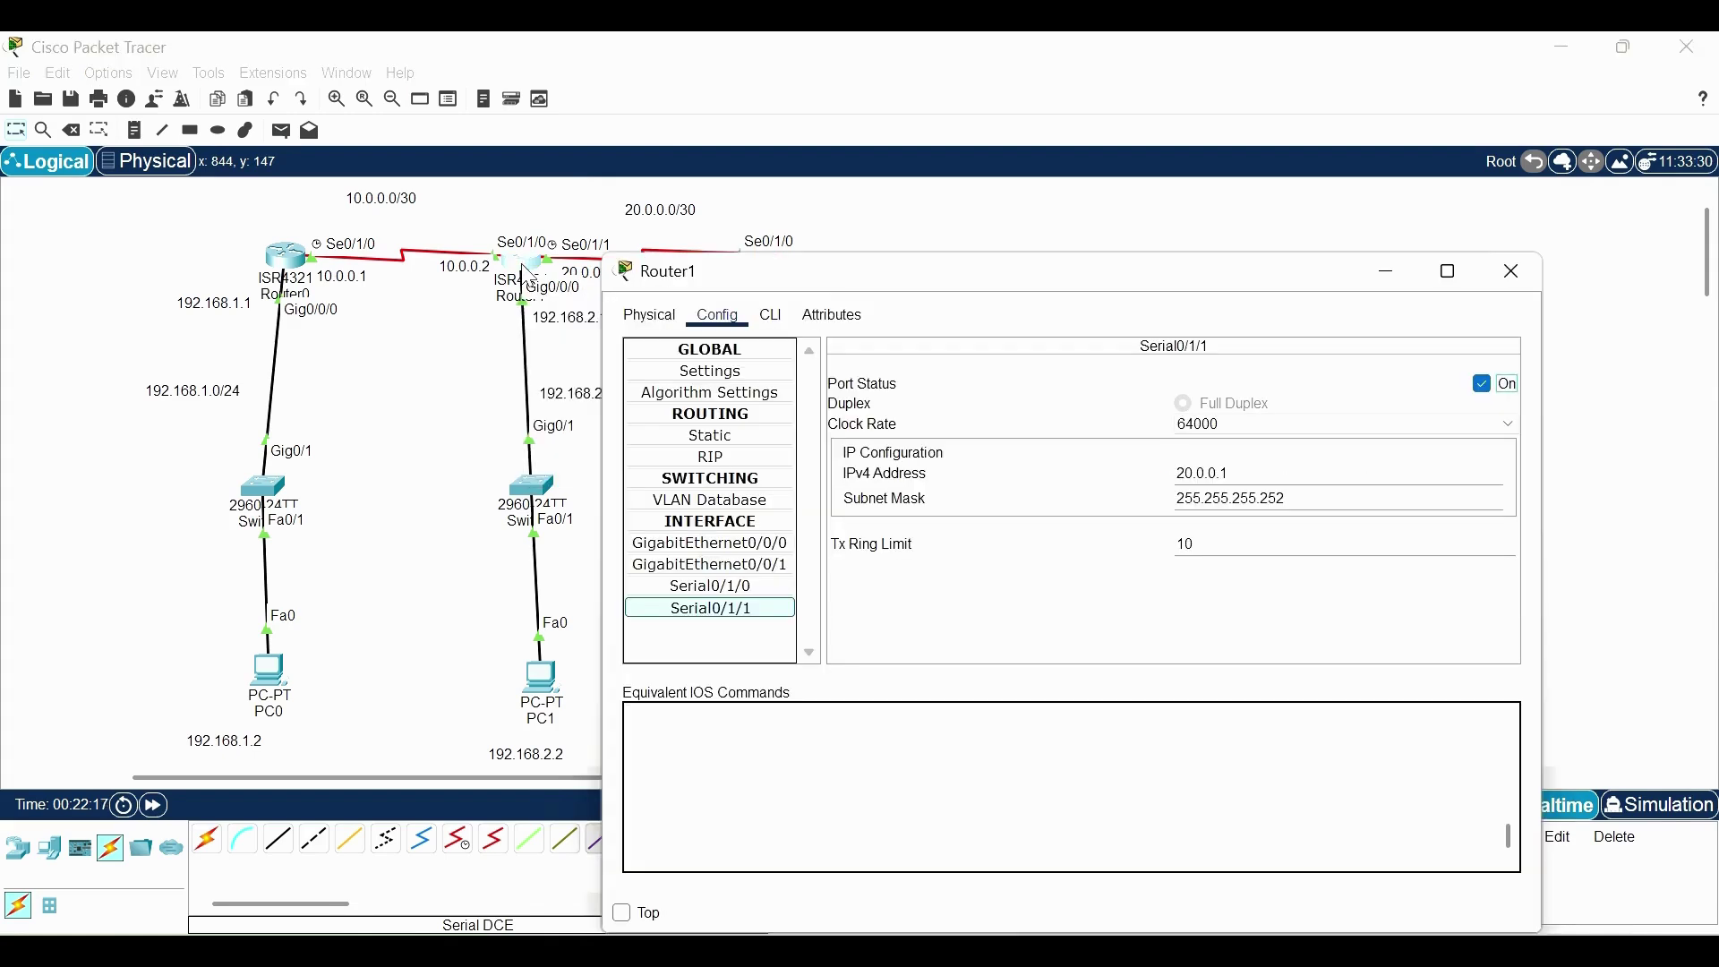
{"action": "left_click", "coordinate": [772, 315]}
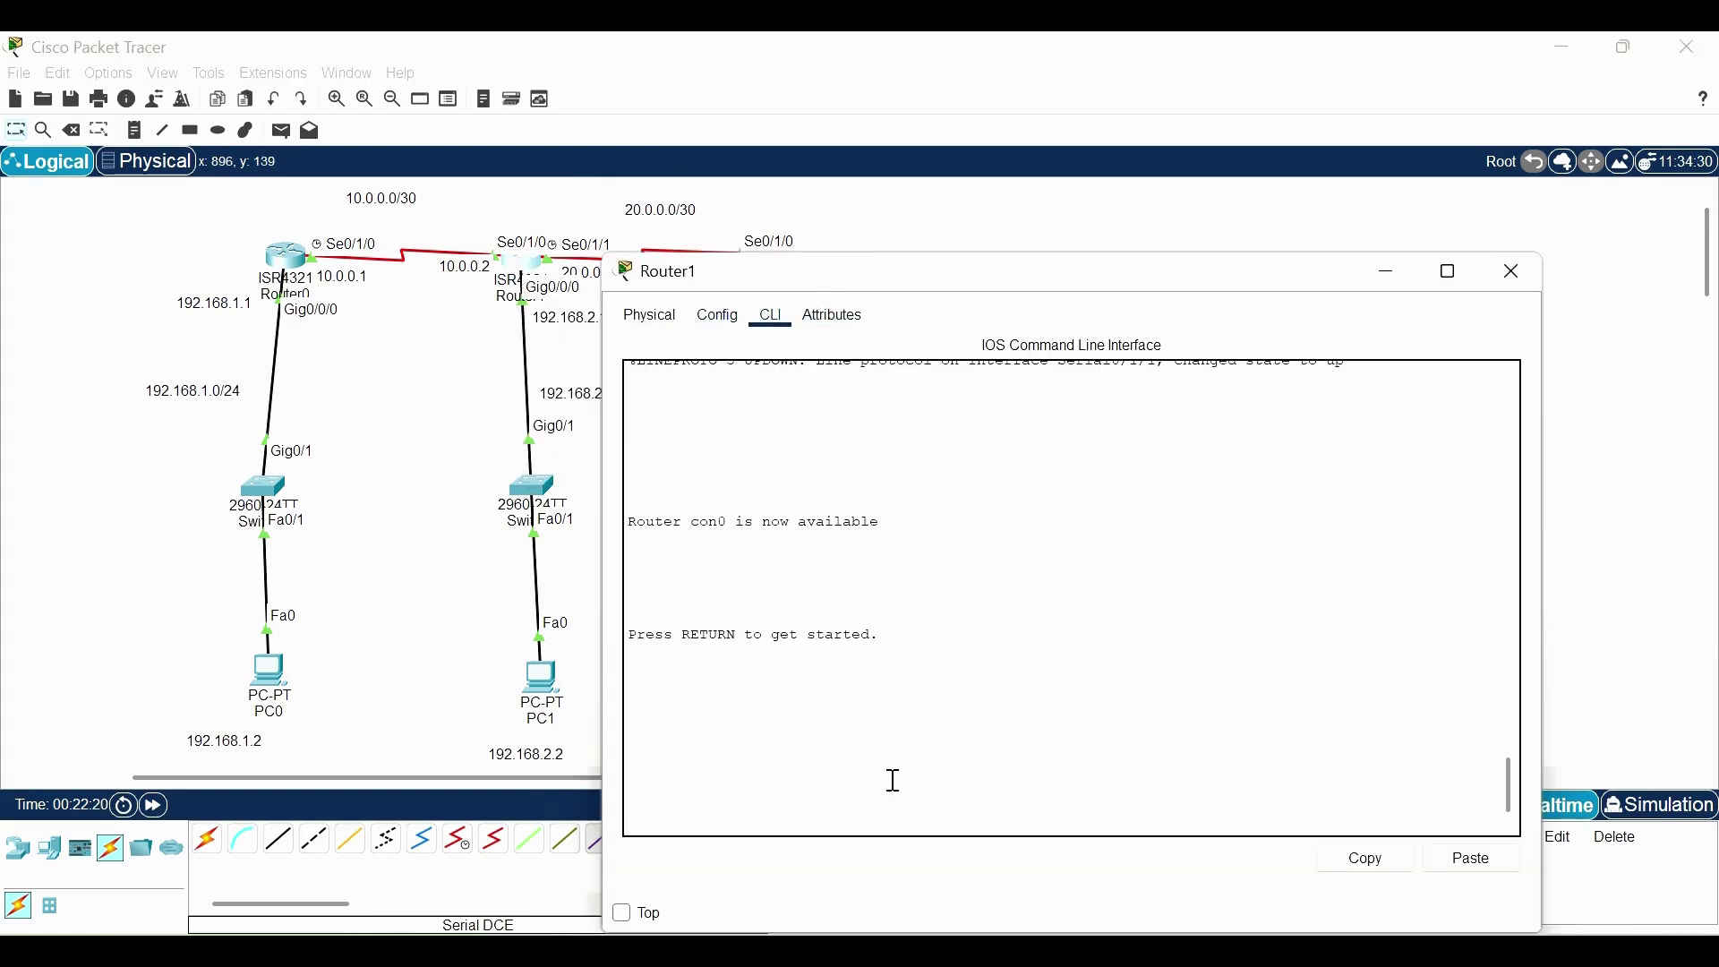
{"action": "key", "text": "Return"}
{"action": "key", "text": "Return"}
{"action": "type", "text": "en"}
{"action": "key", "text": "Return"}
{"action": "type", "text": "onf t"}
{"action": "key", "text": "Return"}
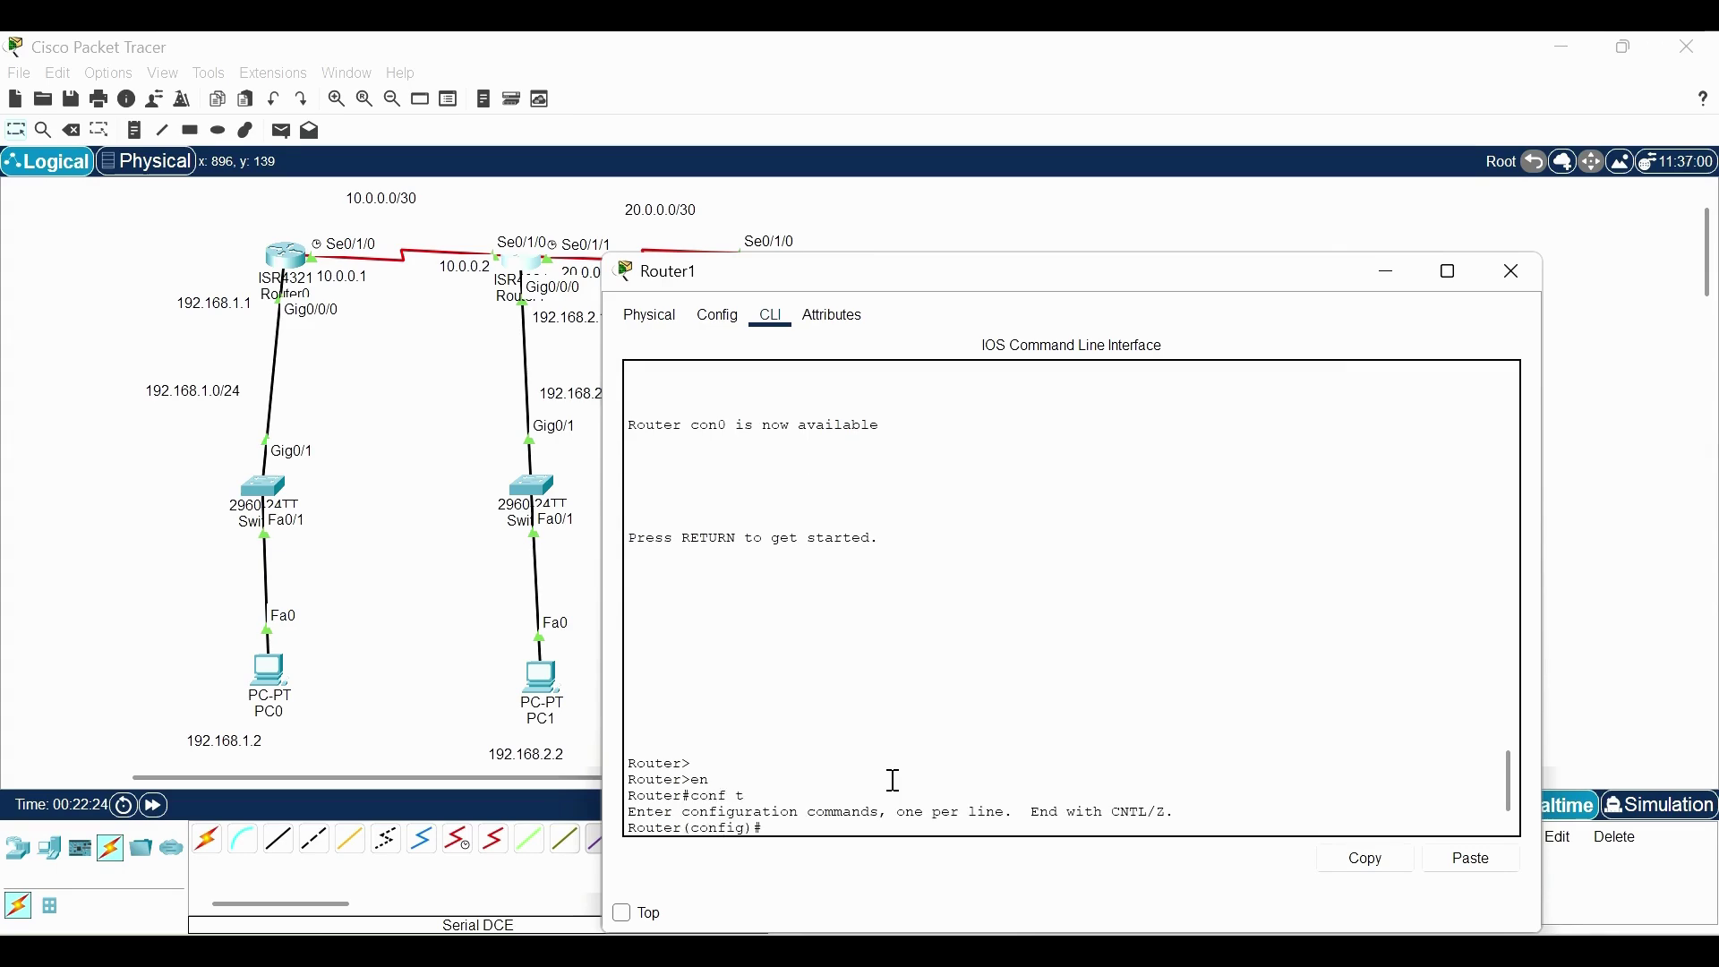
{"action": "type", "text": "router eigrp 10"}
{"action": "key", "text": "Return"}
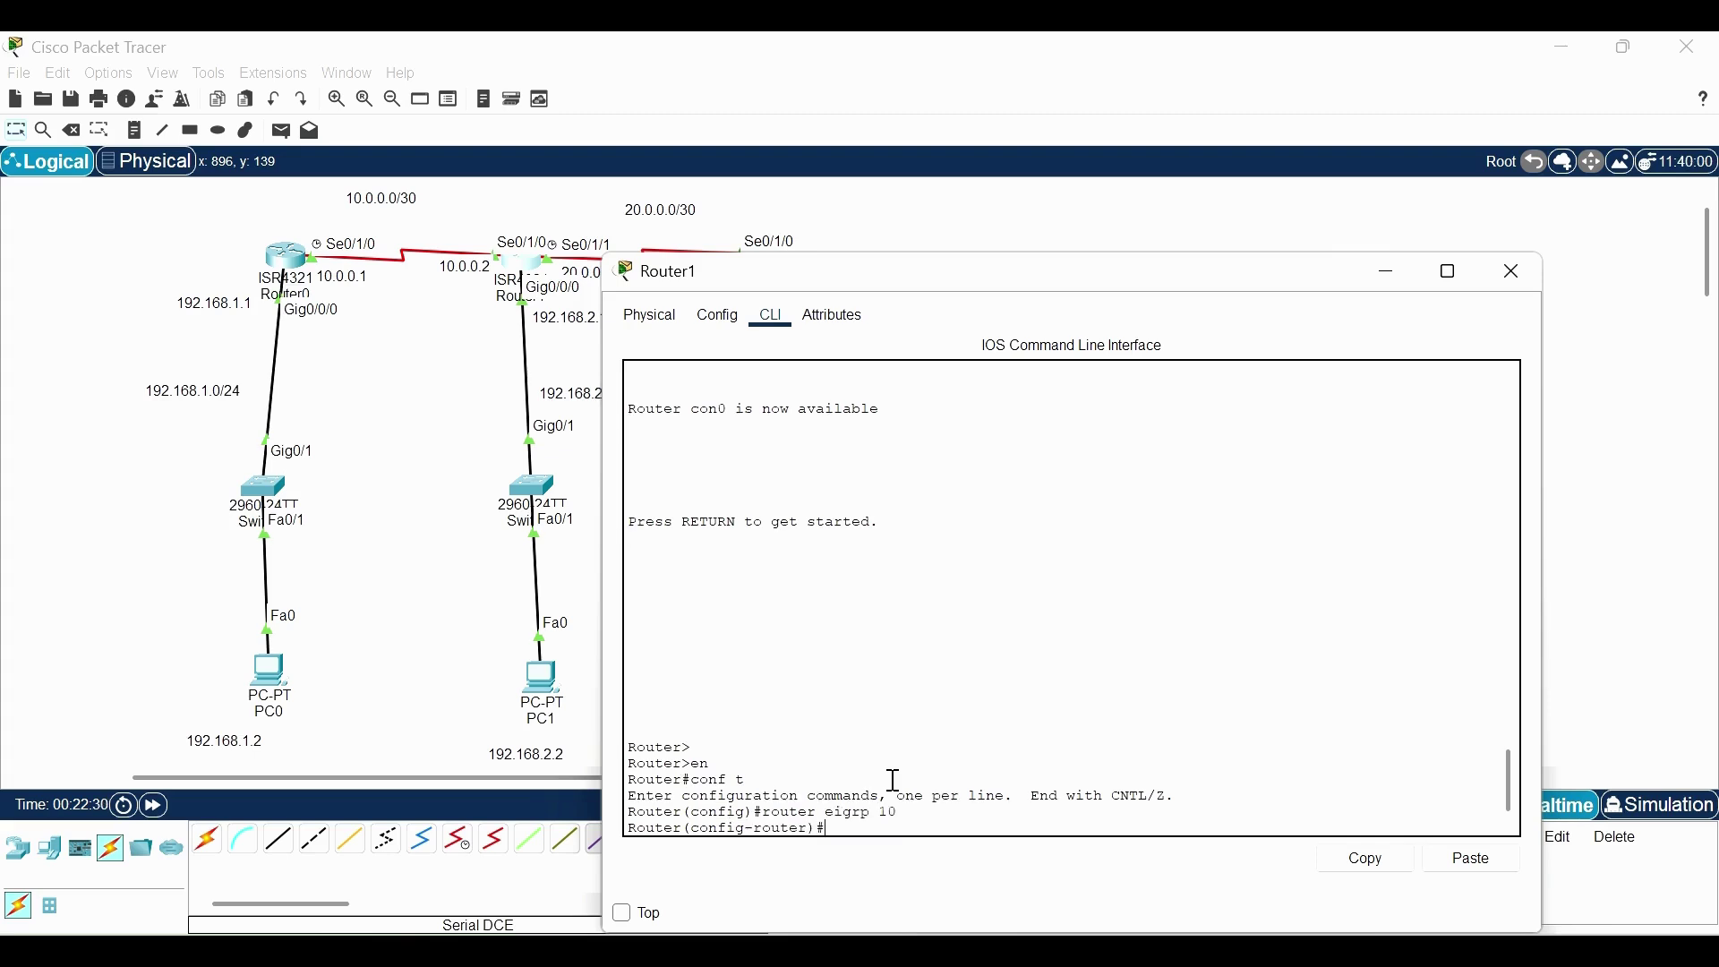
{"action": "type", "text": "network 10.0.0.0"}
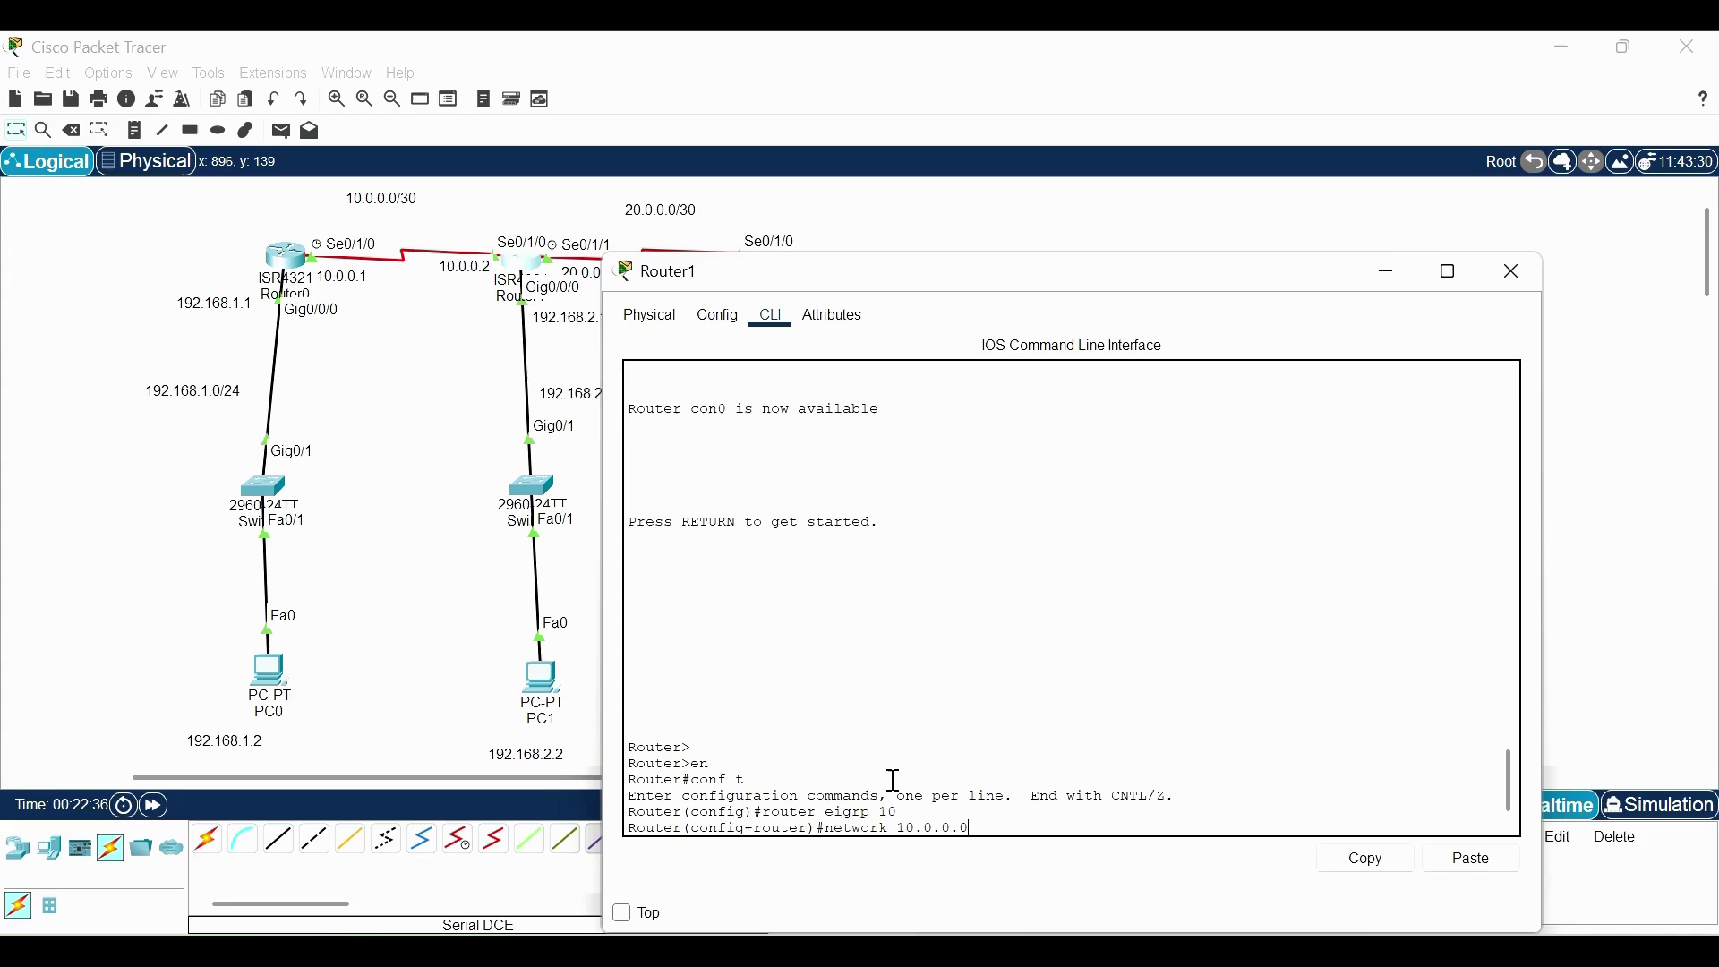
{"action": "type", "text": " 0.0.0."}
{"action": "type", "text": "3"}
Advertise 10.0.0.0/30 and 192.168.2.0/24 in Router1's EIGRP, noting the new adjacency
{"action": "key", "text": "Return"}
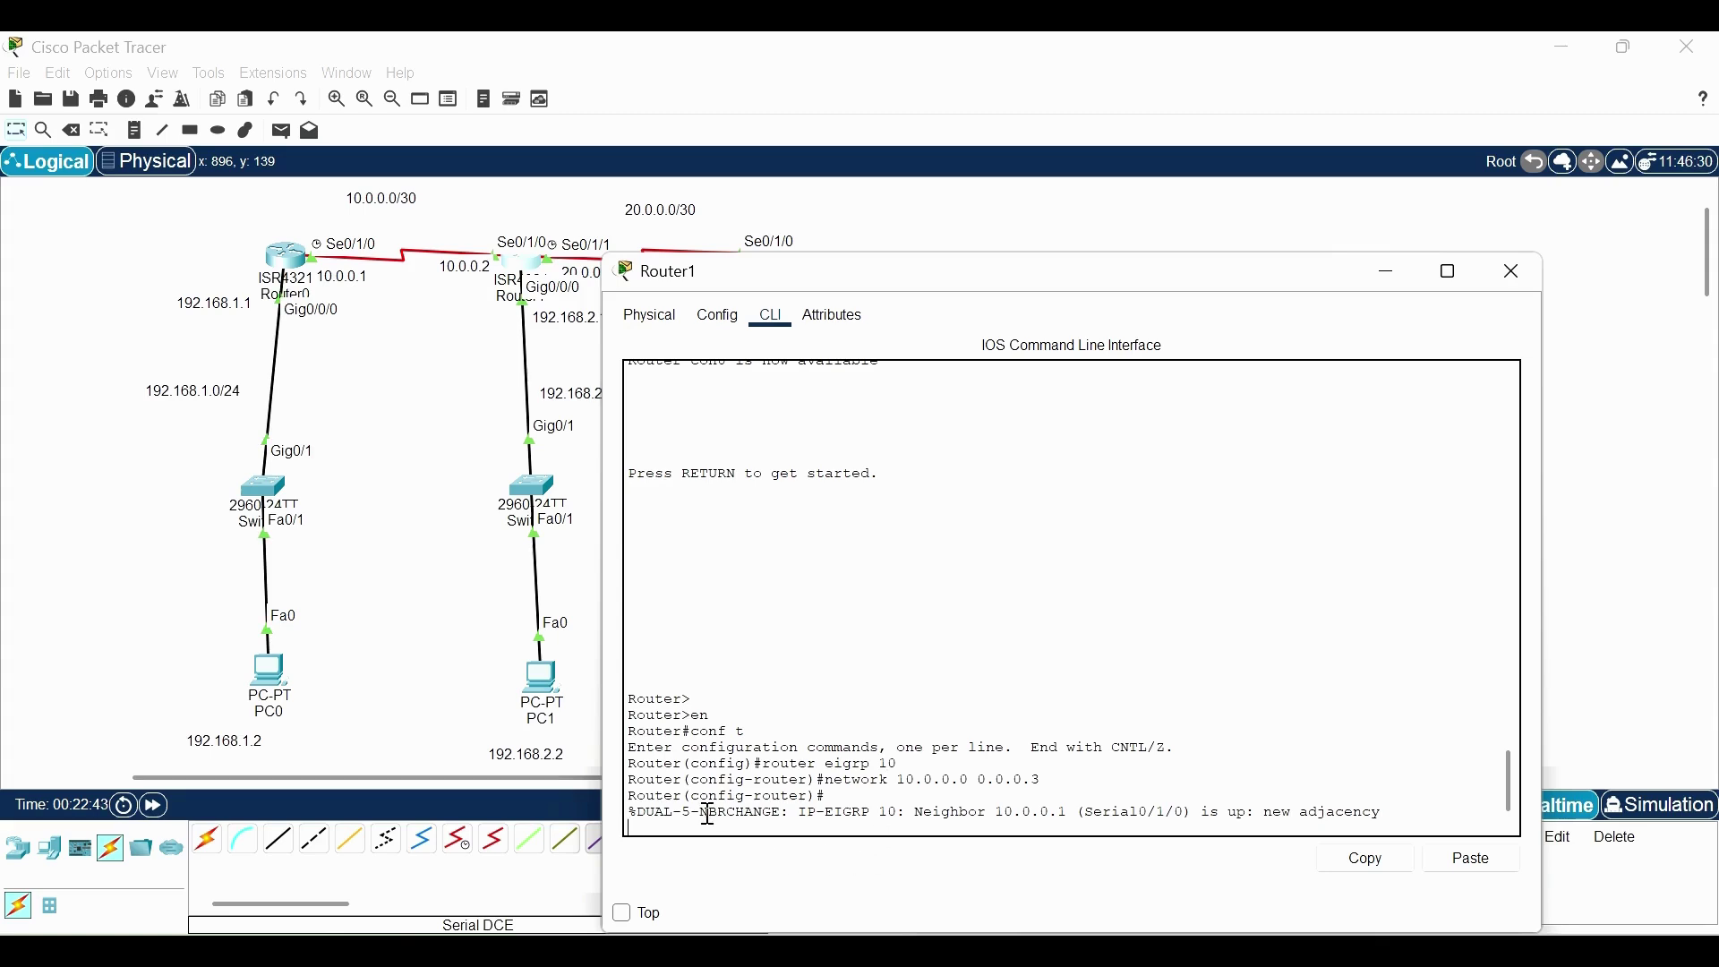
{"action": "left_click_drag", "start_coordinate": [709, 811], "coordinate": [1207, 824]}
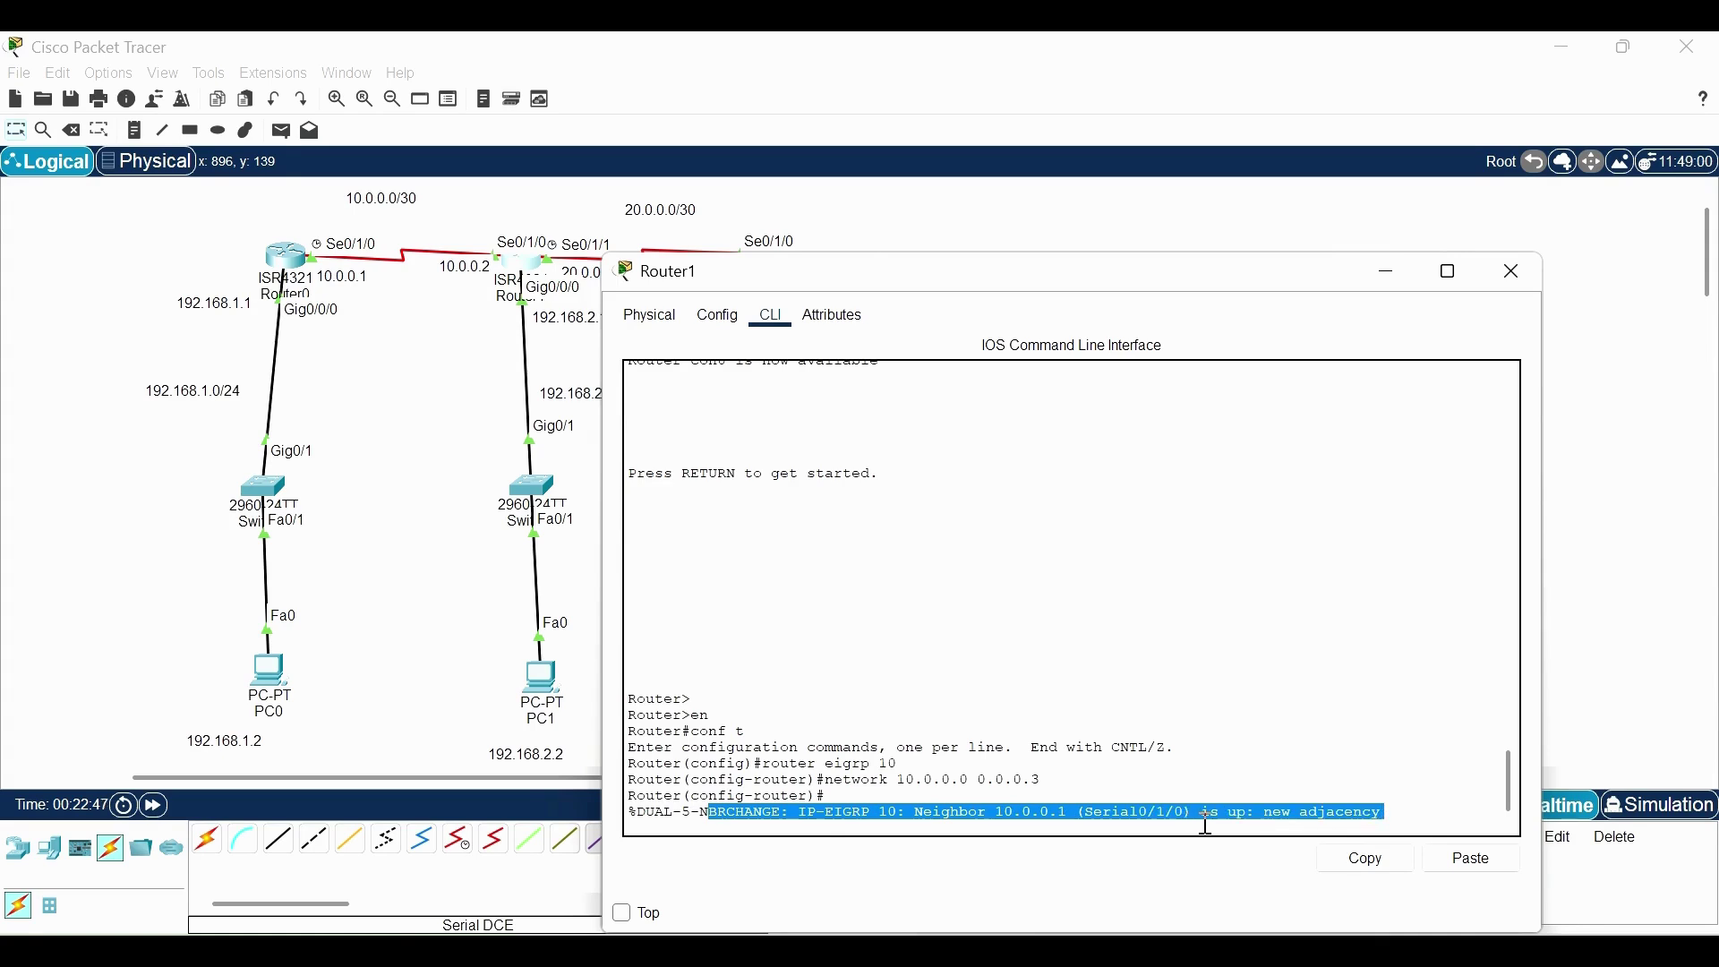
{"action": "key", "text": "Return"}
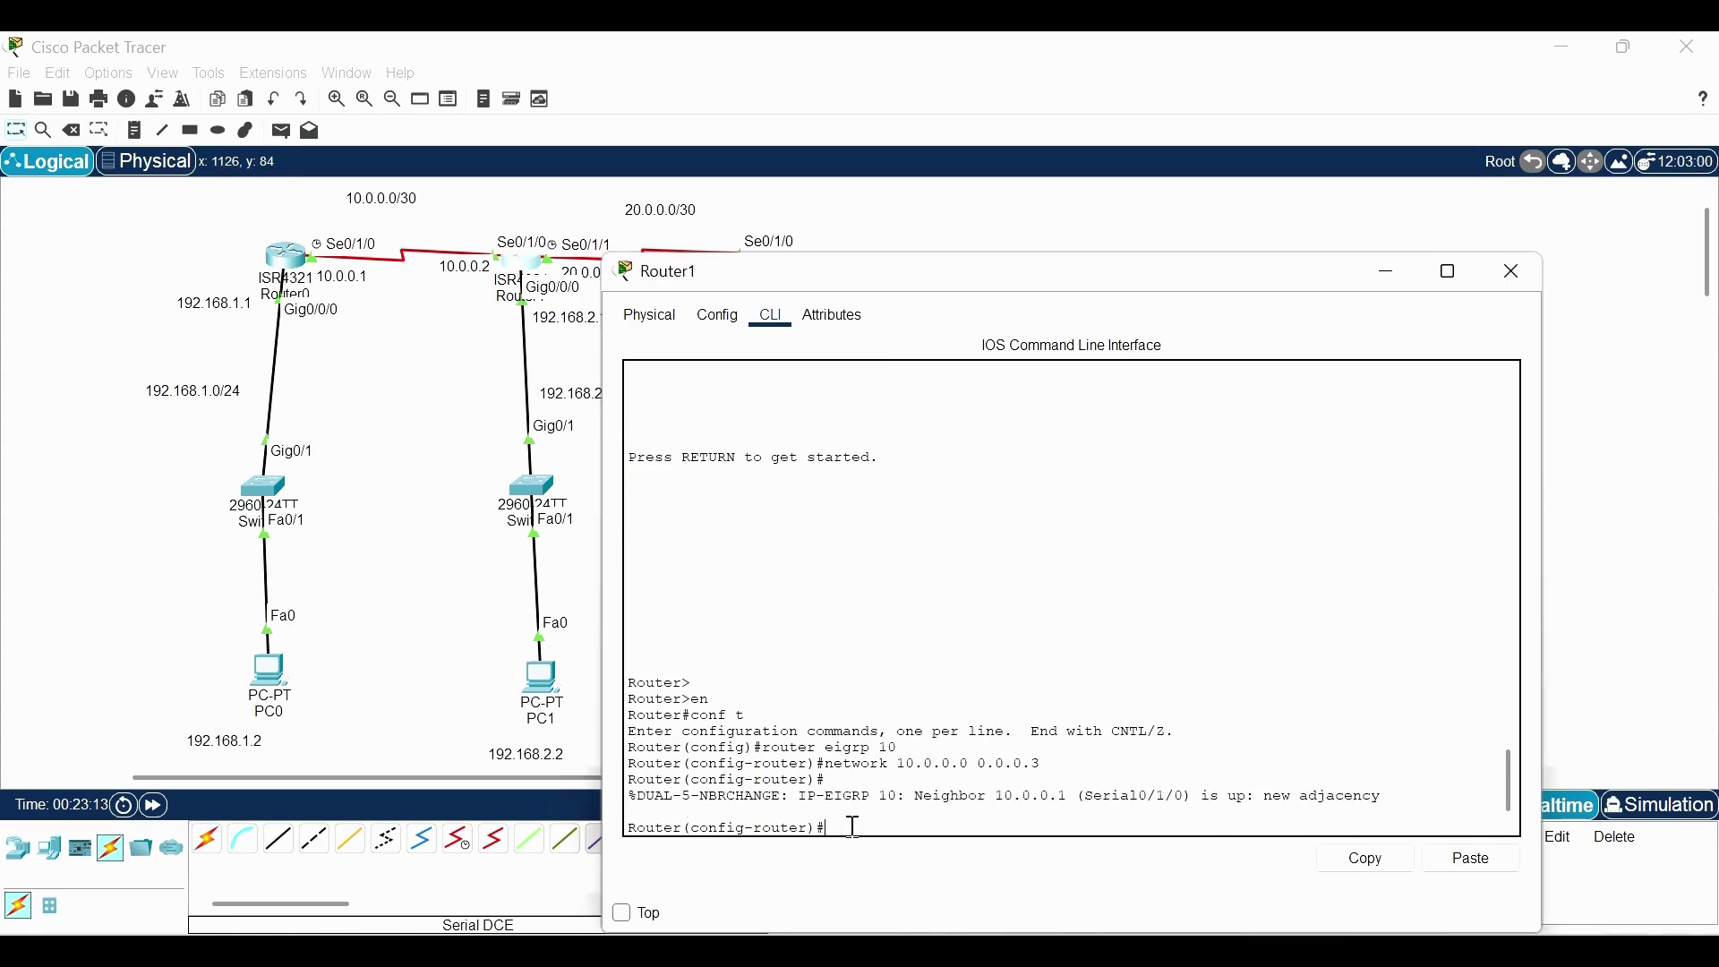
{"action": "type", "text": "network "}
{"action": "type", "text": "192.168.2."}
{"action": "type", "text": "0 0.0.0.255"}
{"action": "key", "text": "Return"}
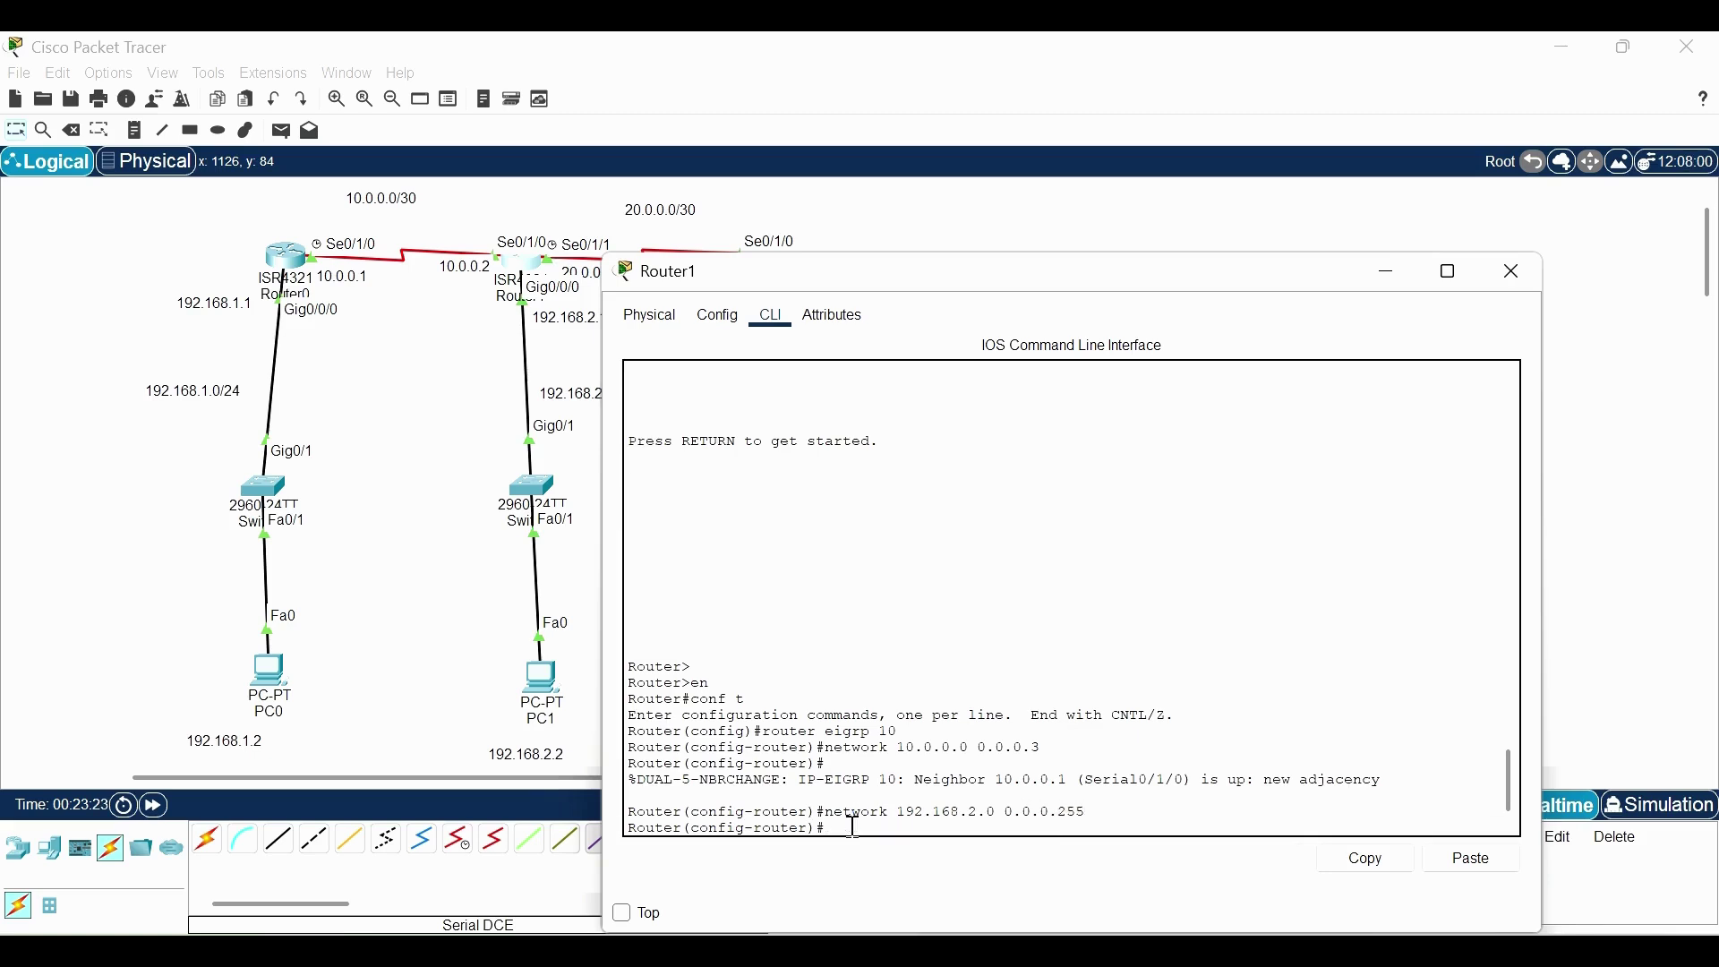
{"action": "type", "text": "net"}
{"action": "type", "text": "work "}
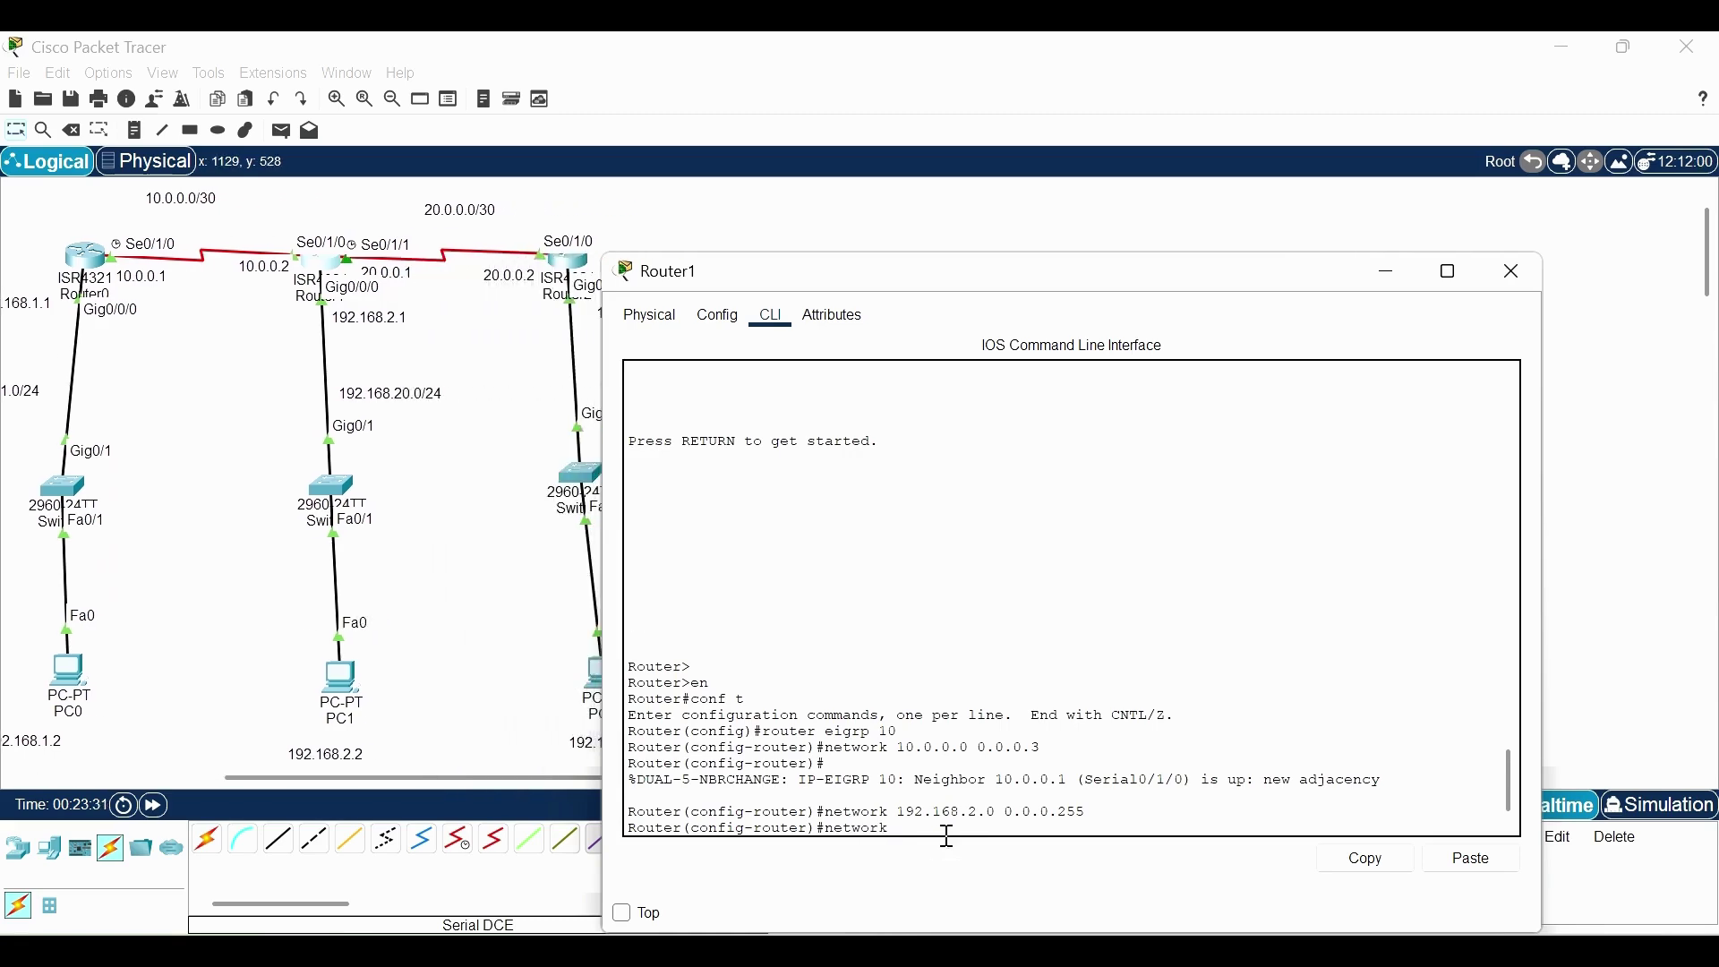
{"action": "type", "text": "20.0.0.0 0.0.0.3"}
Add network 20.0.0.0 0.0.0.3 and enter 'no auto-summary' on Router1
{"action": "key", "text": "Return"}
{"action": "type", "text": "ex"}
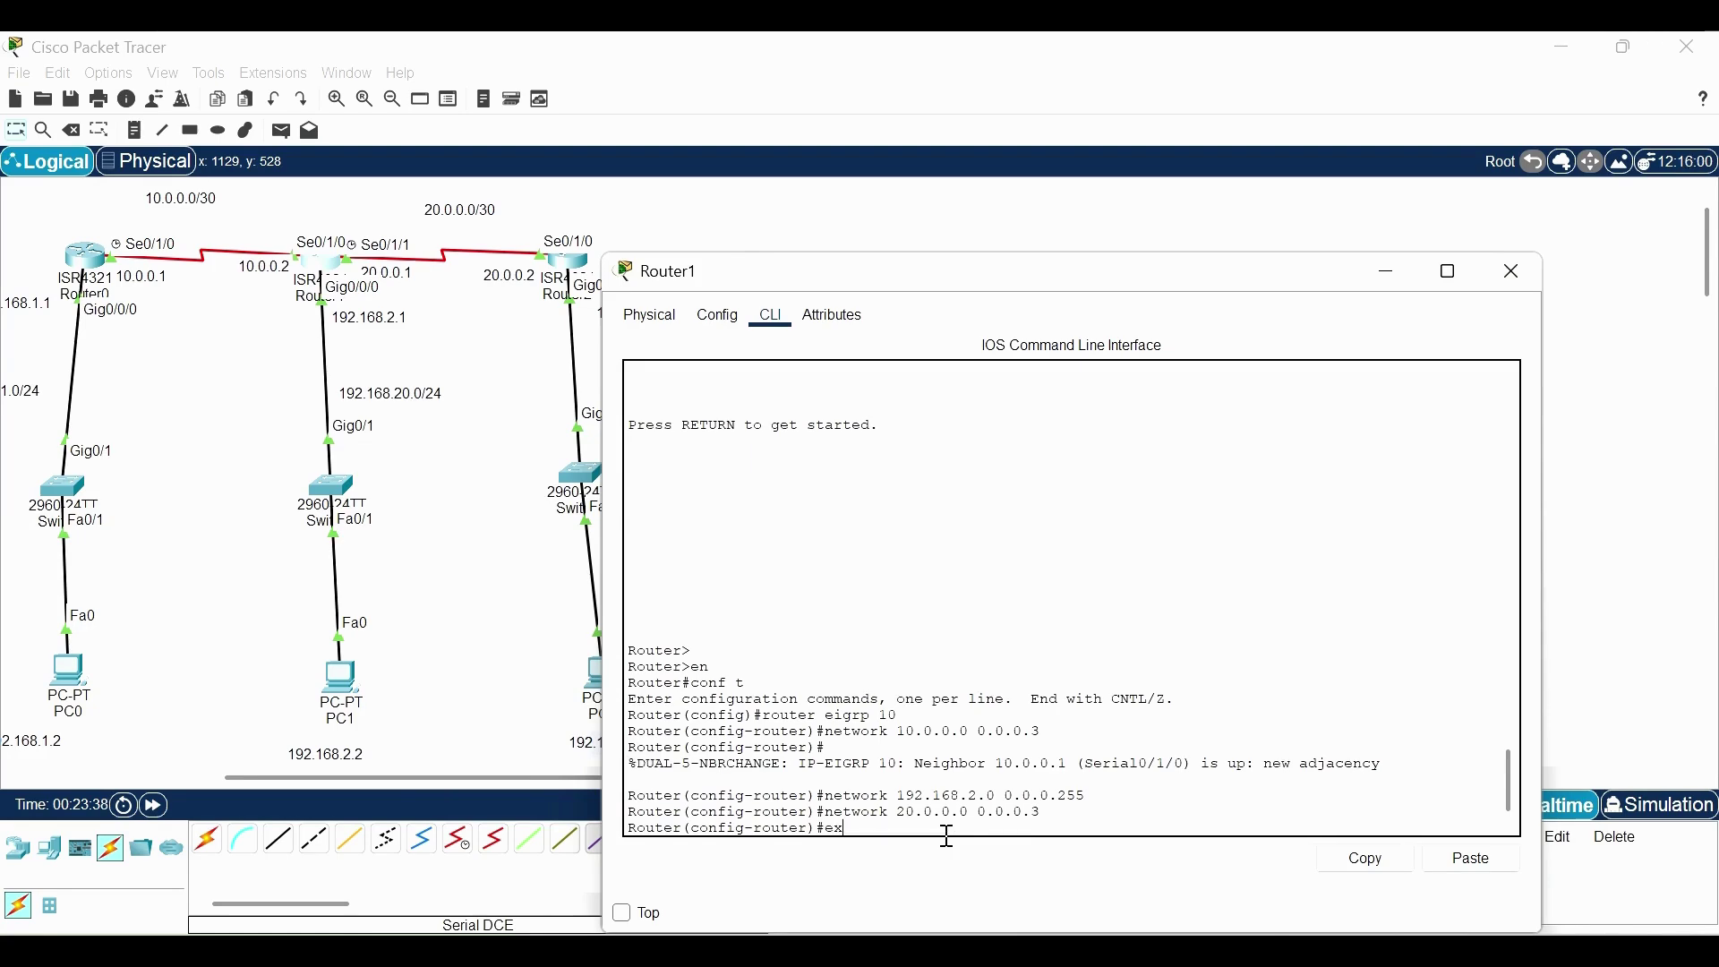
{"action": "key", "text": "BackSpace"}
{"action": "key", "text": "BackSpace"}
{"action": "type", "text": "auto"}
{"action": "key", "text": "Tab"}
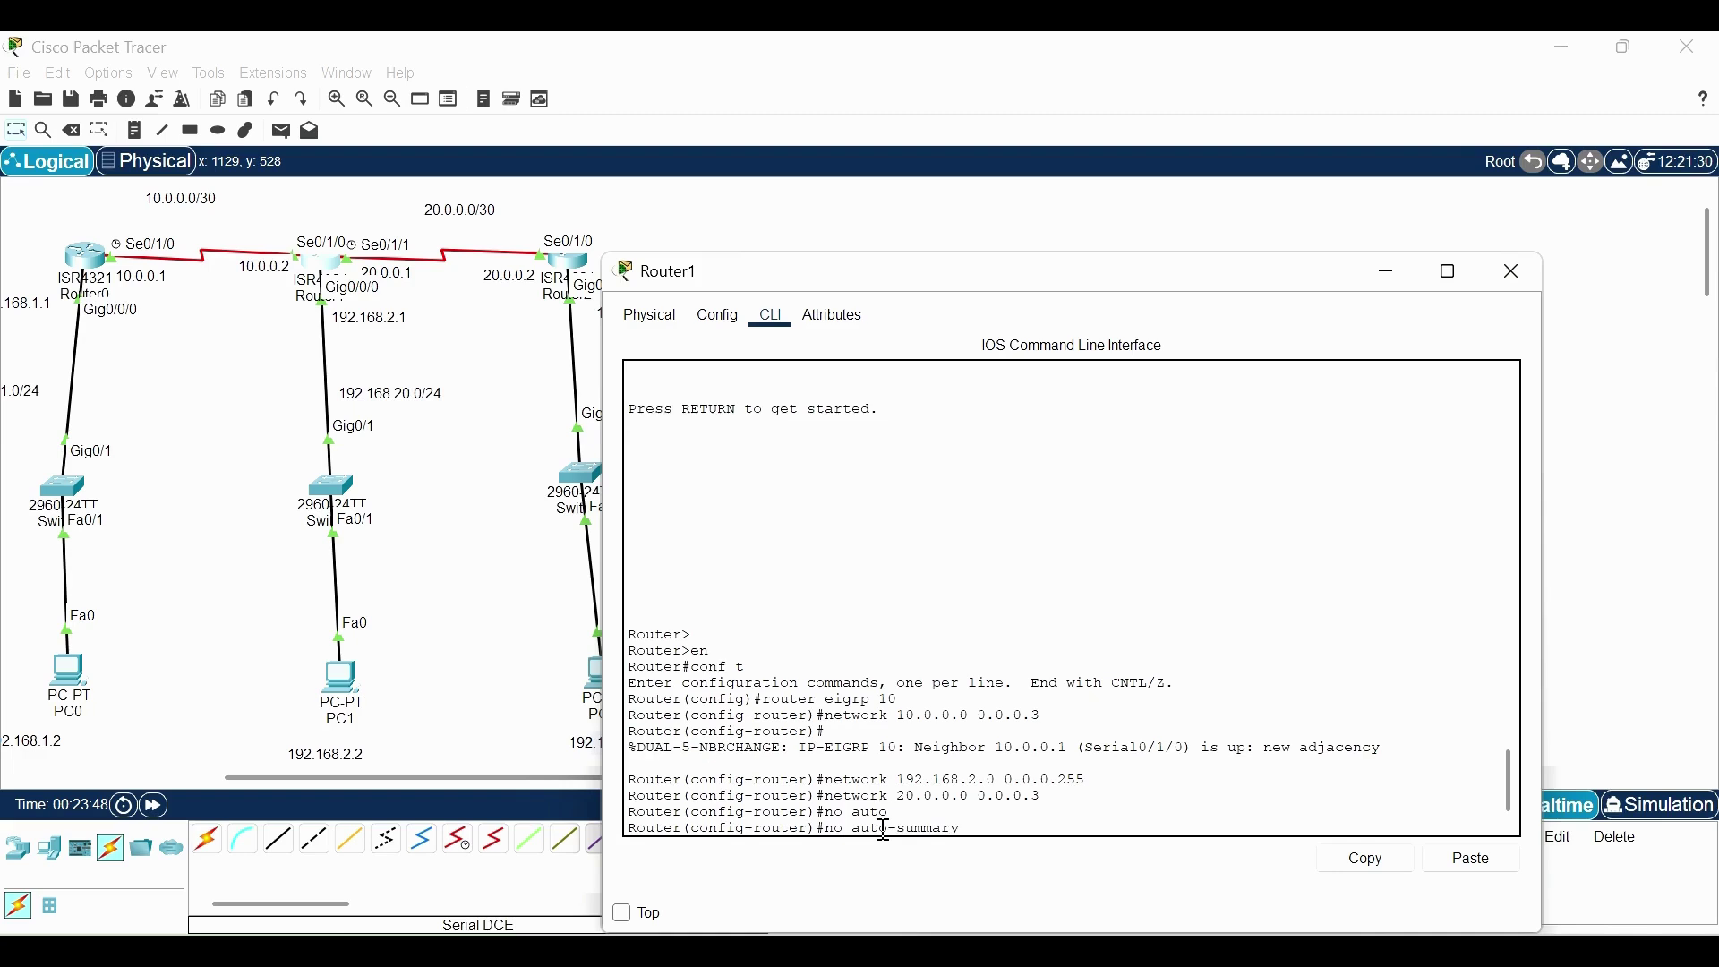
{"action": "key", "text": "Return"}
{"action": "type", "text": "ex"}
{"action": "key", "text": "Return"}
{"action": "key", "text": "Return"}
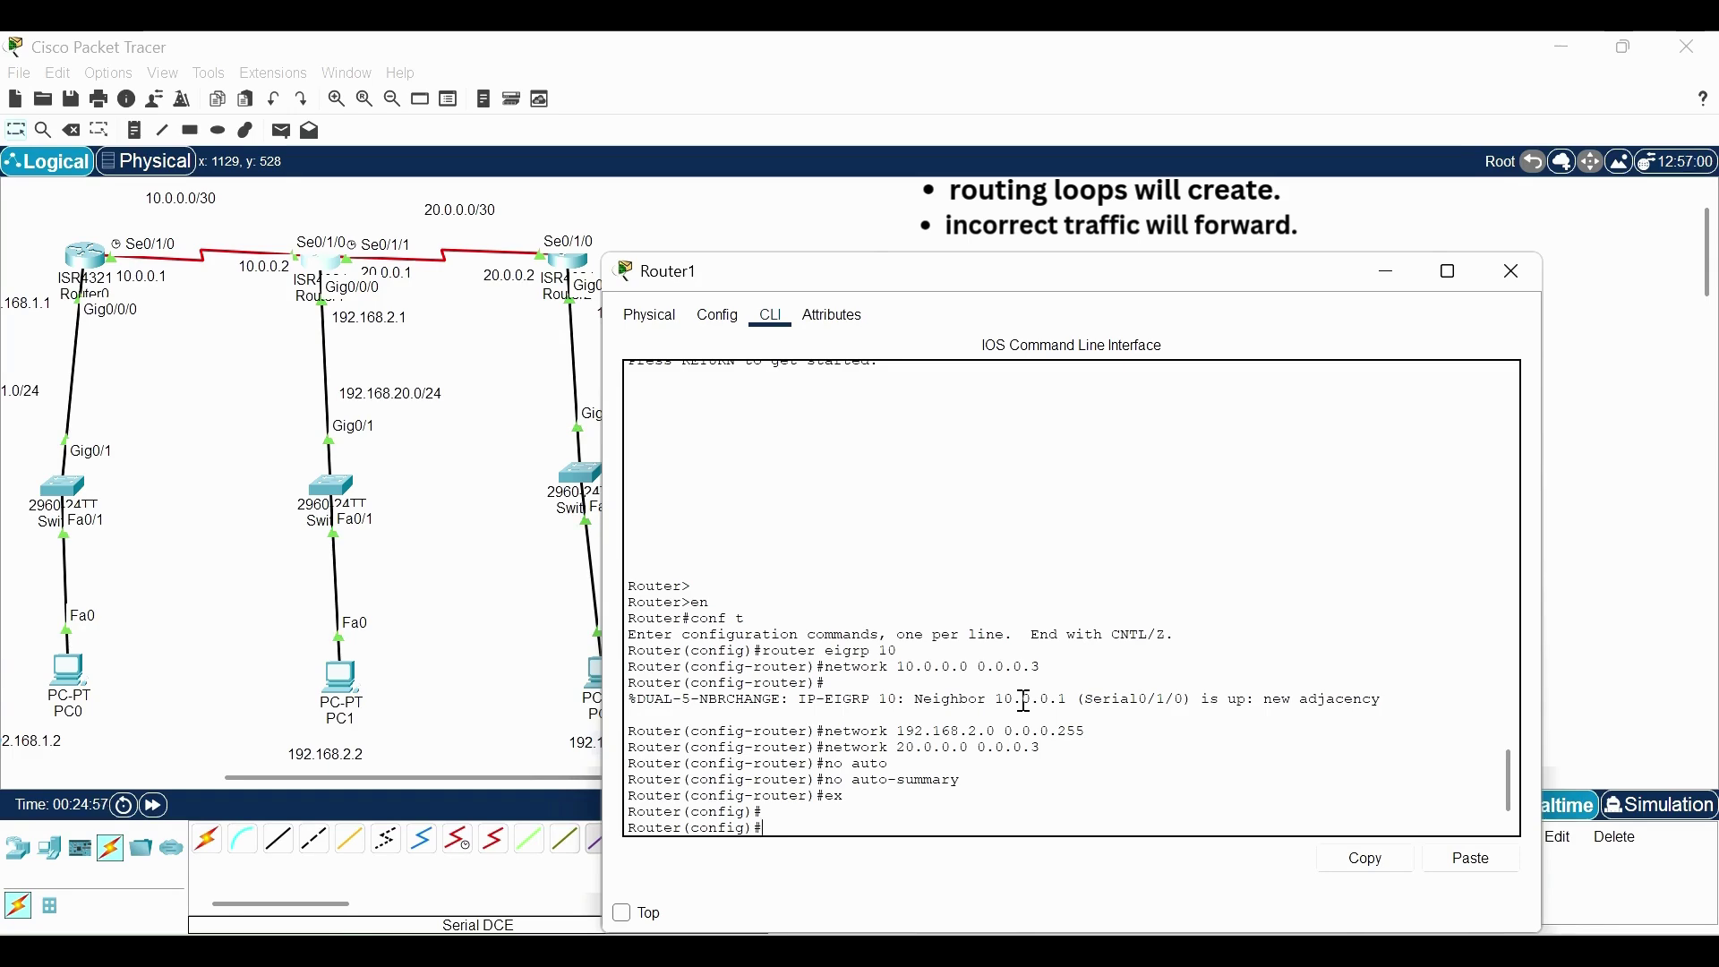
On Router2's CLI, enter privileged and global configuration modes and start 'router eigrp 10'
{"action": "left_click_drag", "start_coordinate": [816, 780], "coordinate": [995, 789]}
{"action": "left_click", "coordinate": [412, 596]}
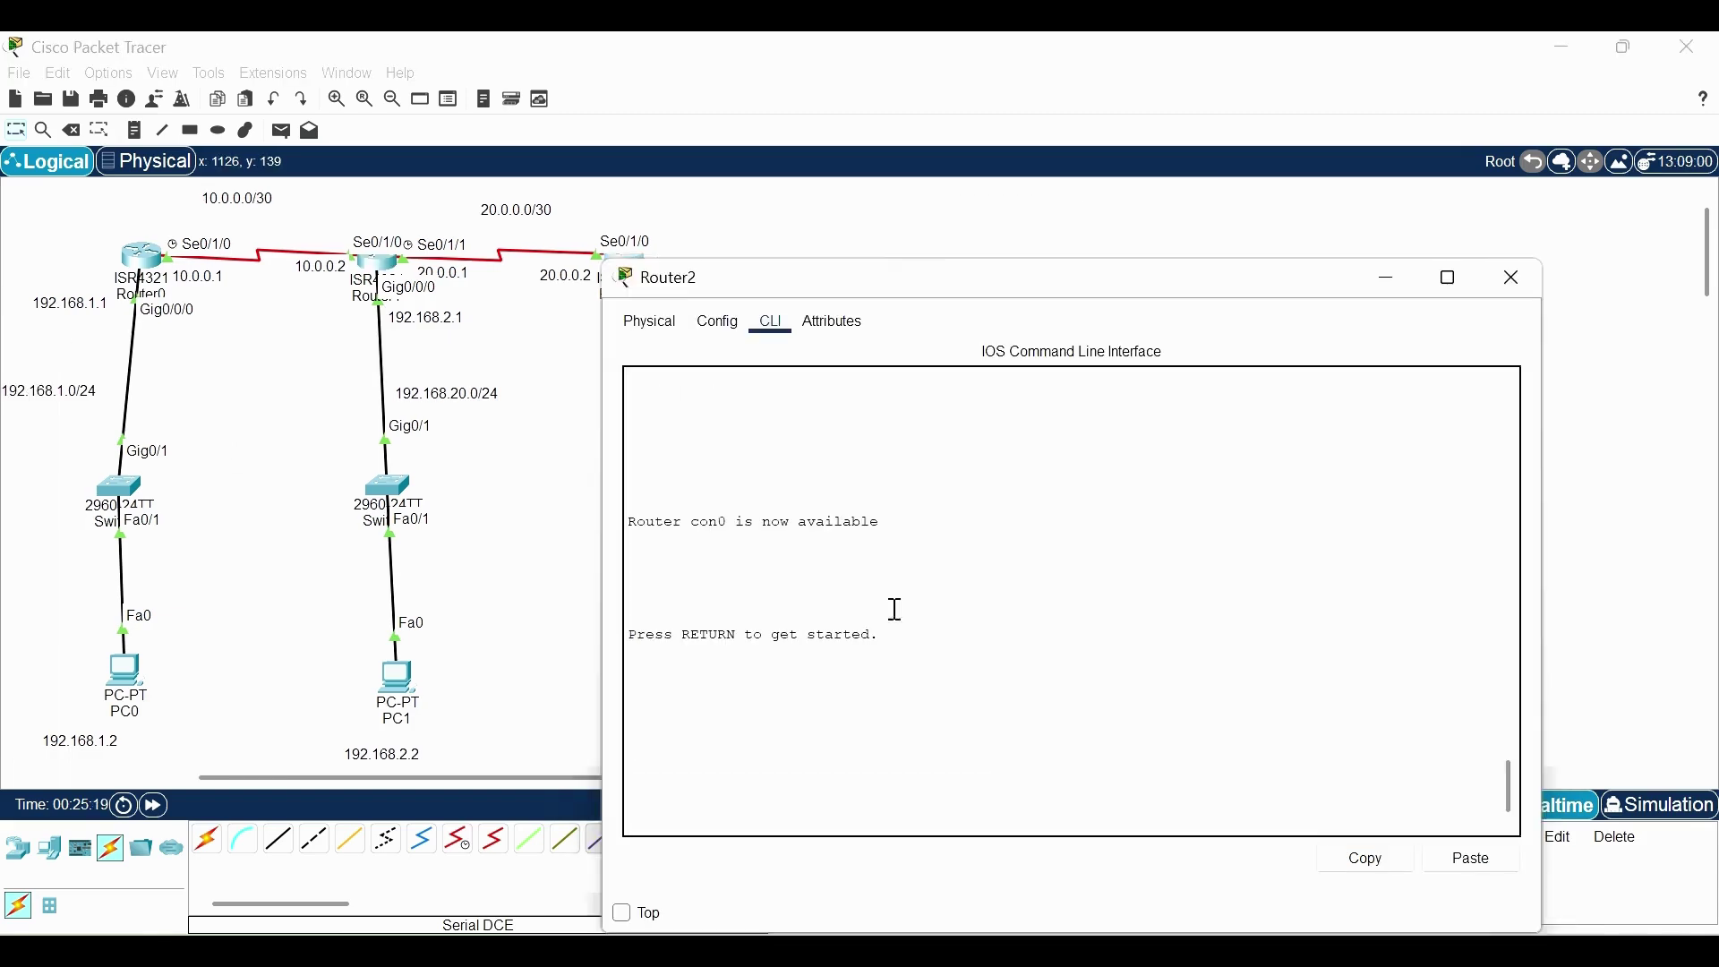
{"action": "left_click", "coordinate": [849, 815]}
{"action": "key", "text": "Return"}
{"action": "key", "text": "Return"}
{"action": "type", "text": "ena"}
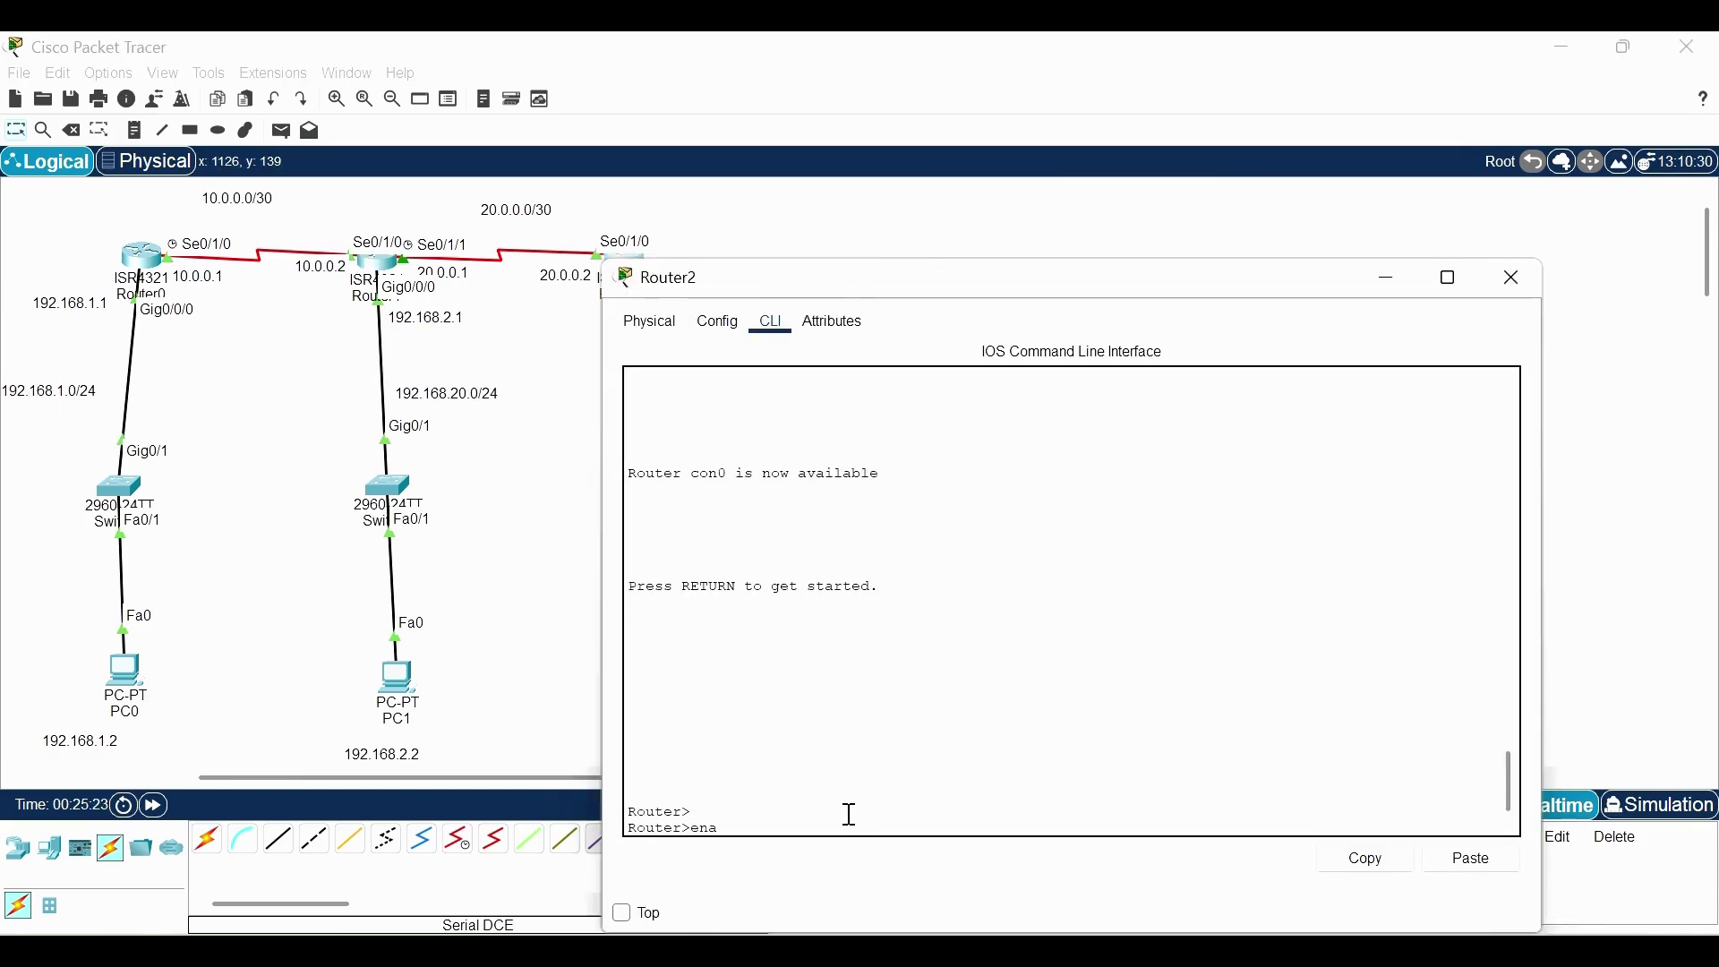
{"action": "key", "text": "Return"}
{"action": "type", "text": "conf t"}
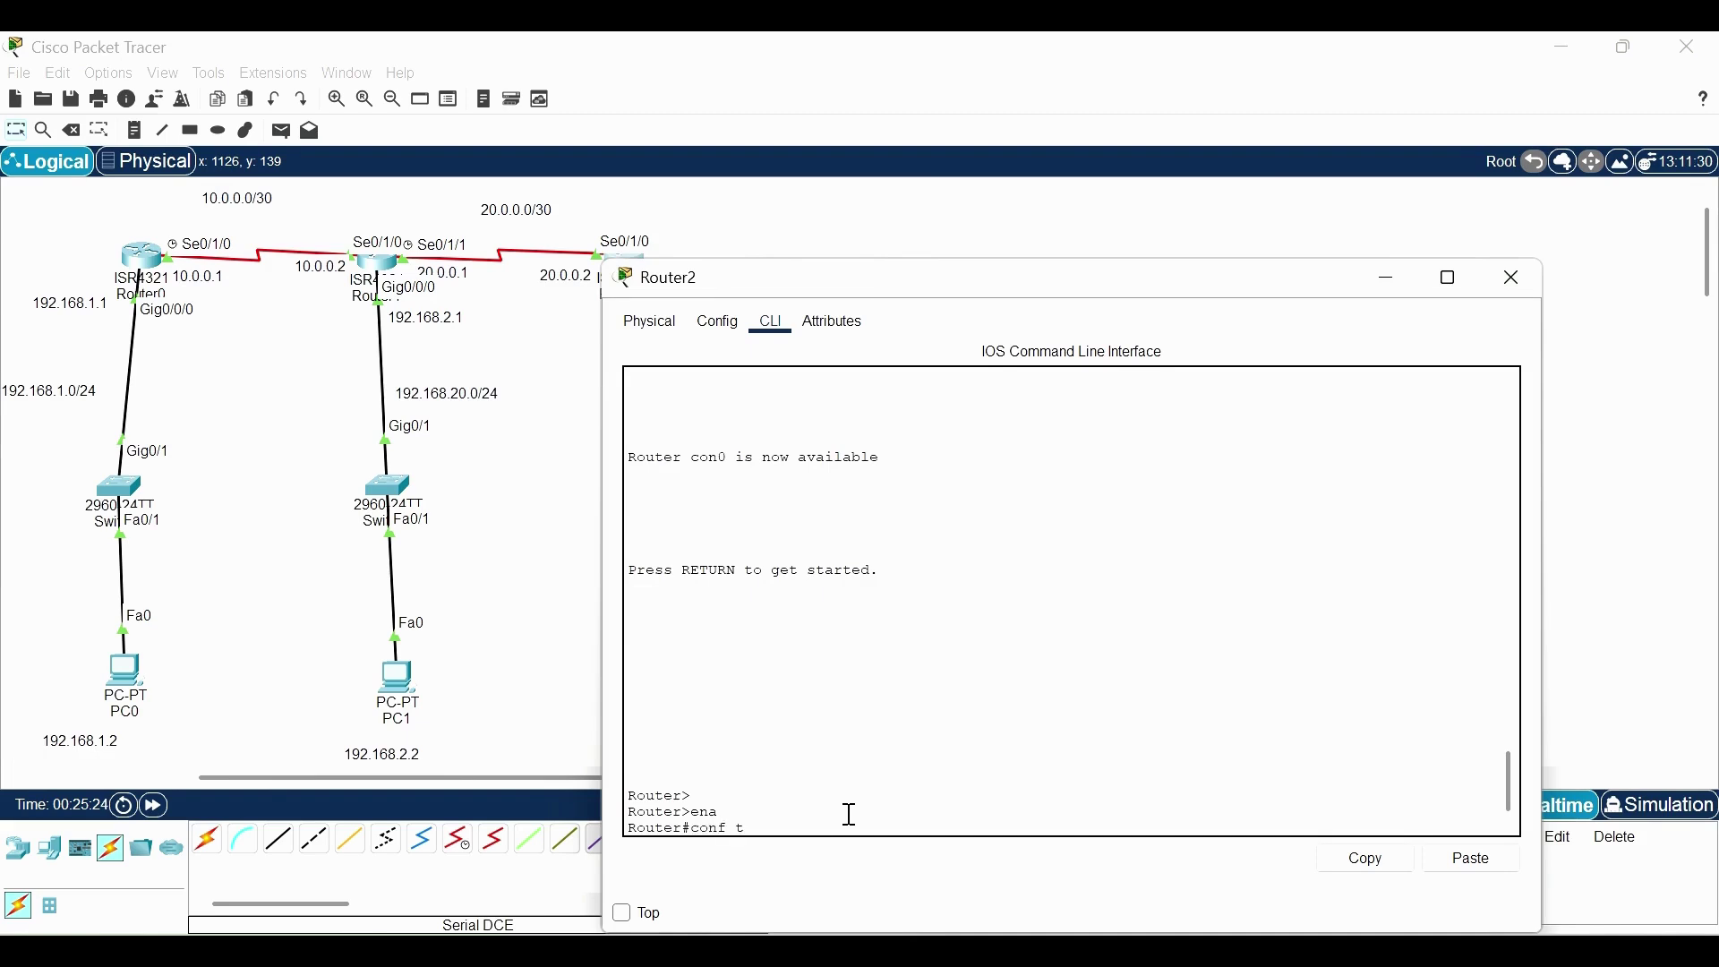
{"action": "key", "text": "Return"}
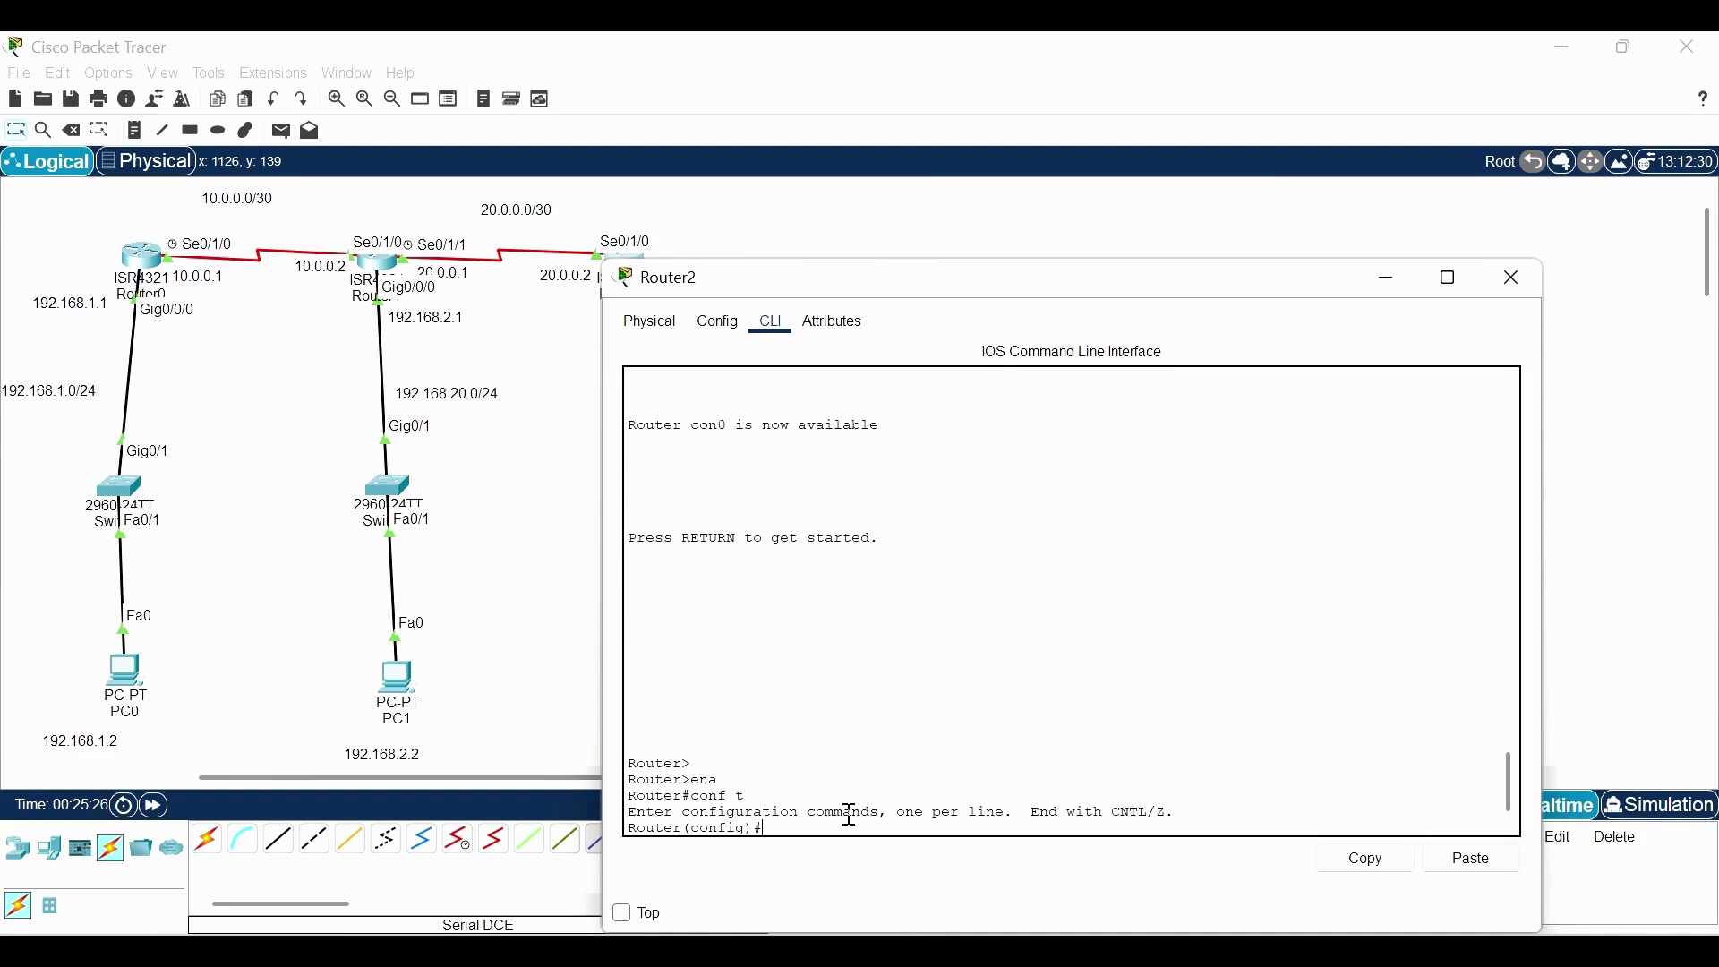
{"action": "type", "text": "in"}
{"action": "key", "text": "BackSpace"}
{"action": "key", "text": "BackSpace"}
{"action": "type", "text": "uter eigrp"}
{"action": "key", "text": "Return"}
{"action": "type", "text": "network 1"}
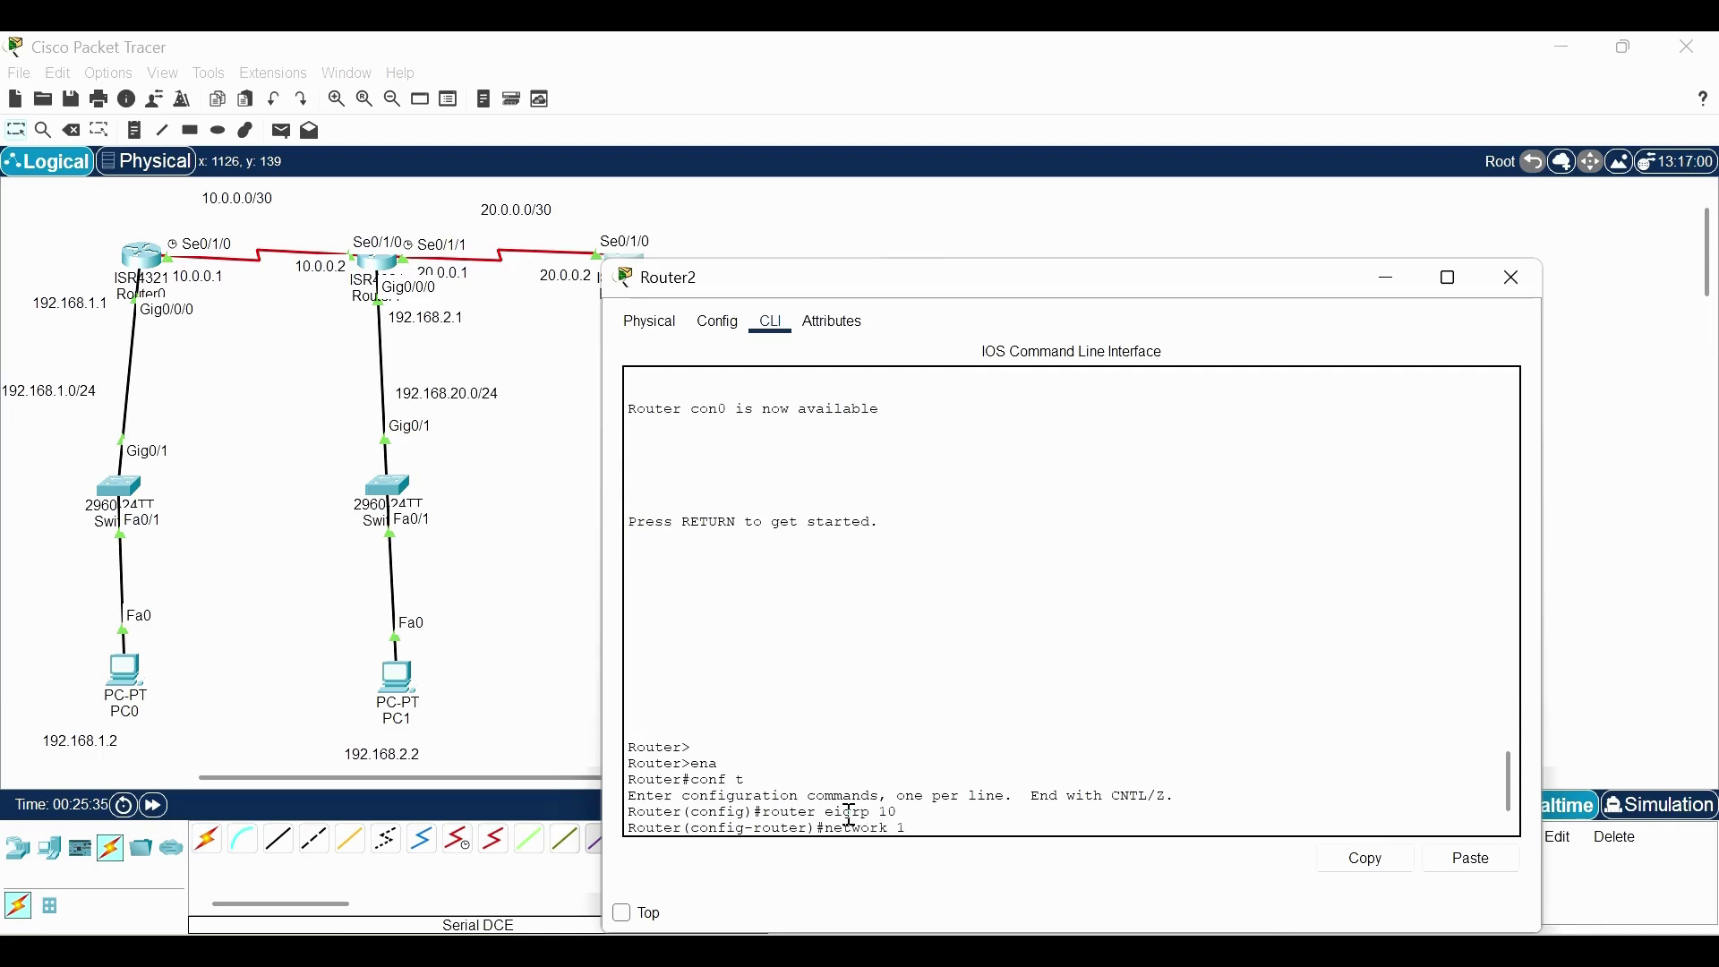
{"action": "key", "text": "BackSpace"}
{"action": "type", "text": "20."}
{"action": "type", "text": "0.0.0 0.0.0.3"}
Advertise 20.0.0.0 0.0.0.3 and 192.168.3.0 0.0.0.255, disable auto-summary, and exit
{"action": "key", "text": "Return"}
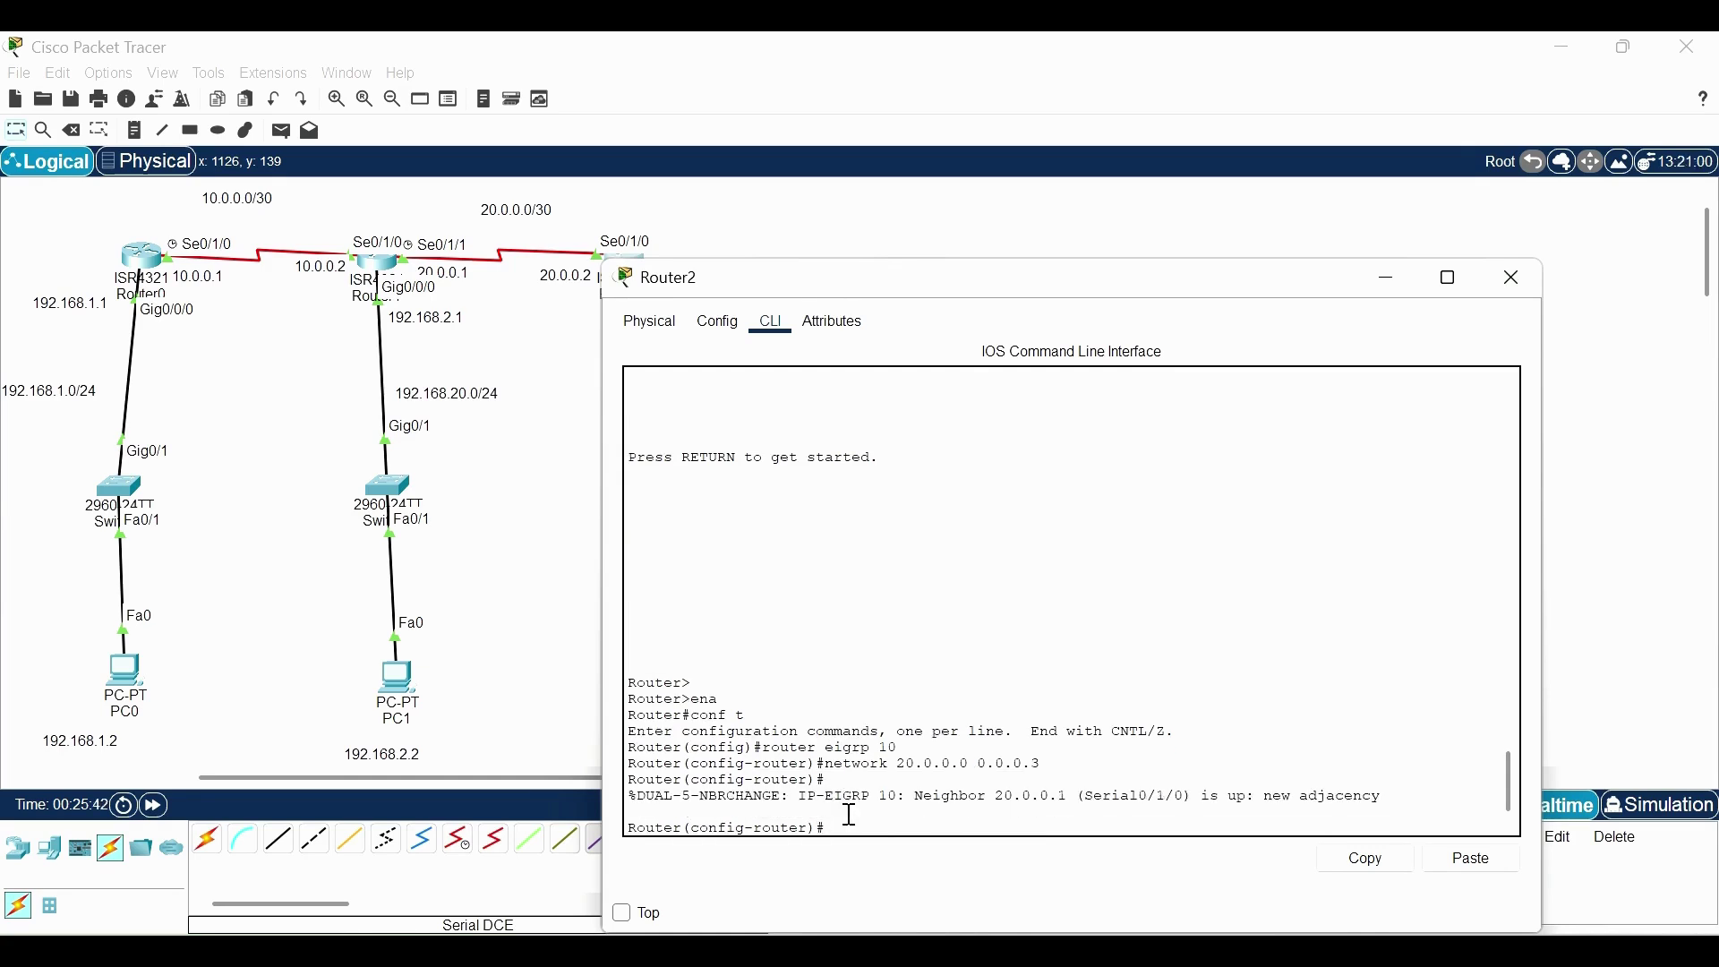
{"action": "type", "text": "network 192.168.3.0"}
{"action": "type", "text": " 0.0.0.255"}
{"action": "key", "text": "Return"}
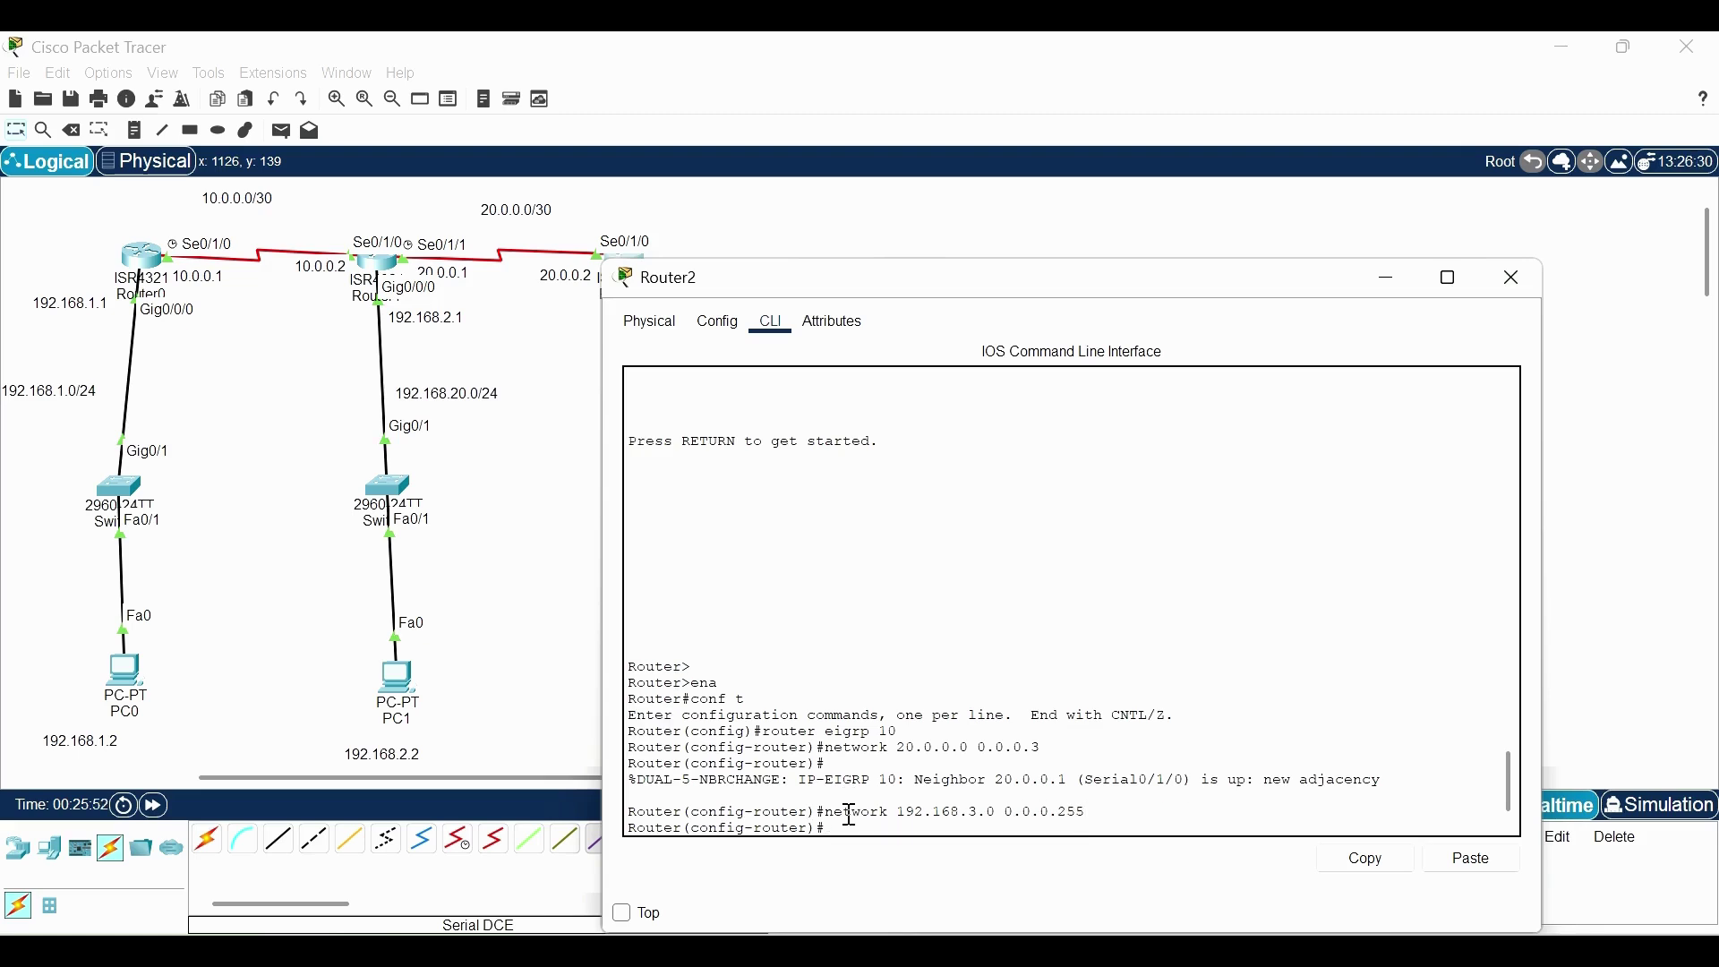
{"action": "type", "text": "noauto"}
{"action": "key", "text": "Tab"}
{"action": "key", "text": "Return"}
{"action": "type", "text": "ex"}
{"action": "key", "text": "Return"}
{"action": "key", "text": "Return"}
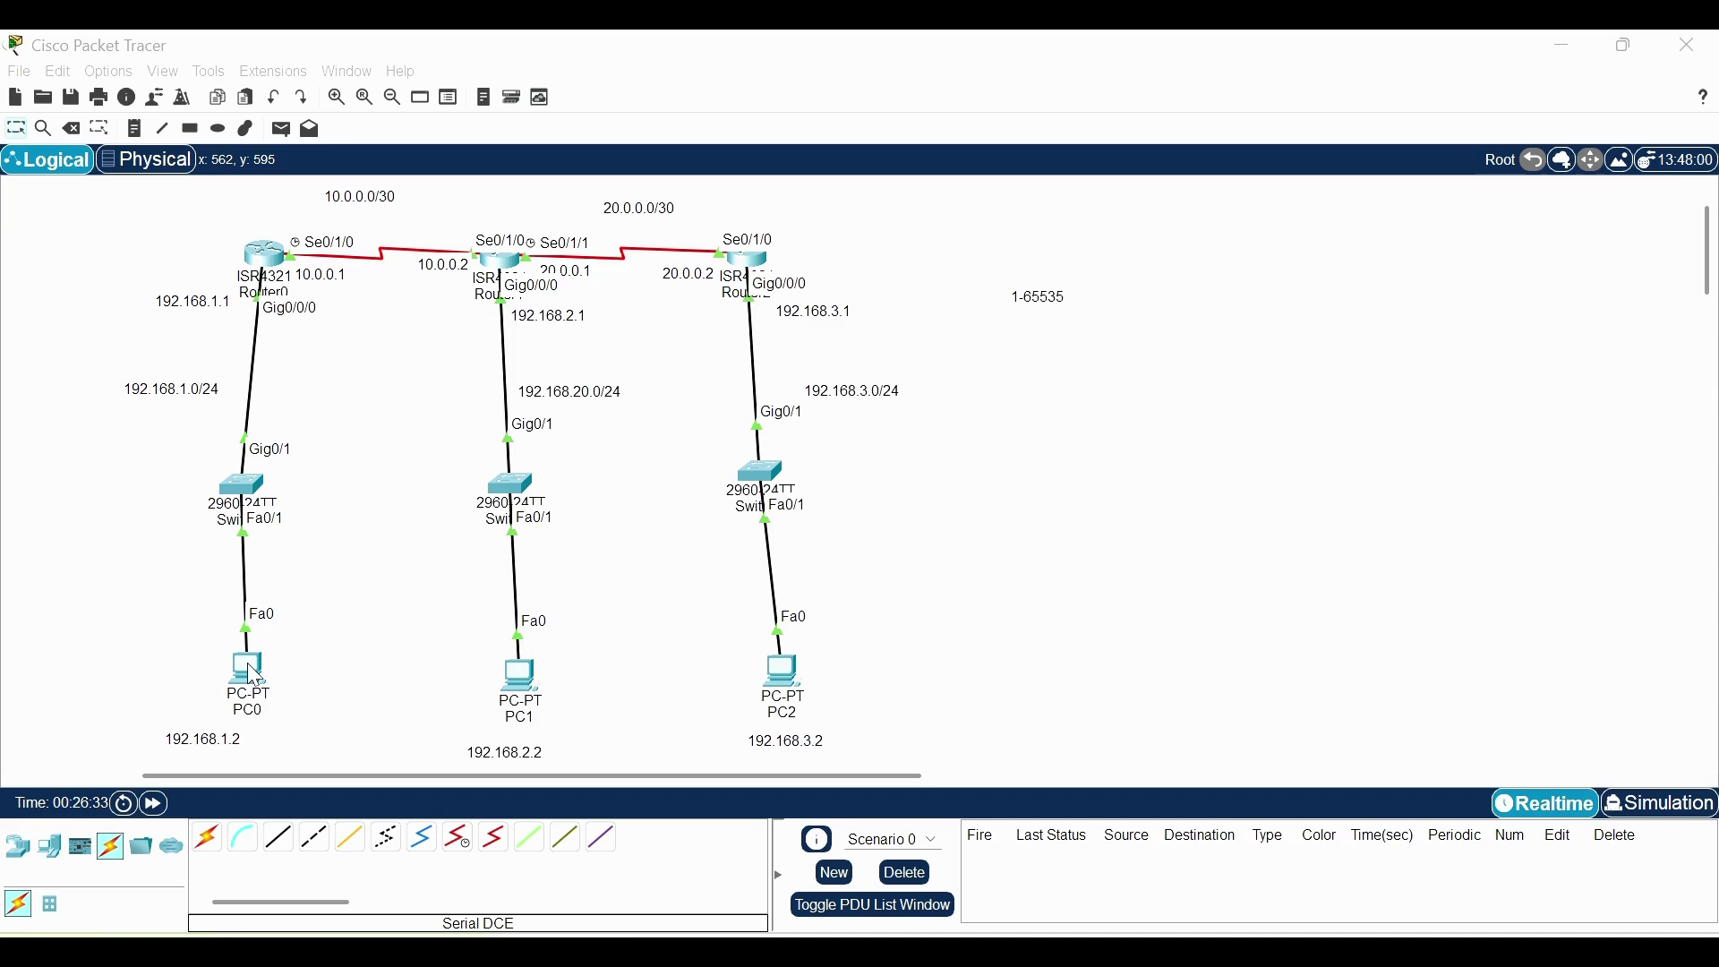
Run 'ping 192.168.2.2' from PC0's Command Prompt and highlight the replies
{"action": "left_click", "coordinate": [254, 675]}
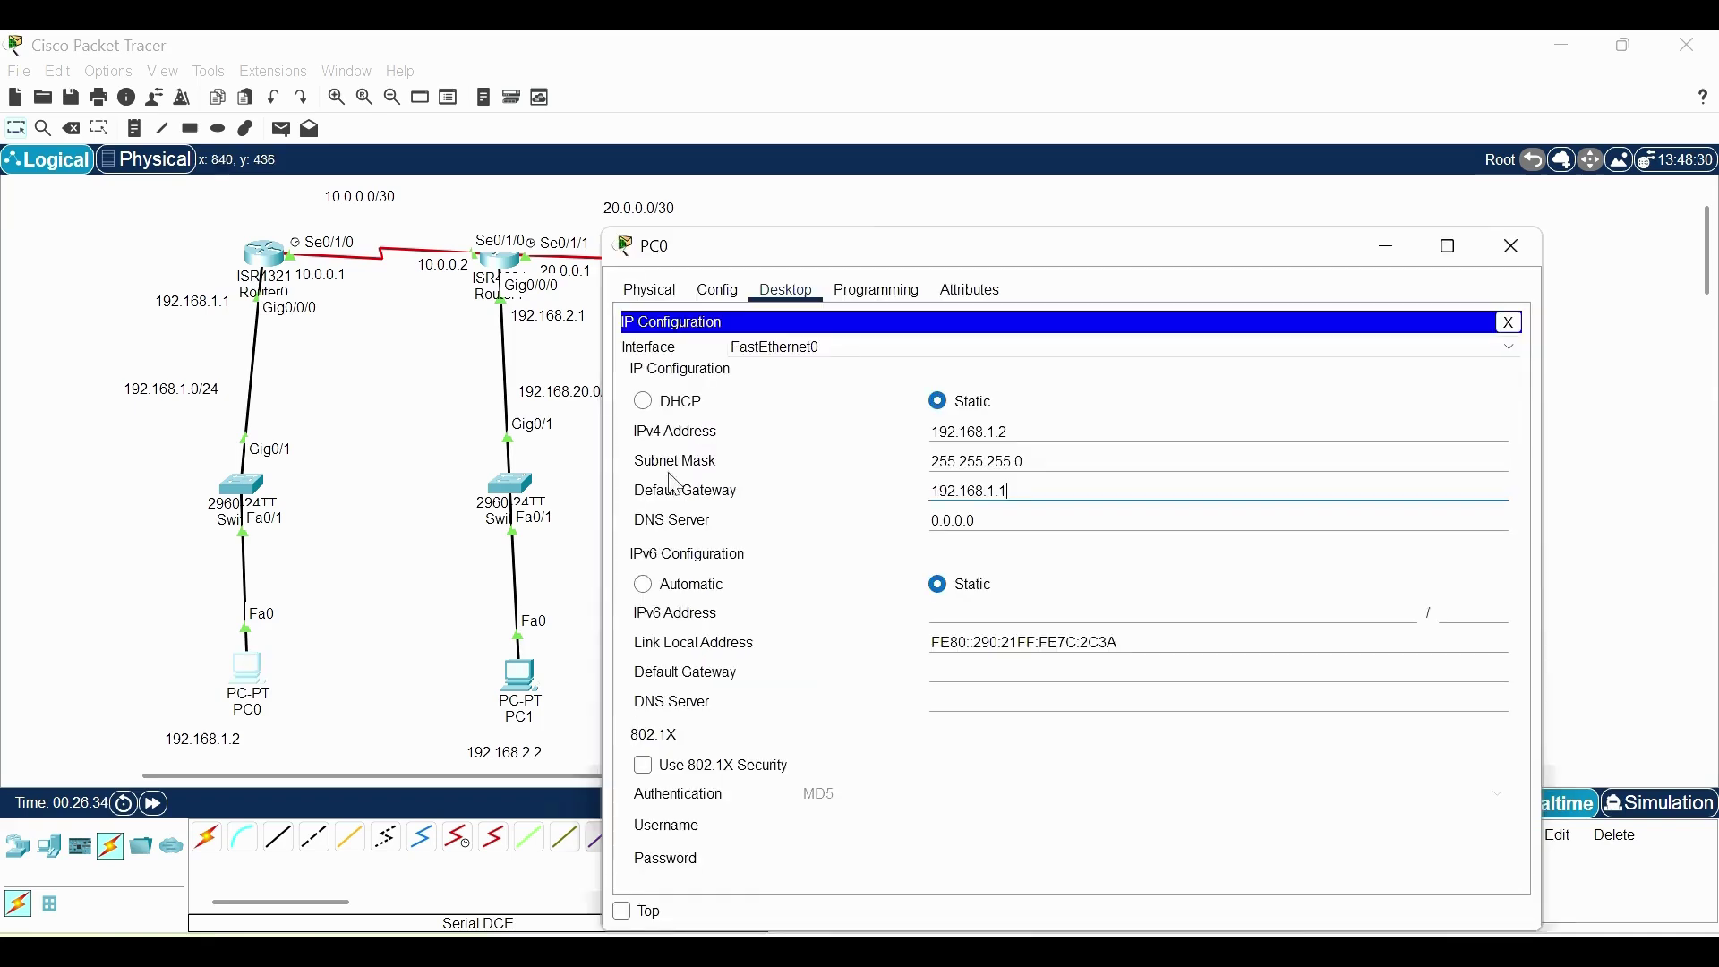
{"action": "left_click", "coordinate": [1508, 324]}
{"action": "left_click", "coordinate": [1228, 370]}
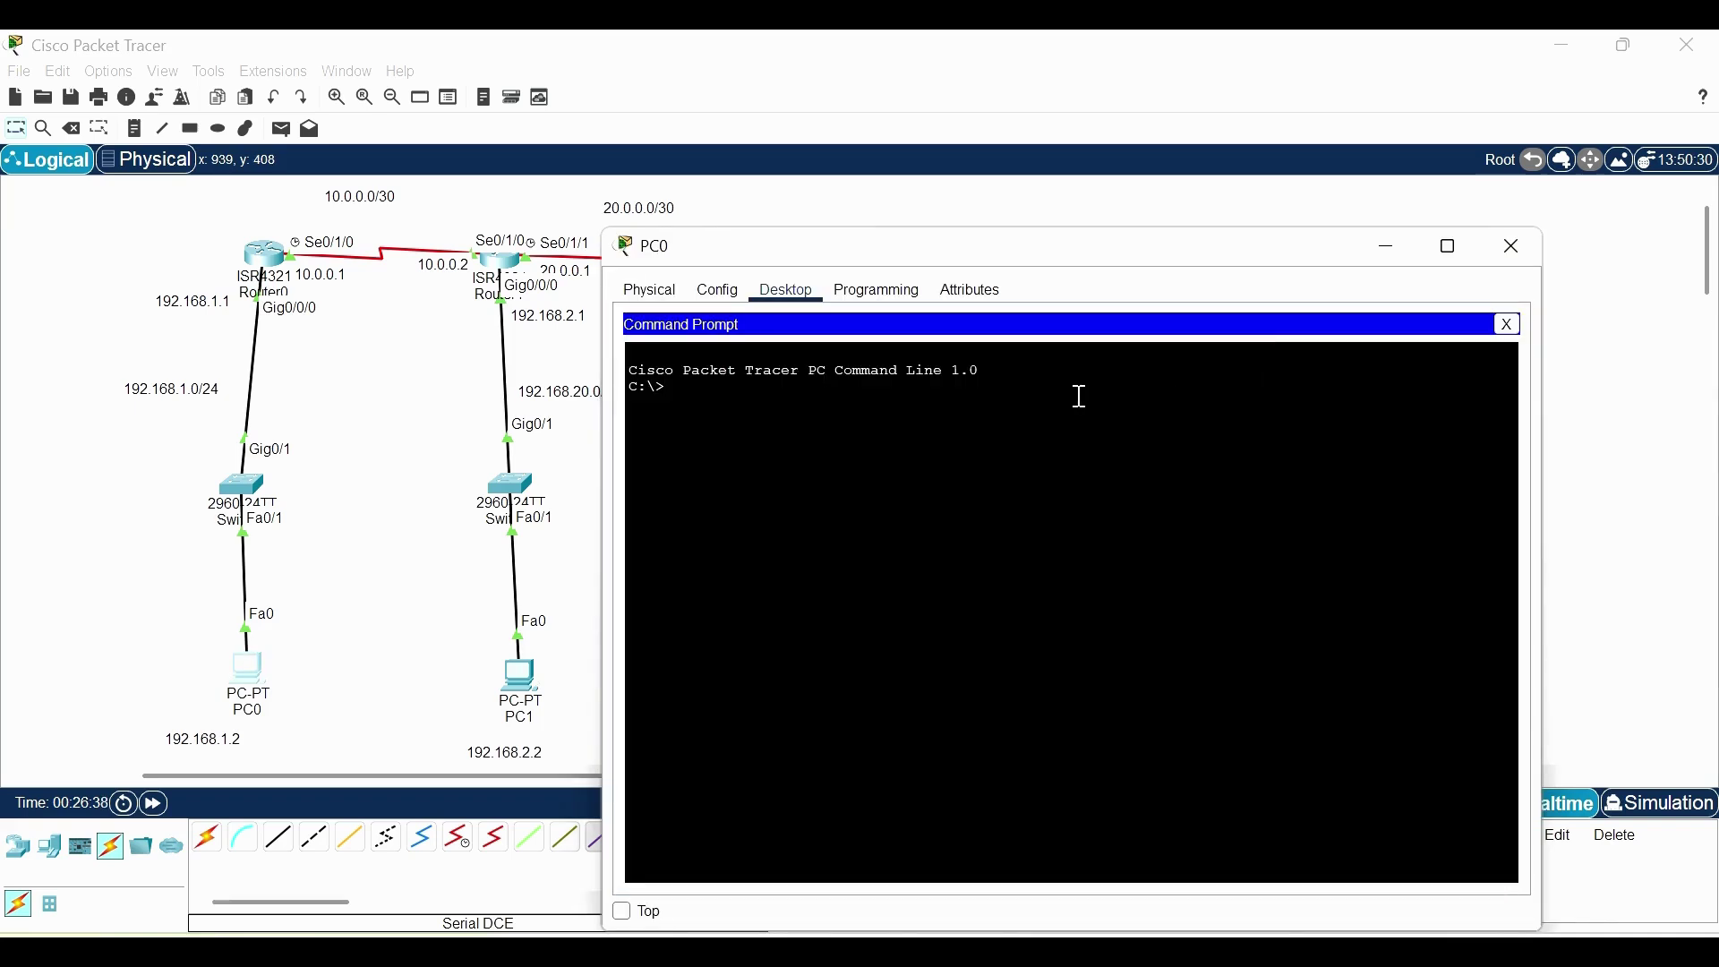
{"action": "type", "text": "ping 192.168"}
{"action": "type", "text": " .2.2"}
{"action": "key", "text": "Return"}
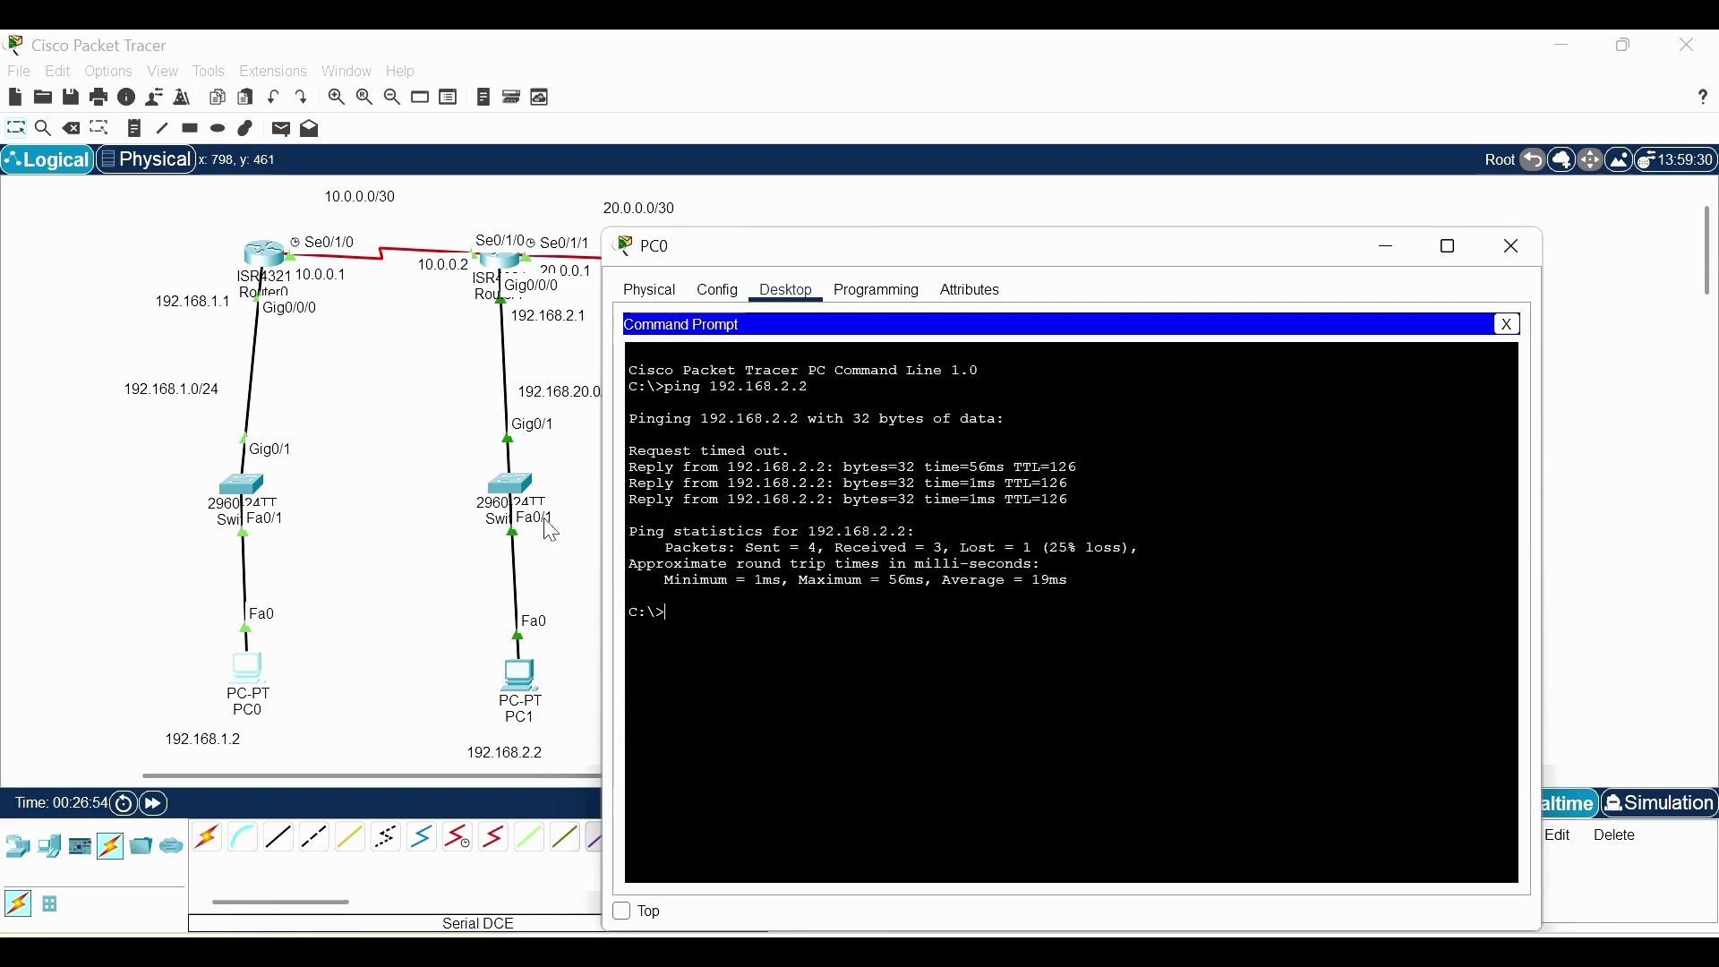
{"action": "left_click_drag", "start_coordinate": [627, 466], "coordinate": [978, 533]}
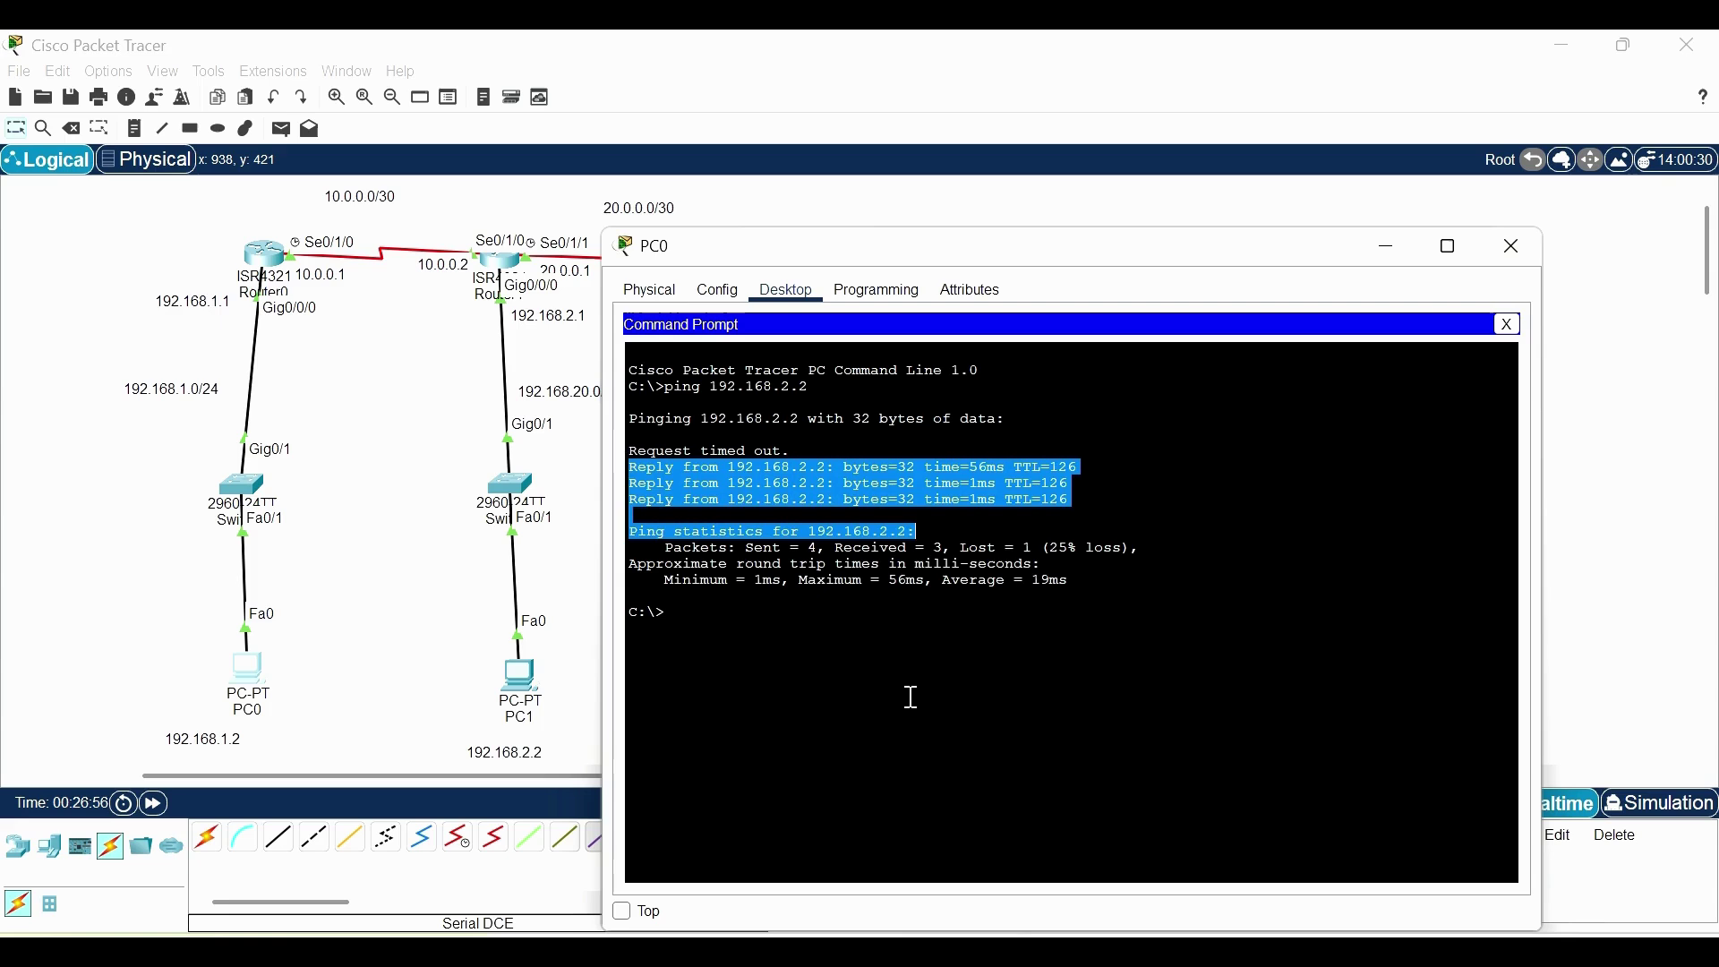
Run 'ping 192.168.3.2' from PC0 and highlight PC2's replies
{"action": "left_click", "coordinate": [868, 648]}
{"action": "type", "text": "p"}
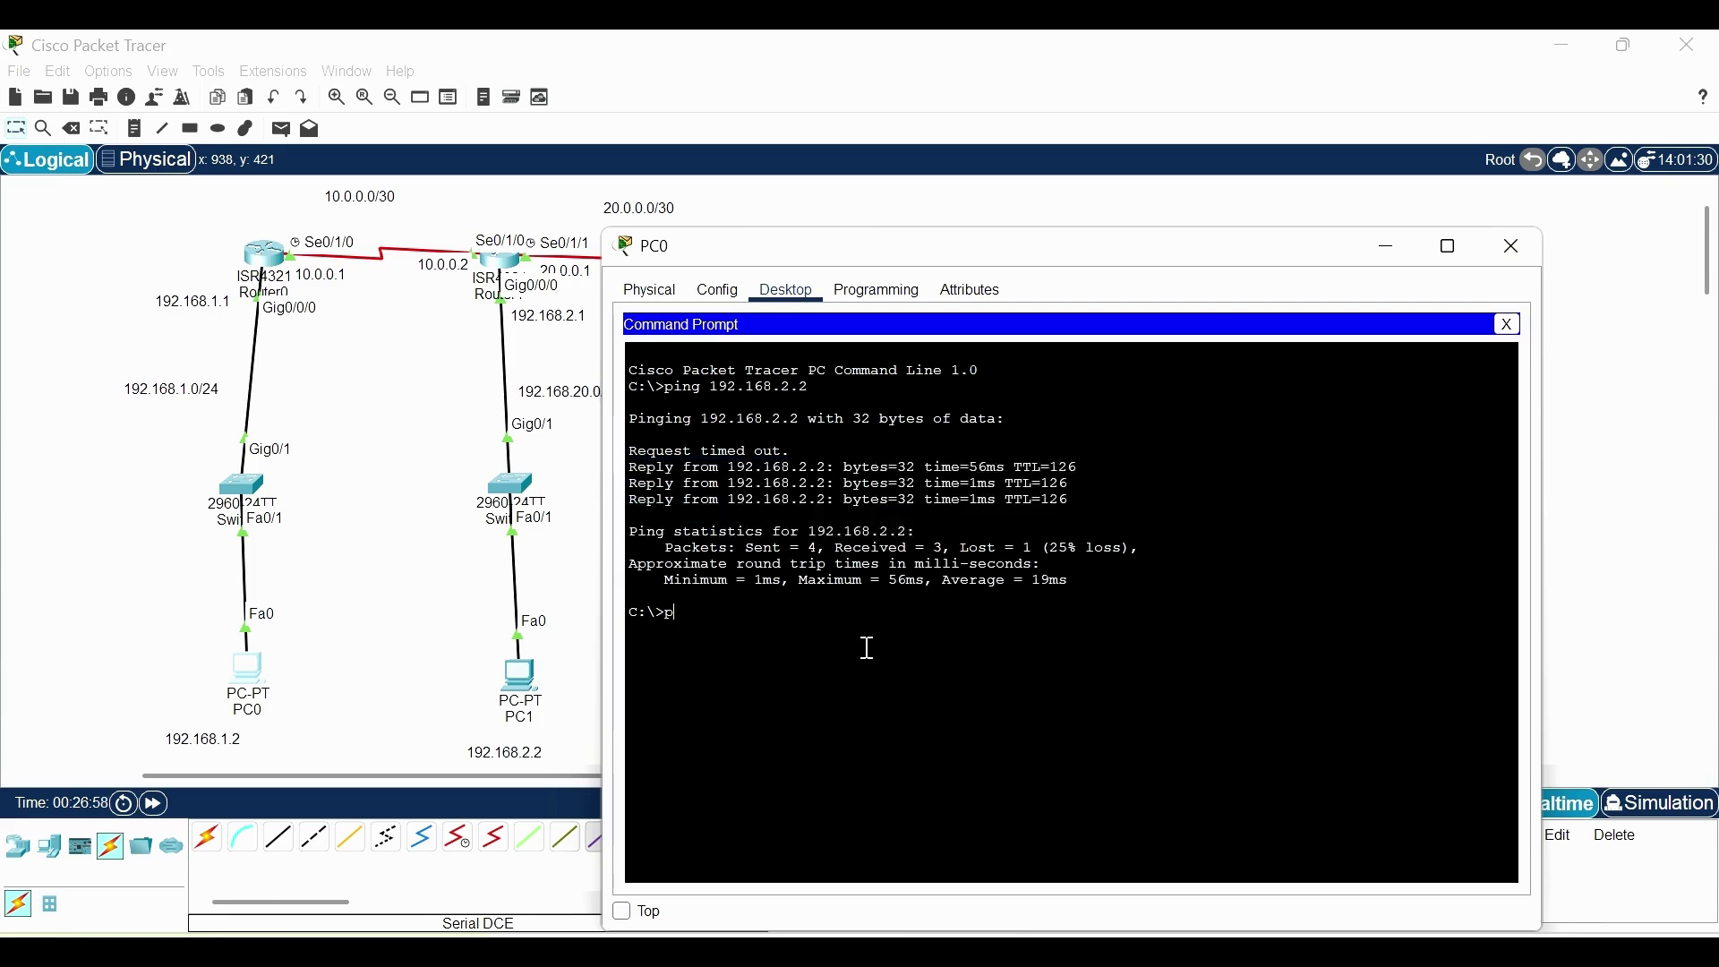
{"action": "type", "text": "ing 192.168.3.2"}
{"action": "key", "text": "Return"}
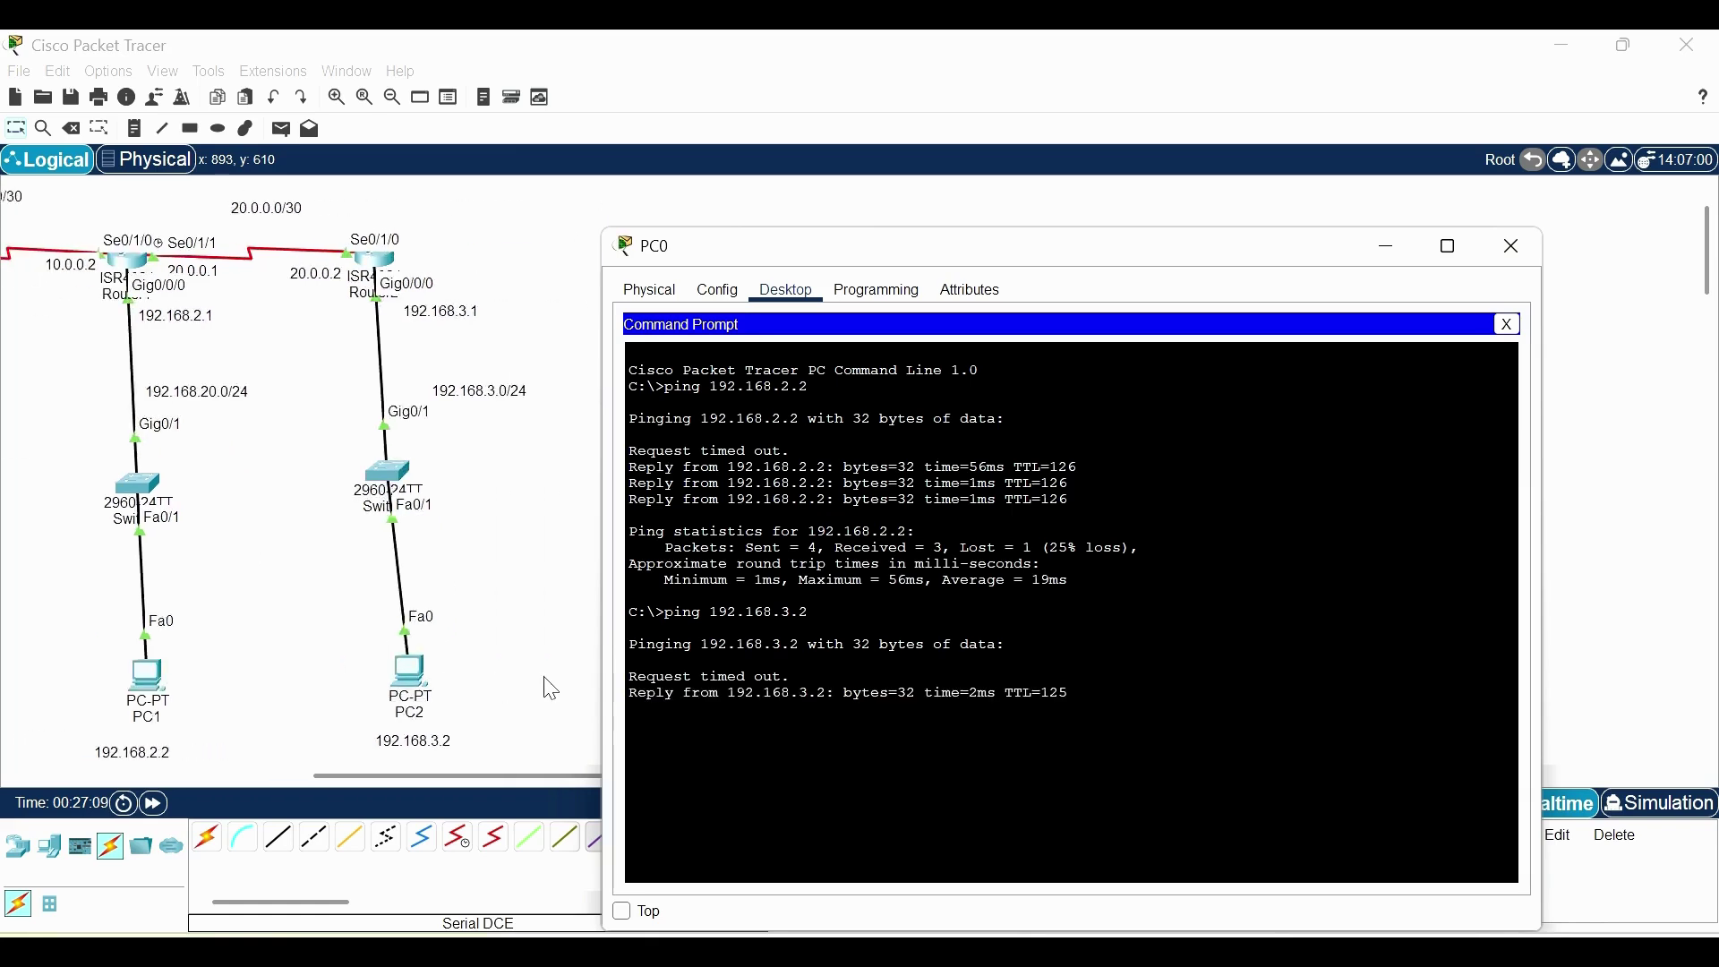
{"action": "scroll", "coordinate": [551, 688], "scroll_direction": "right", "scroll_amount": 5}
{"action": "scroll", "coordinate": [551, 689], "scroll_direction": "left", "scroll_amount": 3}
{"action": "scroll", "coordinate": [538, 690], "scroll_direction": "left", "scroll_amount": 2}
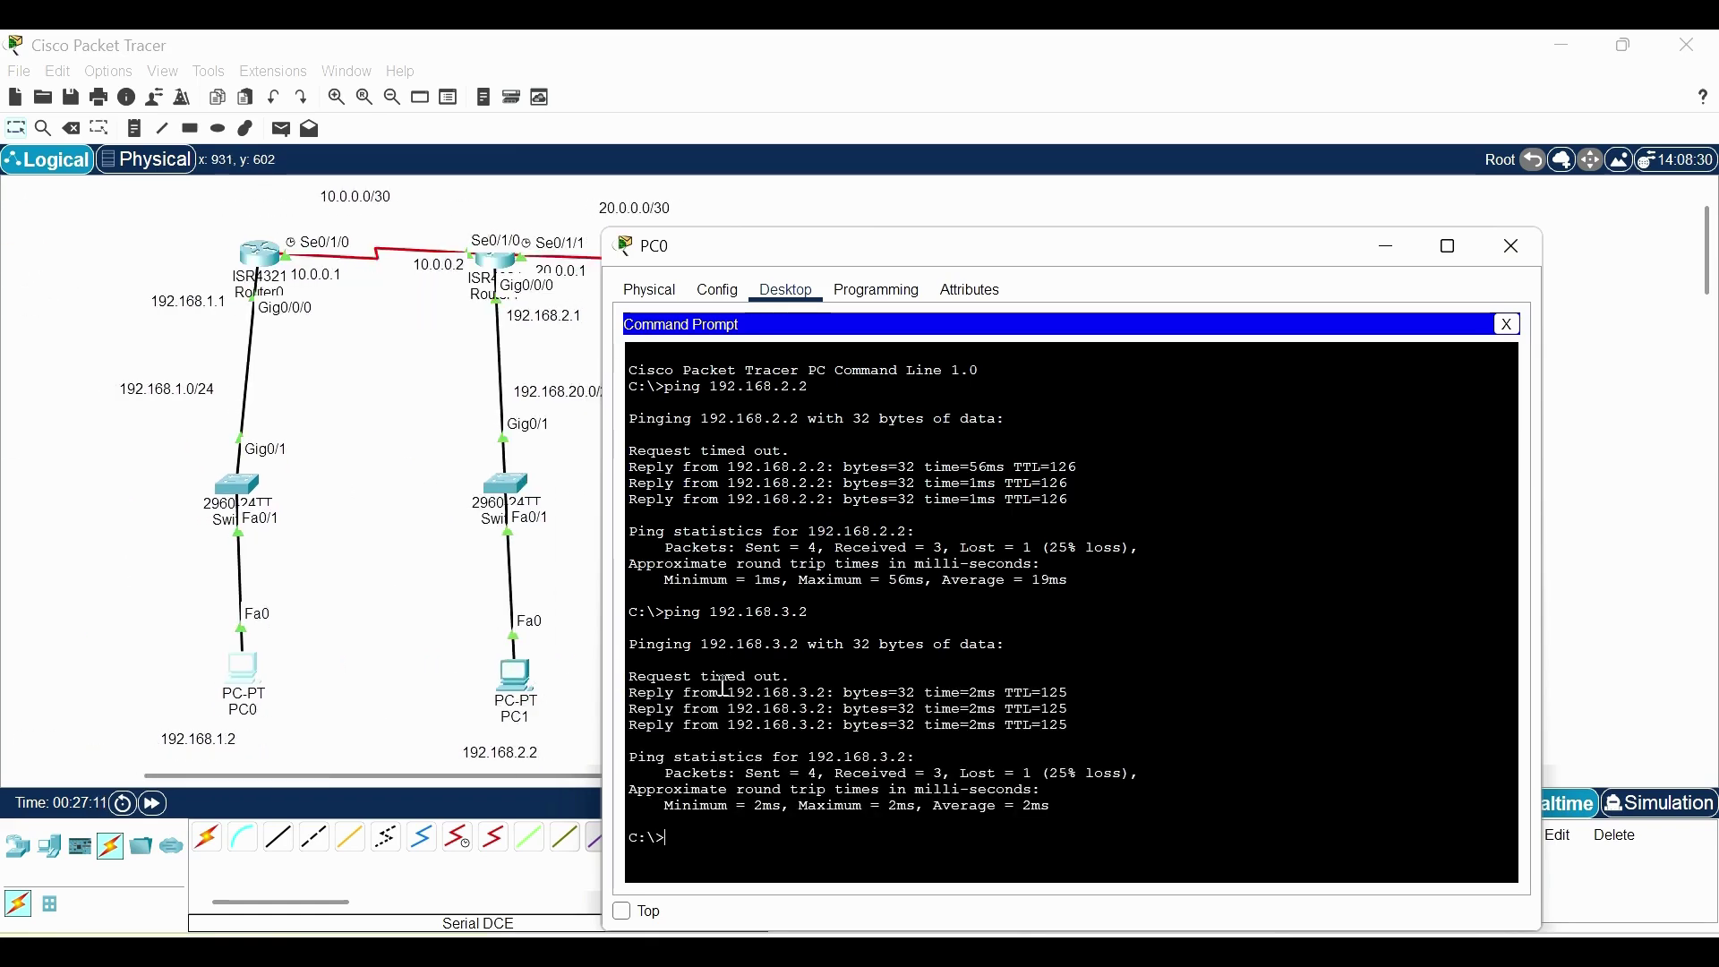
{"action": "left_click_drag", "start_coordinate": [629, 678], "coordinate": [1116, 736]}
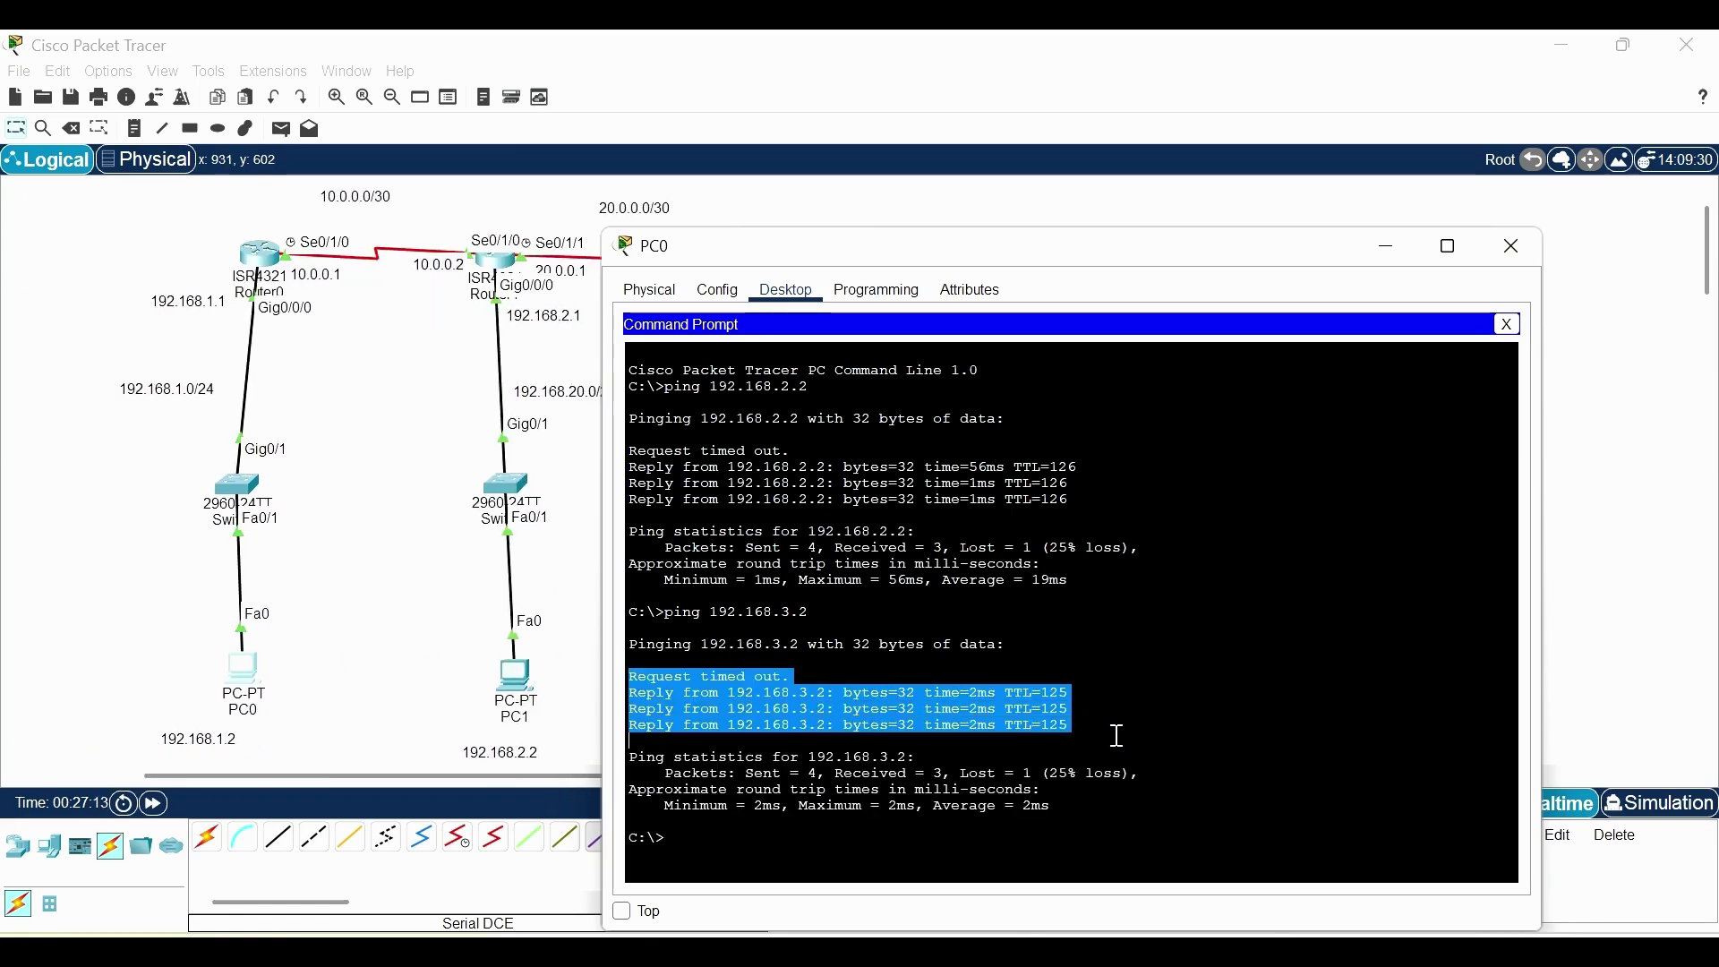